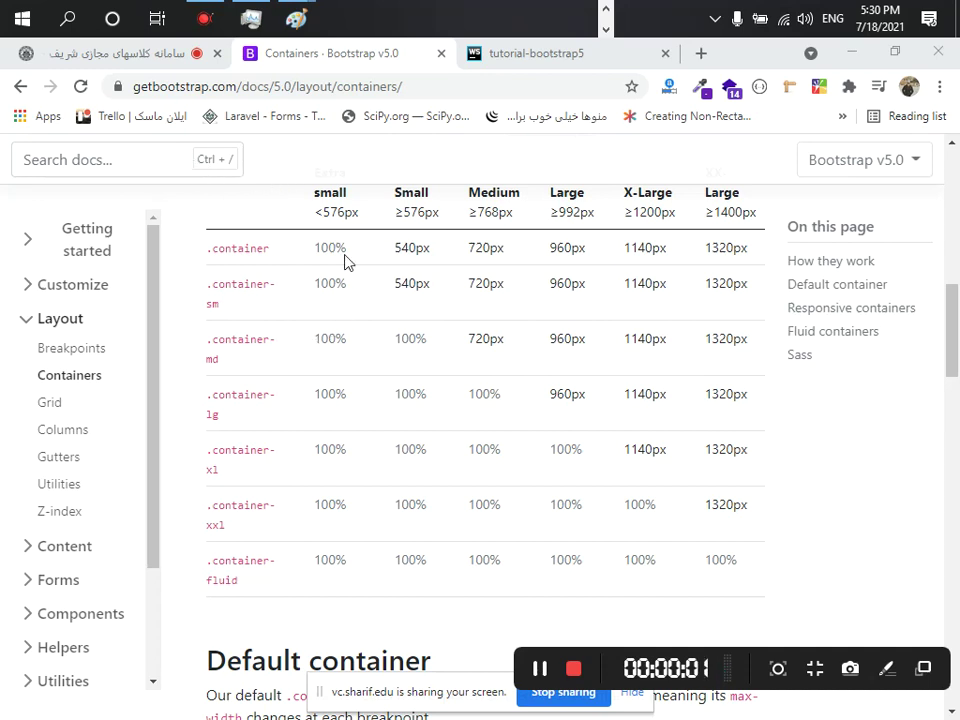
- Delete p-xxl-5 from the section's class on line 13, leaving only container-fluid
{"action": "left_click", "coordinate": [605, 30]}
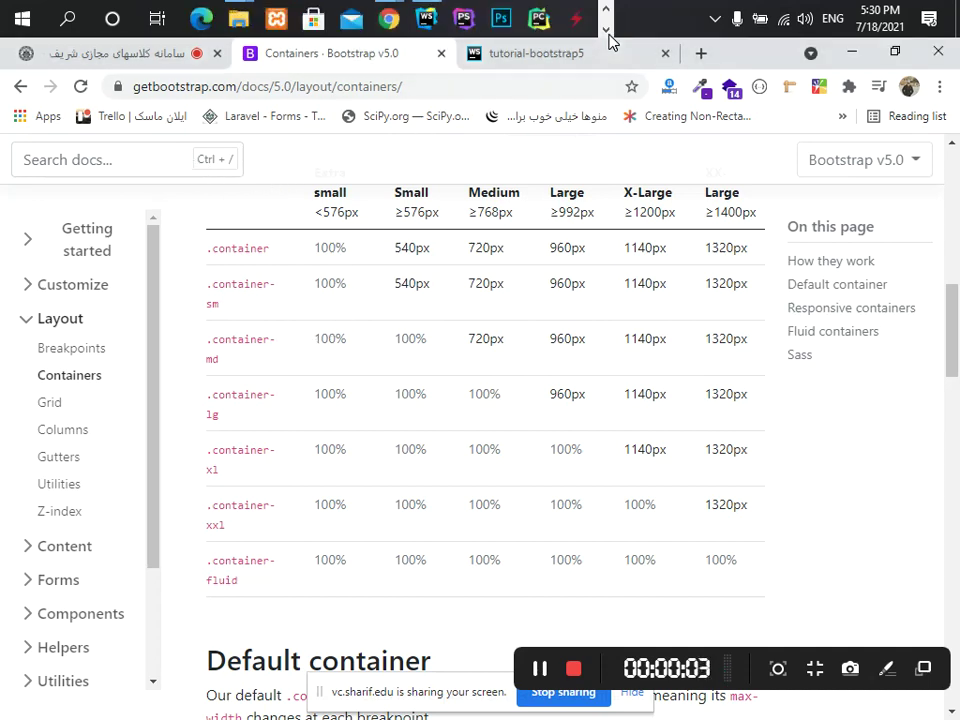
{"action": "left_click", "coordinate": [430, 27]}
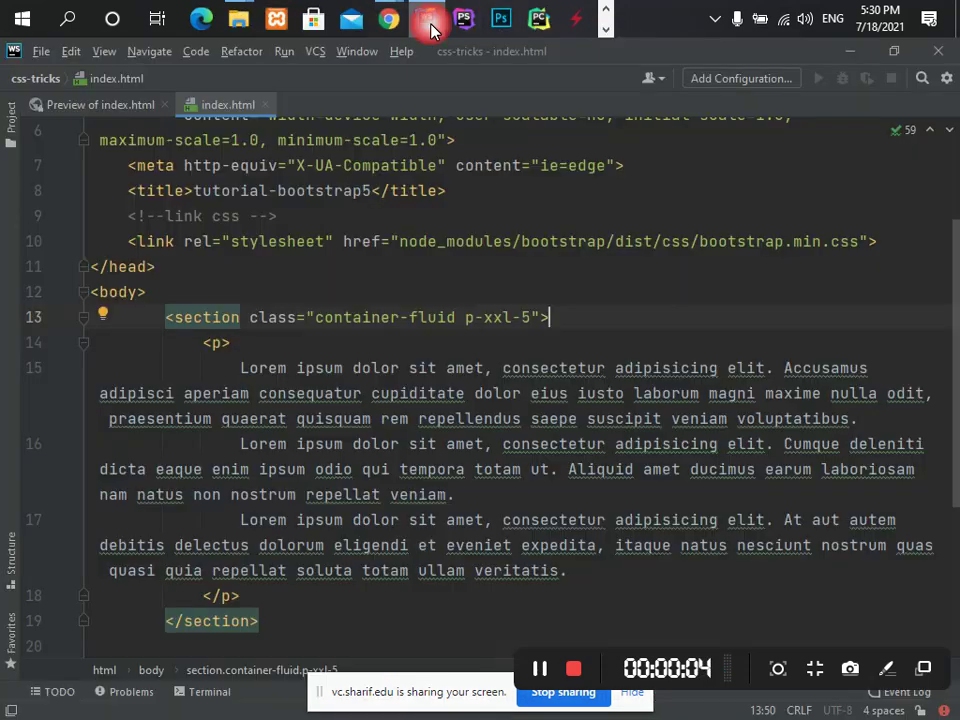
{"action": "left_click", "coordinate": [493, 317]}
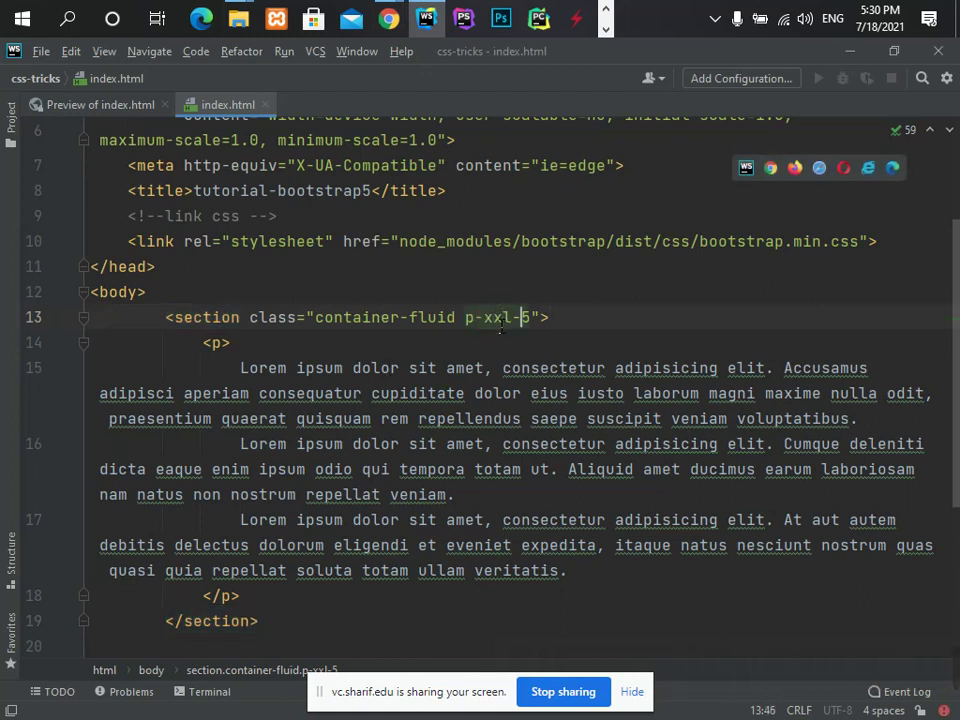
{"action": "left_click_drag", "start_coordinate": [537, 317], "coordinate": [465, 317]}
{"action": "key", "text": "BackSpace"}
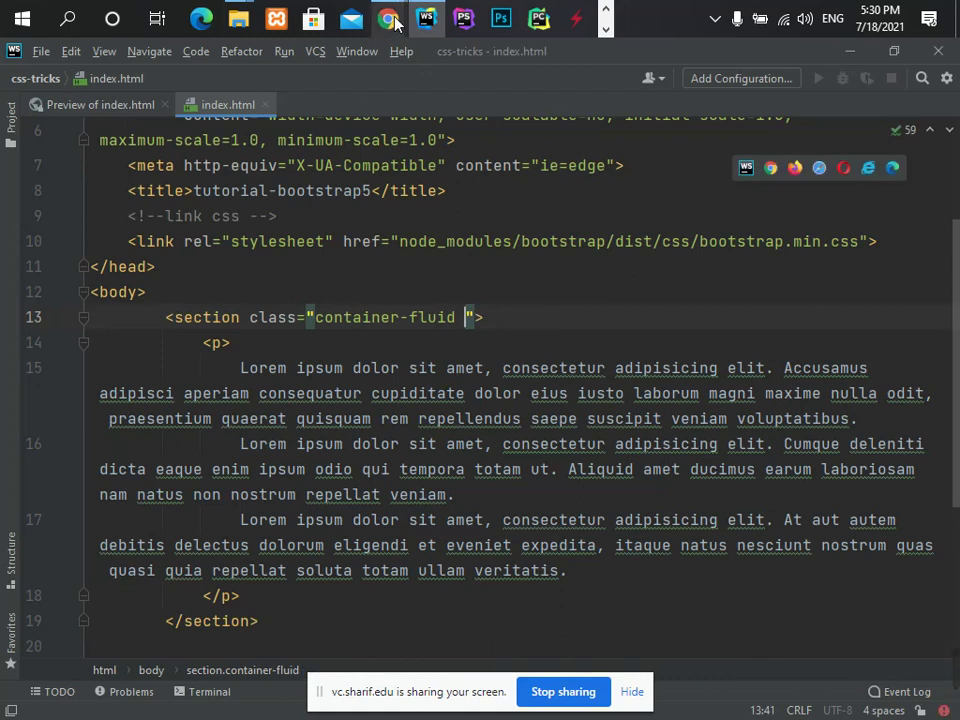
{"action": "mouse_move", "coordinate": [394, 22]}
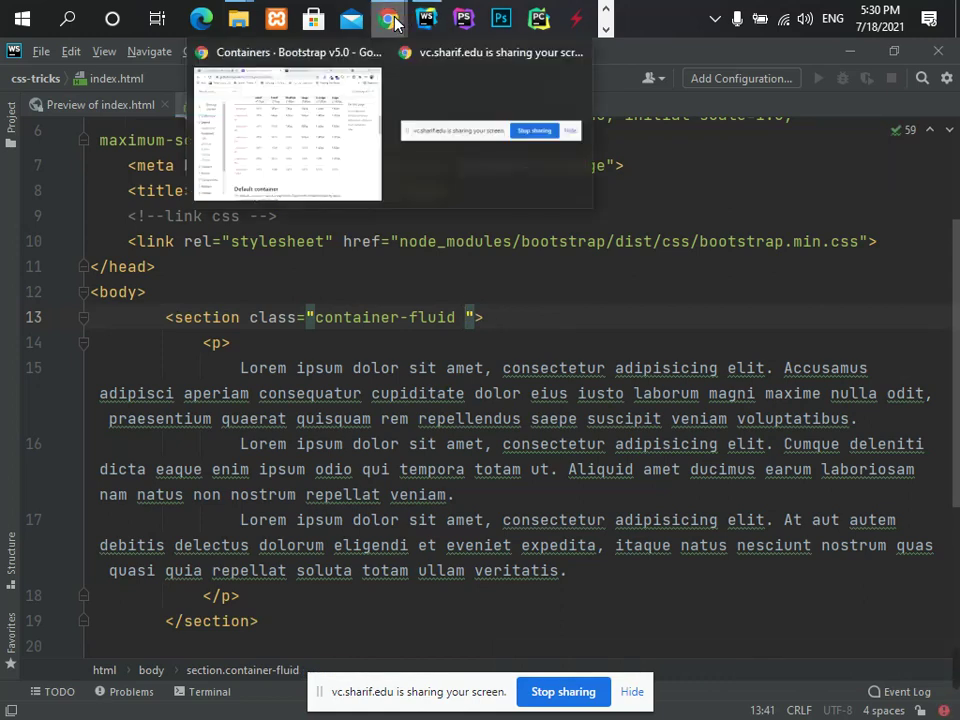
- Browse the Utilities section of the Bootstrap Containers docs, then return to the tutorial-bootstrap5 preview
{"action": "left_click", "coordinate": [318, 112]}
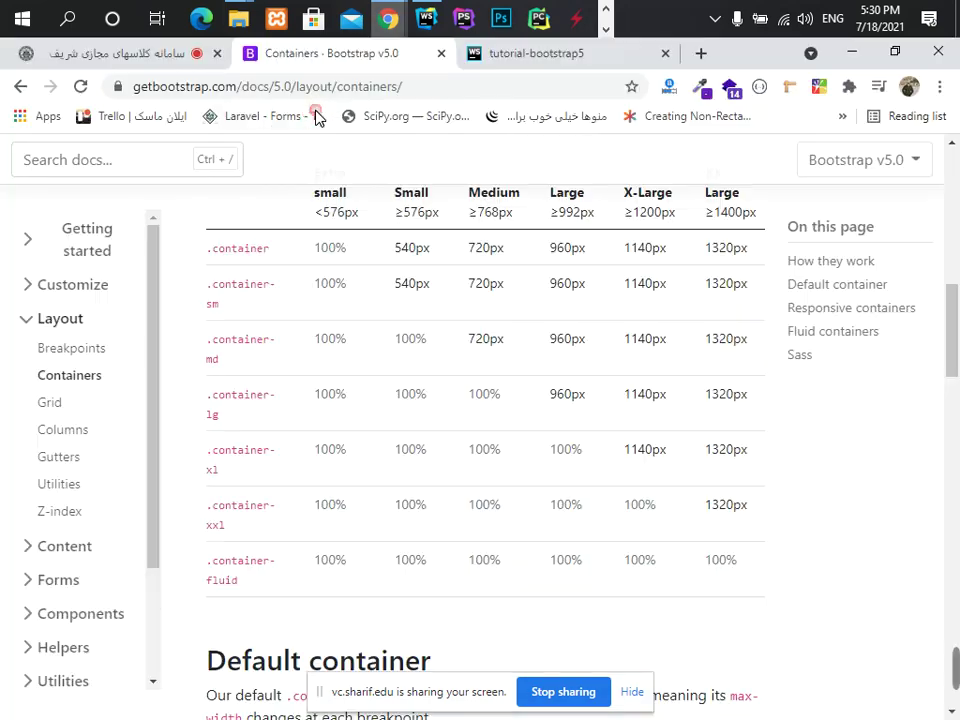
{"action": "scroll", "coordinate": [58, 476], "scroll_direction": "down", "scroll_amount": 2}
{"action": "scroll", "coordinate": [81, 489], "scroll_direction": "down", "scroll_amount": 2}
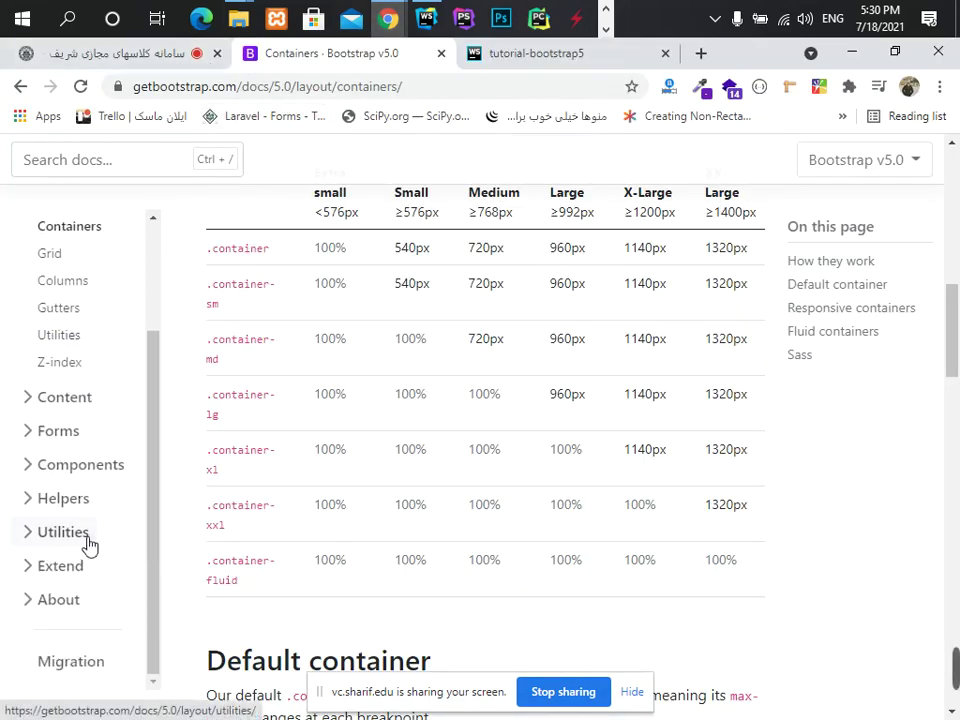
{"action": "left_click", "coordinate": [86, 546]}
{"action": "scroll", "coordinate": [83, 548], "scroll_direction": "down", "scroll_amount": 2}
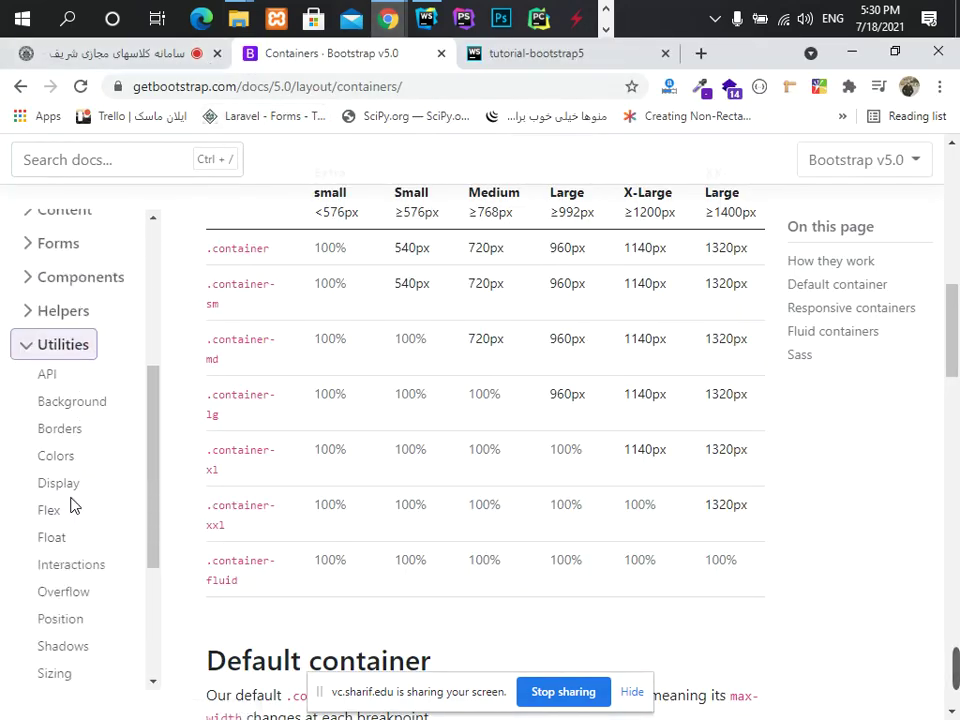
{"action": "scroll", "coordinate": [81, 560], "scroll_direction": "down", "scroll_amount": 2}
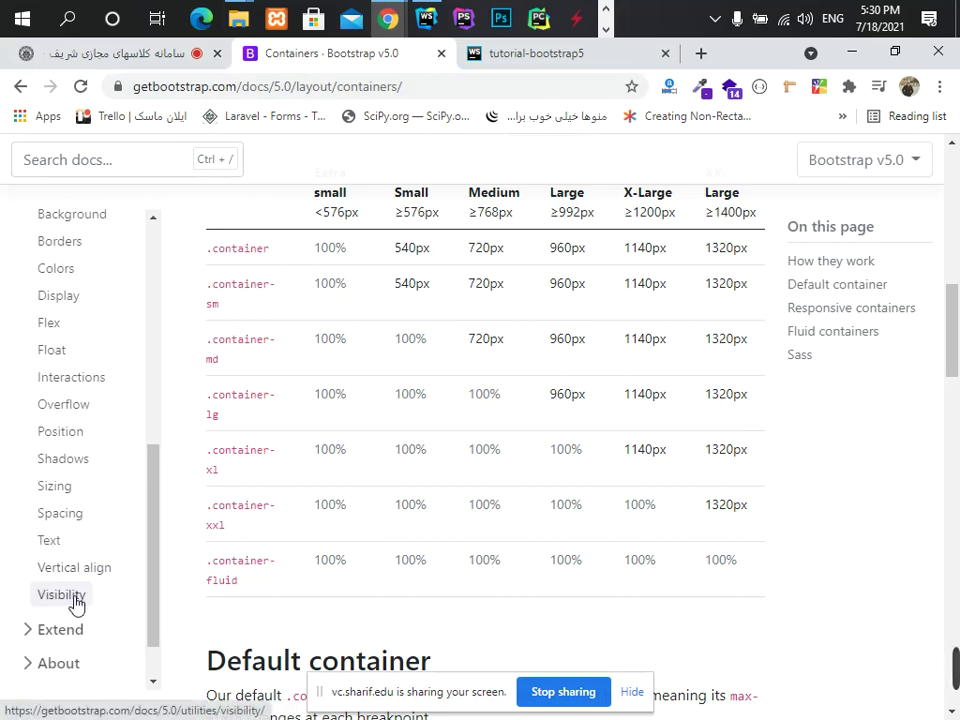
{"action": "scroll", "coordinate": [101, 535], "scroll_direction": "up", "scroll_amount": 2}
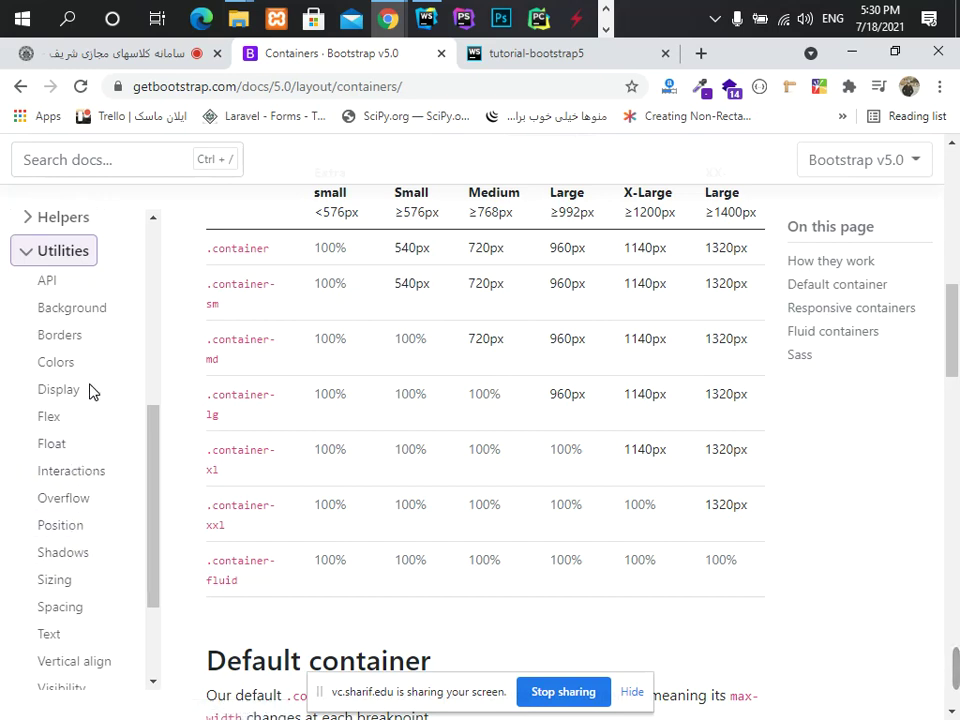
{"action": "scroll", "coordinate": [88, 408], "scroll_direction": "down", "scroll_amount": 2}
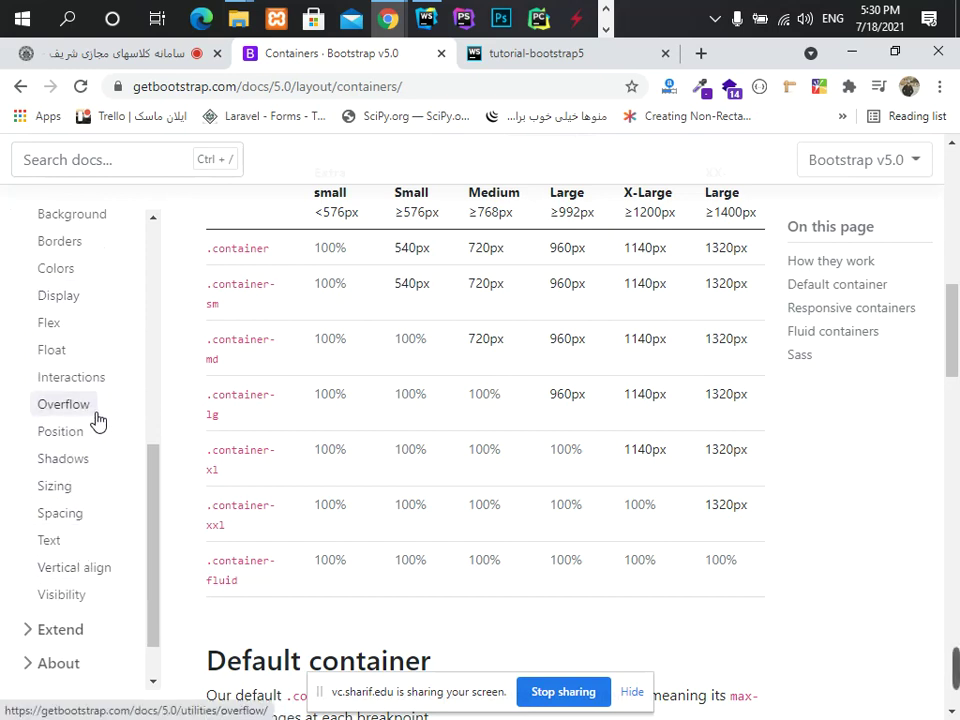
{"action": "scroll", "coordinate": [63, 320], "scroll_direction": "up", "scroll_amount": 2}
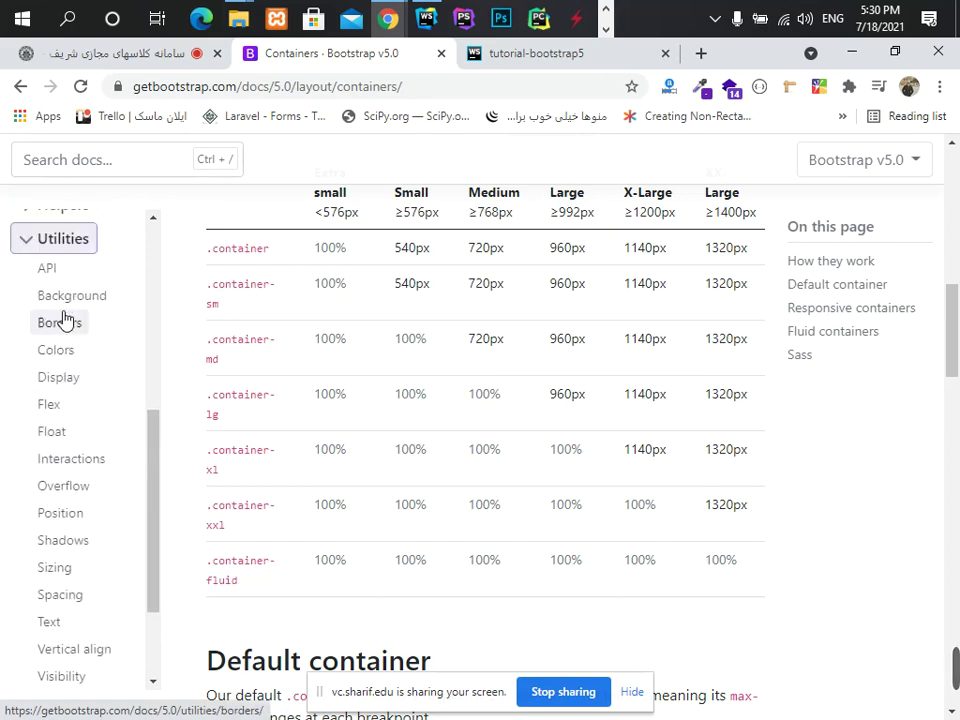
{"action": "left_click", "coordinate": [30, 257]}
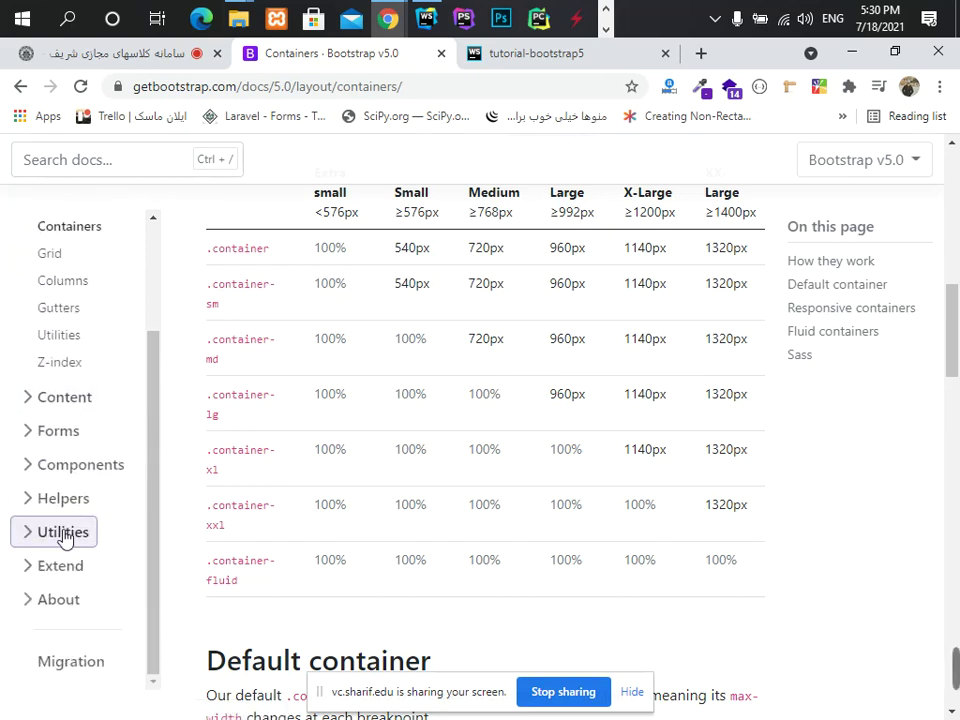
{"action": "left_click", "coordinate": [578, 53]}
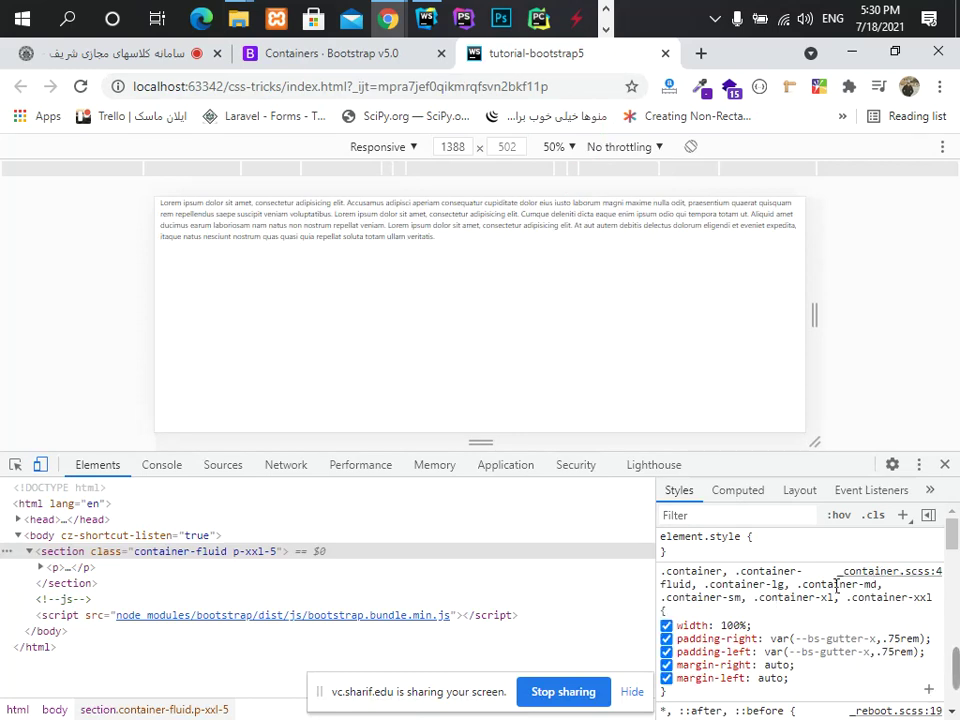
- Add the p-5 class after container-fluid on the section and view it in Chrome
{"action": "left_click", "coordinate": [426, 18]}
{"action": "type", "text": "p\">"}
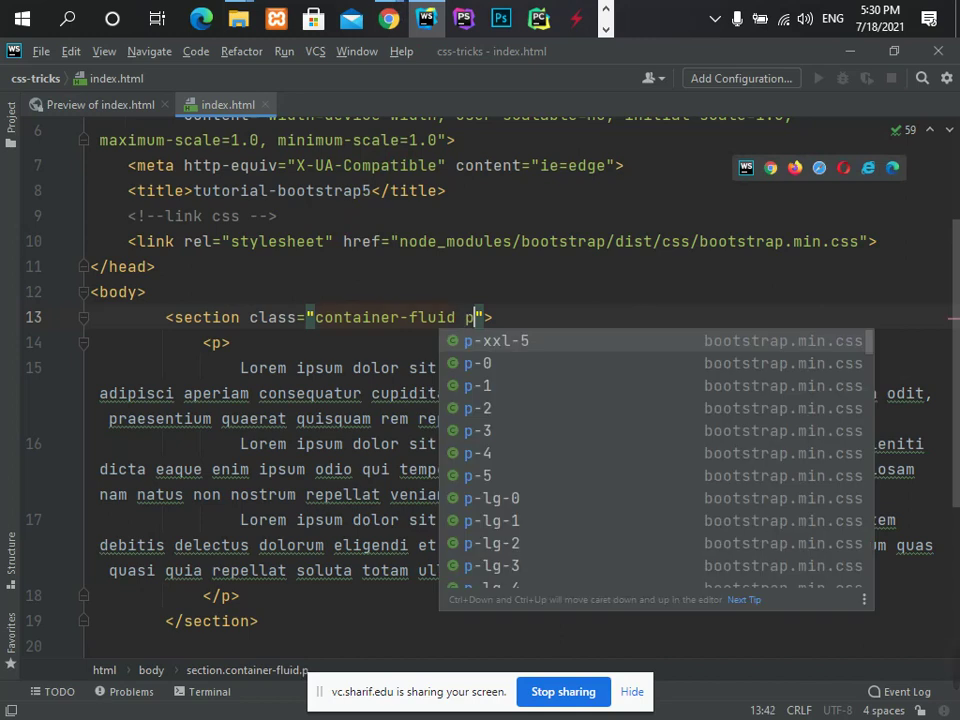
{"action": "key", "text": "Down"}
{"action": "key", "text": "Down"}
{"action": "key", "text": "Down"}
{"action": "key", "text": "Down"}
{"action": "key", "text": "Down"}
{"action": "key", "text": "Down"}
{"action": "key", "text": "Return"}
{"action": "key", "text": "alt+Tab"}
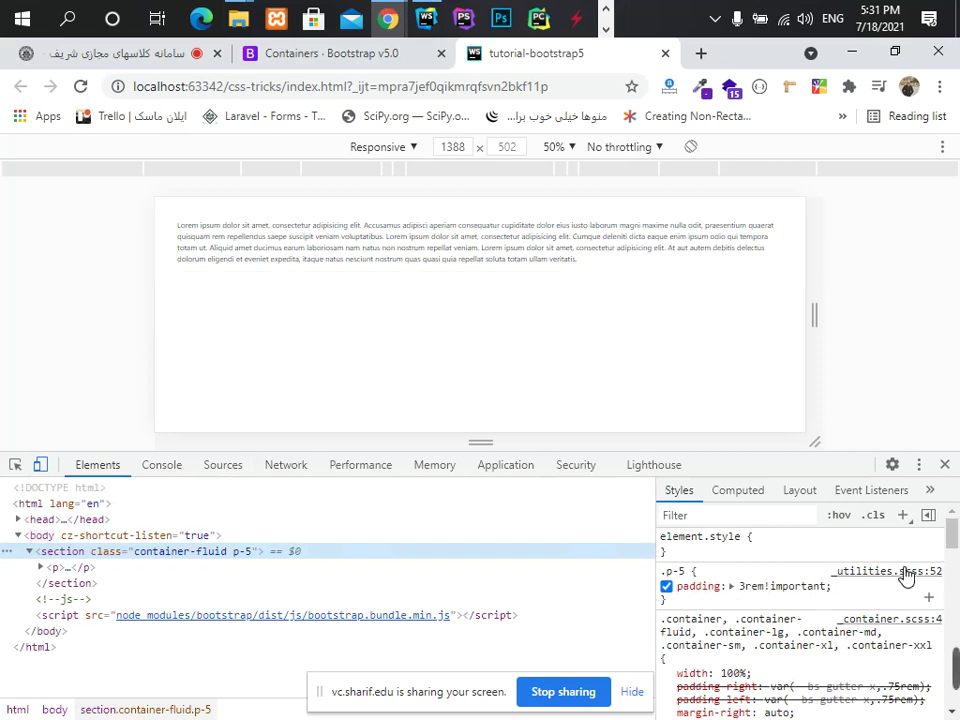
{"action": "left_click", "coordinate": [345, 55]}
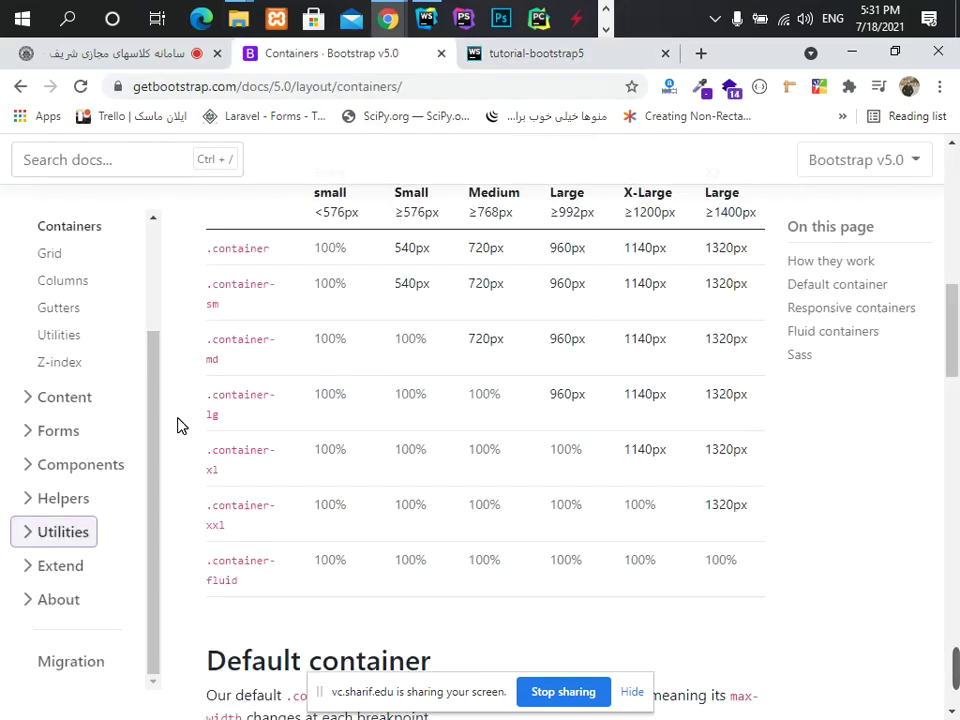
- Go through Colors to the Display property docs and scroll to its Sass Utilities API section
{"action": "left_click", "coordinate": [88, 530]}
{"action": "left_click", "coordinate": [86, 523]}
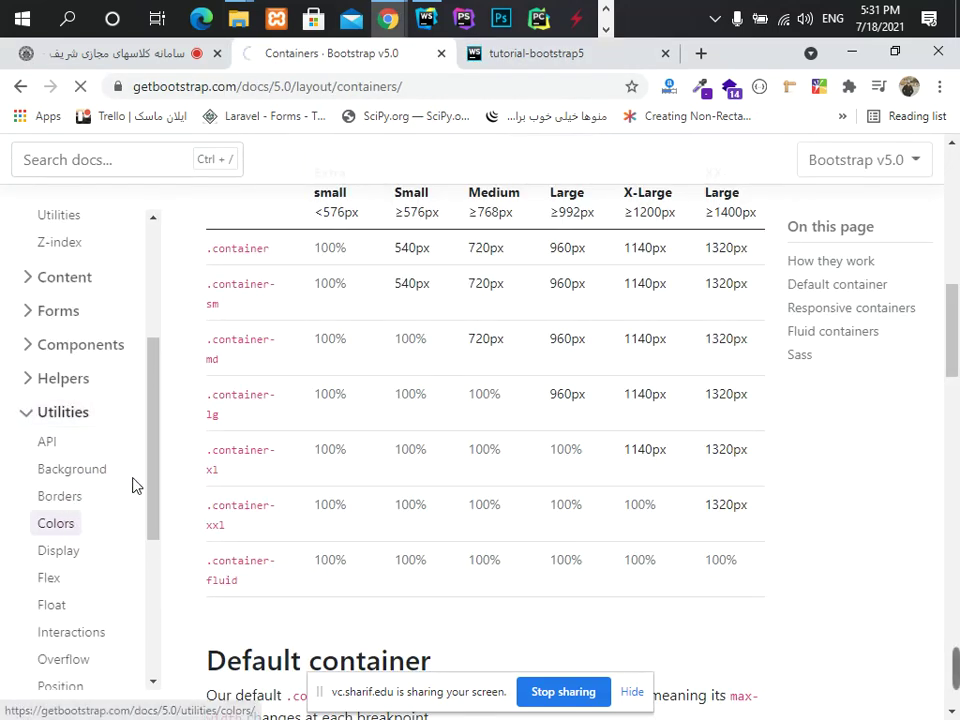
{"action": "scroll", "coordinate": [137, 484], "scroll_direction": "down", "scroll_amount": 2}
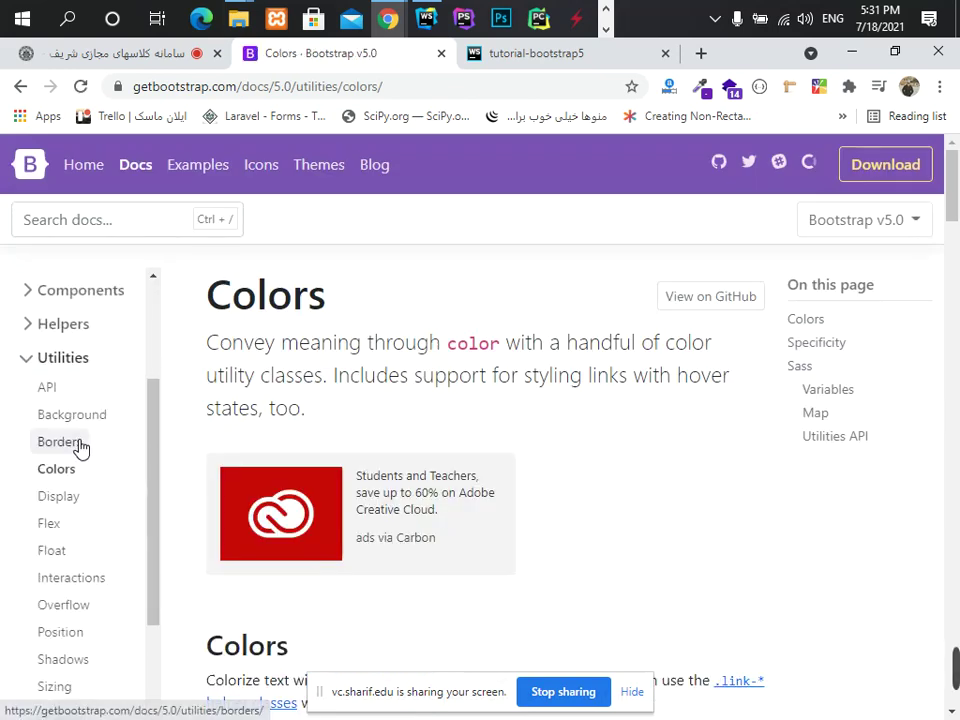
{"action": "left_click", "coordinate": [60, 497]}
{"action": "scroll", "coordinate": [563, 466], "scroll_direction": "down", "scroll_amount": 3}
{"action": "scroll", "coordinate": [563, 466], "scroll_direction": "down", "scroll_amount": 5}
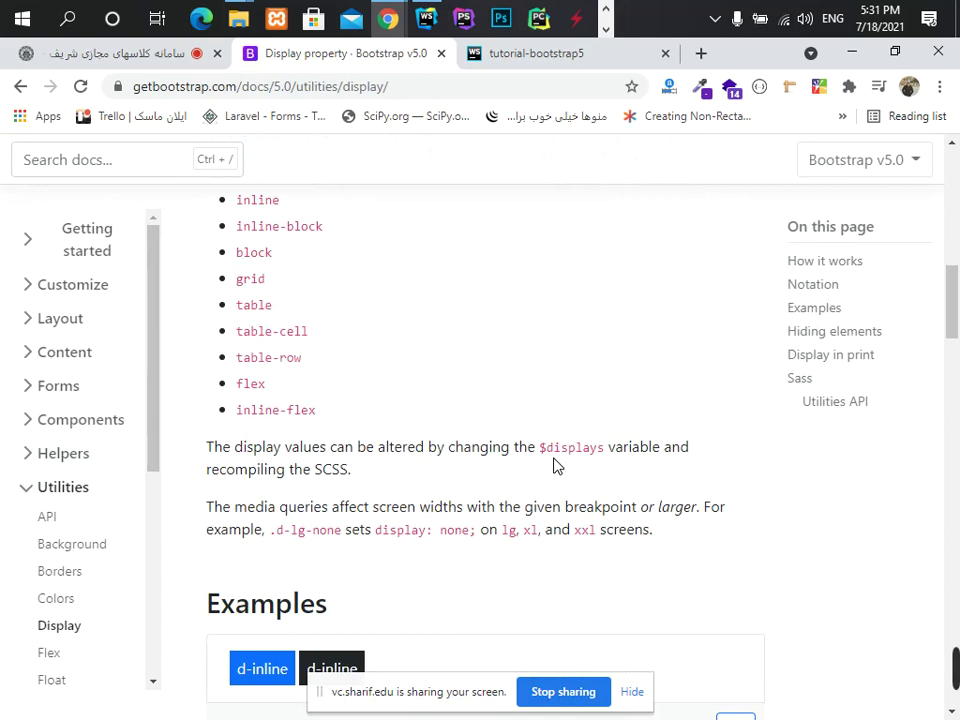
{"action": "scroll", "coordinate": [556, 466], "scroll_direction": "down", "scroll_amount": 4}
{"action": "scroll", "coordinate": [556, 466], "scroll_direction": "down", "scroll_amount": 4}
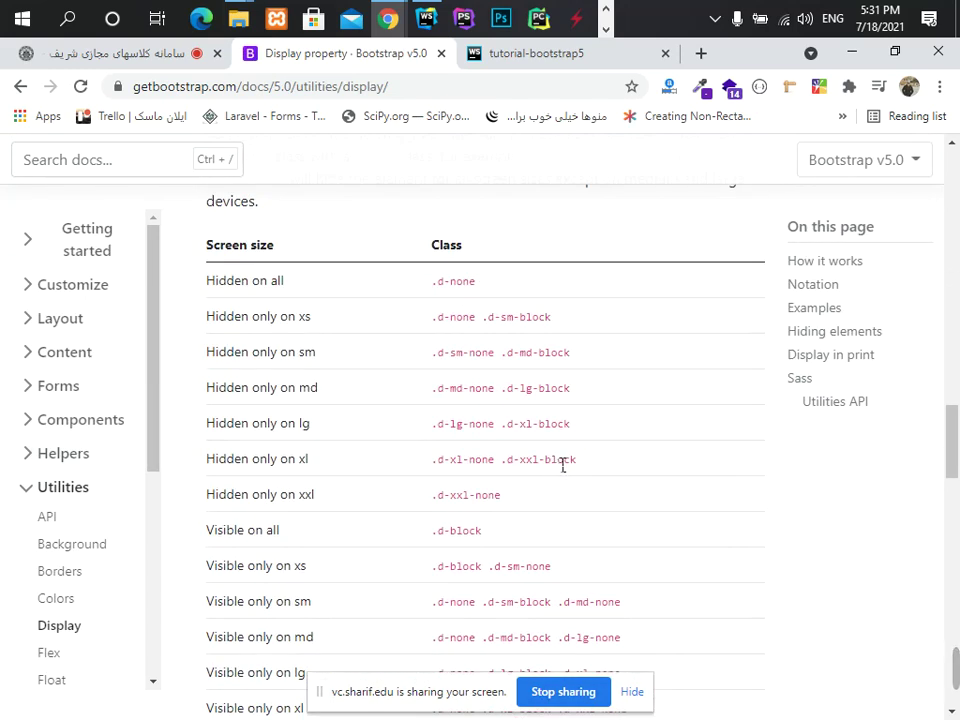
{"action": "scroll", "coordinate": [563, 466], "scroll_direction": "down", "scroll_amount": 6}
{"action": "scroll", "coordinate": [555, 468], "scroll_direction": "down", "scroll_amount": 5}
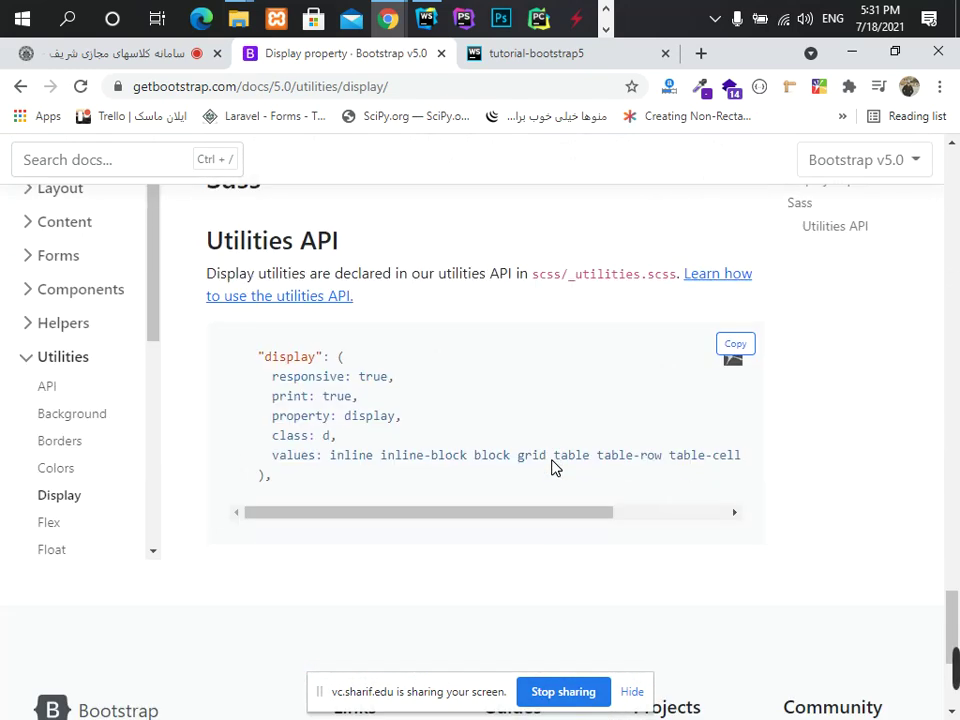
{"action": "scroll", "coordinate": [557, 467], "scroll_direction": "down", "scroll_amount": 4}
{"action": "scroll", "coordinate": [110, 412], "scroll_direction": "up", "scroll_amount": 5}
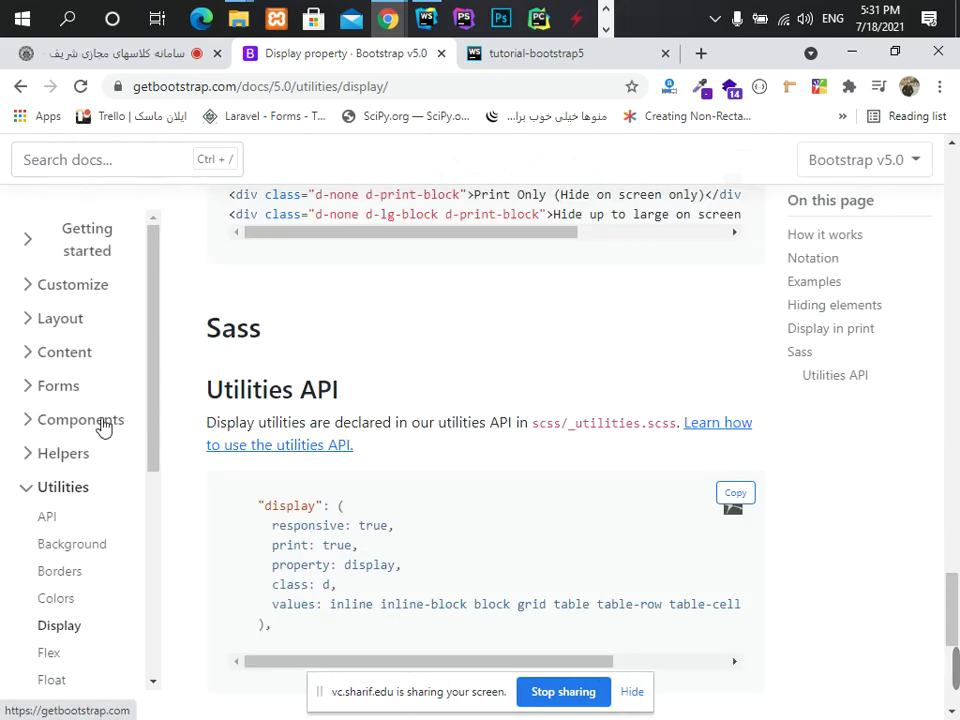
{"action": "scroll", "coordinate": [103, 427], "scroll_direction": "down", "scroll_amount": 5}
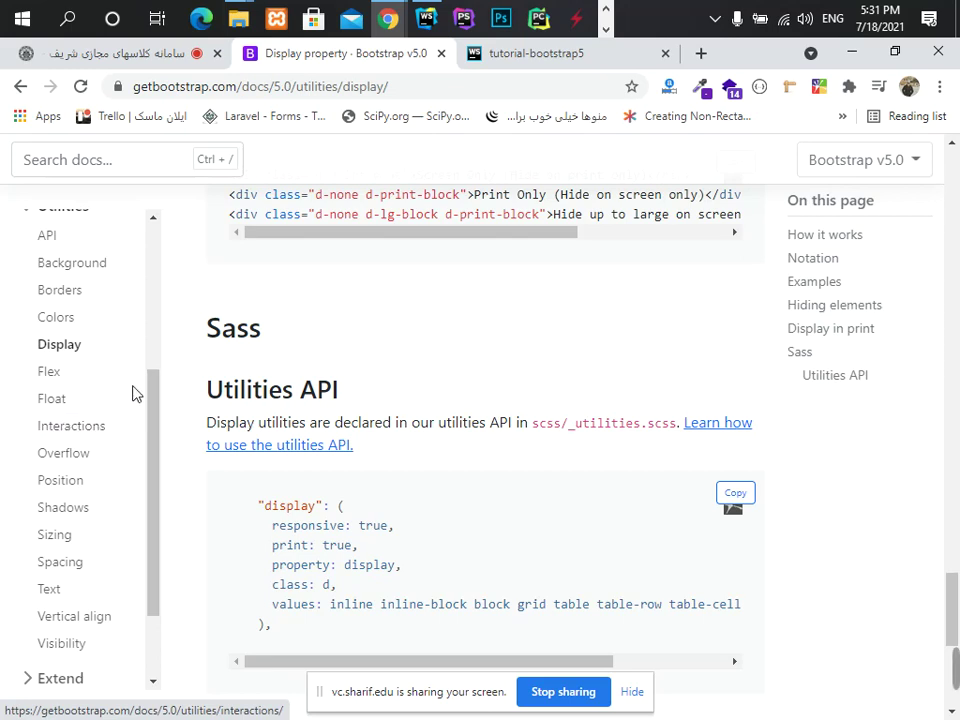
{"action": "scroll", "coordinate": [122, 386], "scroll_direction": "down", "scroll_amount": 2}
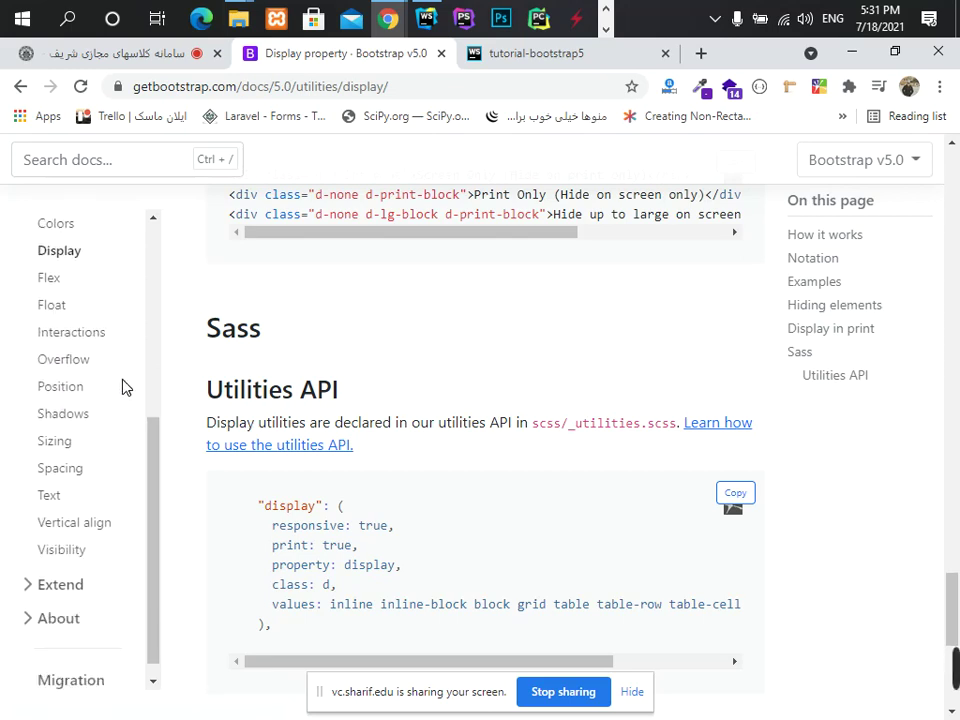
- Open the Spacing utilities docs page and scroll down through its content
{"action": "left_click", "coordinate": [58, 468]}
{"action": "scroll", "coordinate": [403, 446], "scroll_direction": "down", "scroll_amount": 2}
{"action": "scroll", "coordinate": [403, 446], "scroll_direction": "down", "scroll_amount": 1}
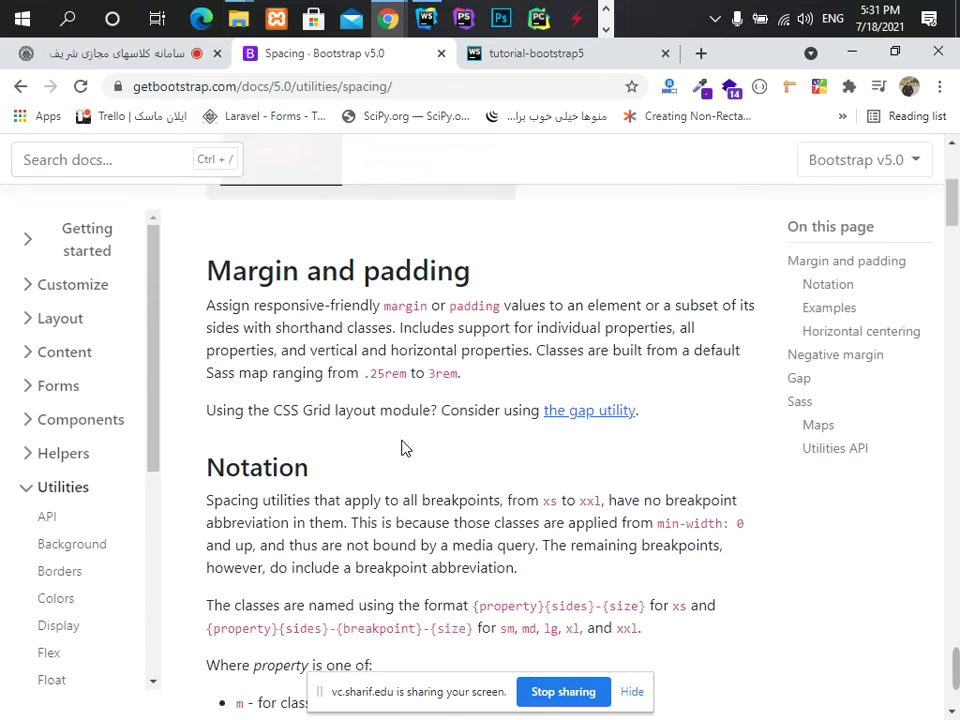
{"action": "scroll", "coordinate": [403, 446], "scroll_direction": "down", "scroll_amount": 3}
{"action": "scroll", "coordinate": [403, 447], "scroll_direction": "down", "scroll_amount": 4}
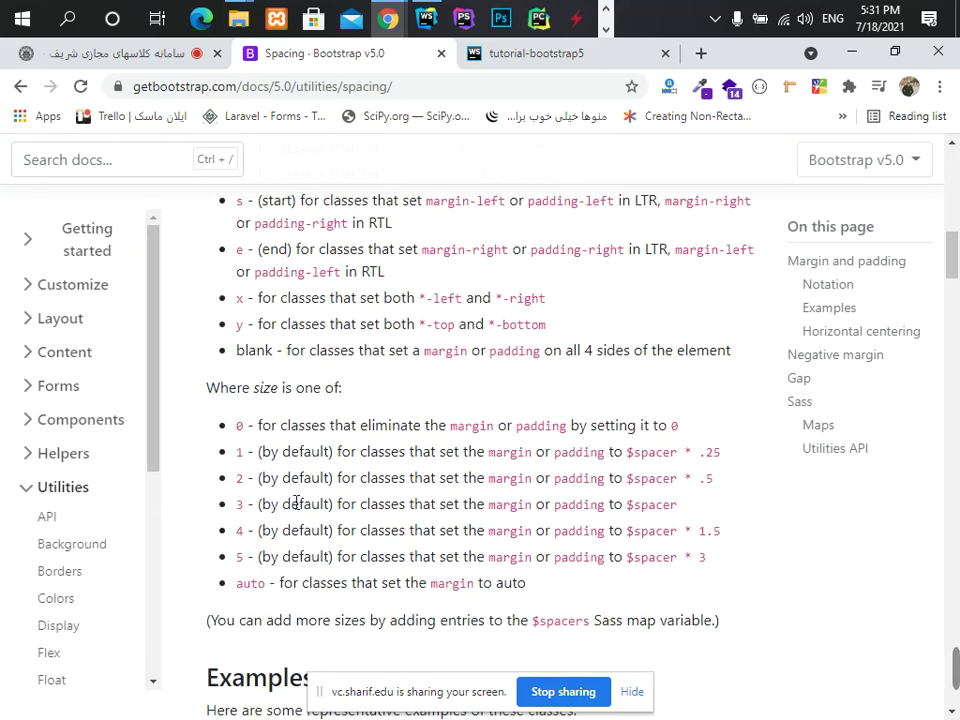
{"action": "scroll", "coordinate": [457, 478], "scroll_direction": "down", "scroll_amount": 2}
{"action": "scroll", "coordinate": [457, 478], "scroll_direction": "down", "scroll_amount": 3}
{"action": "scroll", "coordinate": [457, 478], "scroll_direction": "down", "scroll_amount": 5}
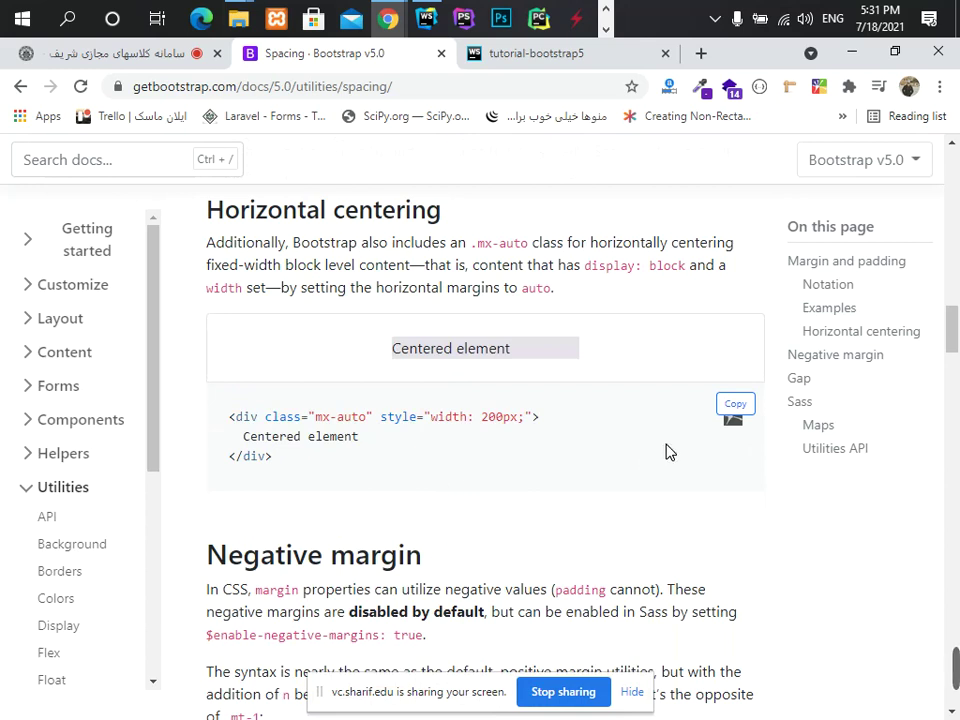
{"action": "scroll", "coordinate": [669, 452], "scroll_direction": "down", "scroll_amount": 2}
{"action": "scroll", "coordinate": [669, 452], "scroll_direction": "down", "scroll_amount": 2}
{"action": "scroll", "coordinate": [669, 452], "scroll_direction": "down", "scroll_amount": 2}
{"action": "scroll", "coordinate": [669, 452], "scroll_direction": "down", "scroll_amount": 2}
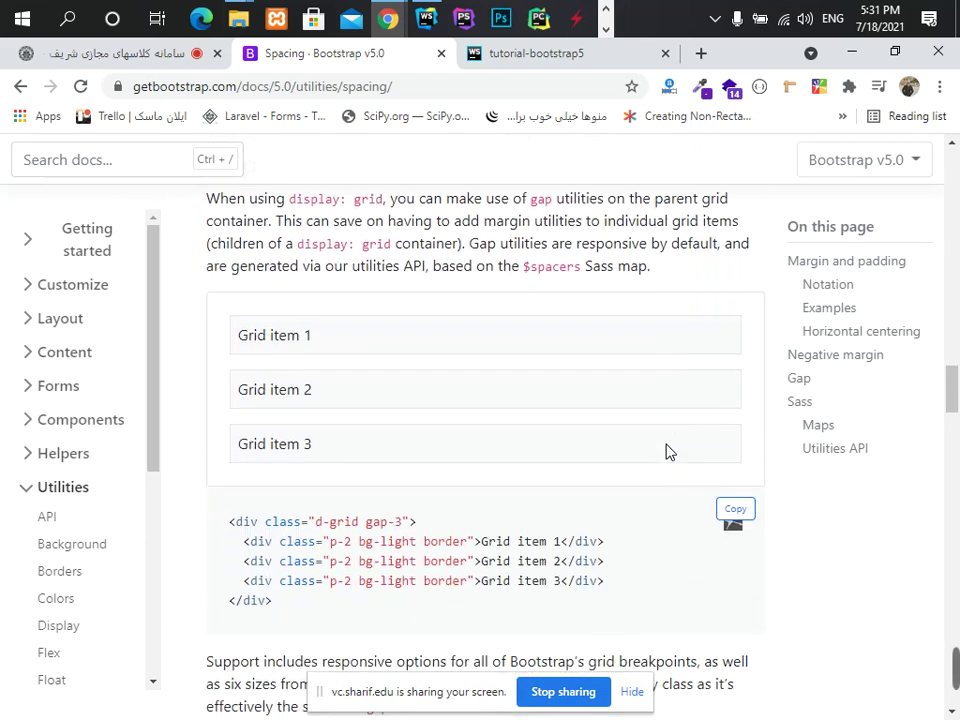
{"action": "scroll", "coordinate": [540, 486], "scroll_direction": "down", "scroll_amount": 1}
{"action": "scroll", "coordinate": [540, 486], "scroll_direction": "down", "scroll_amount": 3}
{"action": "scroll", "coordinate": [540, 486], "scroll_direction": "down", "scroll_amount": 2}
{"action": "scroll", "coordinate": [540, 486], "scroll_direction": "down", "scroll_amount": 5}
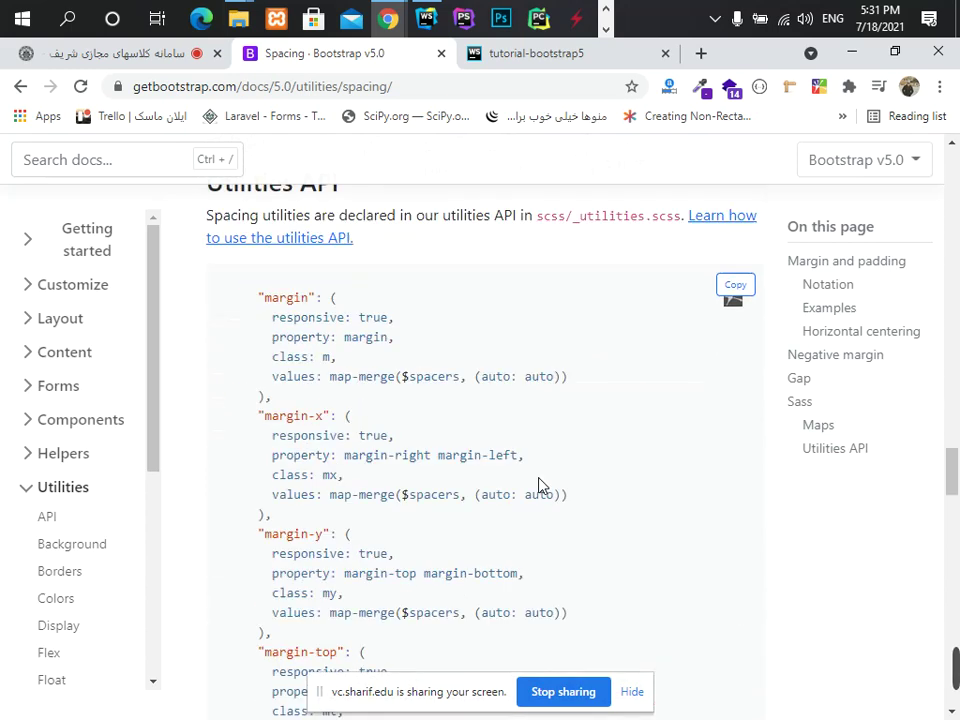
{"action": "scroll", "coordinate": [540, 486], "scroll_direction": "down", "scroll_amount": 2}
{"action": "scroll", "coordinate": [540, 486], "scroll_direction": "down", "scroll_amount": 5}
{"action": "scroll", "coordinate": [540, 486], "scroll_direction": "down", "scroll_amount": 4}
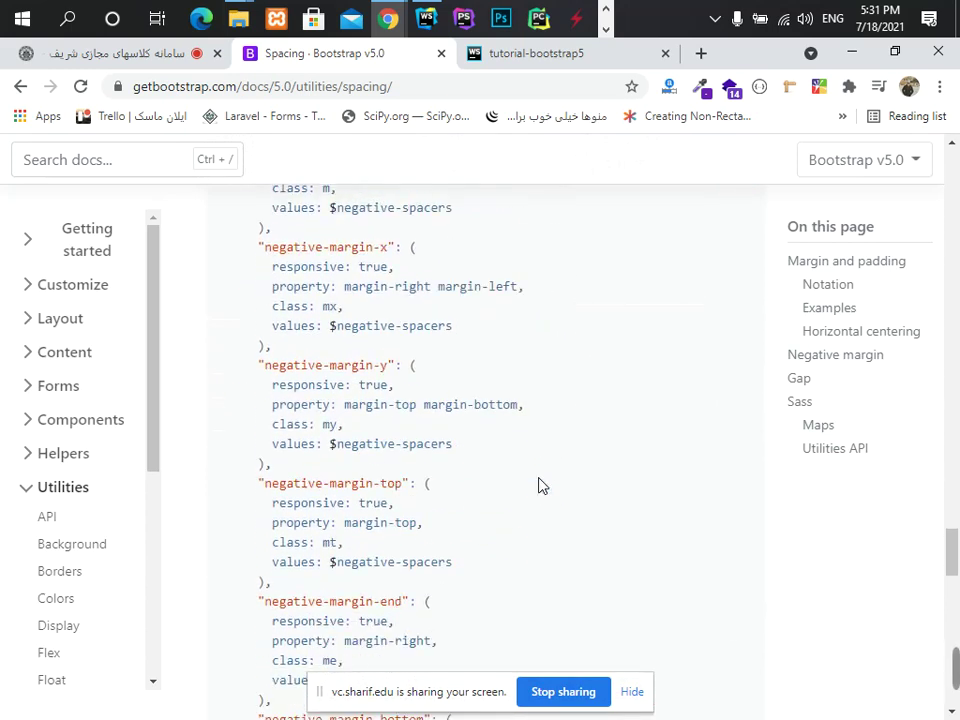
{"action": "scroll", "coordinate": [540, 486], "scroll_direction": "down", "scroll_amount": 6}
{"action": "scroll", "coordinate": [540, 486], "scroll_direction": "down", "scroll_amount": 9}
{"action": "scroll", "coordinate": [540, 486], "scroll_direction": "down", "scroll_amount": 2}
- Go back up to the Notation section and highlight 'padding' in the property list
{"action": "scroll", "coordinate": [540, 486], "scroll_direction": "up", "scroll_amount": 6}
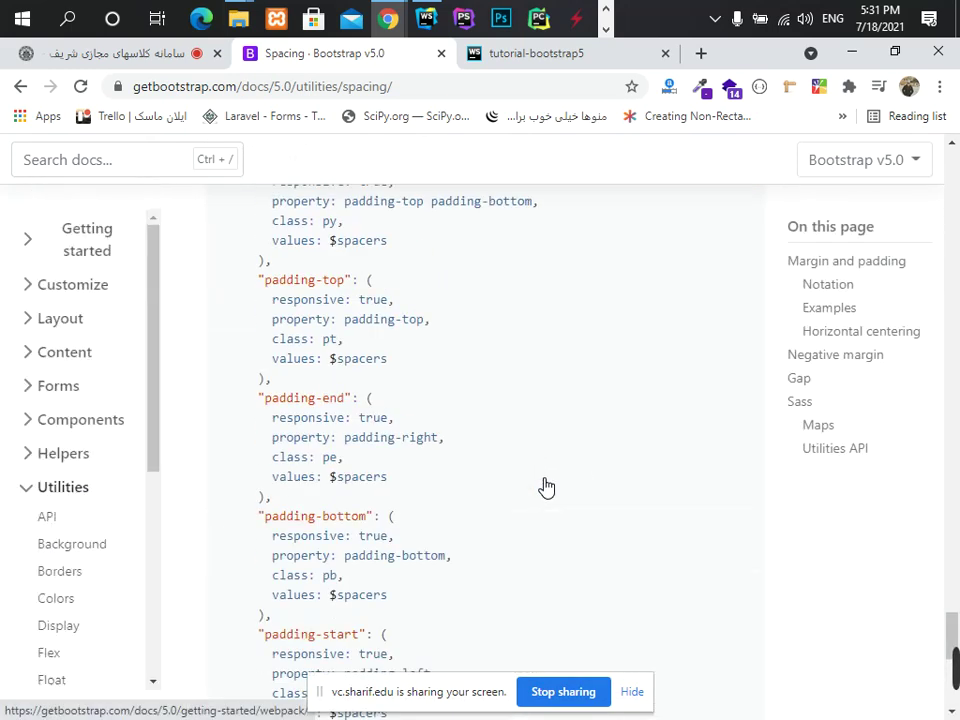
{"action": "scroll", "coordinate": [537, 486], "scroll_direction": "up", "scroll_amount": 1}
{"action": "scroll", "coordinate": [21, 522], "scroll_direction": "down", "scroll_amount": 4}
{"action": "mouse_move", "coordinate": [957, 662]}
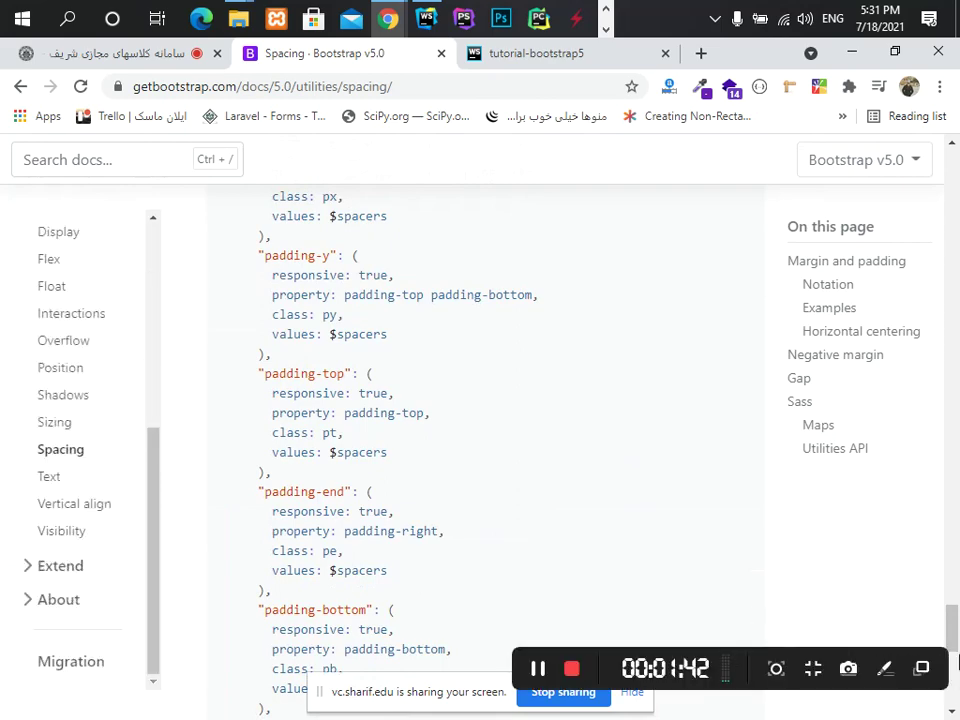
{"action": "left_click_drag", "start_coordinate": [951, 606], "coordinate": [957, 226]}
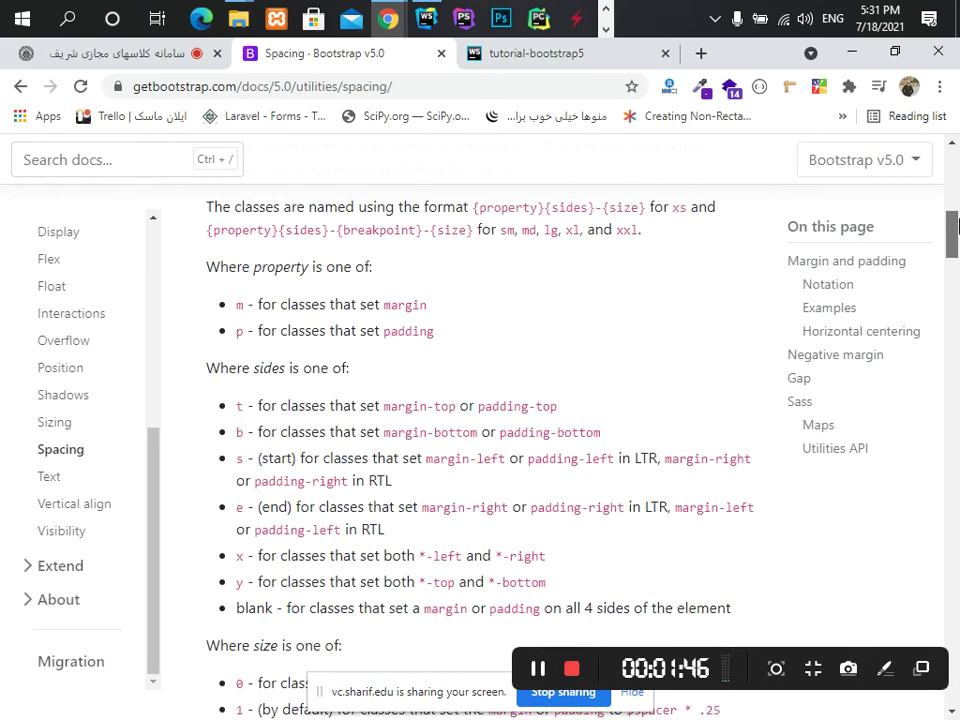
{"action": "scroll", "coordinate": [483, 449], "scroll_direction": "up", "scroll_amount": 2}
{"action": "scroll", "coordinate": [471, 447], "scroll_direction": "down", "scroll_amount": 1}
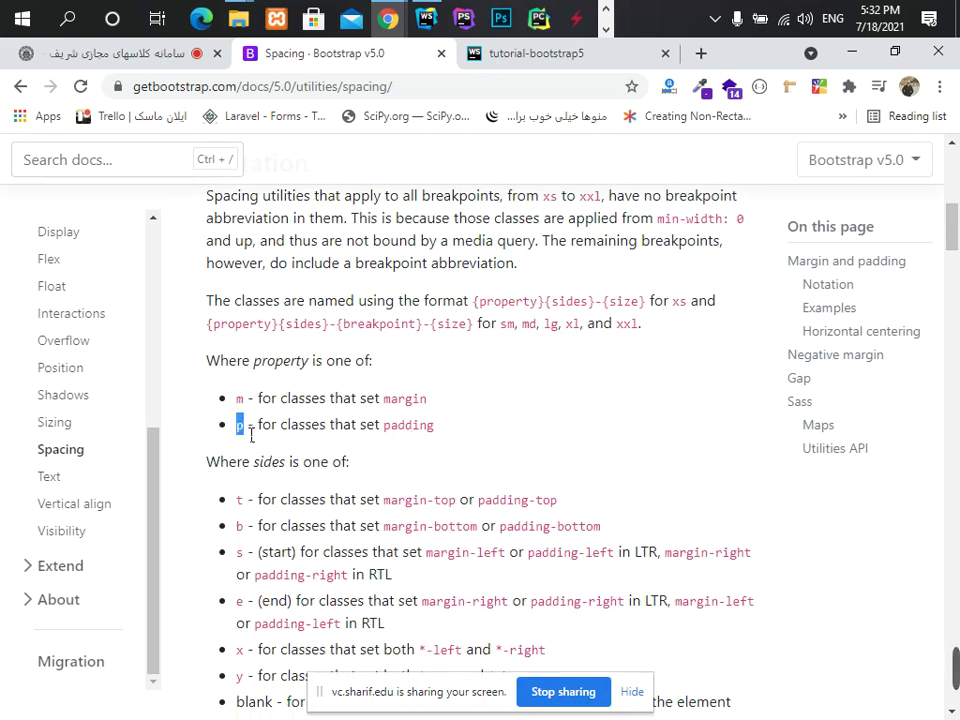
{"action": "double_click", "coordinate": [410, 429]}
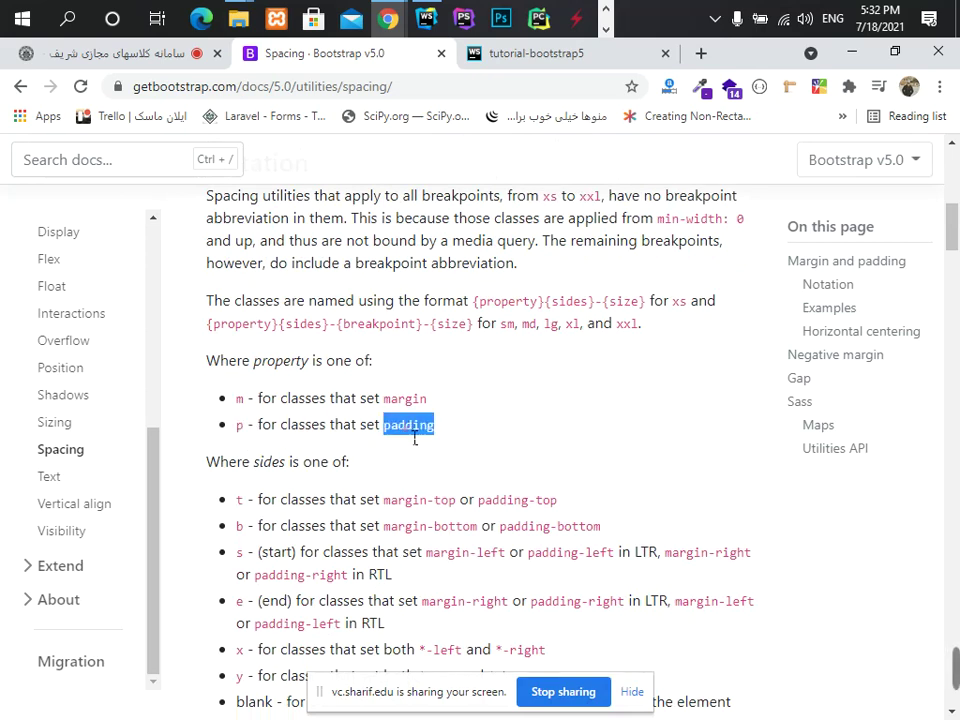
{"action": "scroll", "coordinate": [415, 441], "scroll_direction": "down", "scroll_amount": 2}
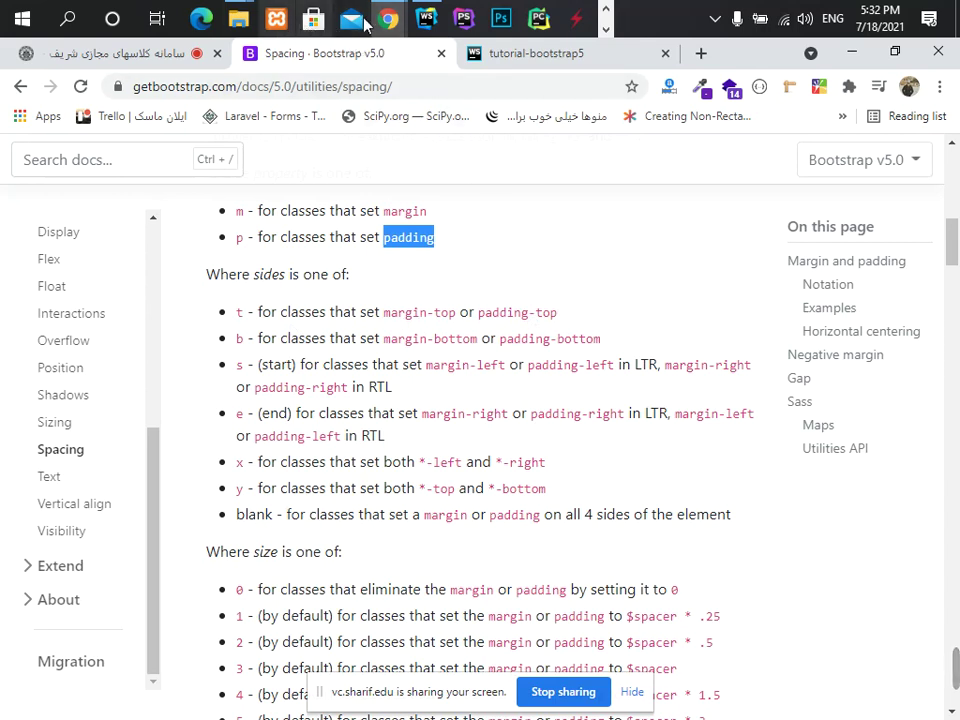
- Change the section's p-5 class to pt-5 and reload the tutorial-bootstrap5 preview
{"action": "left_click", "coordinate": [430, 20]}
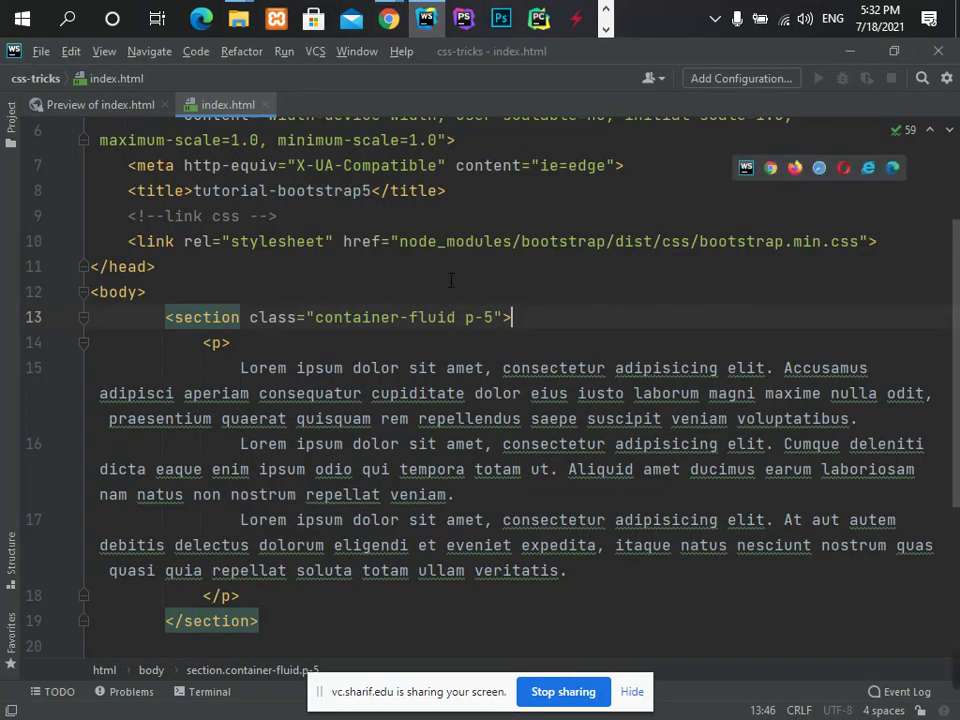
{"action": "key", "text": "Left"}
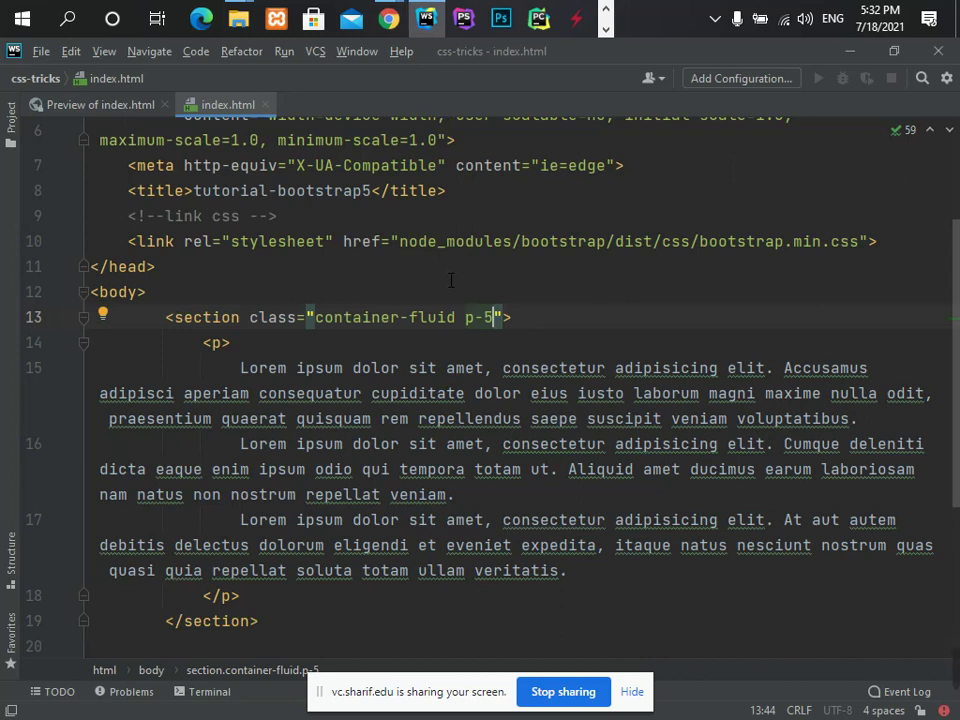
{"action": "key", "text": "shift+Left"}
{"action": "key", "text": "shift+Left"}
{"action": "key", "text": "shift+Left"}
{"action": "key", "text": "Right"}
{"action": "key", "text": "shift+Left"}
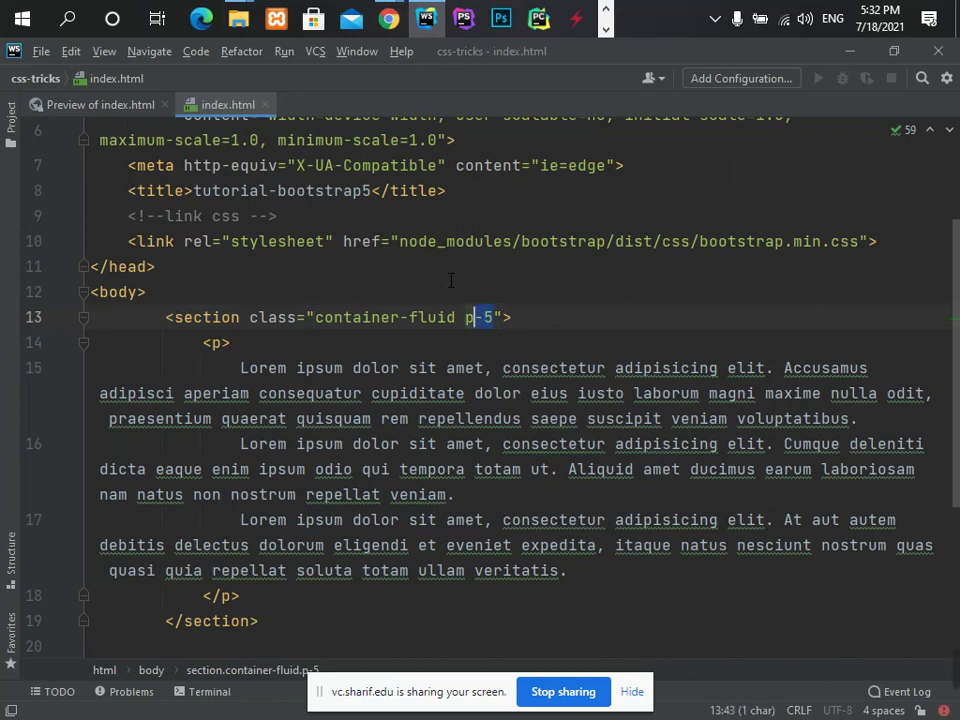
{"action": "key", "text": "Delete"}
{"action": "type", "text": "t"}
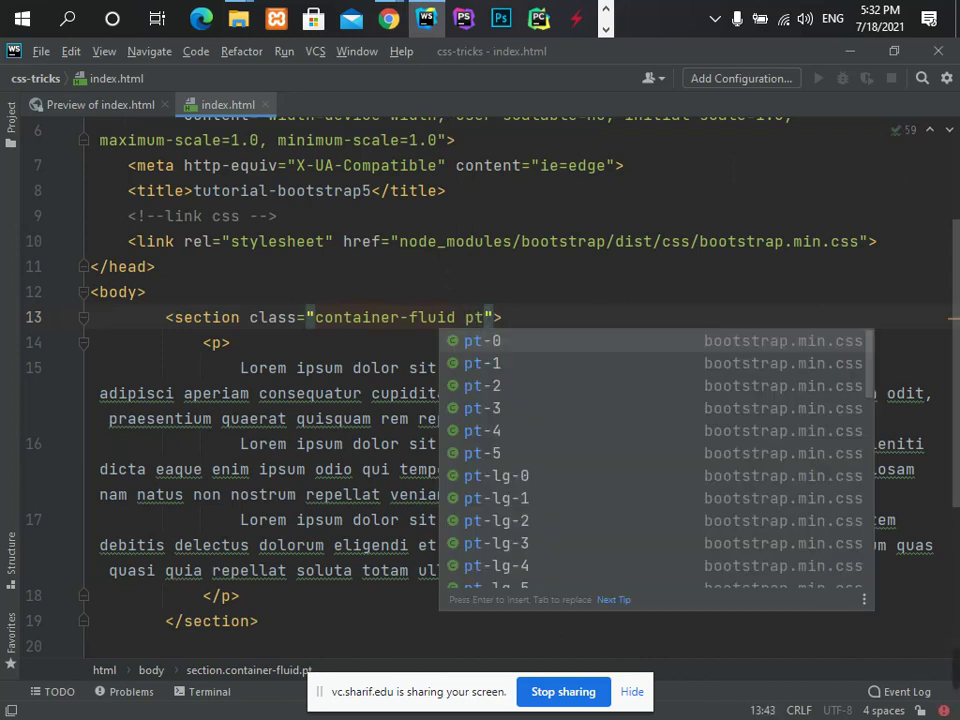
{"action": "key", "text": "Down"}
{"action": "key", "text": "Down"}
{"action": "key", "text": "Down"}
{"action": "key", "text": "Down"}
{"action": "key", "text": "Down"}
{"action": "key", "text": "Return"}
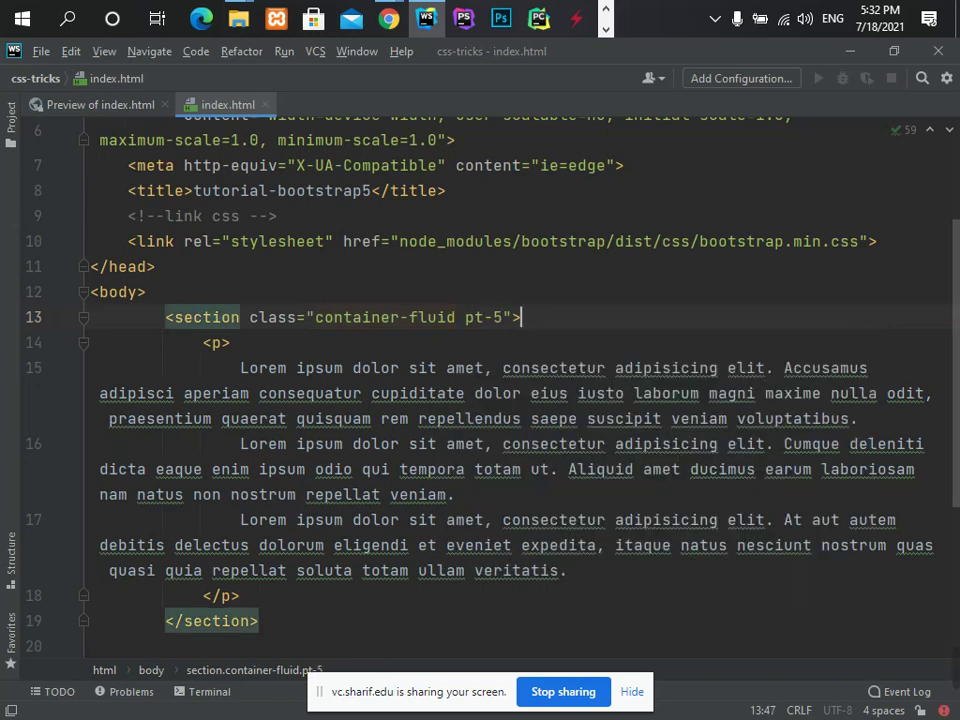
{"action": "key", "text": "alt+Tab"}
{"action": "key", "text": "ctrl+Tab"}
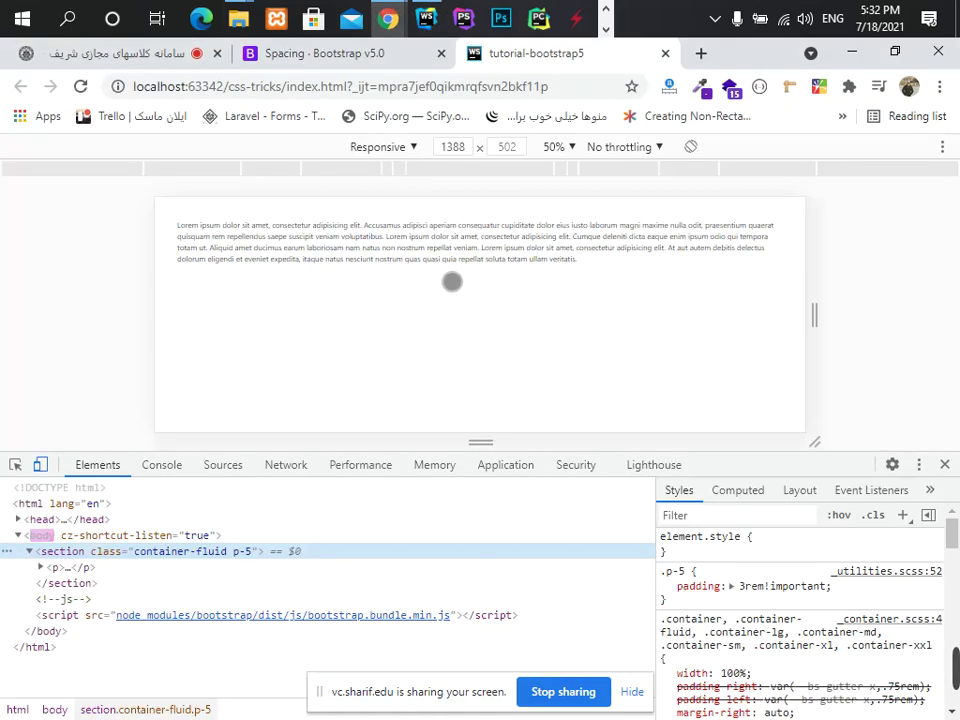
{"action": "key", "text": "F5"}
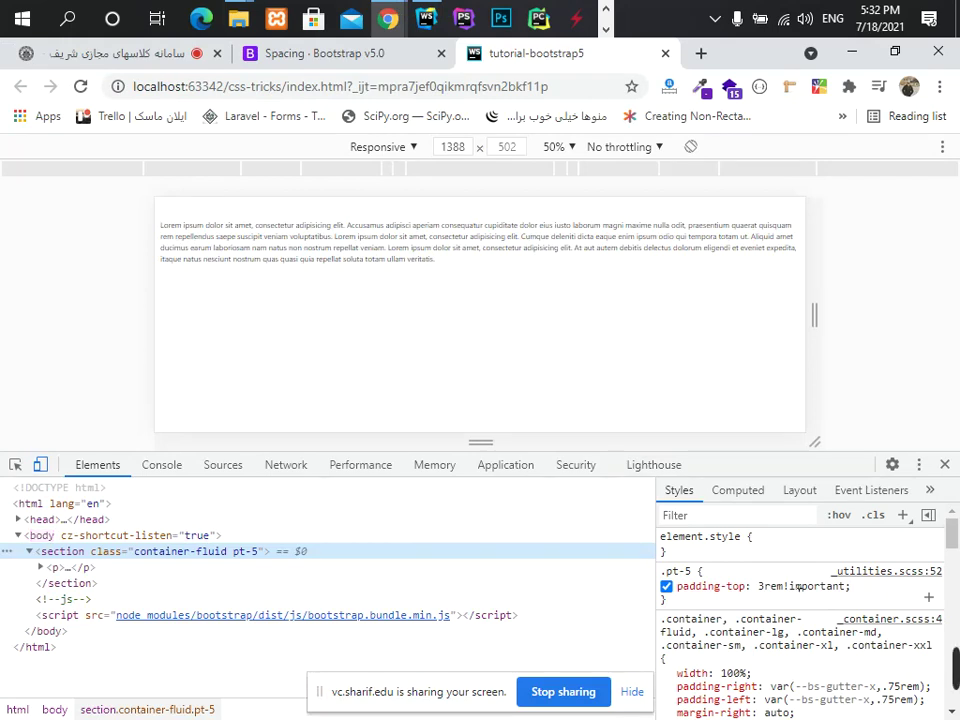
- Change pt-5 to pt-3 and reload the preview to see 1rem top padding
{"action": "key", "text": "alt+Tab"}
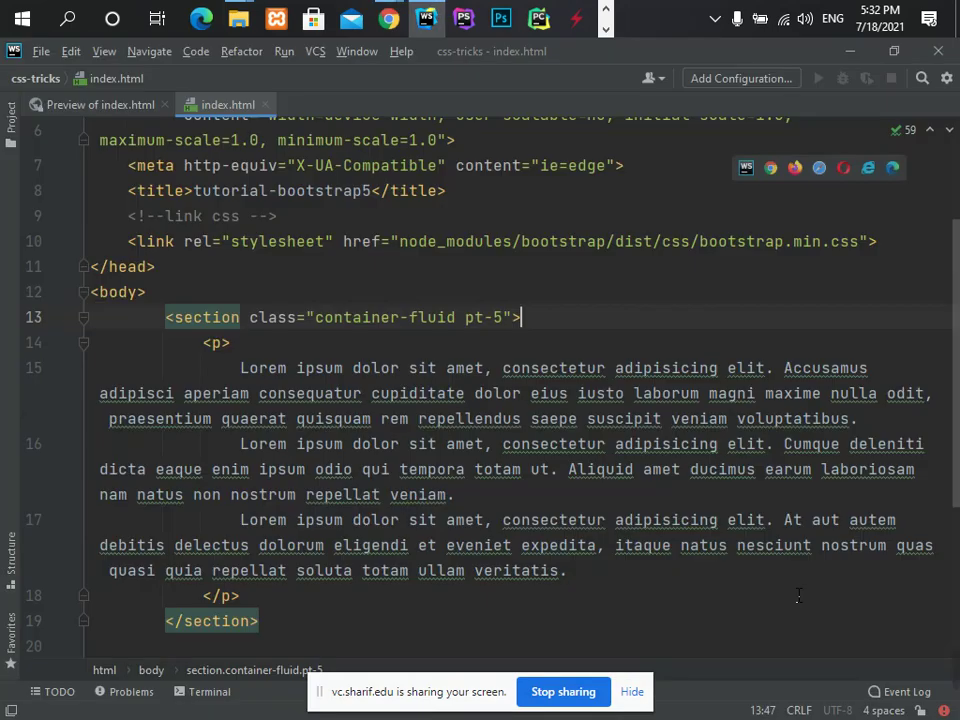
{"action": "left_click", "coordinate": [502, 317]}
{"action": "key", "text": "BackSpace"}
{"action": "type", "text": "3"}
{"action": "key", "text": "alt+Tab"}
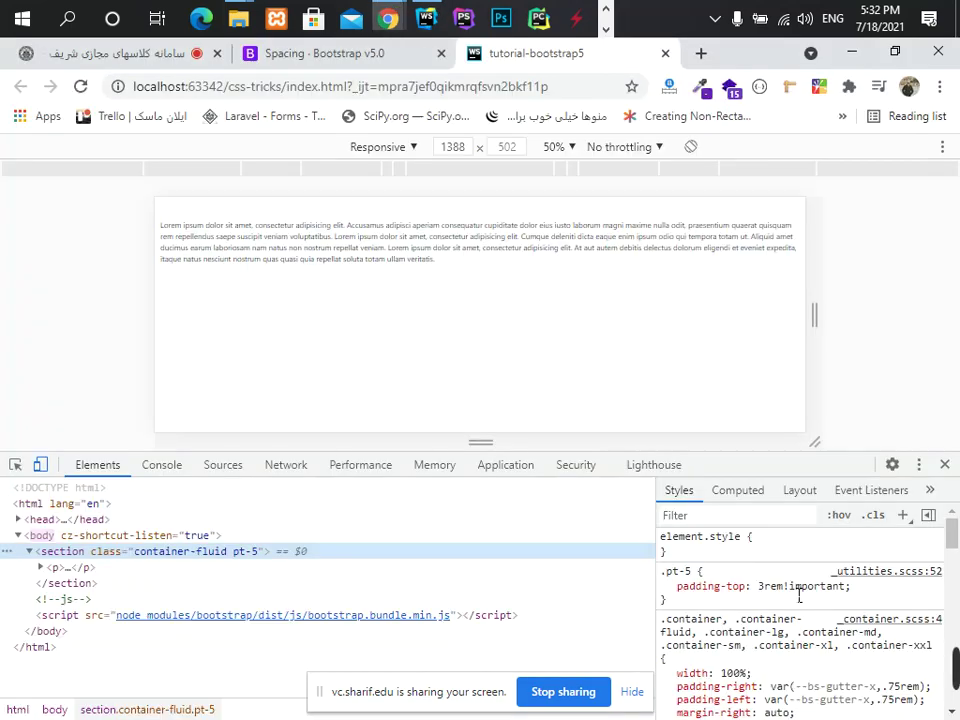
{"action": "key", "text": "F5"}
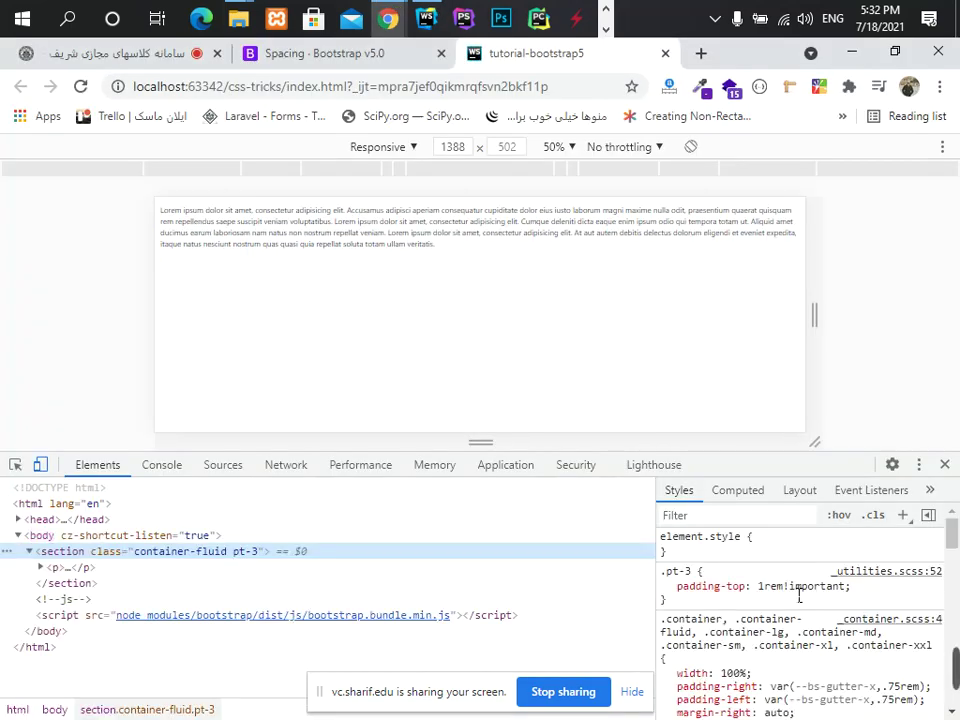
{"action": "key", "text": "alt+Tab"}
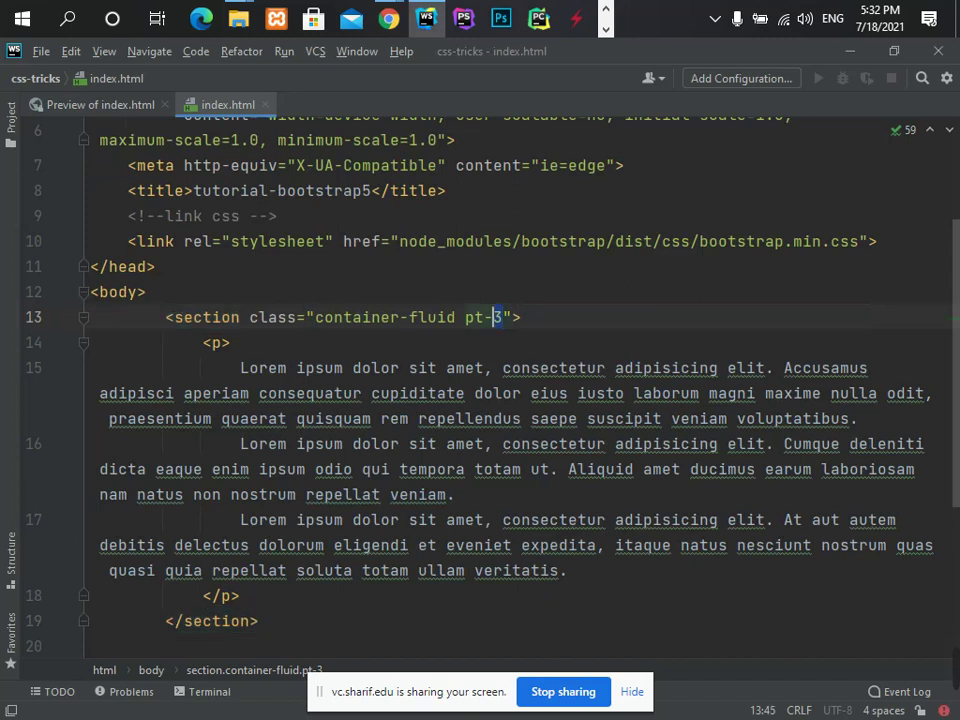
- Replace pt-3 with pt-xxl-5 from autocomplete and switch to the browser preview
{"action": "left_click_drag", "start_coordinate": [502, 317], "coordinate": [474, 317]}
{"action": "key", "text": "BackSpace"}
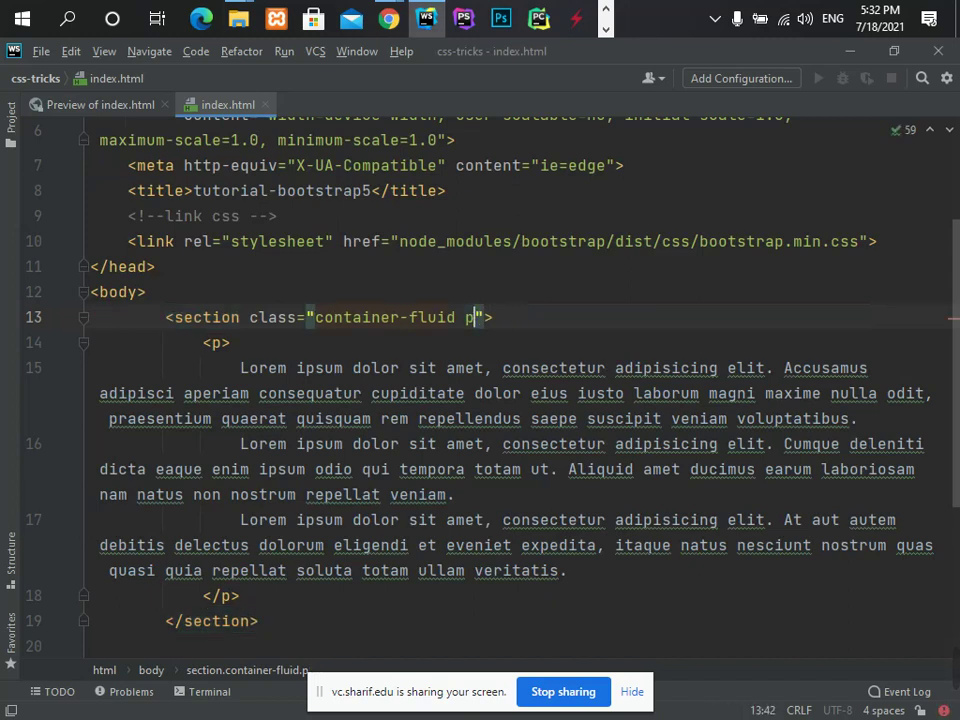
{"action": "type", "text": "t"}
{"action": "key", "text": "Down"}
{"action": "key", "text": "Down"}
{"action": "key", "text": "Down"}
{"action": "key", "text": "Down"}
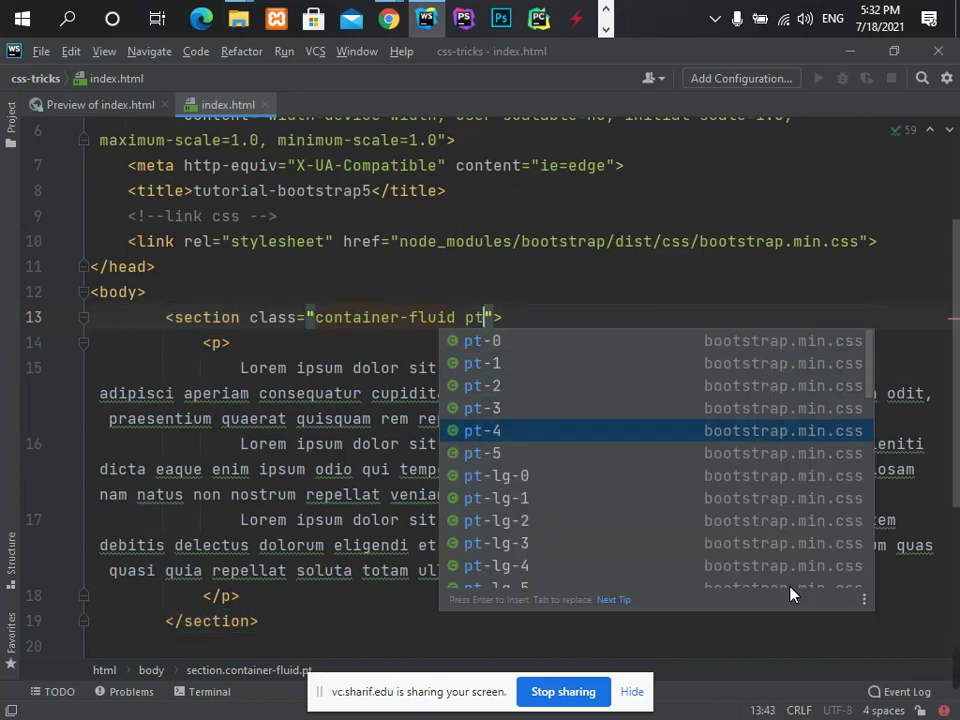
{"action": "key", "text": "Down"}
{"action": "key", "text": "Up"}
{"action": "key", "text": "Up"}
{"action": "key", "text": "Up"}
{"action": "key", "text": "Up"}
{"action": "key", "text": "Up"}
{"action": "key", "text": "Down"}
{"action": "key", "text": "Down"}
{"action": "key", "text": "Down"}
{"action": "key", "text": "Down"}
{"action": "key", "text": "Down"}
{"action": "type", "text": "t"}
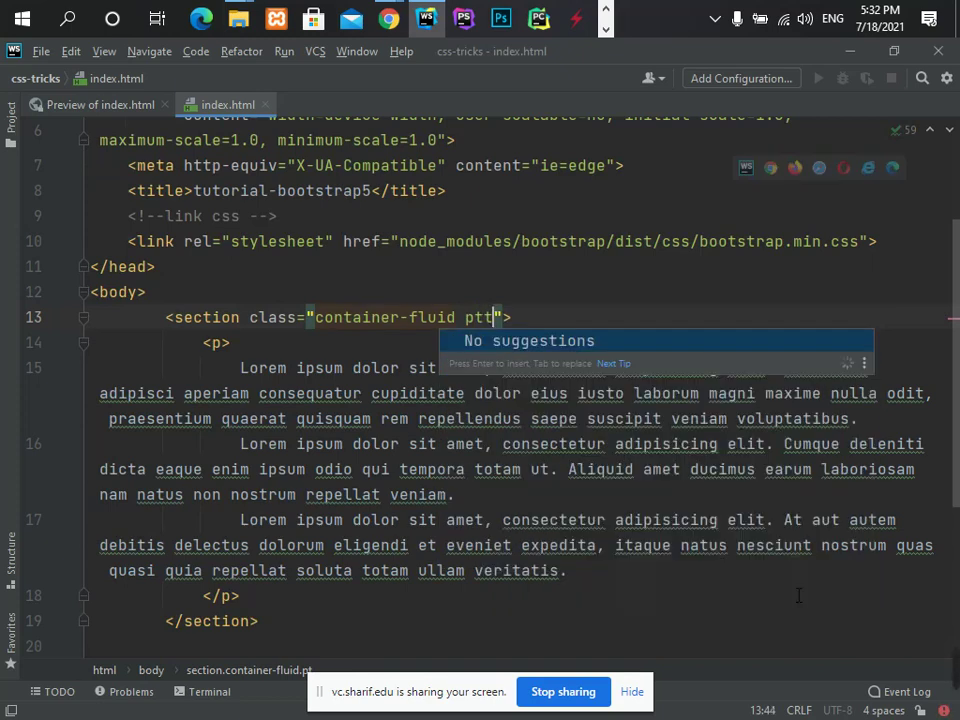
{"action": "type", "text": "-"}
{"action": "key", "text": "BackSpace"}
{"action": "key", "text": "BackSpace"}
{"action": "type", "text": "-"}
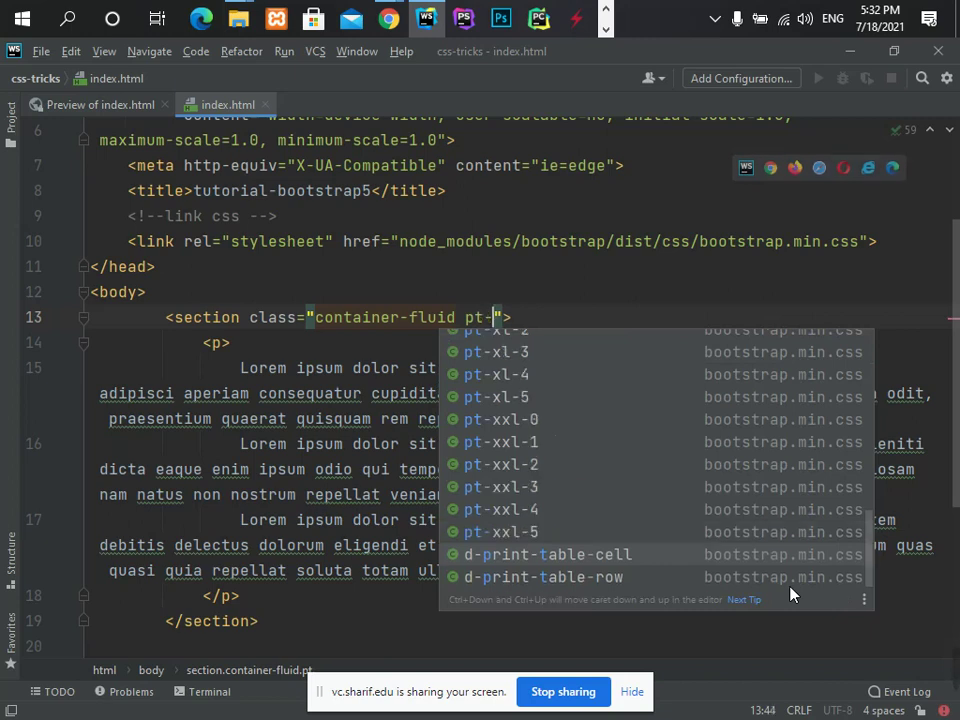
{"action": "type", "text": "xl"}
{"action": "key", "text": "BackSpace"}
{"action": "type", "text": "x"}
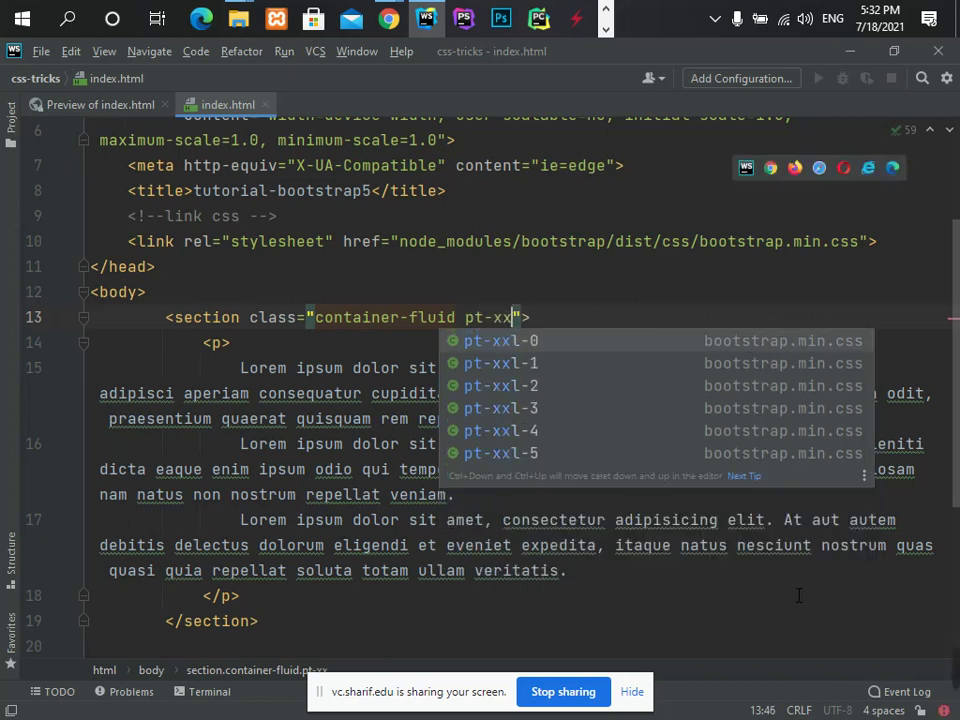
{"action": "key", "text": "Down"}
{"action": "key", "text": "Down"}
{"action": "key", "text": "Down"}
{"action": "key", "text": "Down"}
{"action": "key", "text": "Return"}
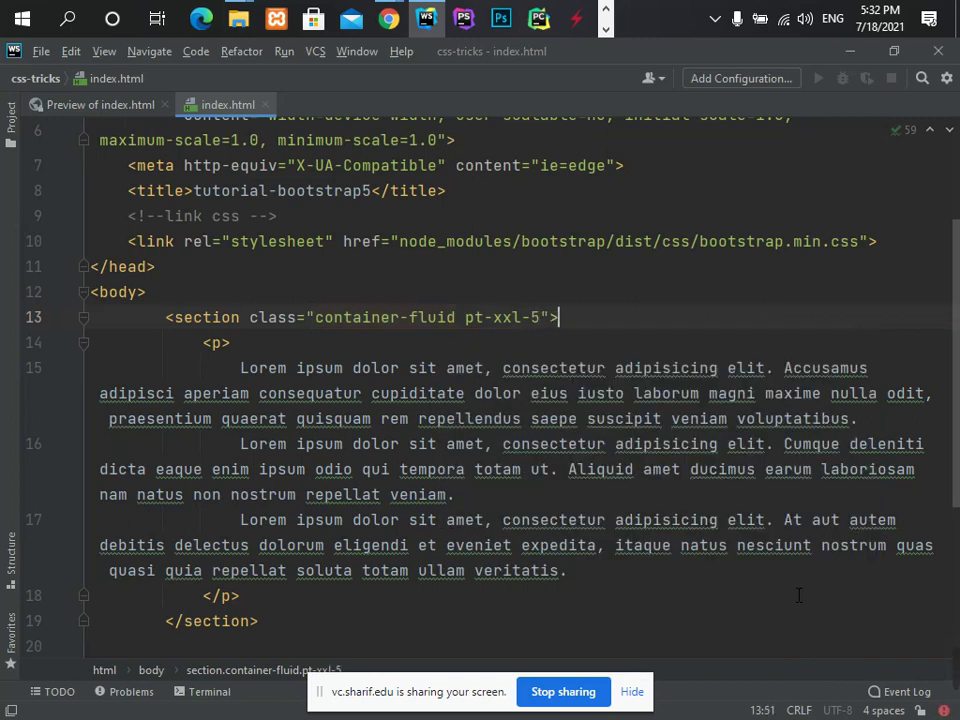
{"action": "key", "text": "alt+Tab"}
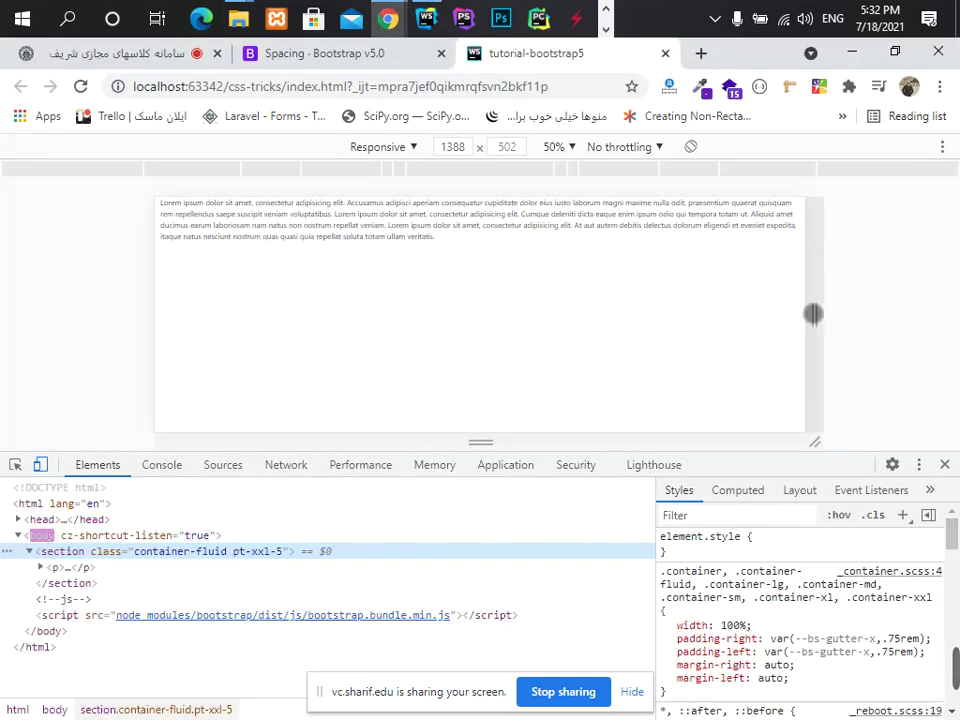
- Widen the responsive preview to 1780 px to check pt-xxl-5, then return to WebStorm
{"action": "mouse_move", "coordinate": [816, 312]}
{"action": "left_mouse_down"}
{"action": "mouse_move", "coordinate": [913, 312]}
{"action": "mouse_move", "coordinate": [823, 317]}
{"action": "left_mouse_up"}
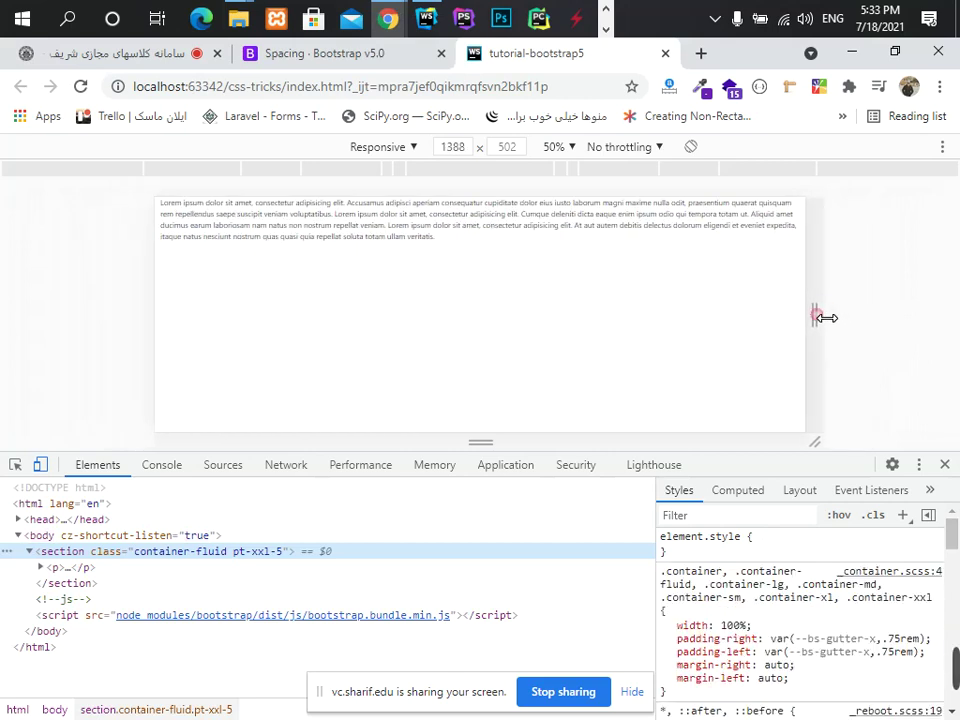
{"action": "key", "text": "alt+Tab"}
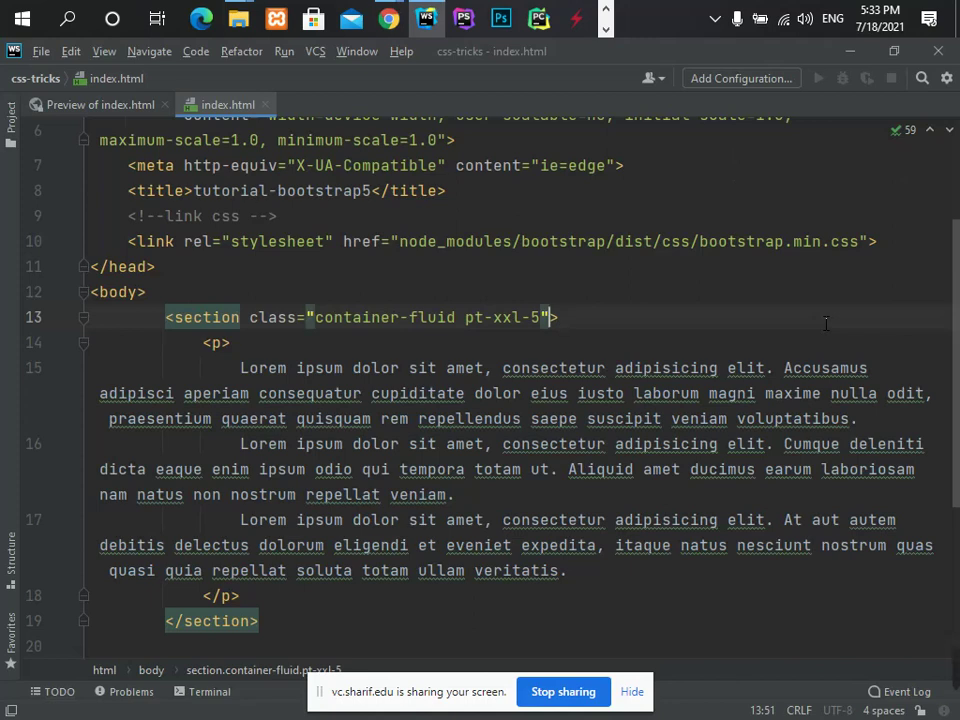
- Append pt-xl-3 after pt-xxl-5, editing the autocompleted pt-xl-5 down to size 3
{"action": "type", "text": "p"}
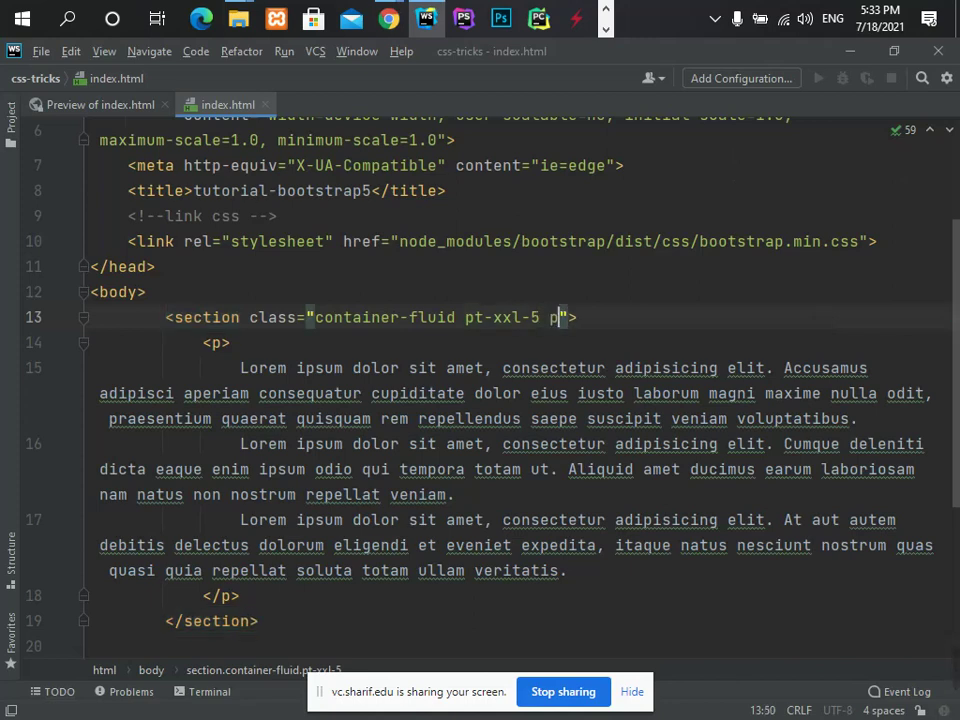
{"action": "type", "text": "t-xl"}
{"action": "key", "text": "Down"}
{"action": "key", "text": "Down"}
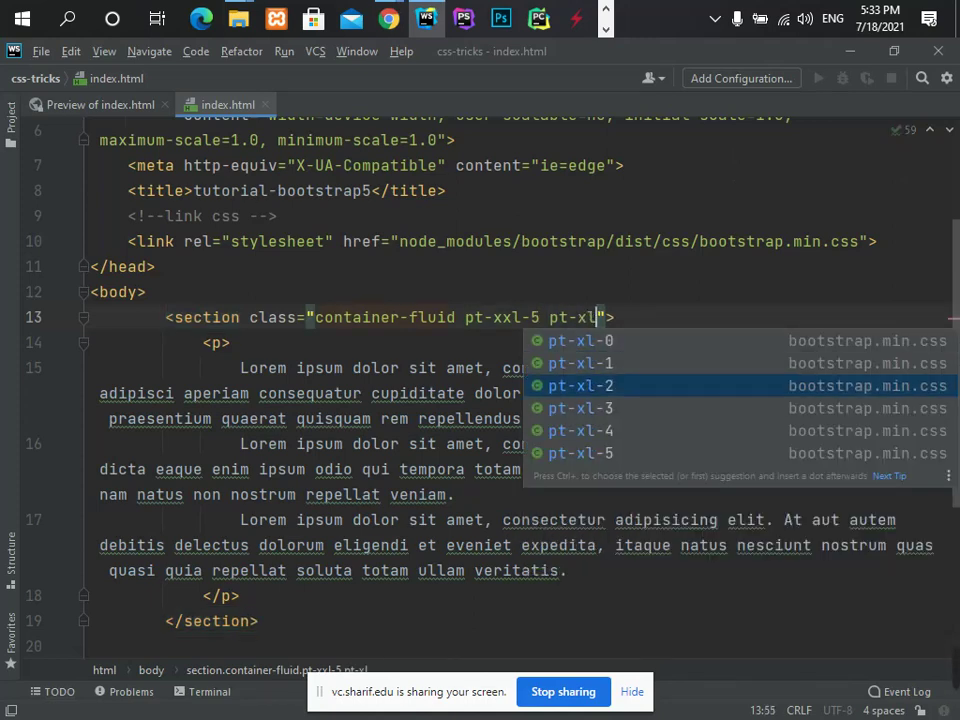
{"action": "key", "text": "Down"}
{"action": "key", "text": "Down"}
{"action": "key", "text": "Down"}
{"action": "key", "text": "Return"}
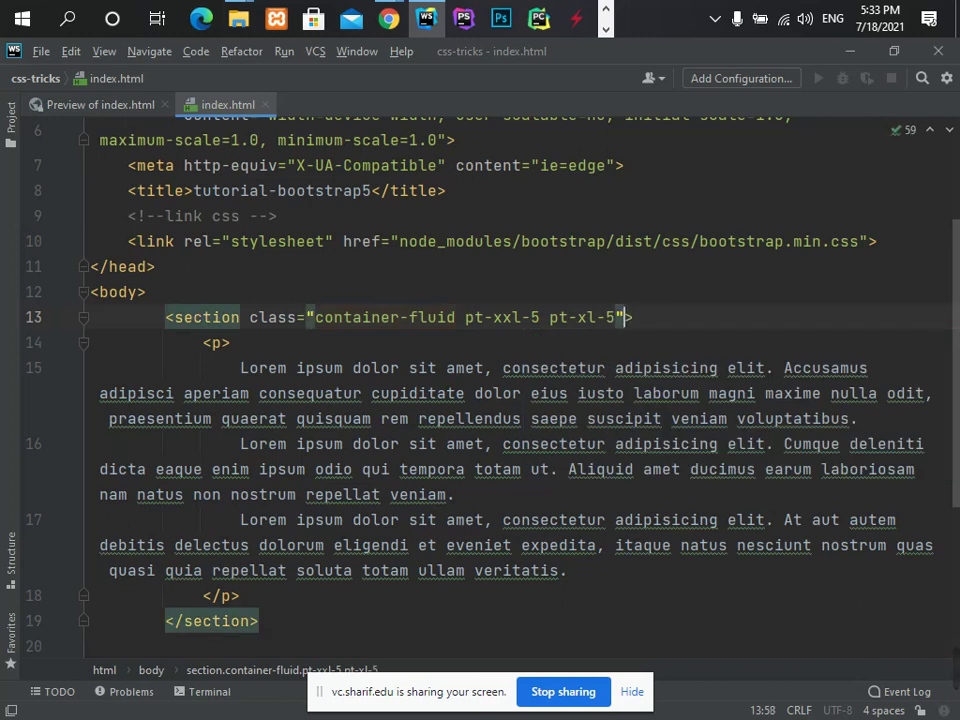
{"action": "left_click", "coordinate": [597, 317]}
{"action": "key", "text": "BackSpace"}
{"action": "type", "text": "3"}
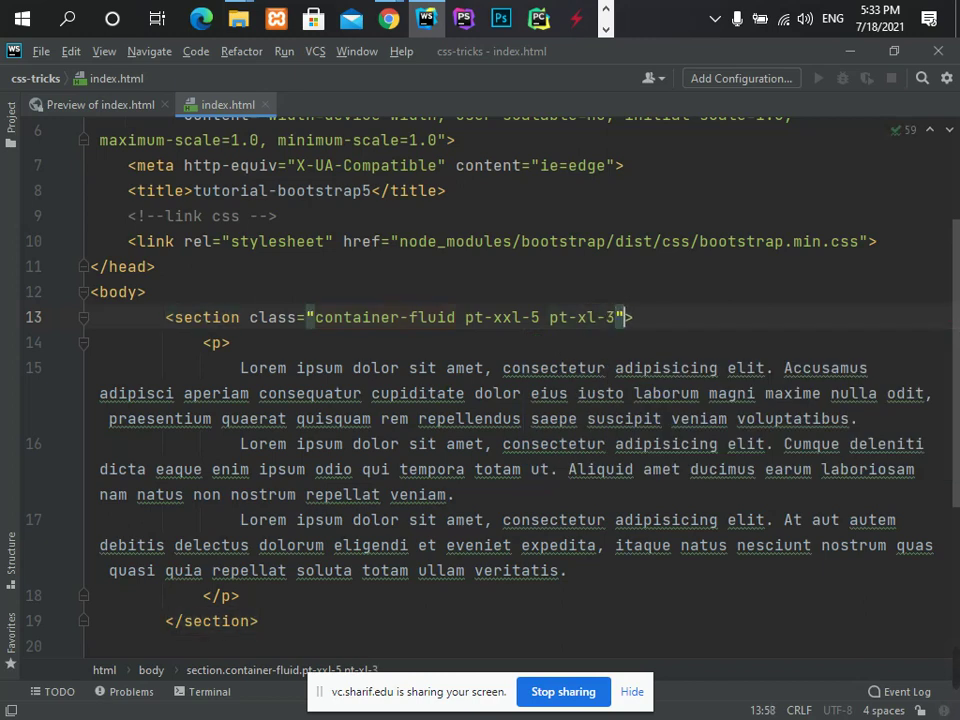
{"action": "left_click_drag", "start_coordinate": [540, 317], "coordinate": [464, 317]}
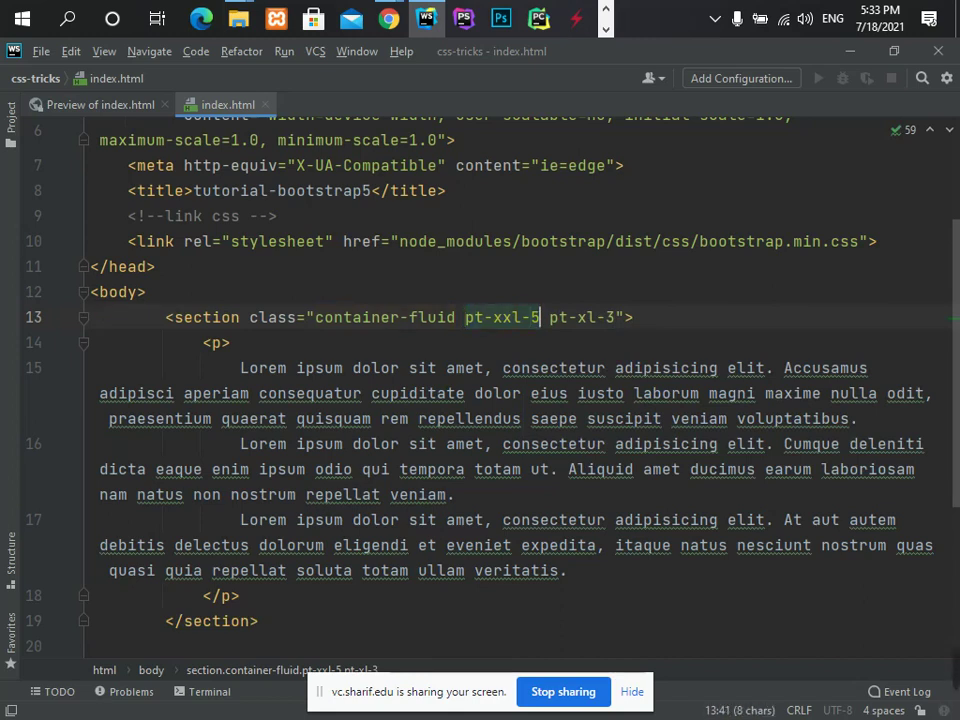
{"action": "left_click_drag", "start_coordinate": [549, 317], "coordinate": [597, 317]}
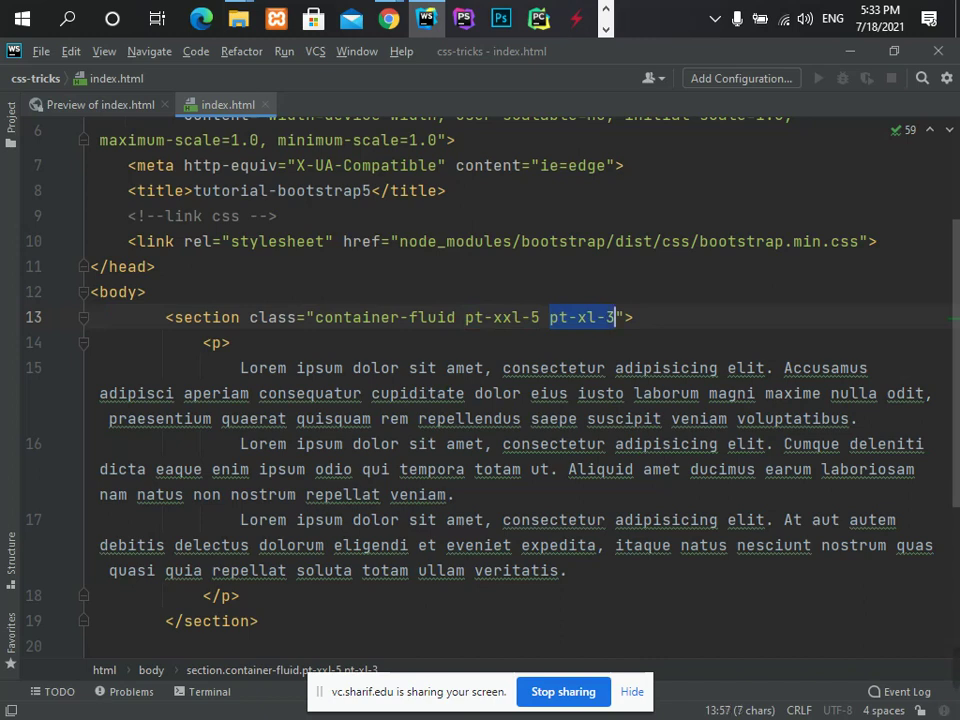
- Resize Chrome's responsive preview to 1360 px wide so pt-xl-3 applies
{"action": "key", "text": "alt+Tab"}
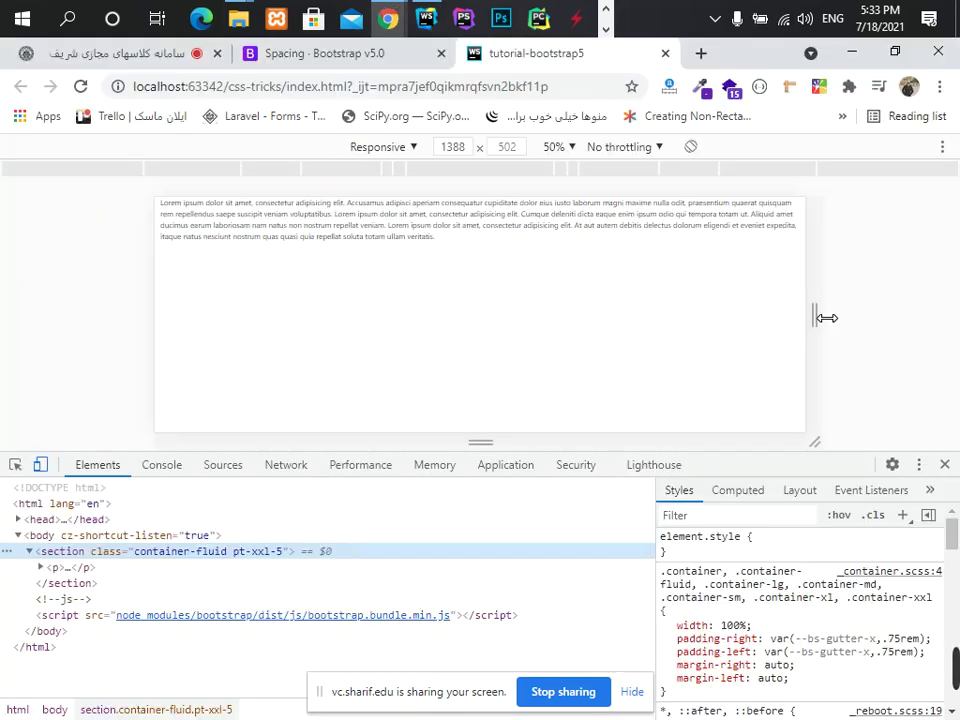
{"action": "left_click_drag", "start_coordinate": [826, 318], "coordinate": [826, 347]}
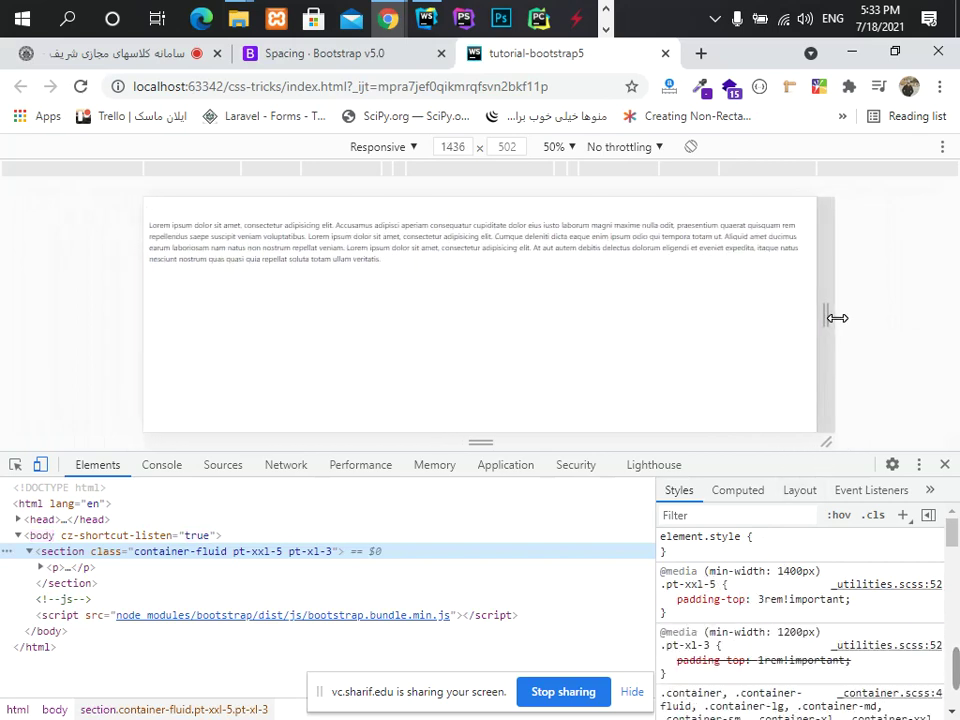
{"action": "left_click_drag", "start_coordinate": [829, 317], "coordinate": [808, 317]}
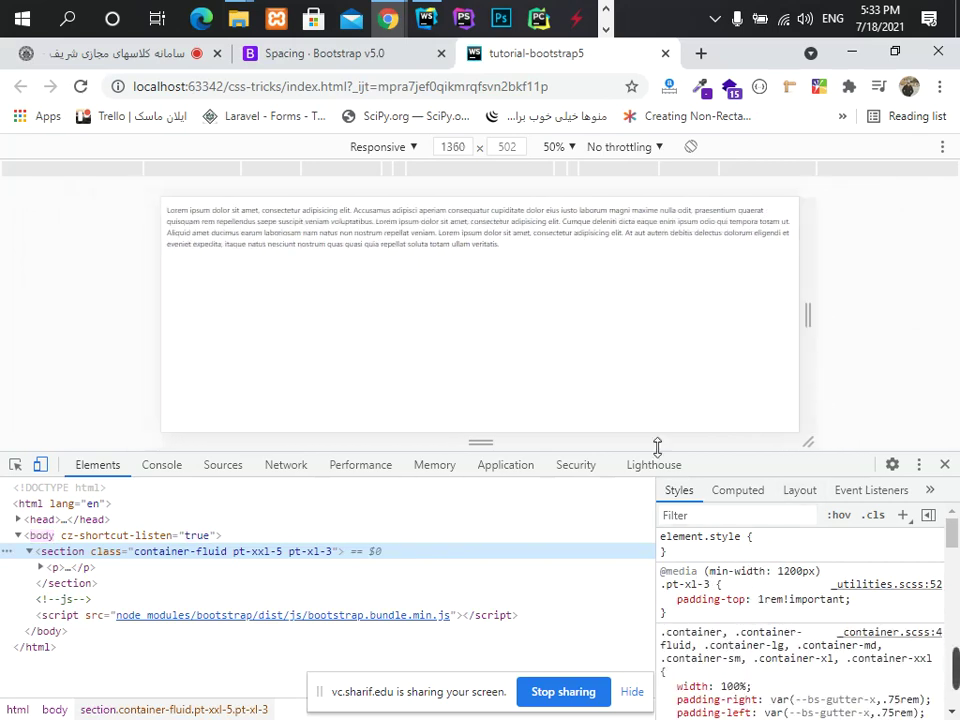
- Add the pt-lg-1 class to the section's class list using autocomplete
{"action": "key", "text": "alt+Tab"}
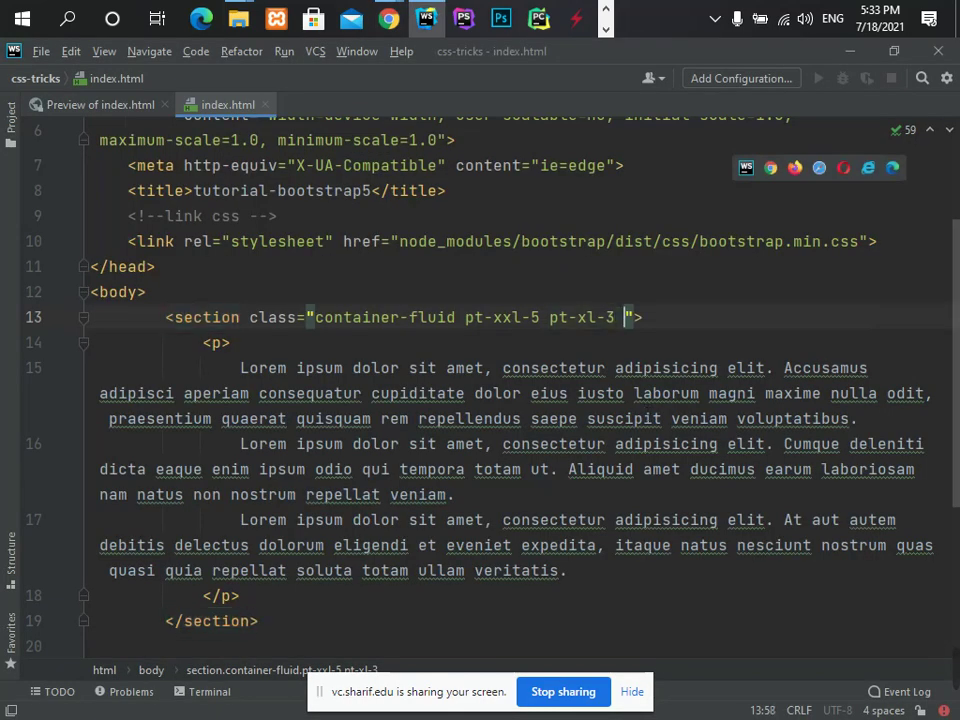
{"action": "type", "text": "pt"}
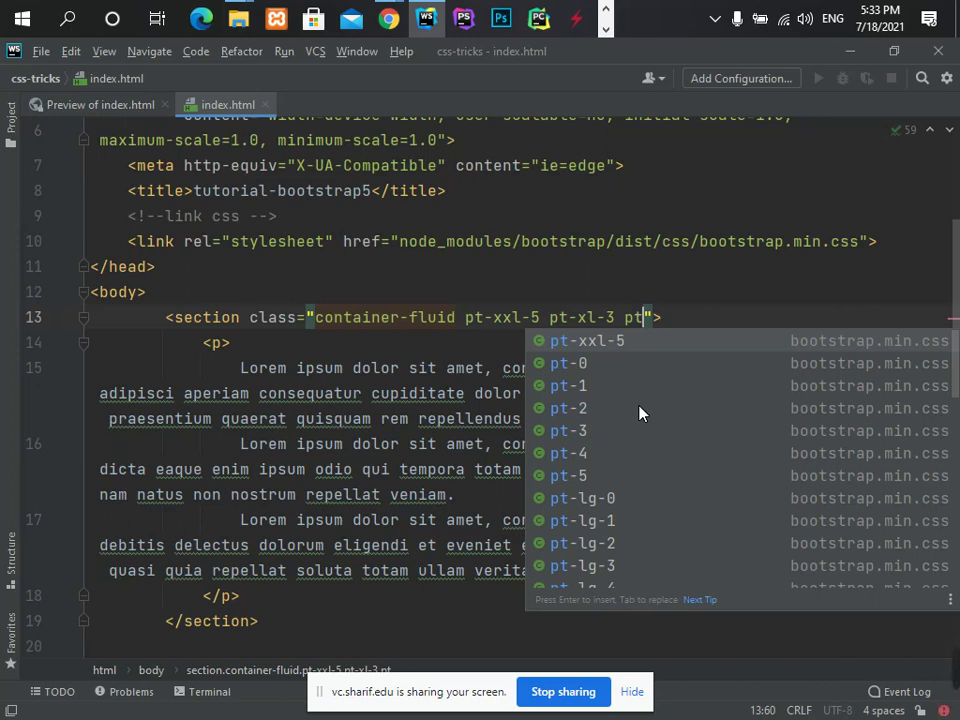
{"action": "type", "text": "-"}
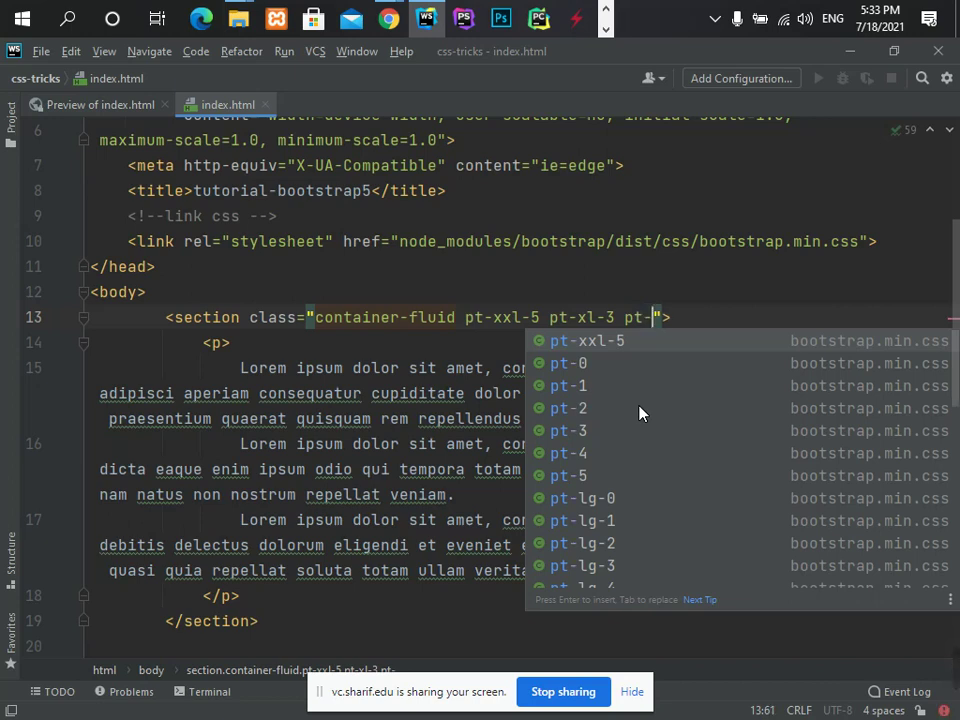
{"action": "type", "text": "lg"}
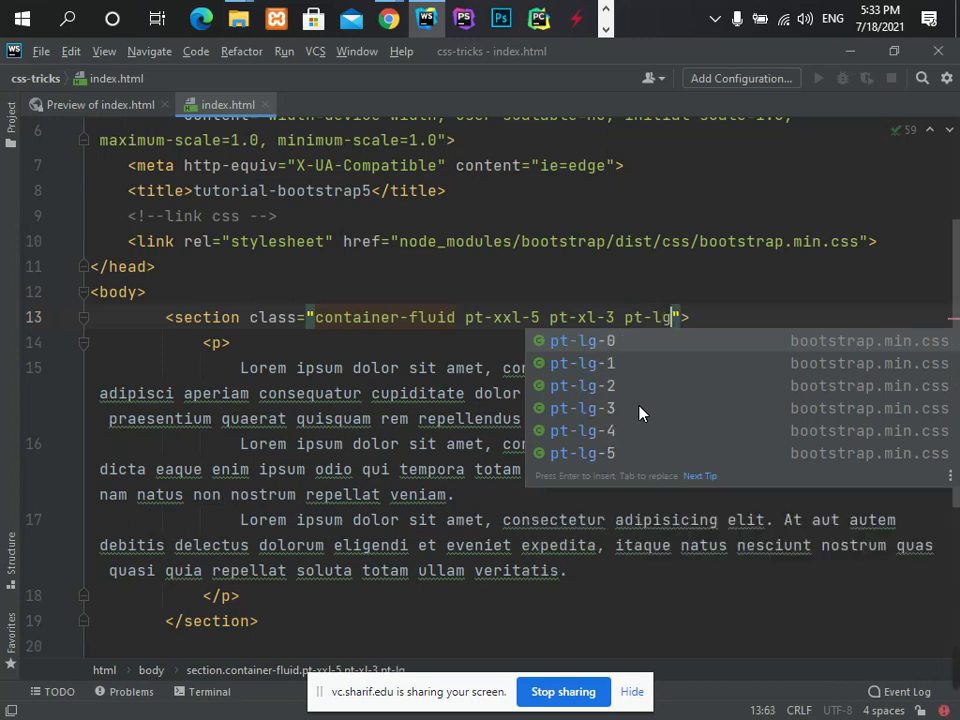
{"action": "key", "text": "Down"}
{"action": "key", "text": "Down"}
{"action": "key", "text": "Up"}
{"action": "key", "text": "Return"}
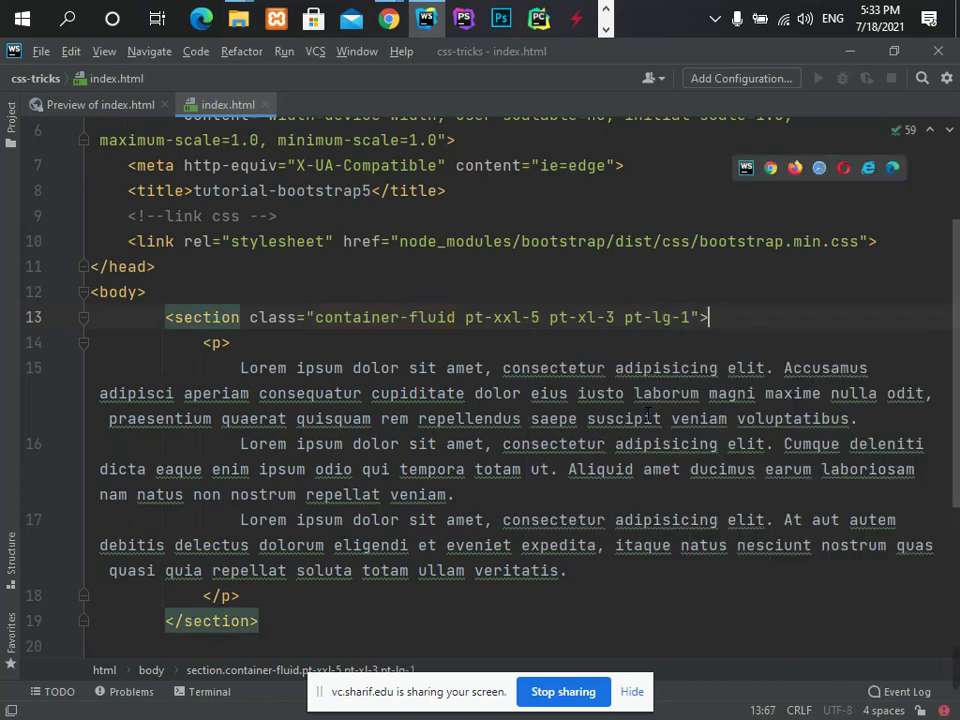
- Check the reloaded page in Chrome narrowed to 1192 px wide
{"action": "key", "text": "alt+Tab"}
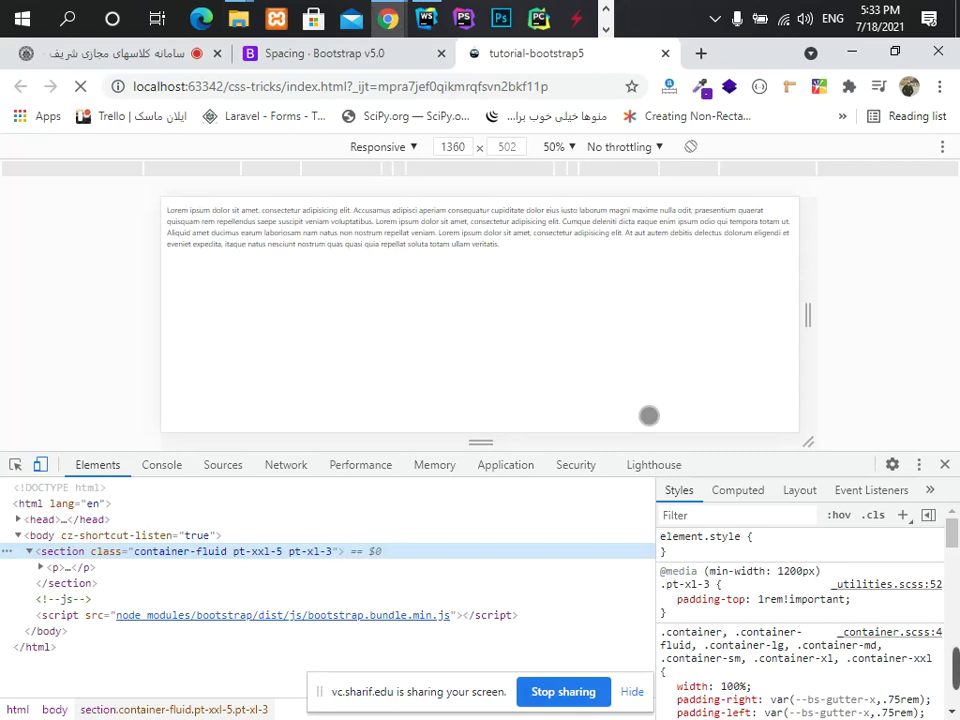
{"action": "left_click_drag", "start_coordinate": [810, 316], "coordinate": [778, 324]}
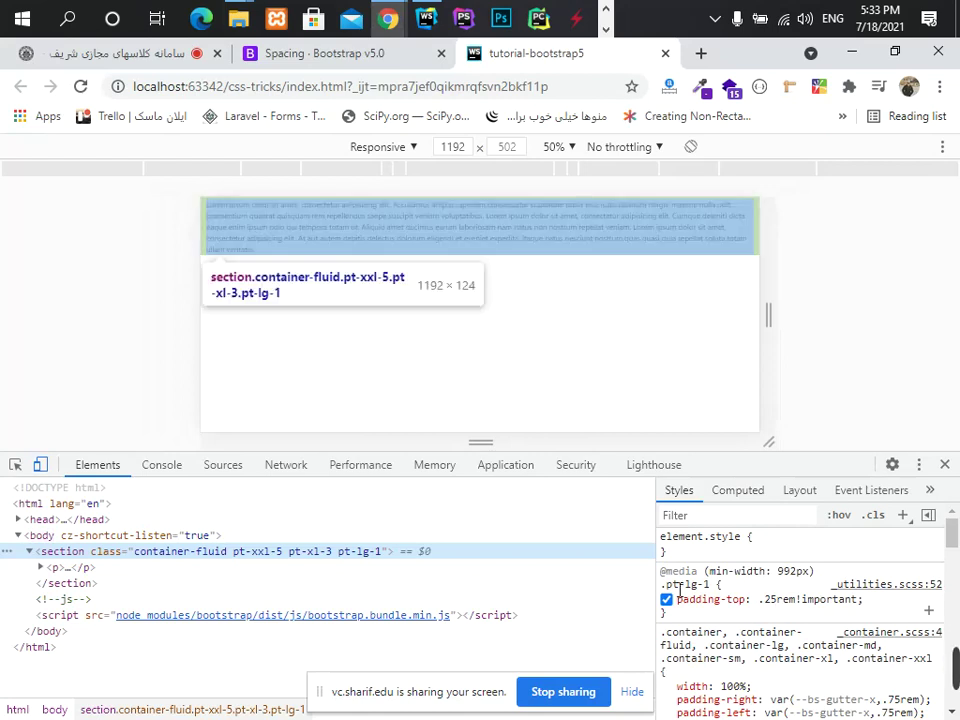
{"action": "key", "text": "alt+Tab"}
- Add pt-md-5 to the section and check Chrome's preview narrowed to about 956 px
{"action": "key", "text": "Left"}
{"action": "key", "text": "Left"}
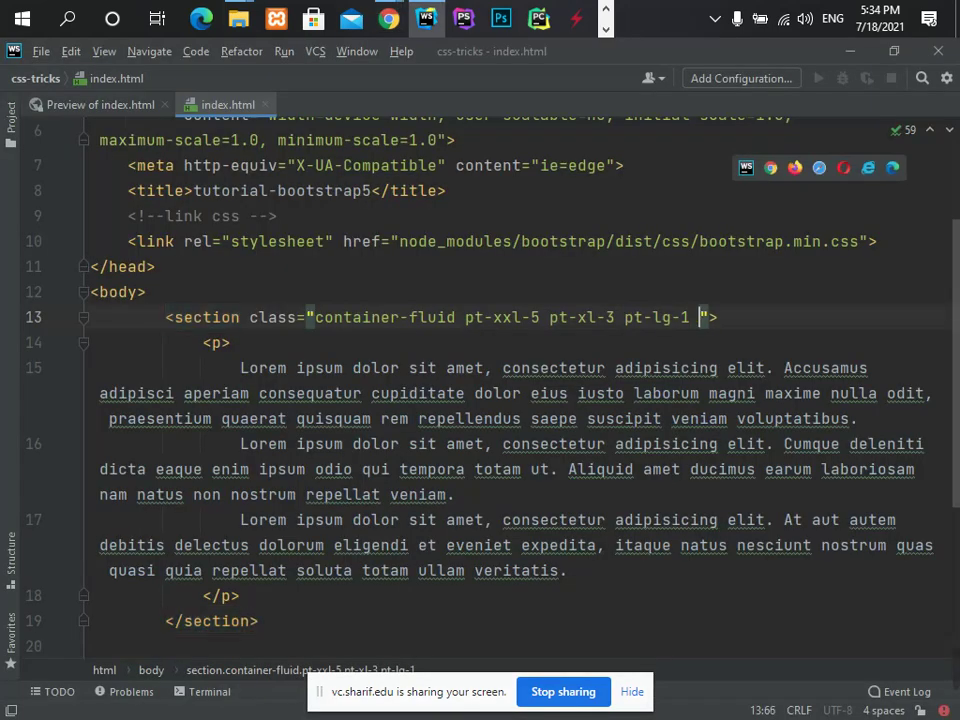
{"action": "type", "text": "py"}
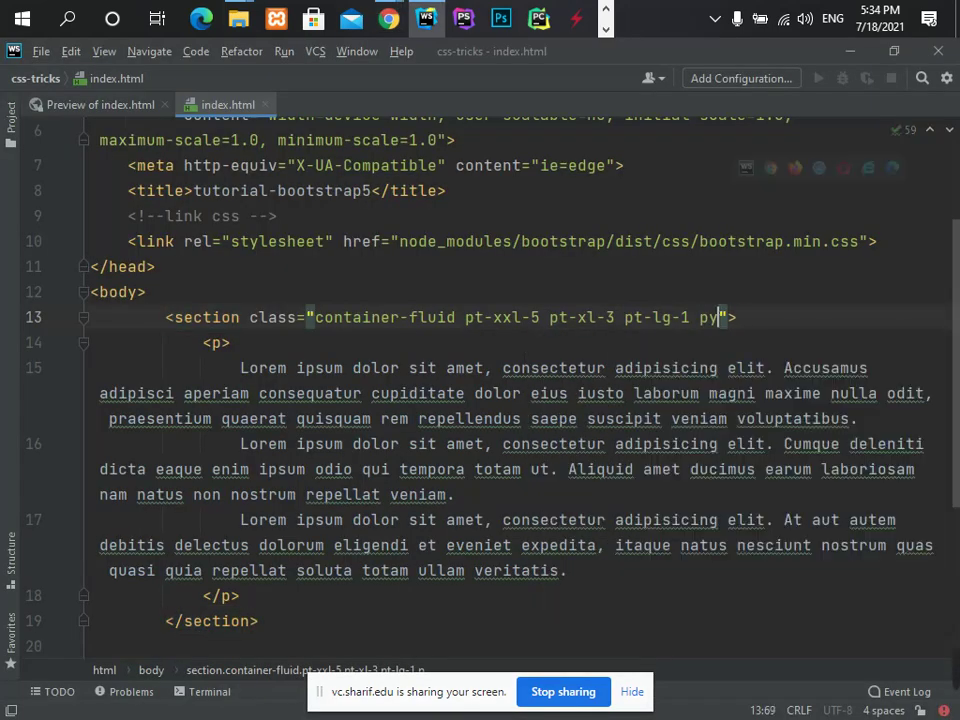
{"action": "type", "text": "t-"}
{"action": "key", "text": "BackSpace"}
{"action": "key", "text": "BackSpace"}
{"action": "key", "text": "BackSpace"}
{"action": "type", "text": "t-"}
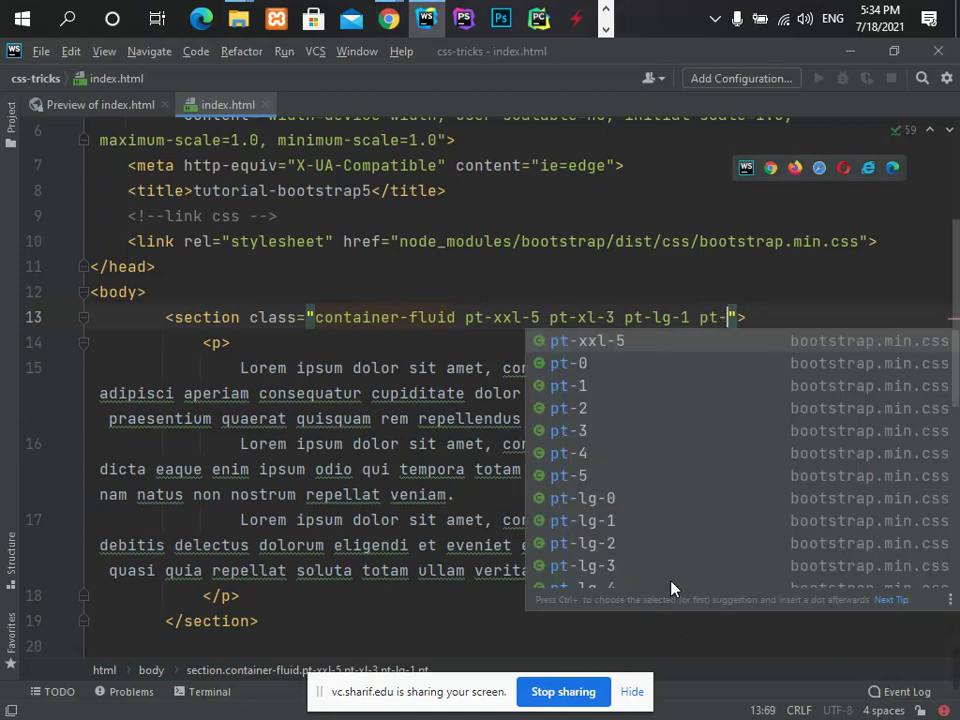
{"action": "type", "text": "md"}
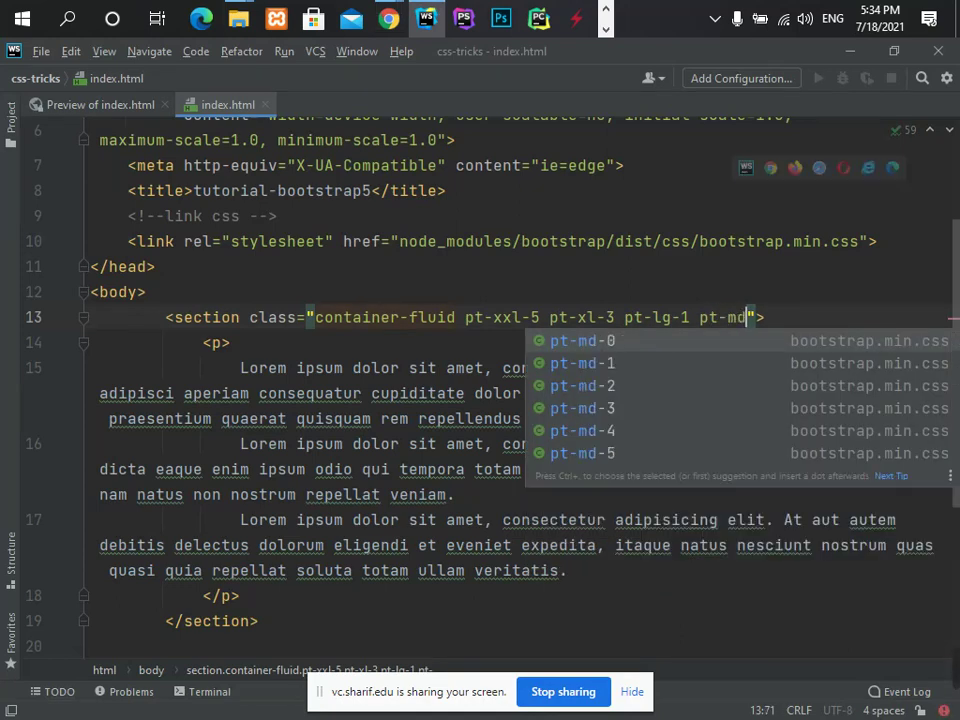
{"action": "key", "text": "Down"}
{"action": "key", "text": "Down"}
{"action": "key", "text": "Down"}
{"action": "key", "text": "Down"}
{"action": "key", "text": "Down"}
{"action": "key", "text": "Return"}
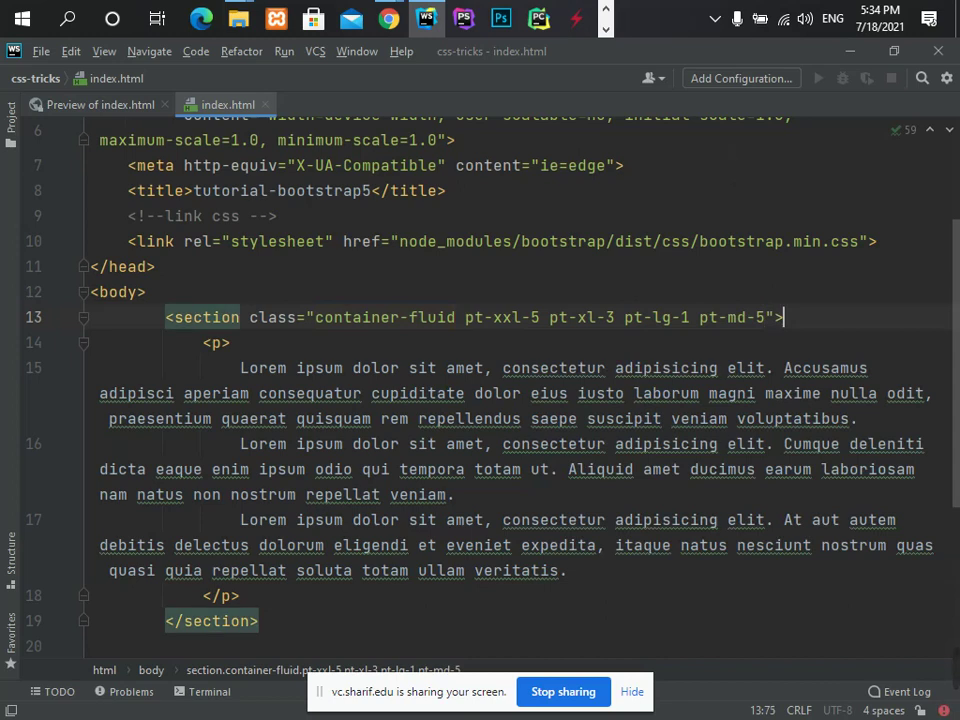
{"action": "key", "text": "alt+Tab"}
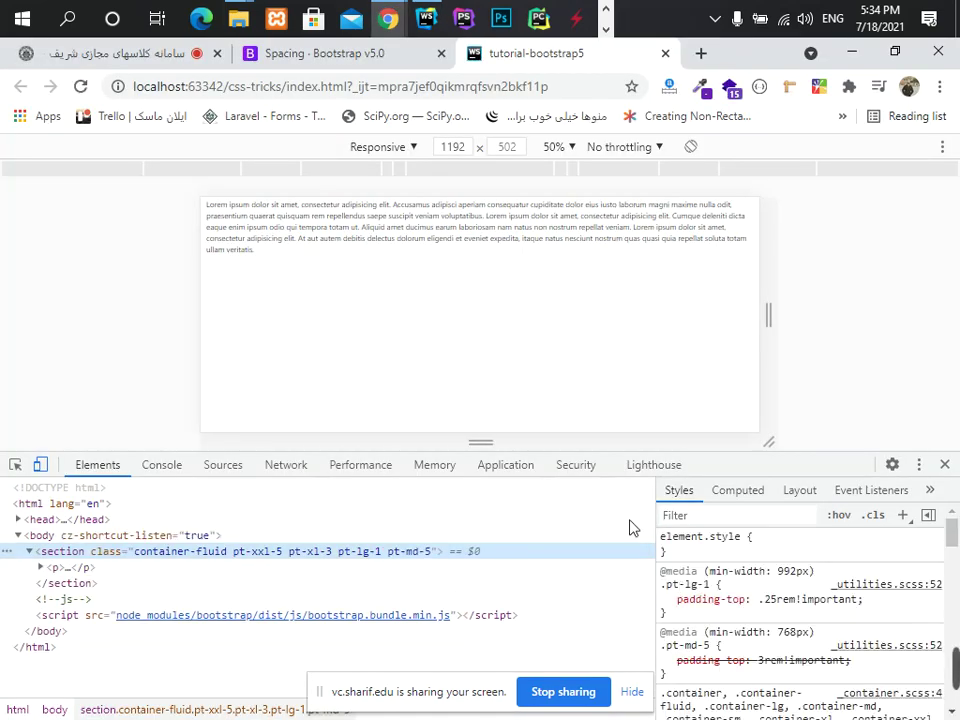
{"action": "left_click_drag", "start_coordinate": [776, 332], "coordinate": [716, 340]}
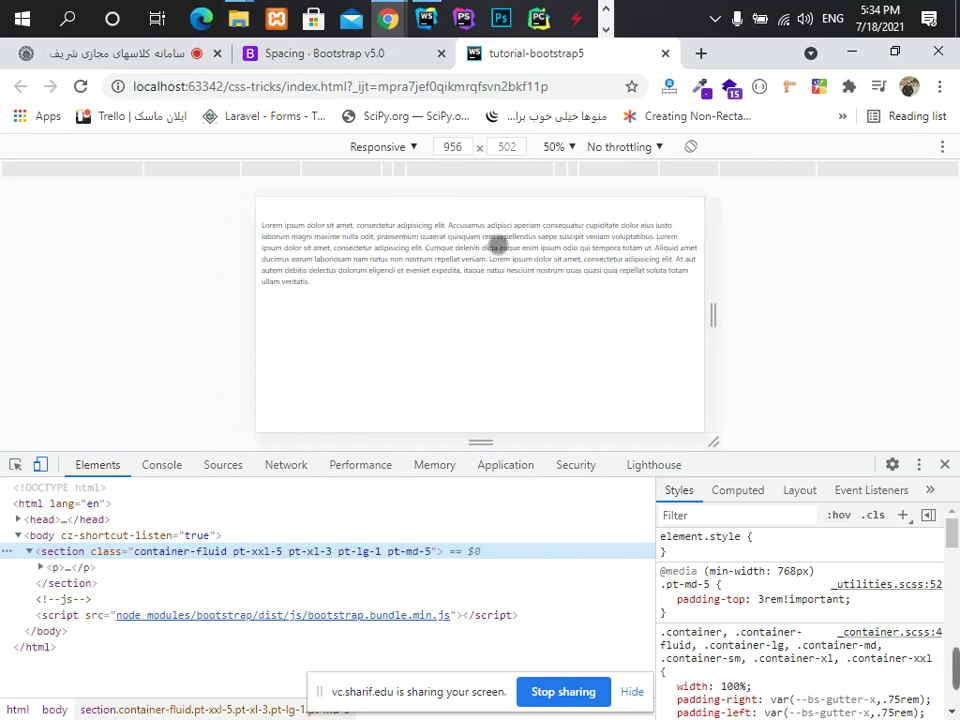
- Add pt-sm-3 to the section and check the preview narrowed to 744 px
{"action": "left_click", "coordinate": [426, 18]}
{"action": "left_click", "coordinate": [775, 317]}
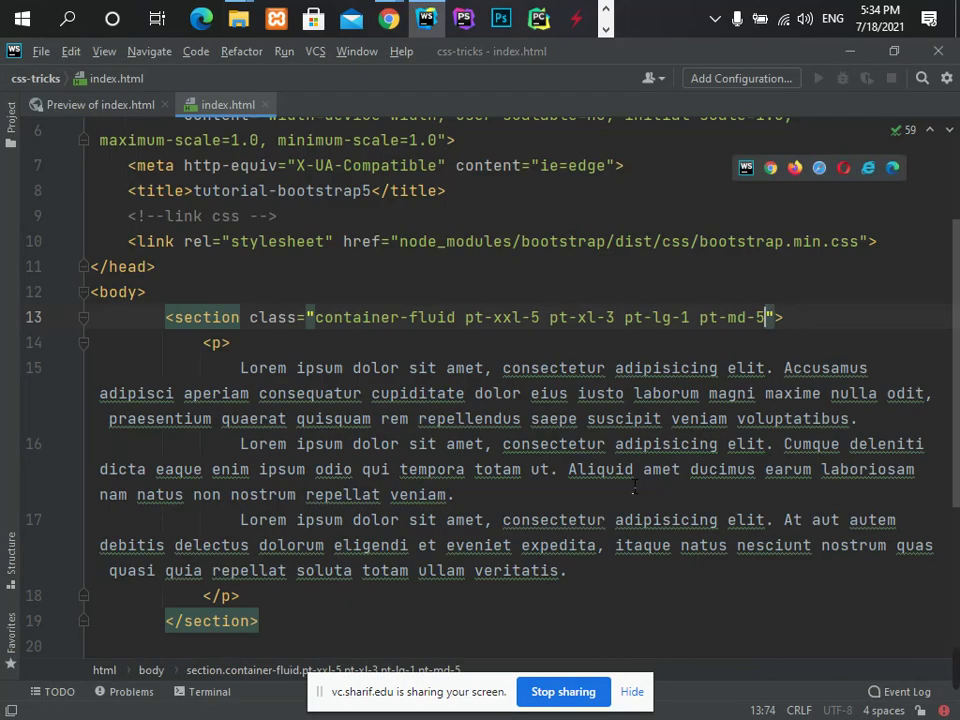
{"action": "type", "text": "pt-s"}
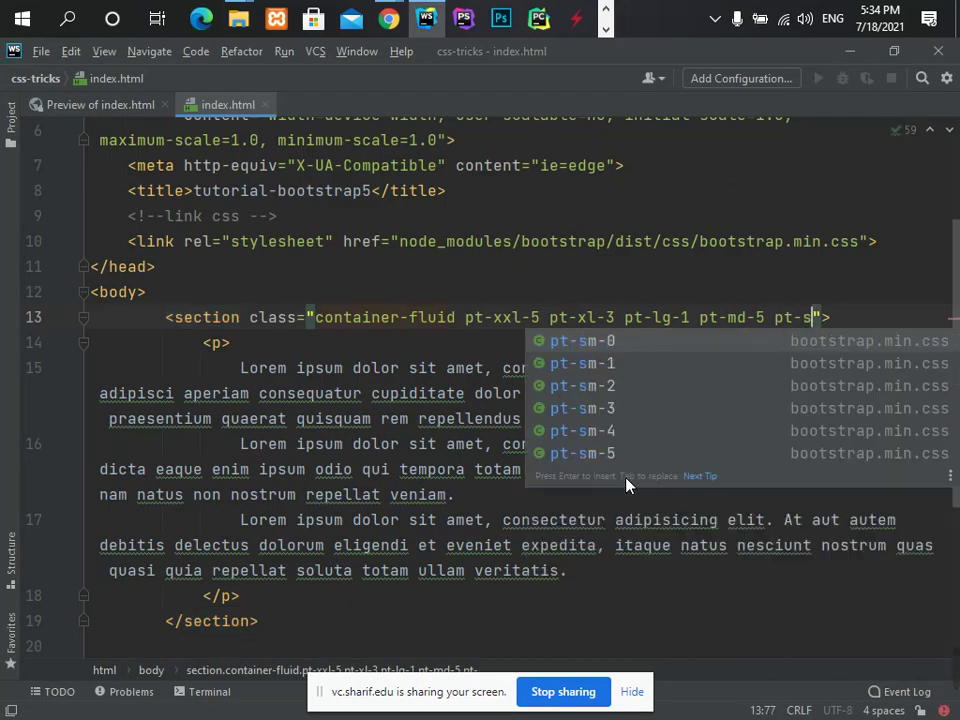
{"action": "type", "text": "m"}
{"action": "key", "text": "Down"}
{"action": "key", "text": "Down"}
{"action": "key", "text": "Down"}
{"action": "key", "text": "Return"}
{"action": "key", "text": "alt+Tab"}
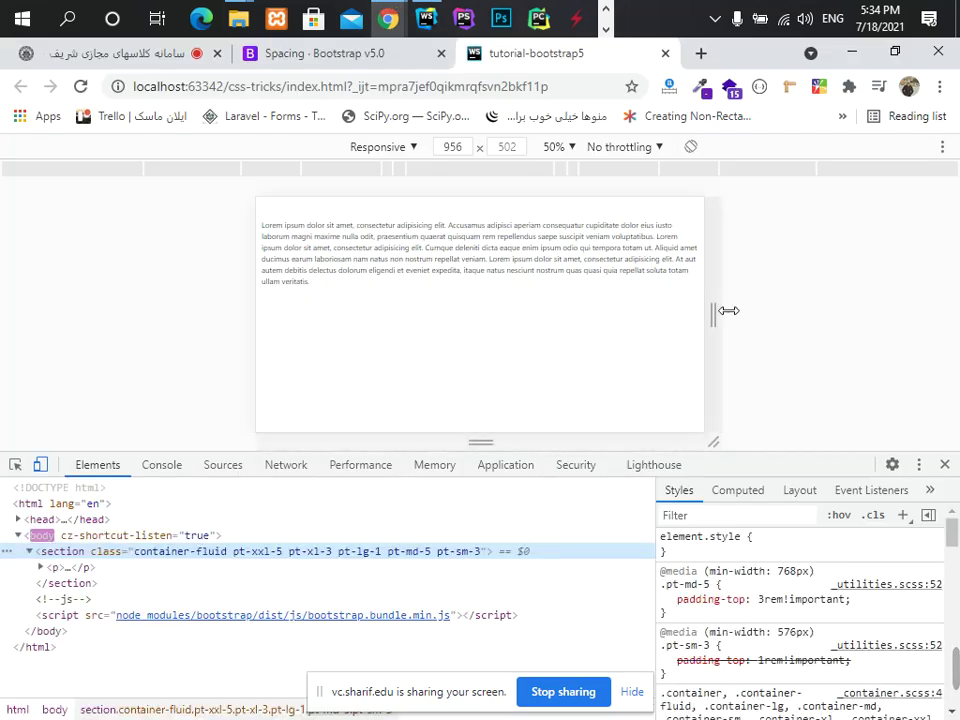
{"action": "left_click_drag", "start_coordinate": [714, 316], "coordinate": [671, 320]}
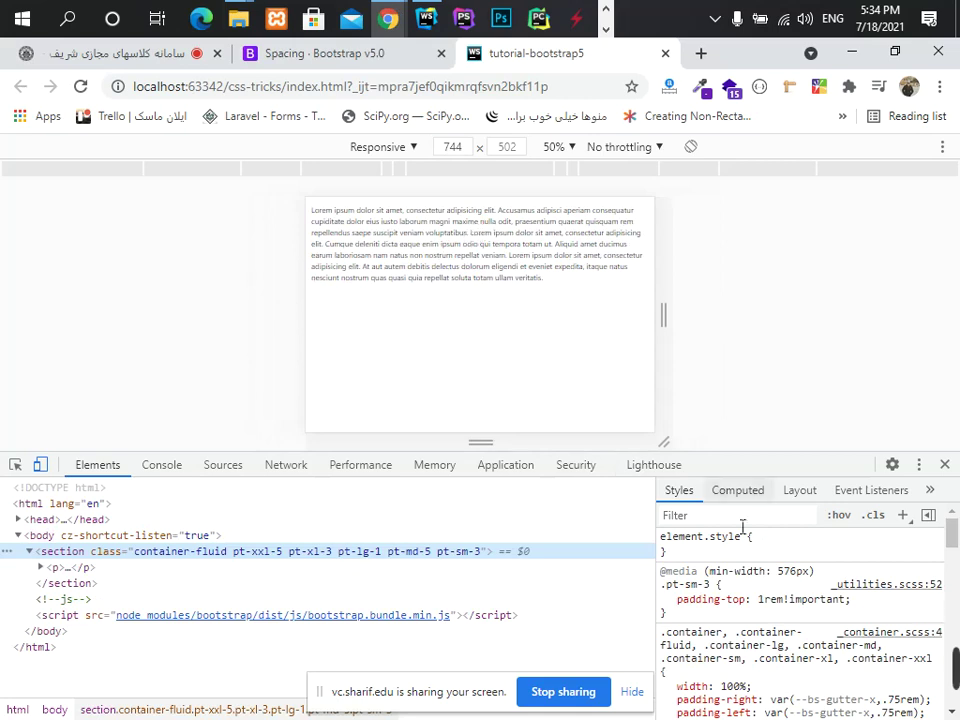
- Replace the invalid pt-xs class with pt-5 from autocomplete
{"action": "key", "text": "alt+Tab"}
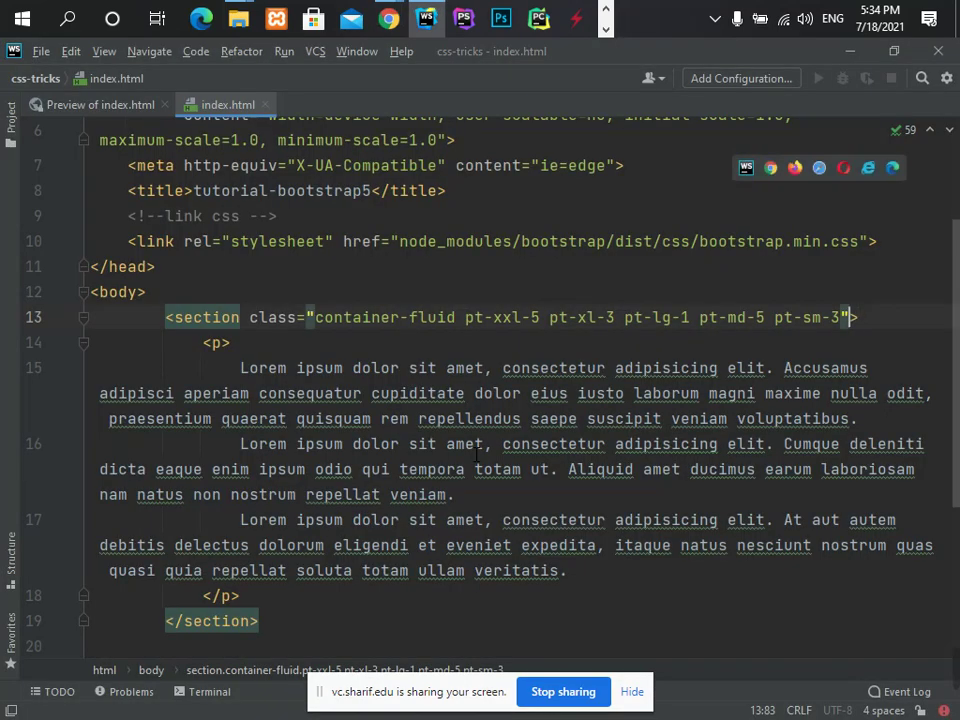
{"action": "type", "text": "pt"}
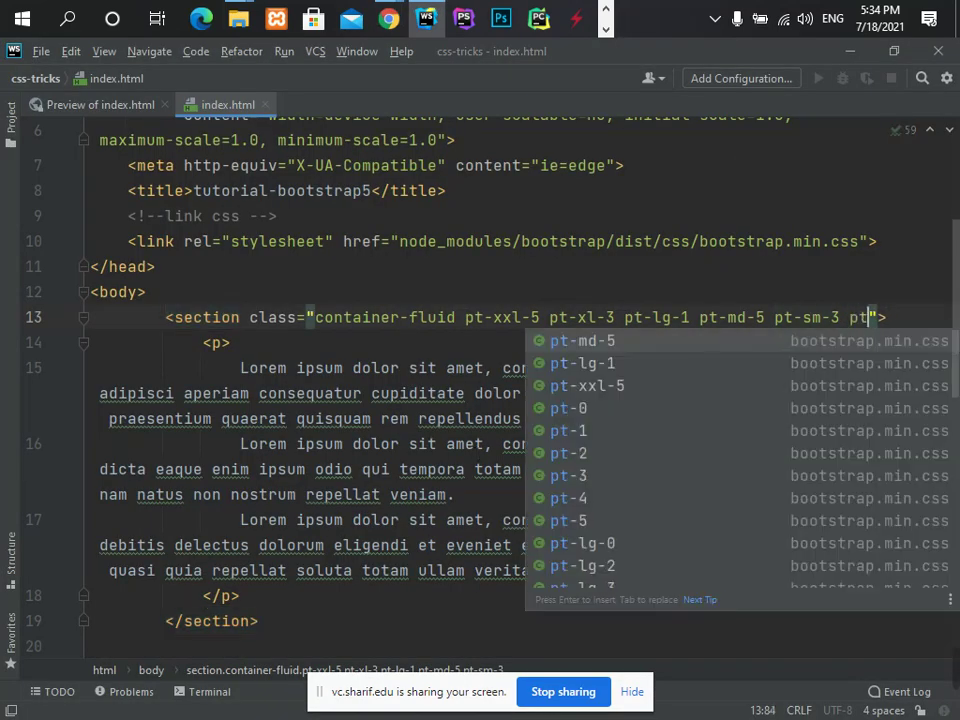
{"action": "type", "text": "-xs"}
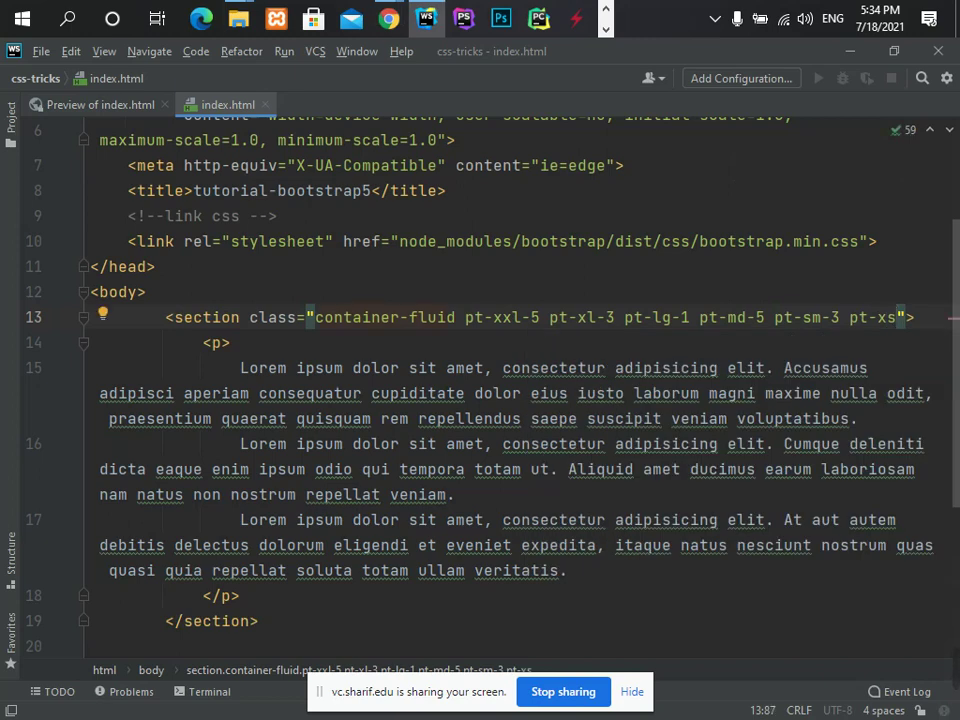
{"action": "key", "text": "shift+Left"}
{"action": "key", "text": "shift+Left"}
{"action": "key", "text": "shift+Left"}
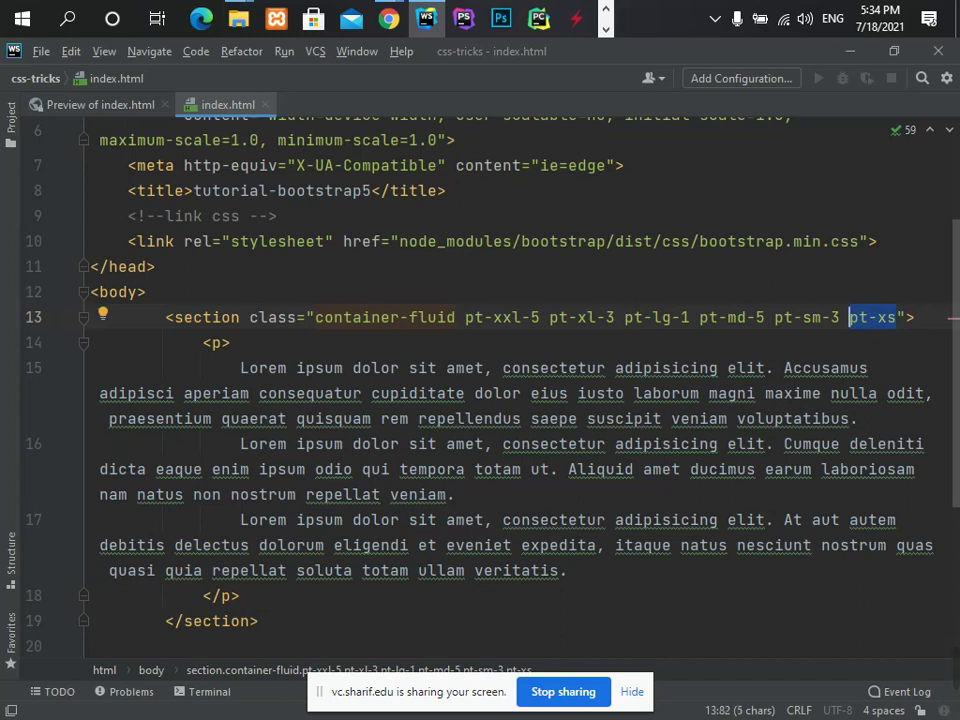
{"action": "key", "text": "BackSpace"}
{"action": "type", "text": "p"}
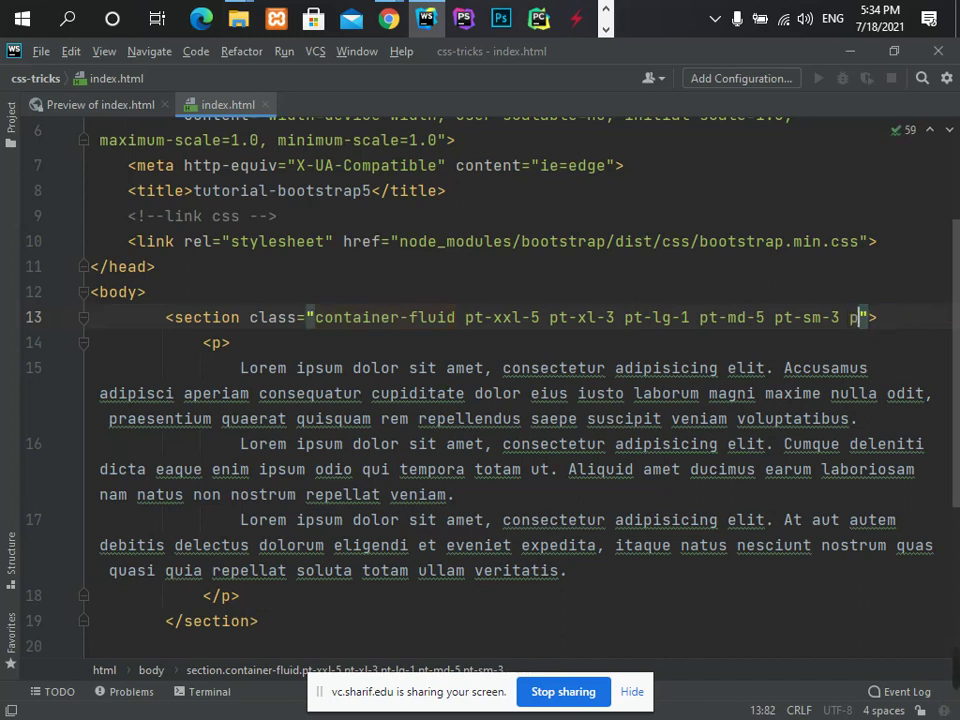
{"action": "type", "text": "t"}
{"action": "key", "text": "Down"}
{"action": "key", "text": "Down"}
{"action": "key", "text": "Down"}
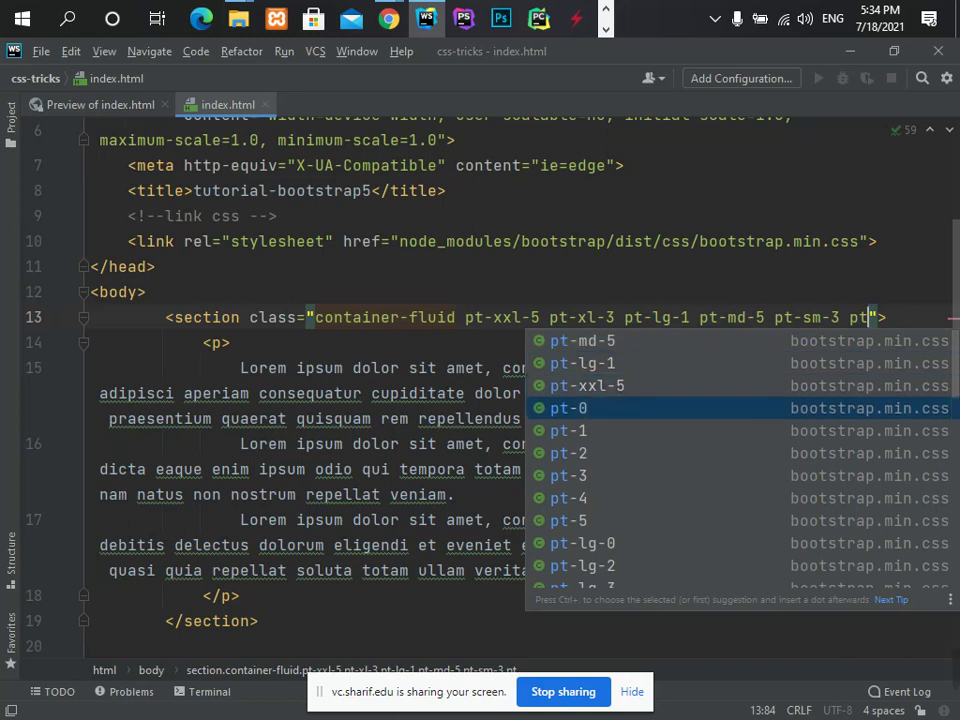
{"action": "key", "text": "Down"}
{"action": "key", "text": "Down"}
{"action": "key", "text": "Down"}
{"action": "key", "text": "Down"}
{"action": "key", "text": "Down"}
{"action": "key", "text": "Return"}
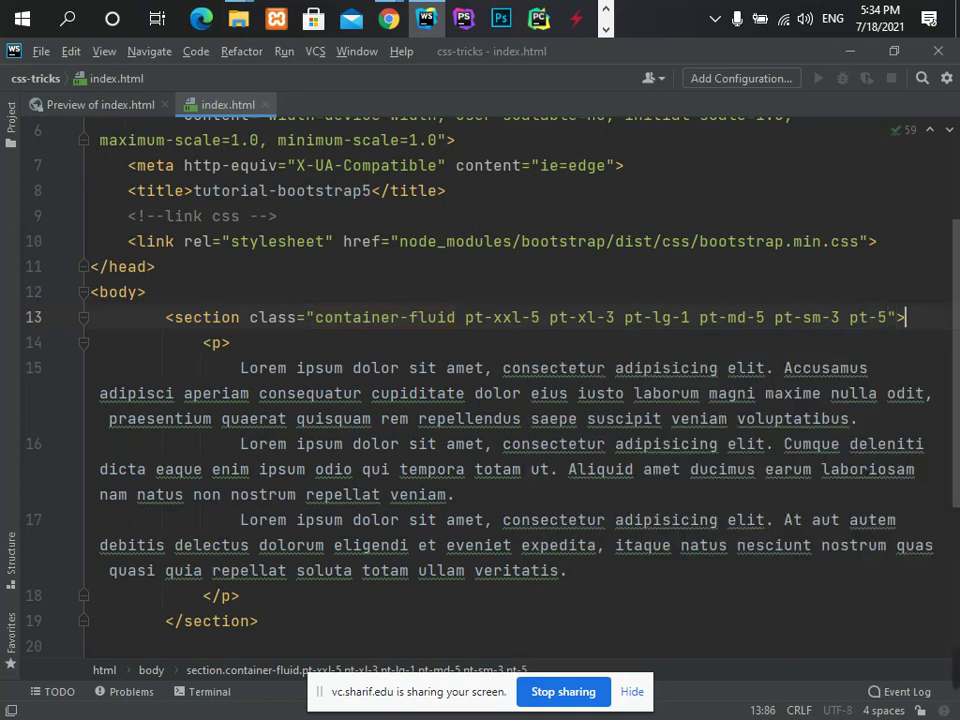
- Try a -xs suffix on pt-5, revert it, and reload the page in Chrome
{"action": "key", "text": "shift+Left"}
{"action": "key", "text": "shift+Left"}
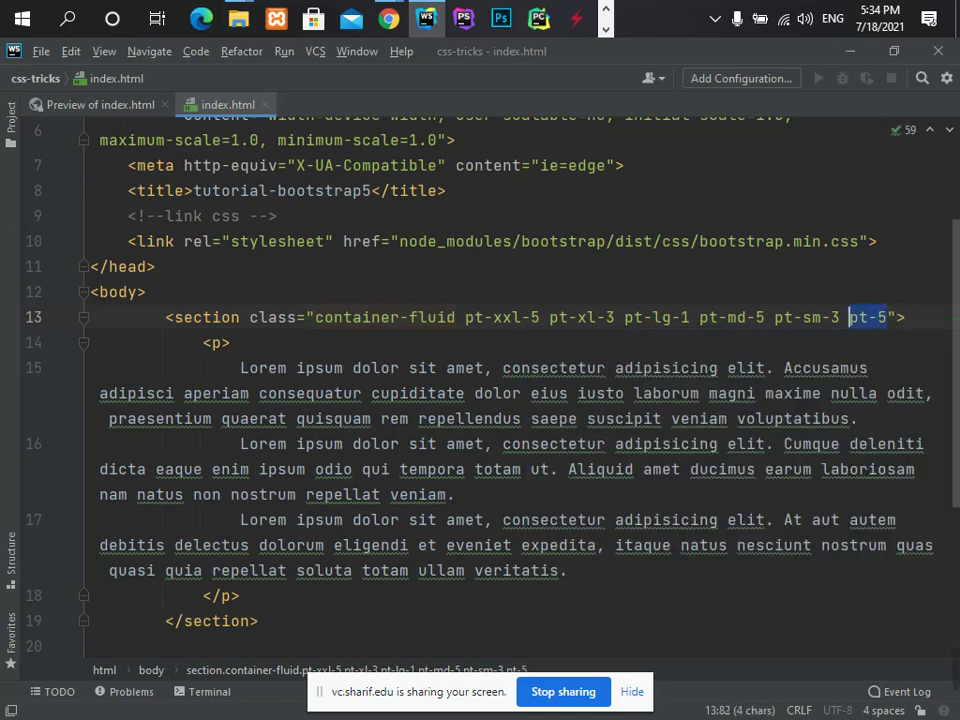
{"action": "key", "text": "Left"}
{"action": "type", "text": "-xs"}
{"action": "key", "text": "BackSpace"}
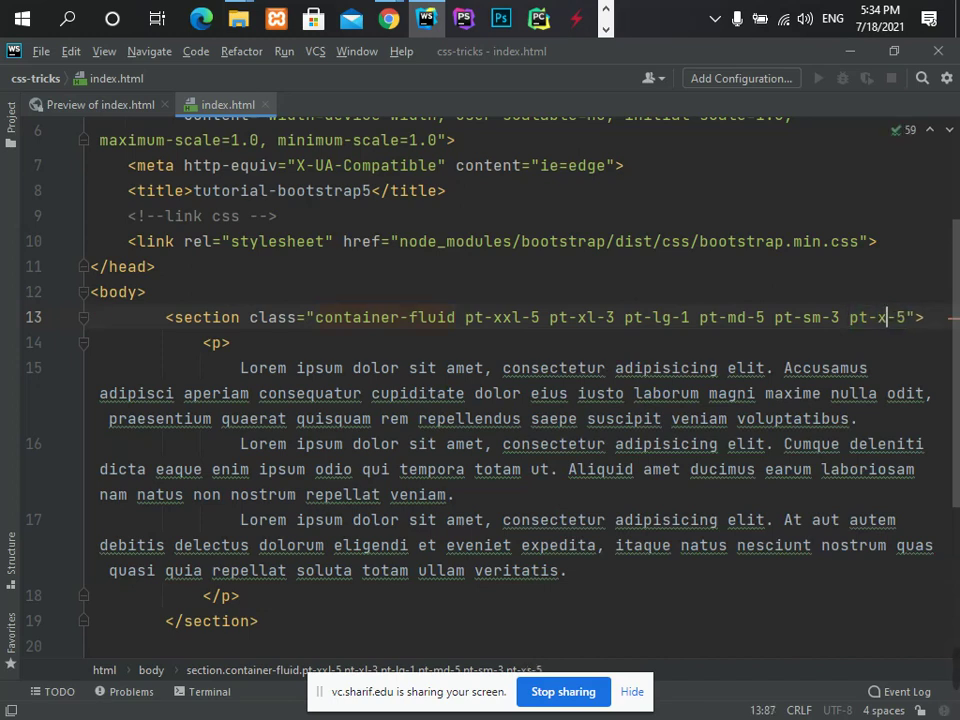
{"action": "key", "text": "BackSpace"}
{"action": "key", "text": "BackSpace"}
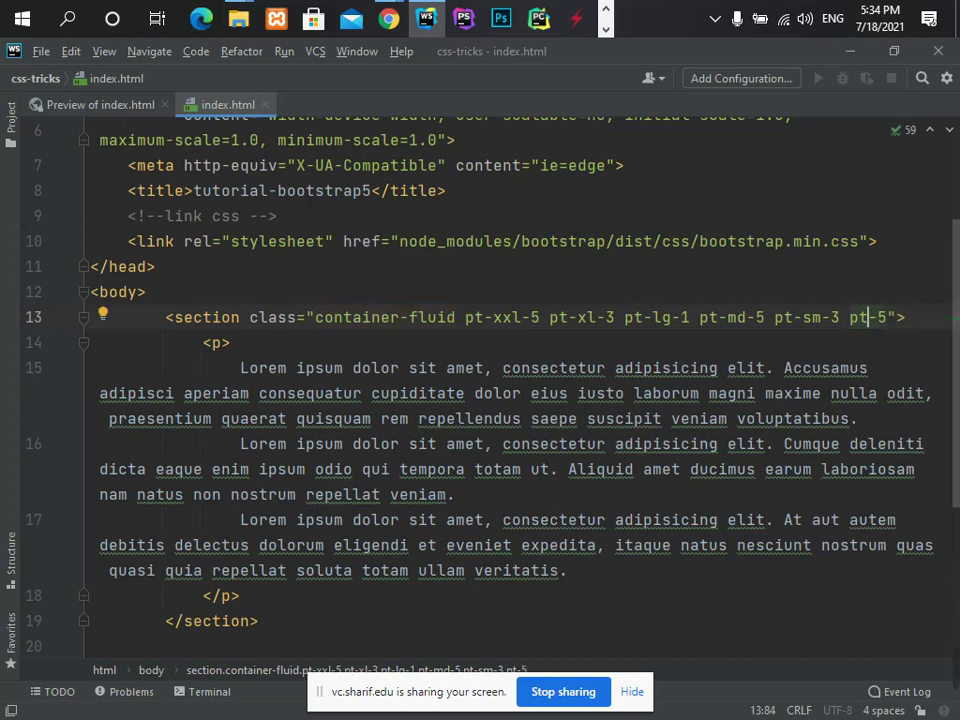
{"action": "key", "text": "shift+Right"}
{"action": "key", "text": "shift+Right"}
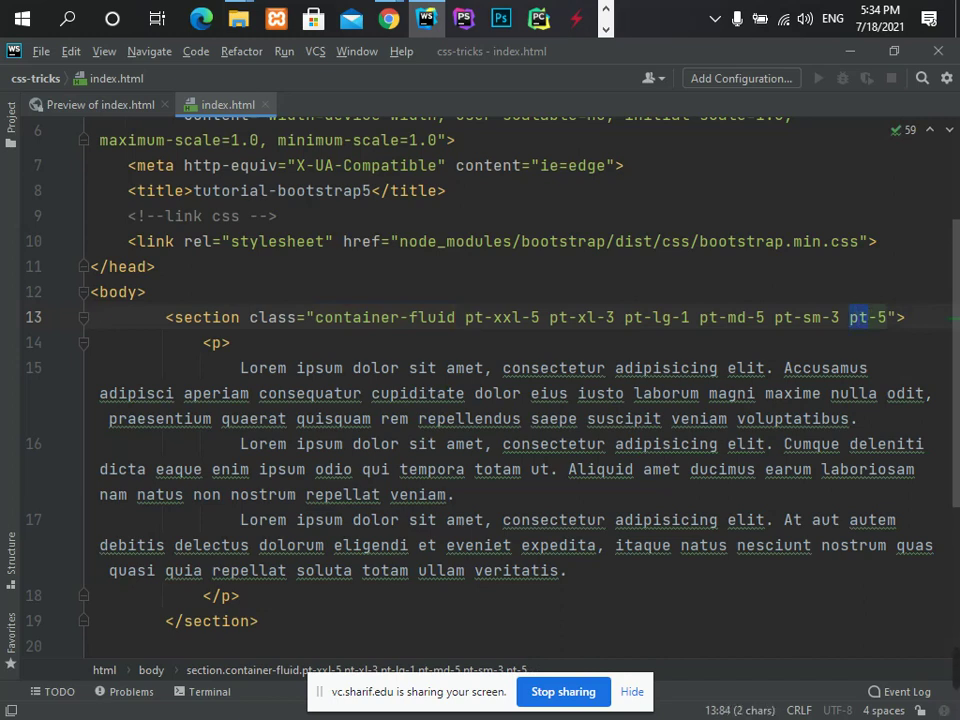
{"action": "key", "text": "End"}
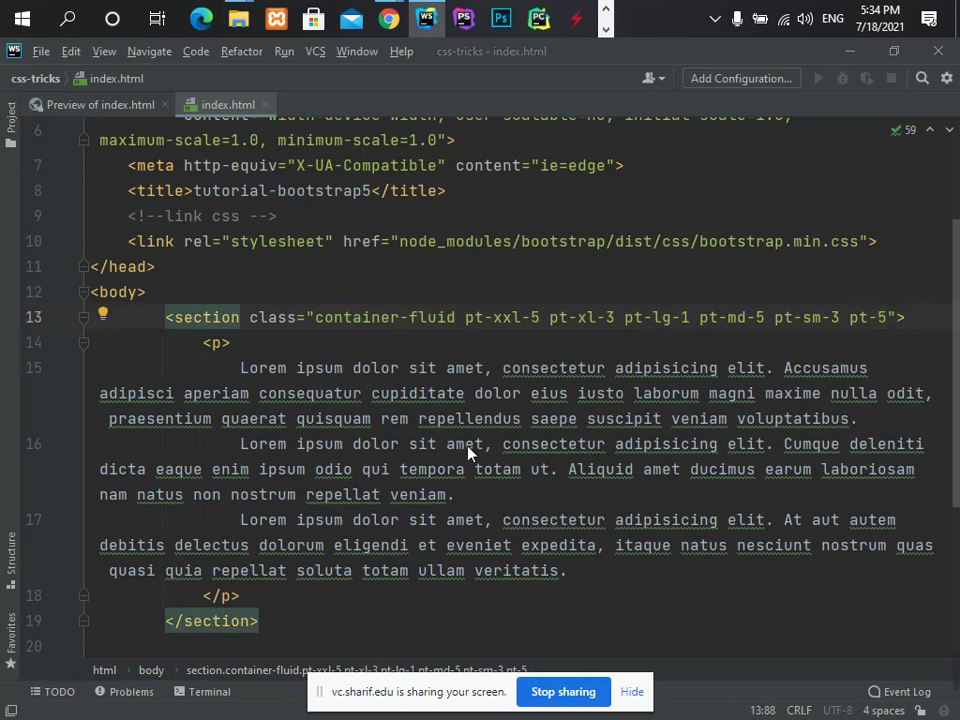
{"action": "key", "text": "alt+Tab"}
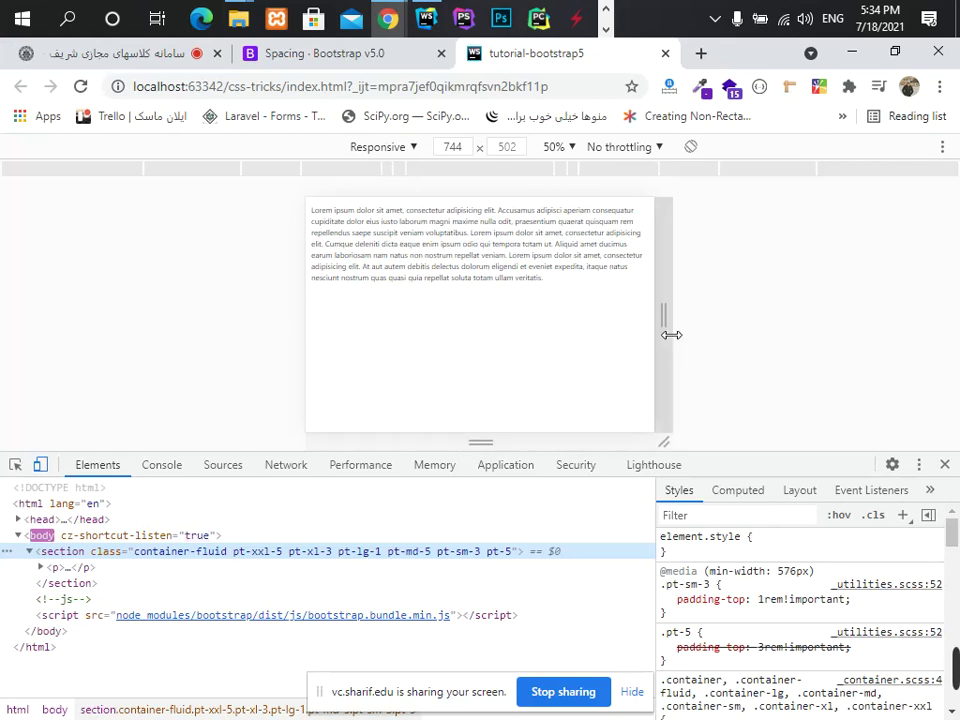
- Narrow Chrome's preview to 536 px to see pt-5's 3rem top padding, then return to WebStorm
{"action": "left_click_drag", "start_coordinate": [671, 335], "coordinate": [624, 346]}
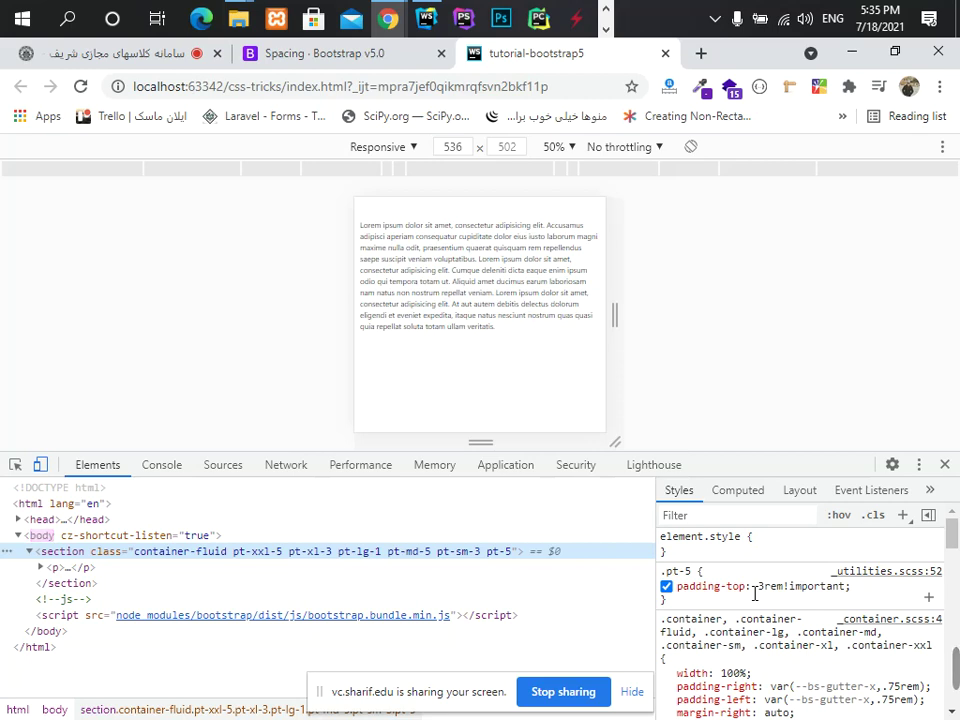
{"action": "key", "text": "alt+Tab"}
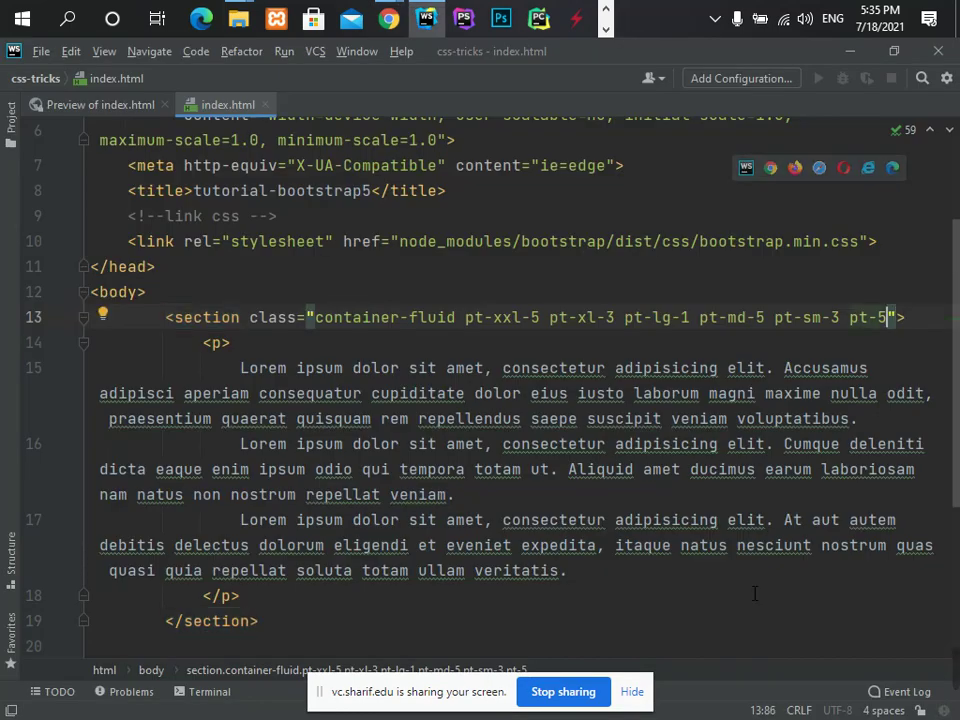
- Delete pt-xxl-5 and pt-xl-3 from the section's classes on line 13
{"action": "key", "text": "shift+Left"}
{"action": "key", "text": "shift+Left"}
{"action": "key", "text": "shift+Left"}
{"action": "key", "text": "shift+Left"}
{"action": "key", "text": "shift+Left"}
{"action": "key", "text": "shift+Left"}
{"action": "key", "text": "shift+Left"}
{"action": "key", "text": "shift+Left"}
{"action": "key", "text": "shift+Left"}
{"action": "key", "text": "shift+Left"}
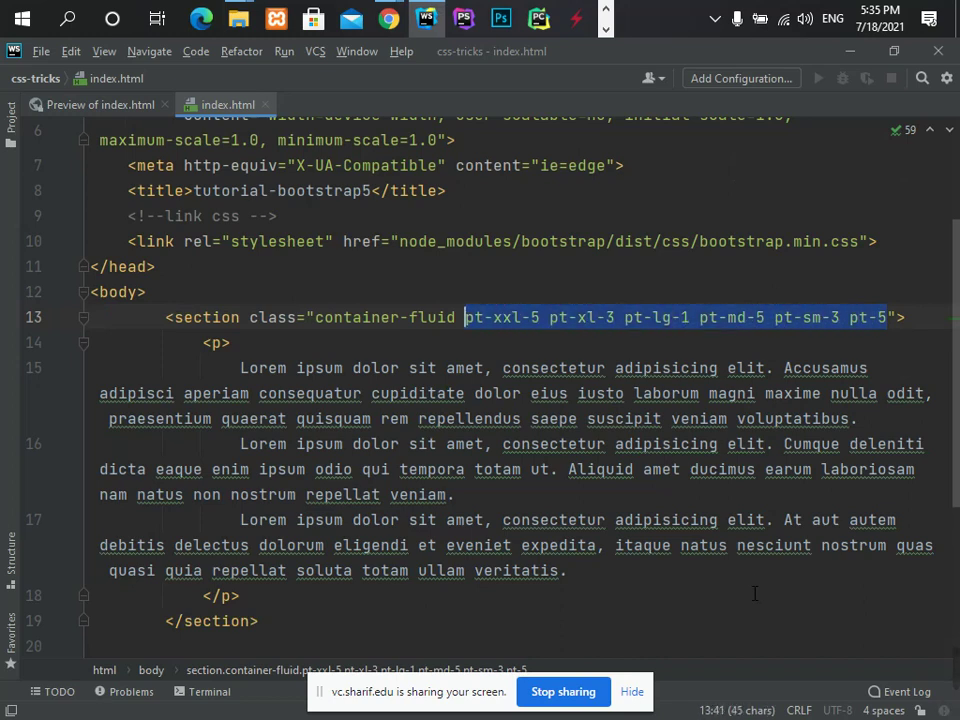
{"action": "key", "text": "shift+Right"}
{"action": "key", "text": "Left"}
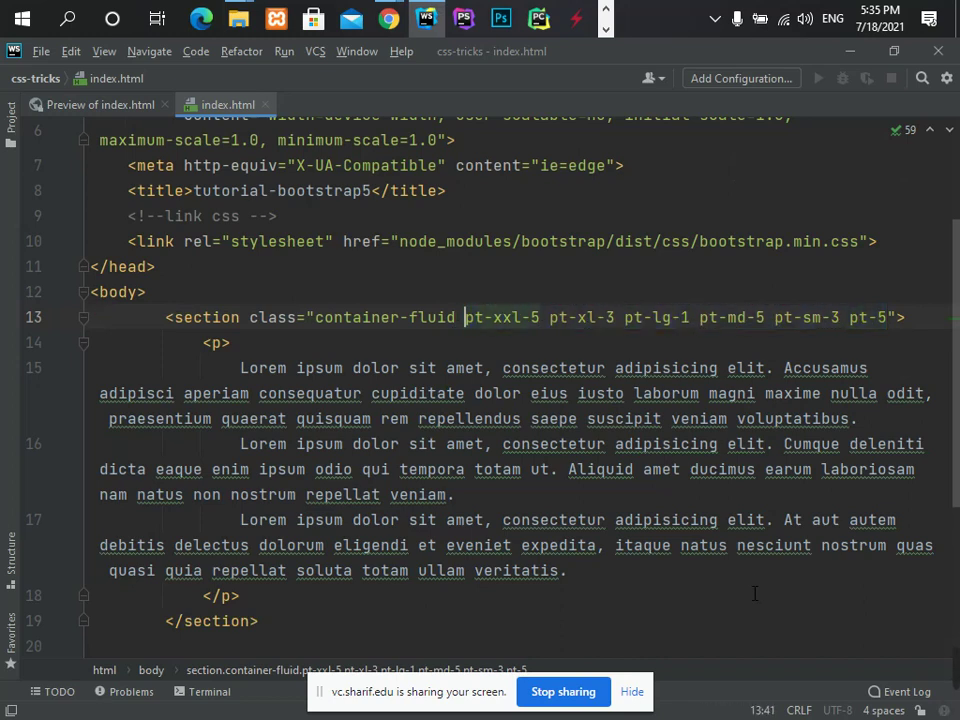
{"action": "key", "text": "shift+Right"}
{"action": "key", "text": "shift+Right"}
{"action": "key", "text": "shift+Right"}
{"action": "key", "text": "shift+Right"}
{"action": "key", "text": "shift+Right"}
{"action": "key", "text": "shift+Right"}
{"action": "key", "text": "shift+Right"}
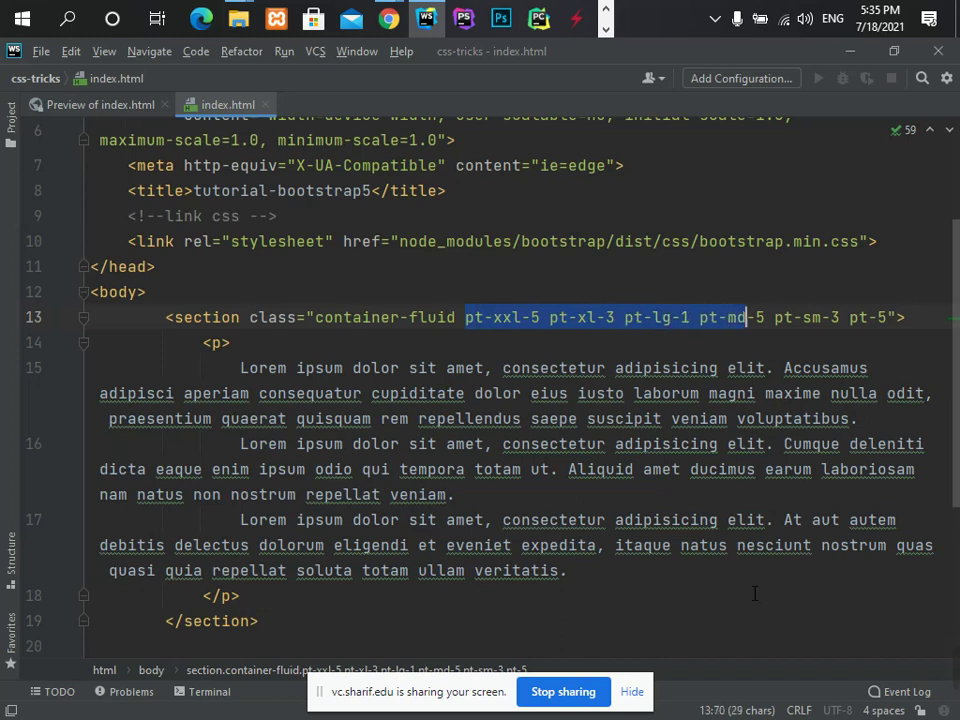
{"action": "key", "text": "shift+Right"}
{"action": "key", "text": "shift+Right"}
{"action": "key", "text": "shift+Right"}
{"action": "key", "text": "shift+Left"}
{"action": "key", "text": "shift+Left"}
{"action": "key", "text": "shift+Left"}
{"action": "key", "text": "shift+Left"}
{"action": "key", "text": "shift+Left"}
{"action": "key", "text": "shift+Left"}
{"action": "key", "text": "BackSpace"}
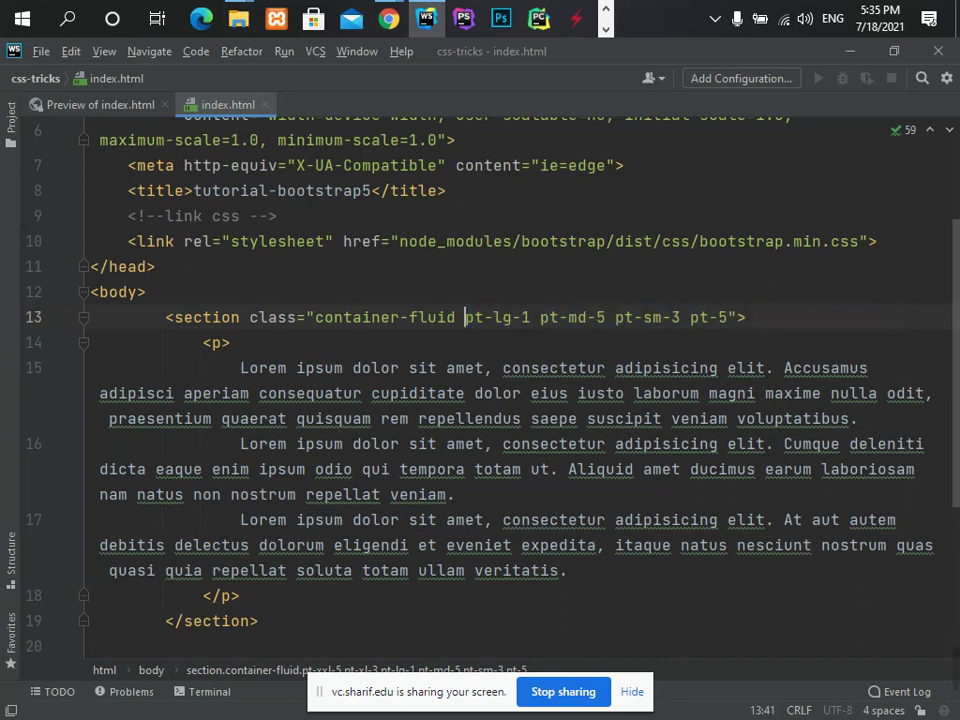
- Highlight the pt-lg-1 class and its pt-lg prefix
{"action": "key", "text": "Right"}
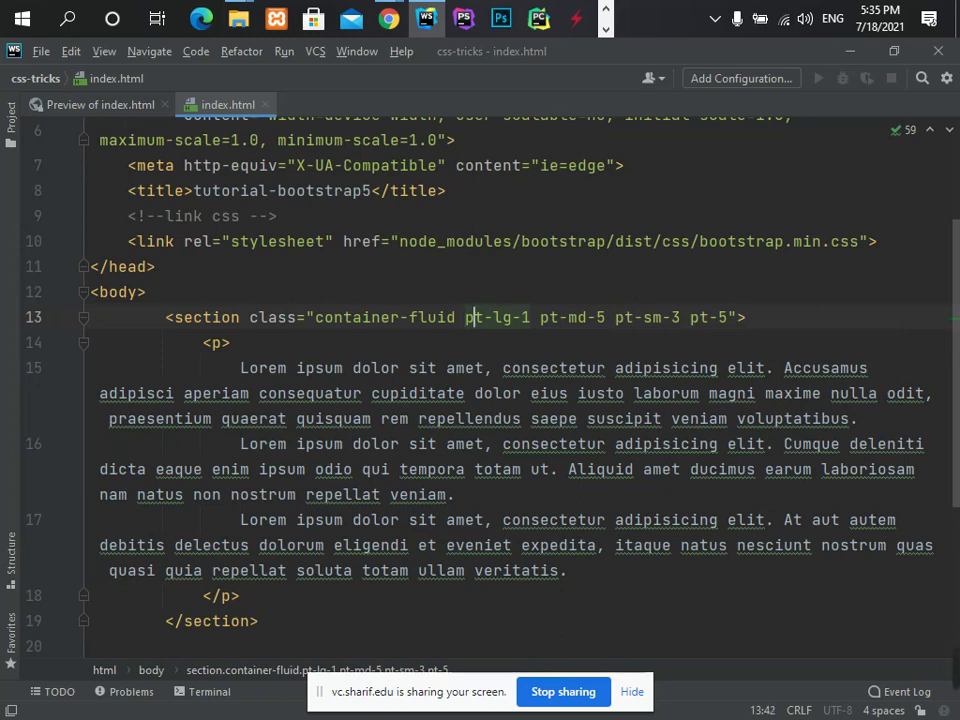
{"action": "key", "text": "shift+Left"}
{"action": "key", "text": "shift+Left"}
{"action": "key", "text": "shift+Left"}
{"action": "key", "text": "shift+Left"}
{"action": "key", "text": "shift+Left"}
{"action": "key", "text": "shift+Left"}
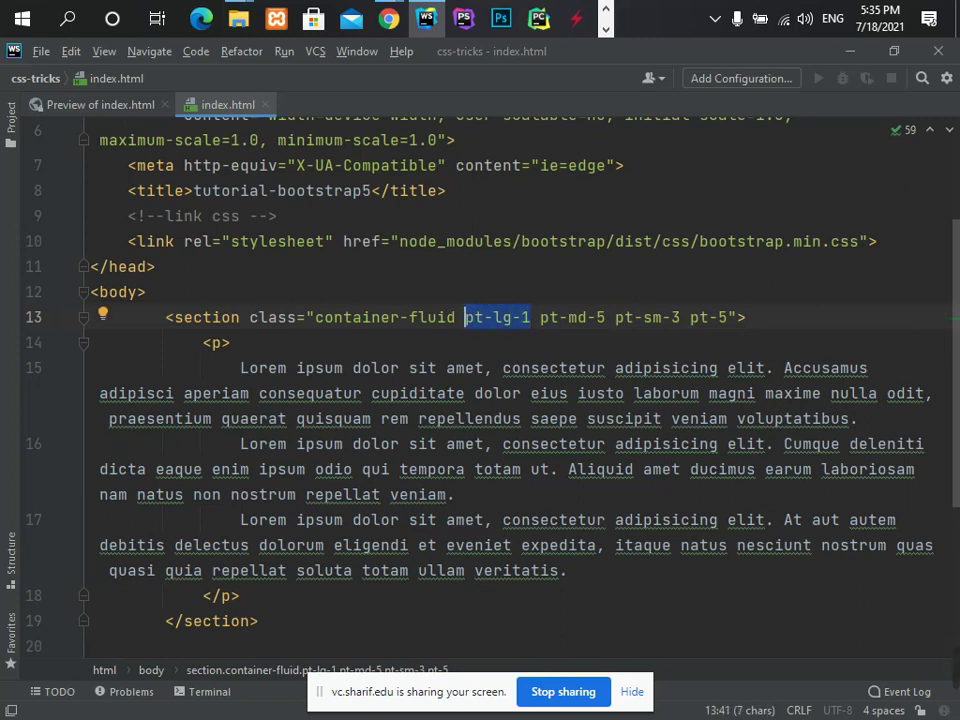
{"action": "key", "text": "Left"}
{"action": "key", "text": "shift+Right"}
{"action": "key", "text": "shift+Right"}
{"action": "key", "text": "shift+Right"}
{"action": "key", "text": "shift+Right"}
{"action": "key", "text": "Left"}
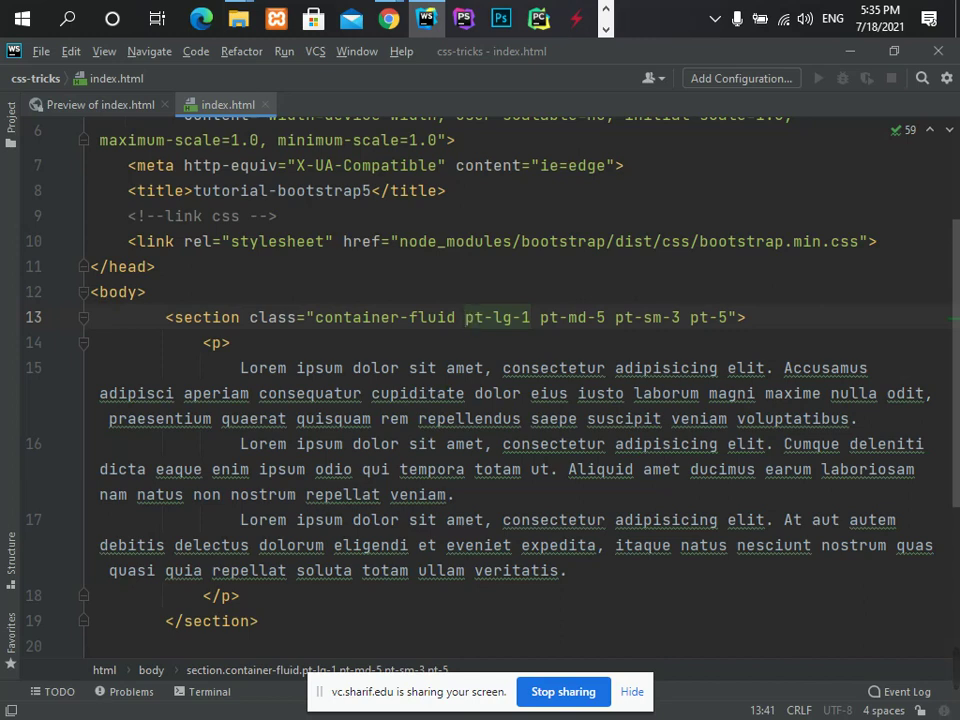
{"action": "key", "text": "shift+Right"}
{"action": "key", "text": "shift+Right"}
{"action": "key", "text": "shift+Right"}
{"action": "key", "text": "shift+Right"}
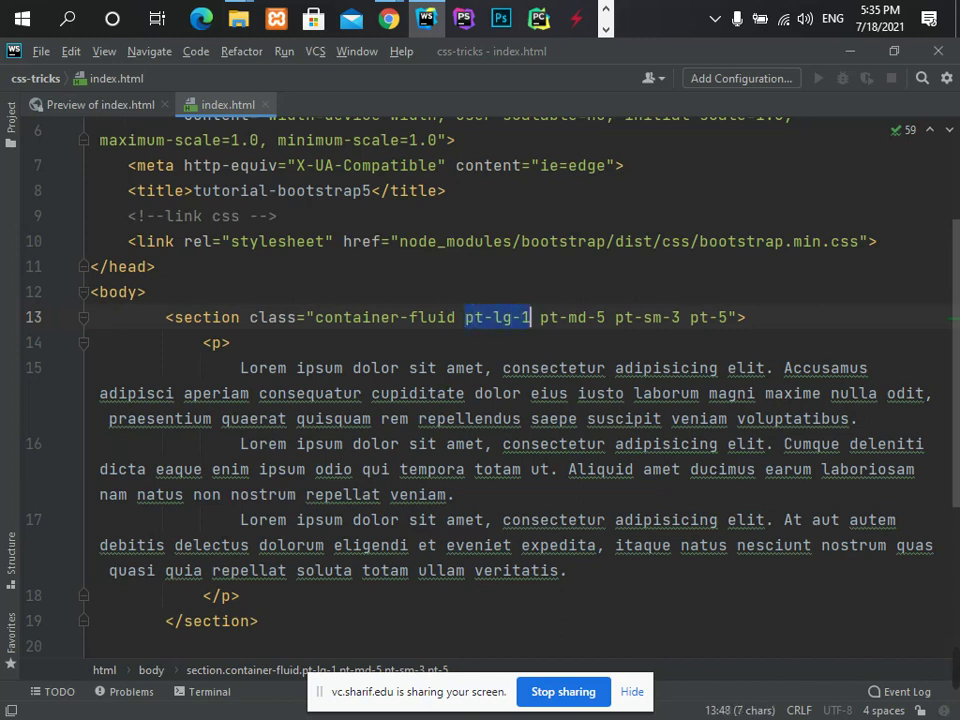
{"action": "key", "text": "shift+Left"}
{"action": "key", "text": "shift+Left"}
{"action": "key", "text": "shift+Left"}
{"action": "key", "text": "shift+Right"}
{"action": "key", "text": "shift+Right"}
{"action": "key", "text": "shift+Right"}
{"action": "key", "text": "Left"}
{"action": "key", "text": "Left"}
{"action": "key", "text": "Right"}
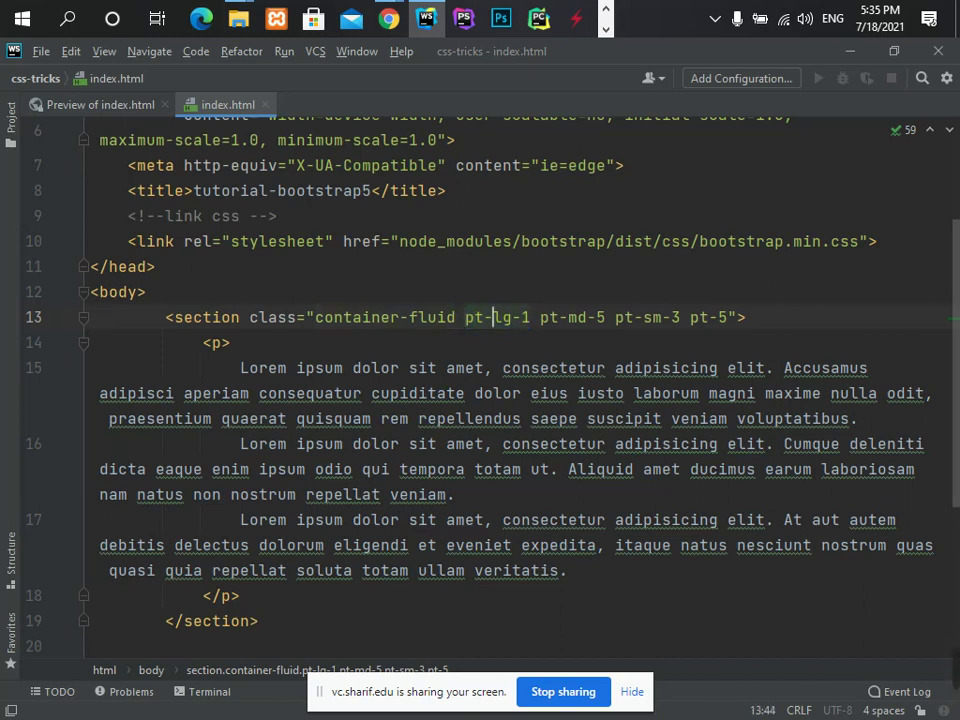
- Point out the lg breakpoint name in pt-lg-1, then reload the page in Chrome
{"action": "left_click", "coordinate": [705, 317]}
{"action": "left_click", "coordinate": [531, 317]}
{"action": "key", "text": "Left"}
{"action": "key", "text": "Left"}
{"action": "key", "text": "Left"}
{"action": "key", "text": "Left"}
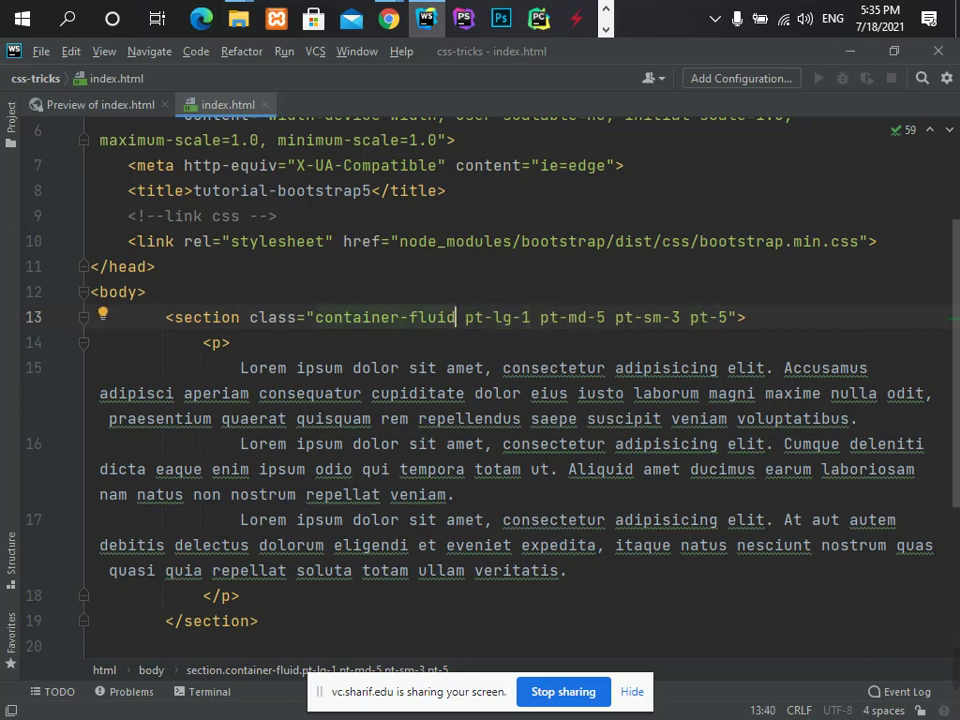
{"action": "key", "text": "Right"}
{"action": "key", "text": "Right"}
{"action": "key", "text": "shift+Right"}
{"action": "key", "text": "shift+Right"}
{"action": "key", "text": "End"}
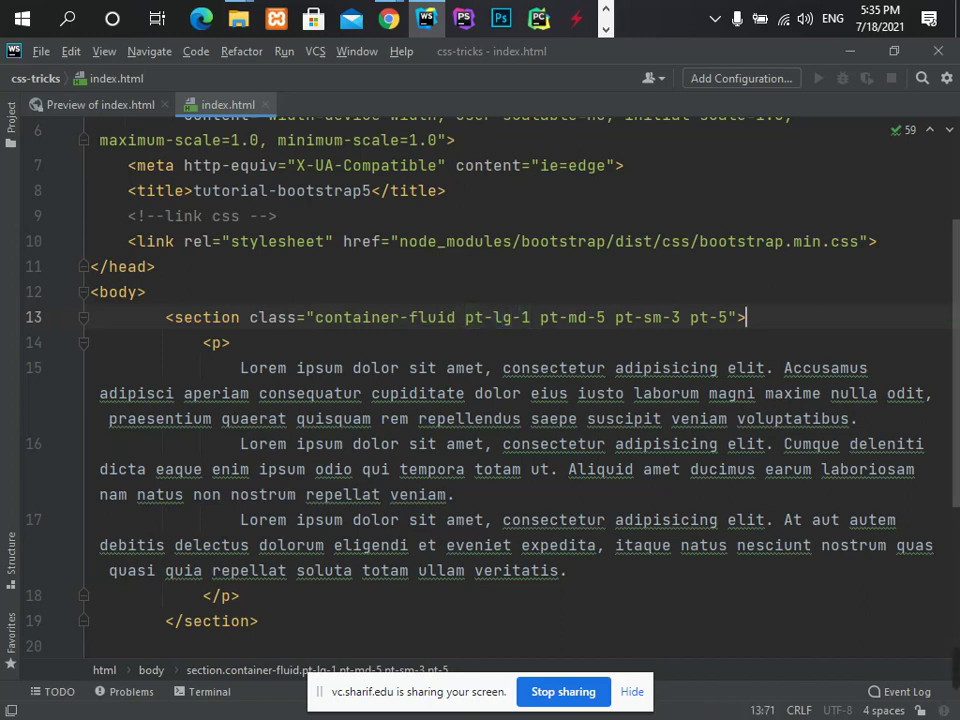
{"action": "key", "text": "alt+Tab"}
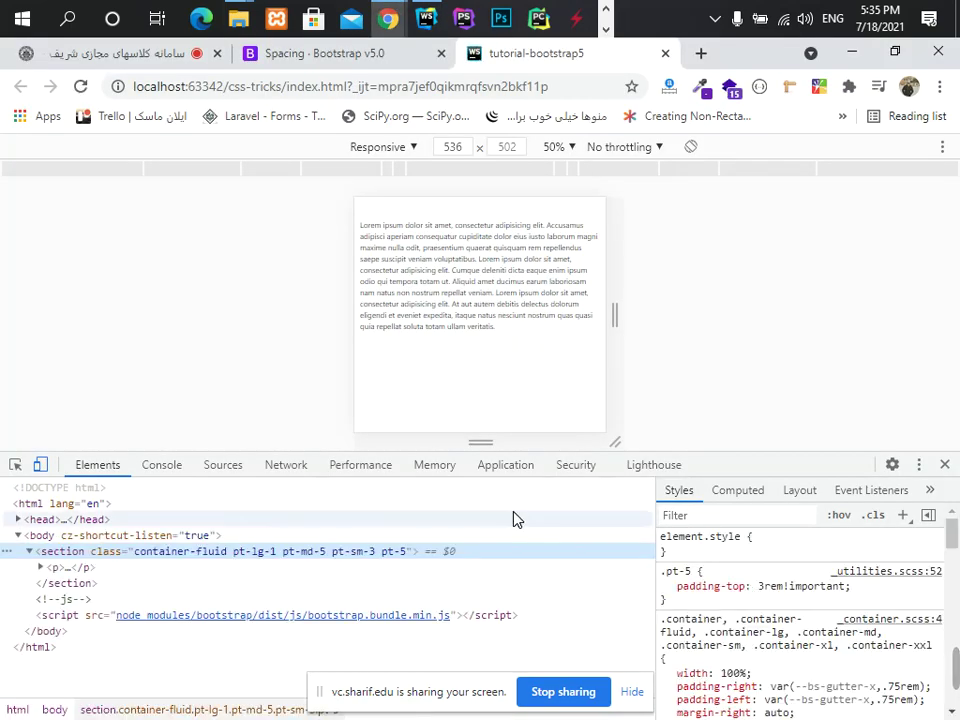
- Widen Chrome's preview to 984 px to see pt-md-5's 3rem top padding, then return to WebStorm
{"action": "mouse_move", "coordinate": [617, 316]}
{"action": "left_mouse_down"}
{"action": "mouse_move", "coordinate": [840, 314]}
{"action": "mouse_move", "coordinate": [888, 349]}
{"action": "mouse_move", "coordinate": [760, 358]}
{"action": "mouse_move", "coordinate": [732, 348]}
{"action": "left_mouse_up"}
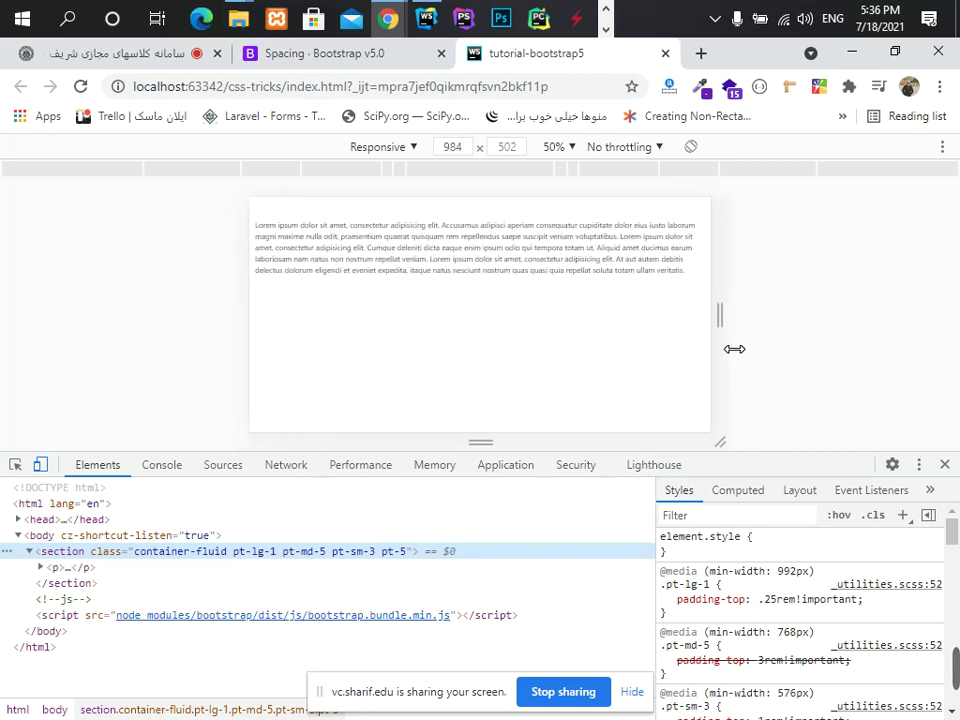
{"action": "left_click", "coordinate": [640, 578]}
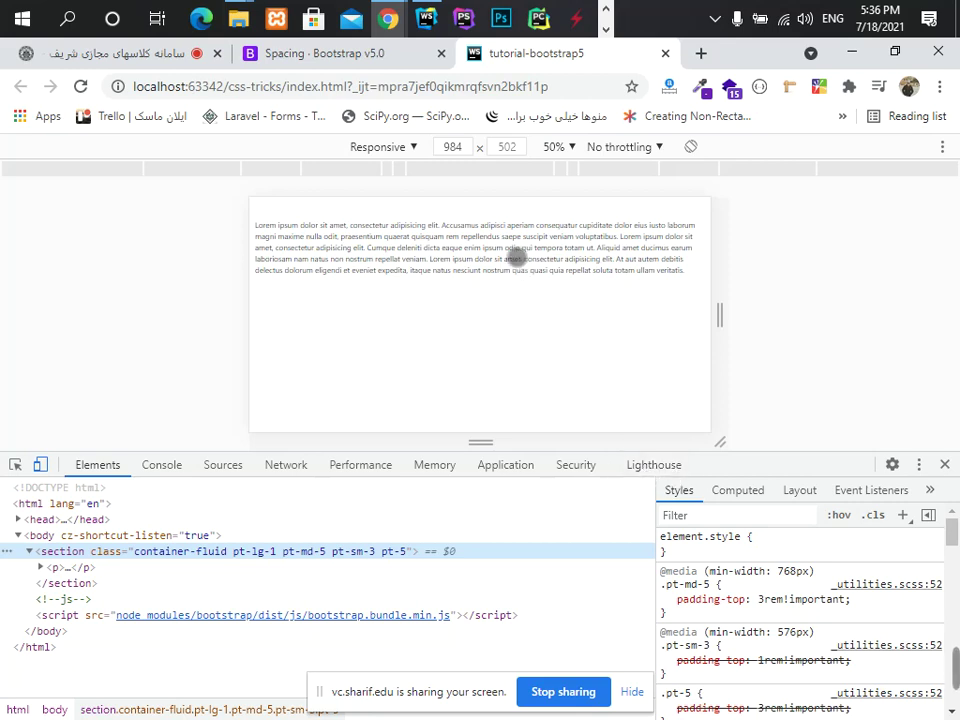
{"action": "left_click", "coordinate": [429, 20]}
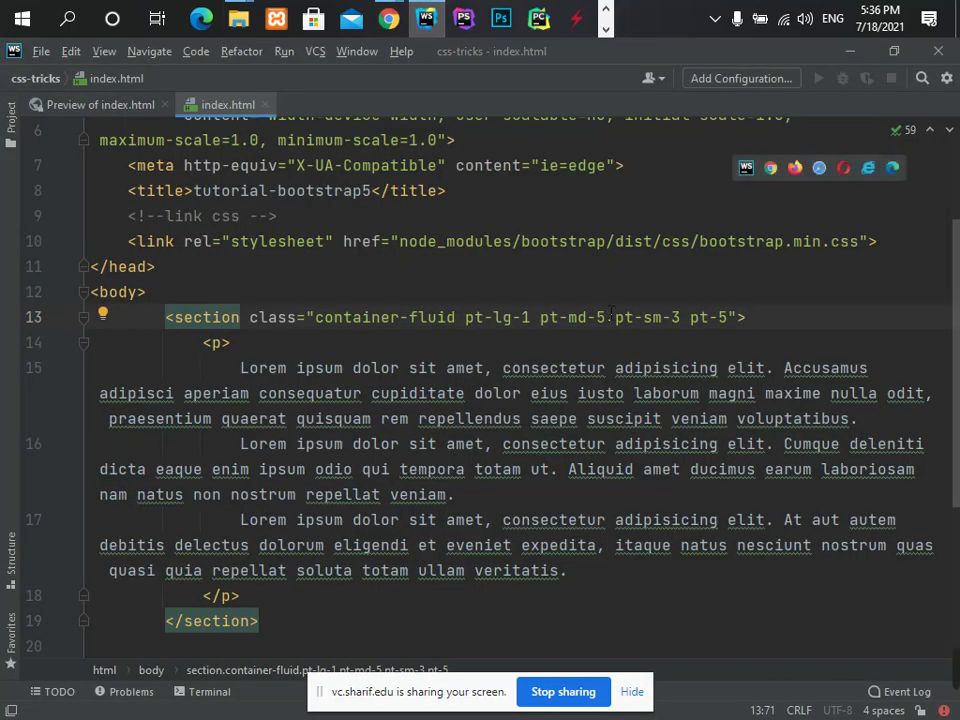
- Delete pt-lg-1 pt-md-5 pt-sm-3, leaving the section with container-fluid pt-5
{"action": "key", "text": "Left"}
{"action": "key", "text": "Left"}
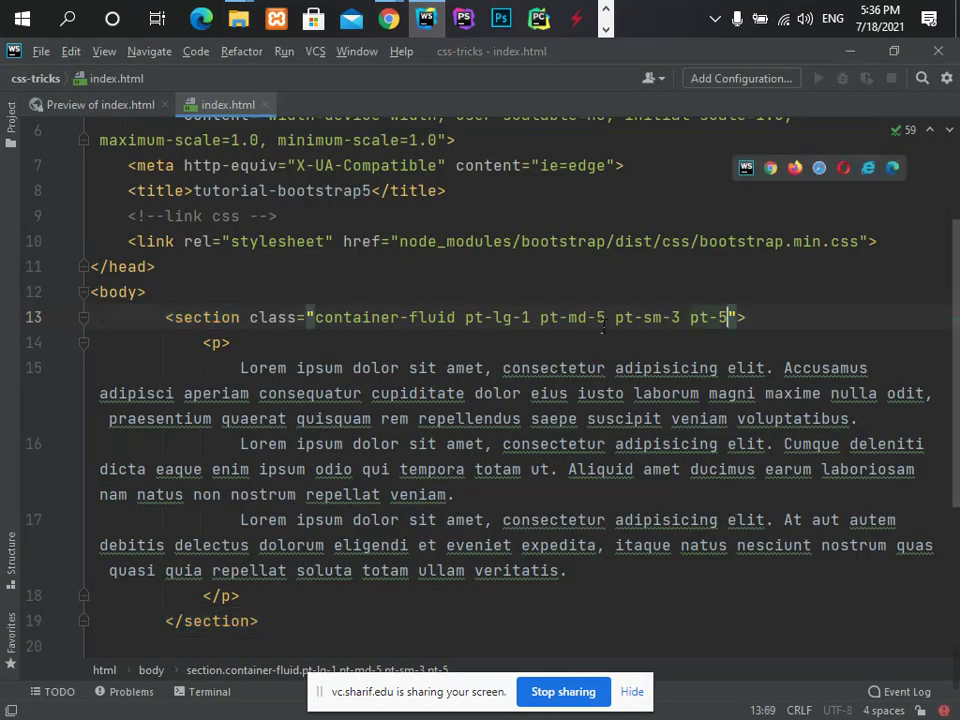
{"action": "key", "text": "shift+Left"}
{"action": "key", "text": "shift+Left"}
{"action": "key", "text": "shift+Left"}
{"action": "key", "text": "shift+Left"}
{"action": "key", "text": "ctrl+shift+Left"}
{"action": "key", "text": "ctrl+shift+Left"}
{"action": "key", "text": "ctrl+shift+Left"}
{"action": "key", "text": "Right"}
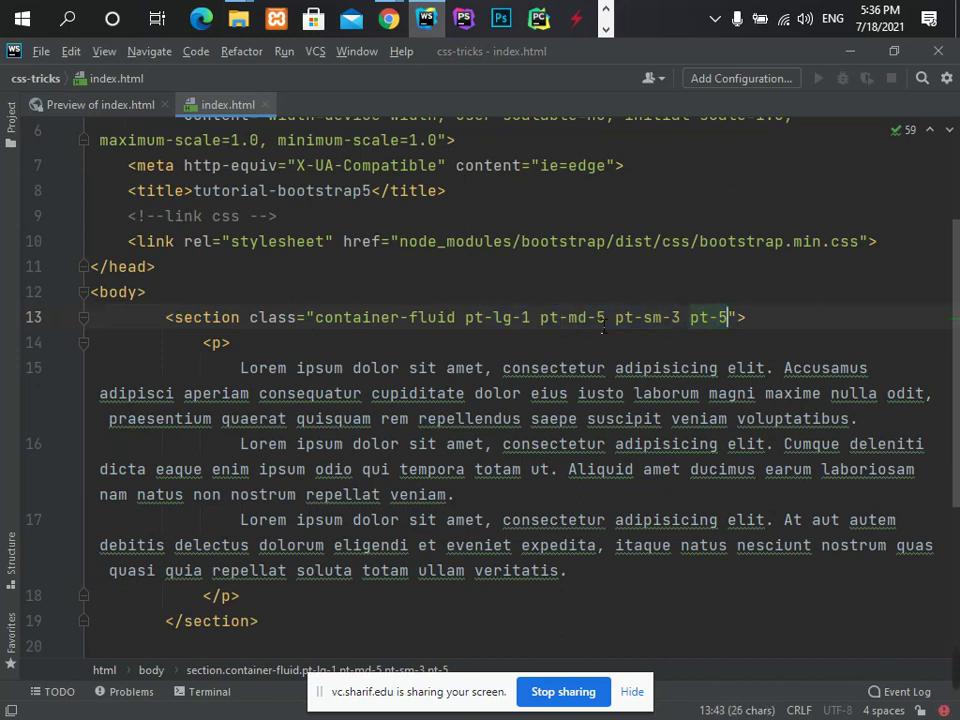
{"action": "key", "text": "Left"}
{"action": "key", "text": "Left"}
{"action": "key", "text": "Left"}
{"action": "key", "text": "Right"}
{"action": "key", "text": "shift+Left"}
{"action": "key", "text": "shift+Left"}
{"action": "key", "text": "shift+Left"}
{"action": "key", "text": "shift+Left"}
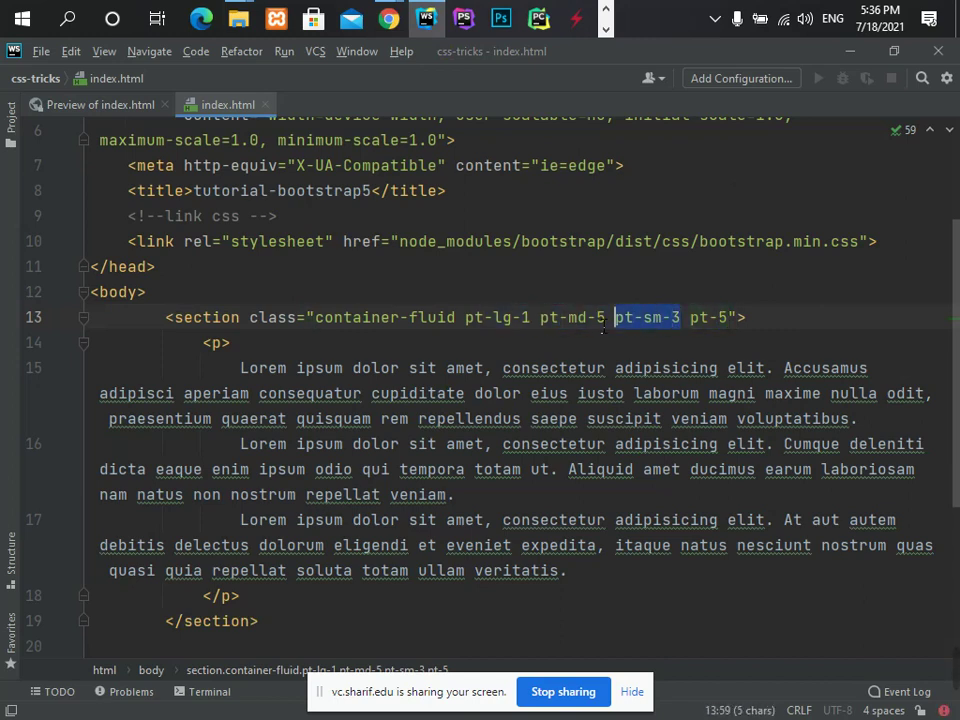
{"action": "key", "text": "ctrl+shift+Left"}
{"action": "key", "text": "ctrl+shift+Left"}
{"action": "key", "text": "ctrl+shift+Left"}
{"action": "key", "text": "BackSpace"}
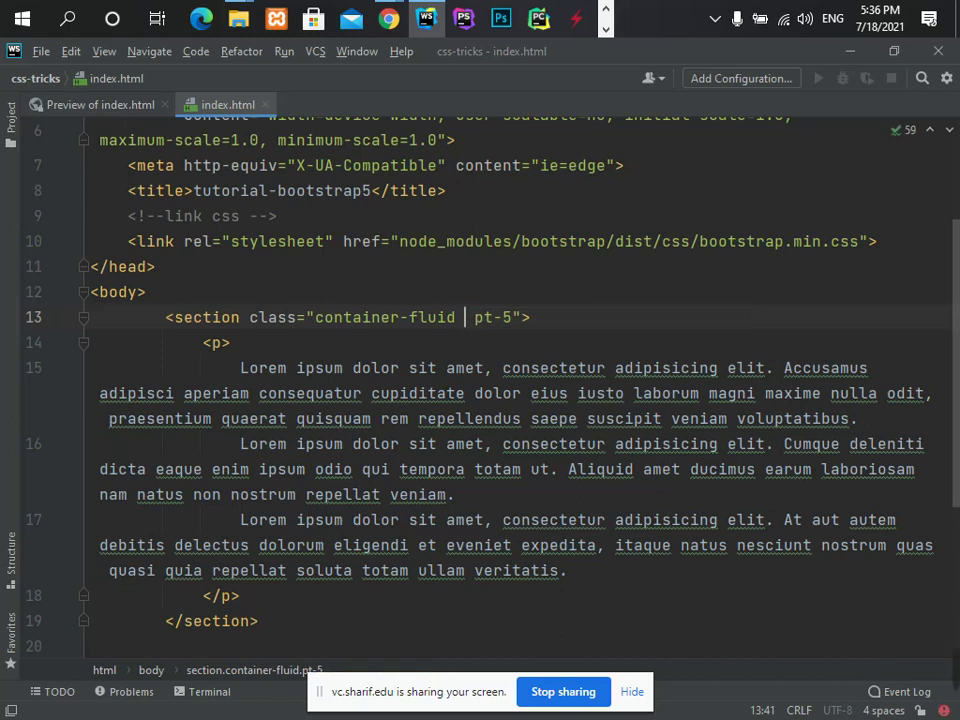
- Clear a stray selection and reload the page in Chrome's 984 px preview
{"action": "key", "text": "shift+Up"}
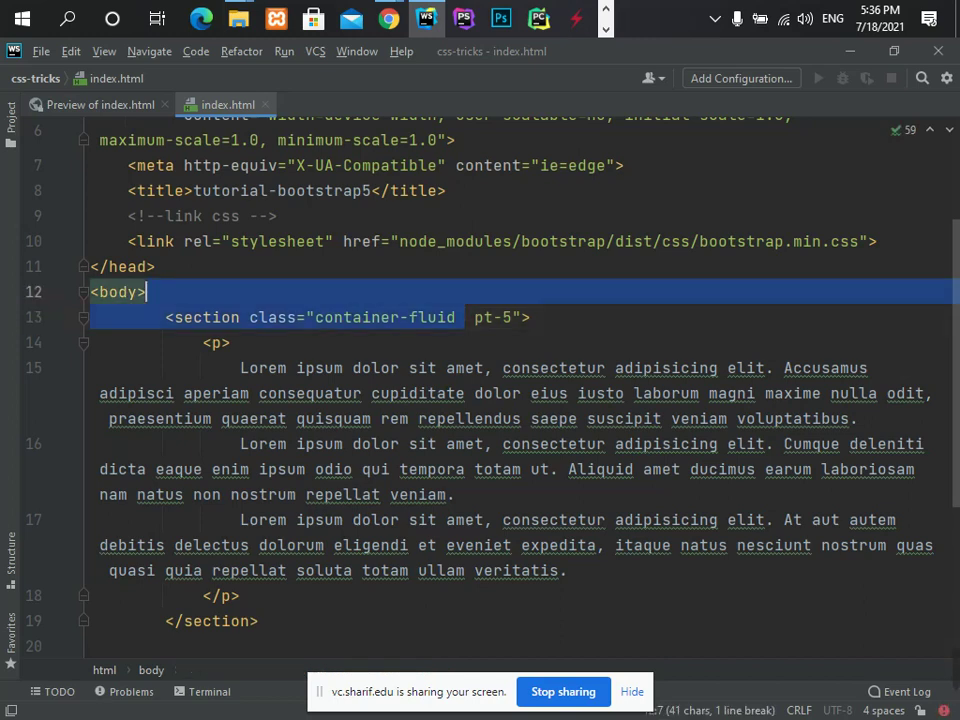
{"action": "key", "text": "Left"}
{"action": "key", "text": "shift+Up"}
{"action": "key", "text": "Left"}
{"action": "key", "text": "Down"}
{"action": "key", "text": "Down"}
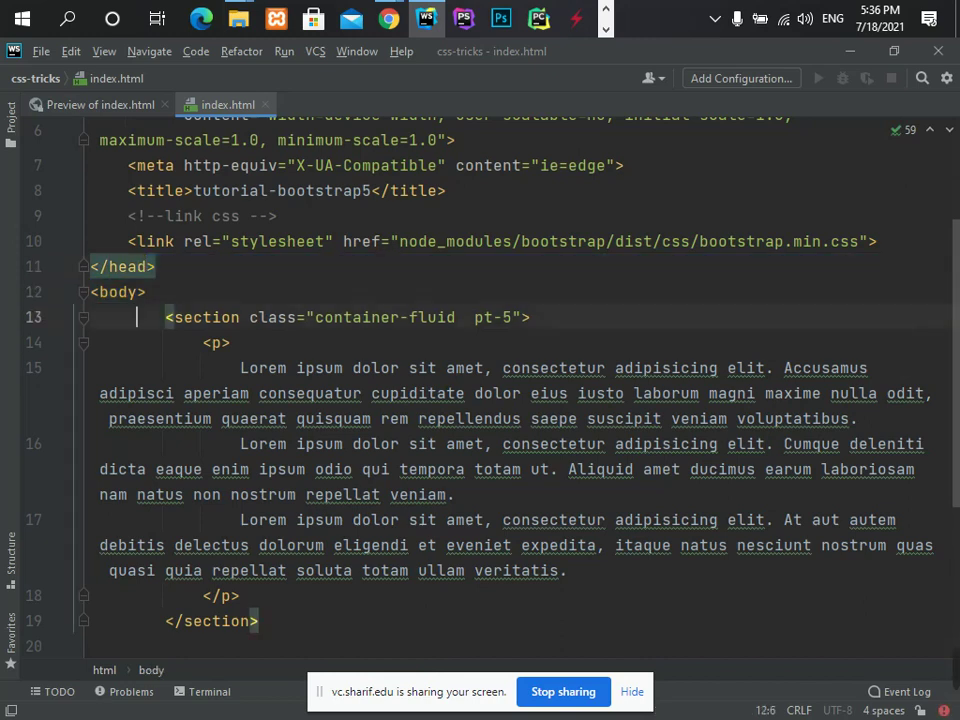
{"action": "key", "text": "End"}
{"action": "key", "text": "alt+Tab"}
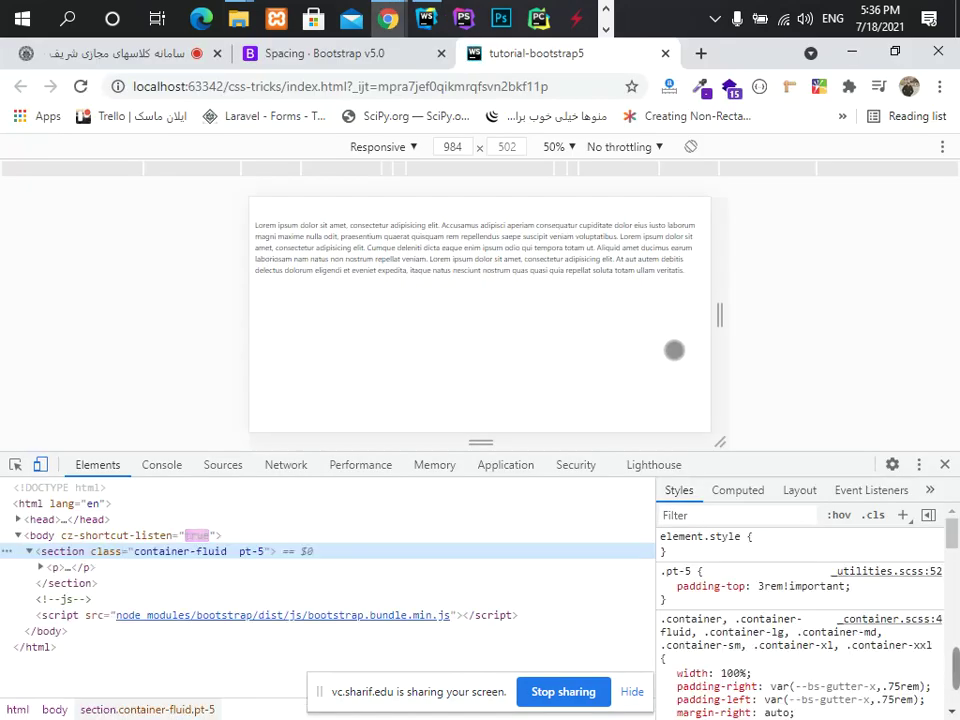
- Widen Chrome's preview to 1472 px, glance at the Bootstrap v5.0 Spacing docs, then return to WebStorm
{"action": "mouse_move", "coordinate": [721, 317]}
{"action": "left_mouse_down"}
{"action": "mouse_move", "coordinate": [672, 333]}
{"action": "mouse_move", "coordinate": [815, 366]}
{"action": "mouse_move", "coordinate": [834, 345]}
{"action": "left_mouse_up"}
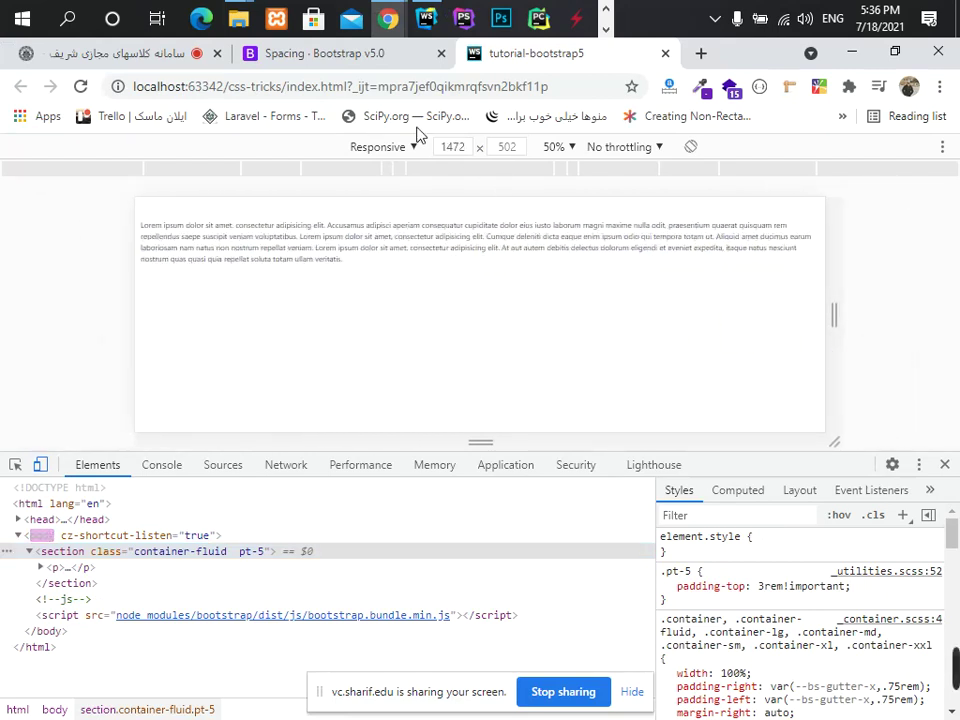
{"action": "left_click", "coordinate": [359, 53]}
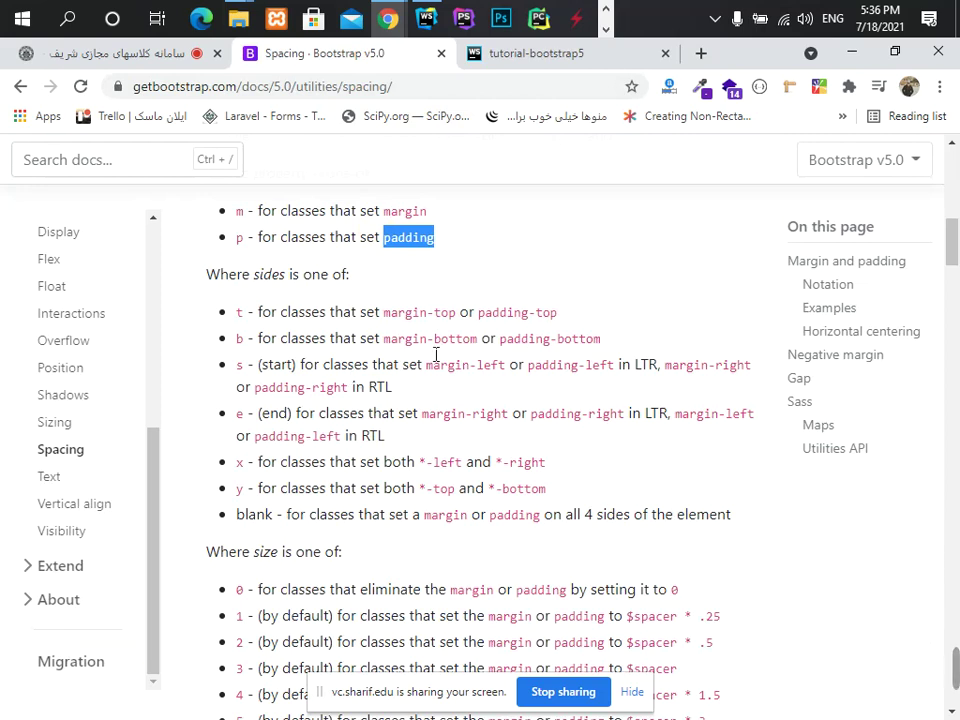
{"action": "key", "text": "alt+Tab"}
{"action": "key", "text": "Left"}
{"action": "key", "text": "Left"}
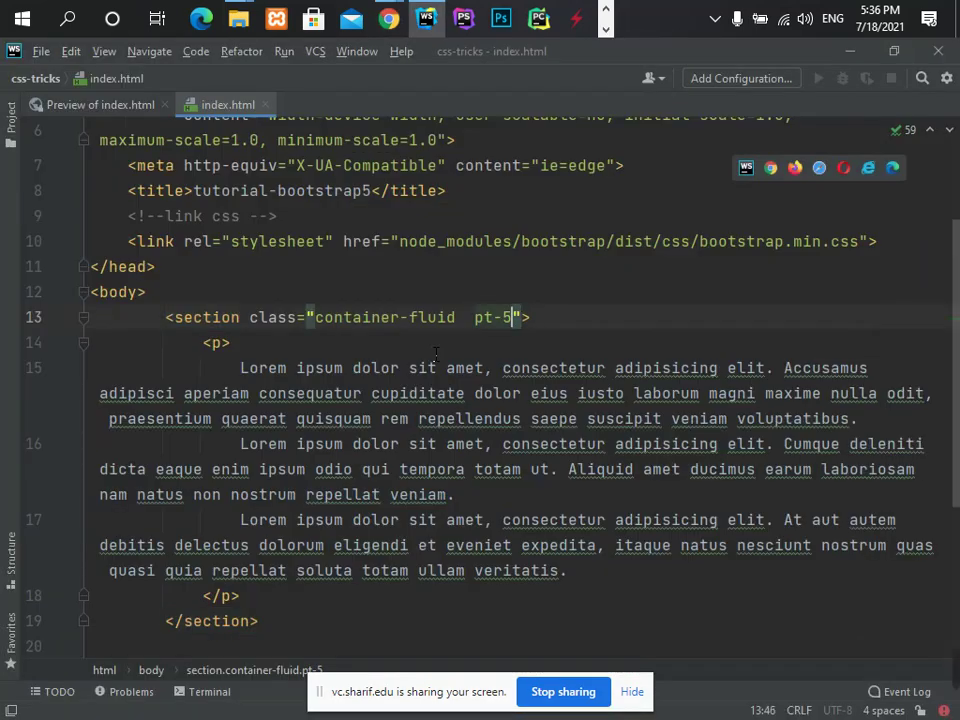
- Remove pt-5 from the section and insert a new paragraph element below the first
{"action": "key", "text": "shift+Left"}
{"action": "key", "text": "shift+Left"}
{"action": "key", "text": "shift+Left"}
{"action": "key", "text": "shift+Left"}
{"action": "key", "text": "BackSpace"}
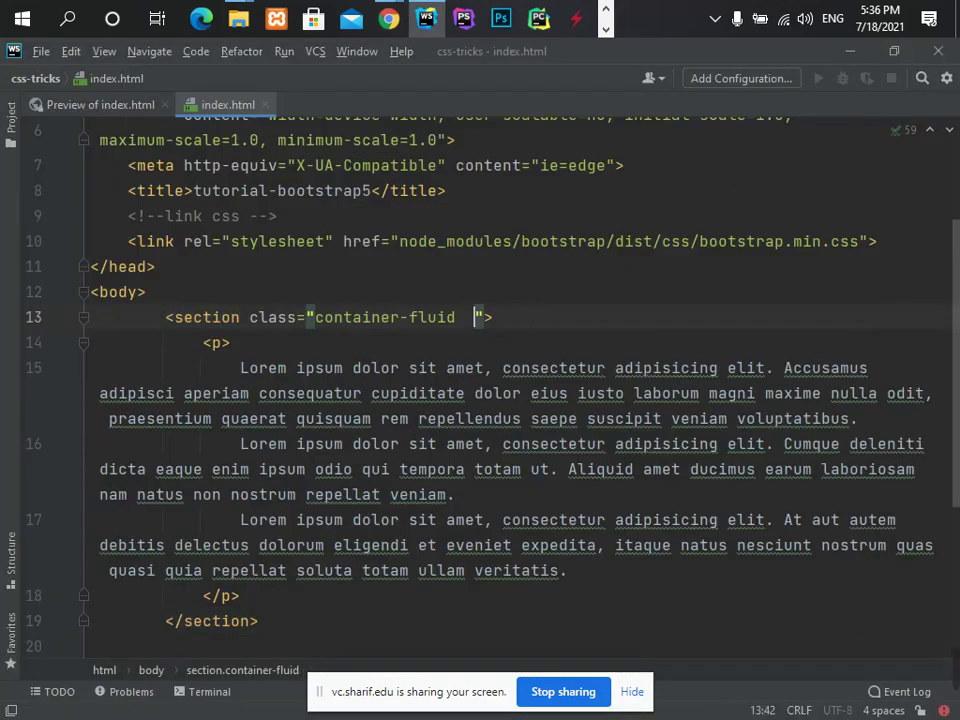
{"action": "key", "text": "Down"}
{"action": "key", "text": "Down"}
{"action": "key", "text": "Down"}
{"action": "key", "text": "Down"}
{"action": "key", "text": "Down"}
{"action": "key", "text": "Down"}
{"action": "key", "text": "Down"}
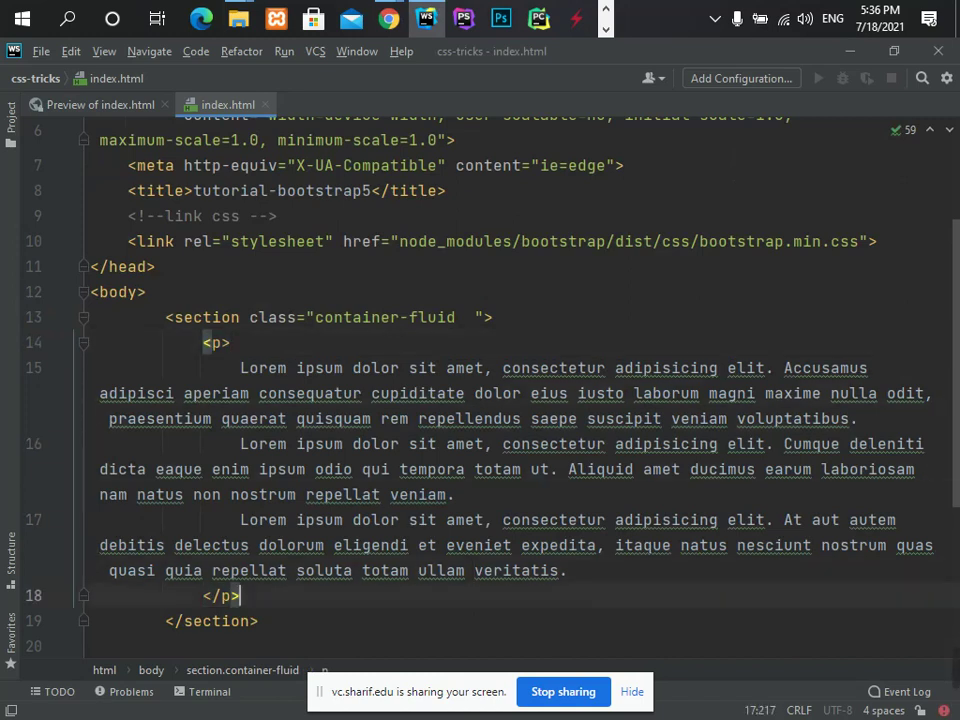
{"action": "key", "text": "Return"}
{"action": "type", "text": "p"}
{"action": "key", "text": "Tab"}
{"action": "key", "text": "Return"}
- Fill the new paragraph with expanded Lorem ipsum filler text
{"action": "type", "text": "lor eum"}
{"action": "key", "text": "Tab"}
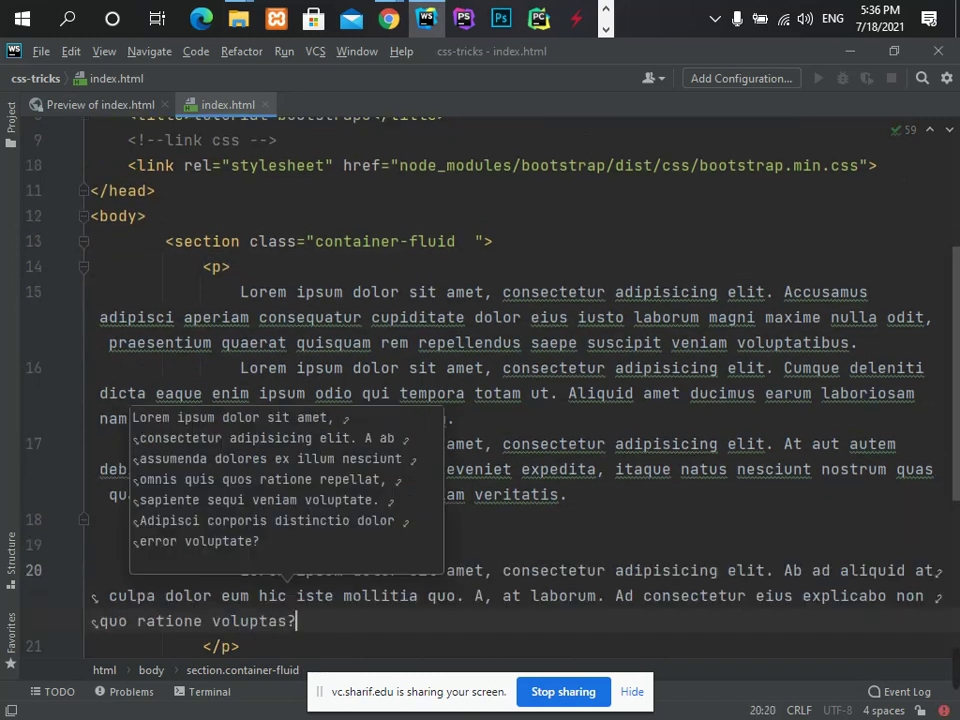
{"action": "key", "text": "Return"}
{"action": "type", "text": "lorem"}
{"action": "key", "text": "Tab"}
{"action": "key", "text": "Return"}
{"action": "type", "text": "lorem"}
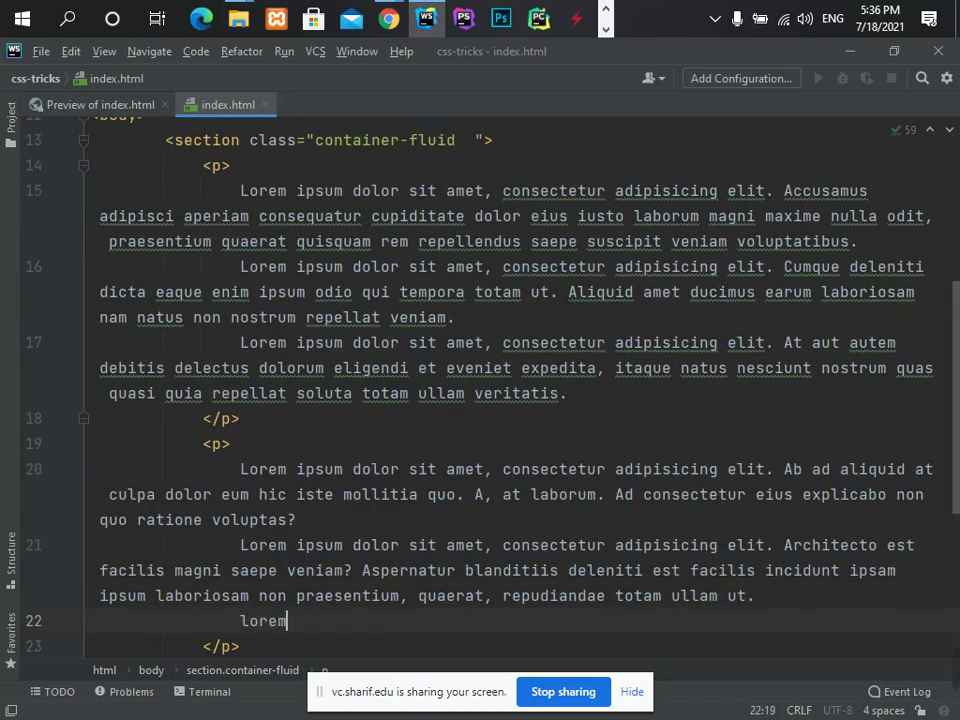
{"action": "key", "text": "Up"}
{"action": "key", "text": "Up"}
{"action": "key", "text": "Up"}
{"action": "key", "text": "Up"}
{"action": "key", "text": "Up"}
{"action": "key", "text": "Up"}
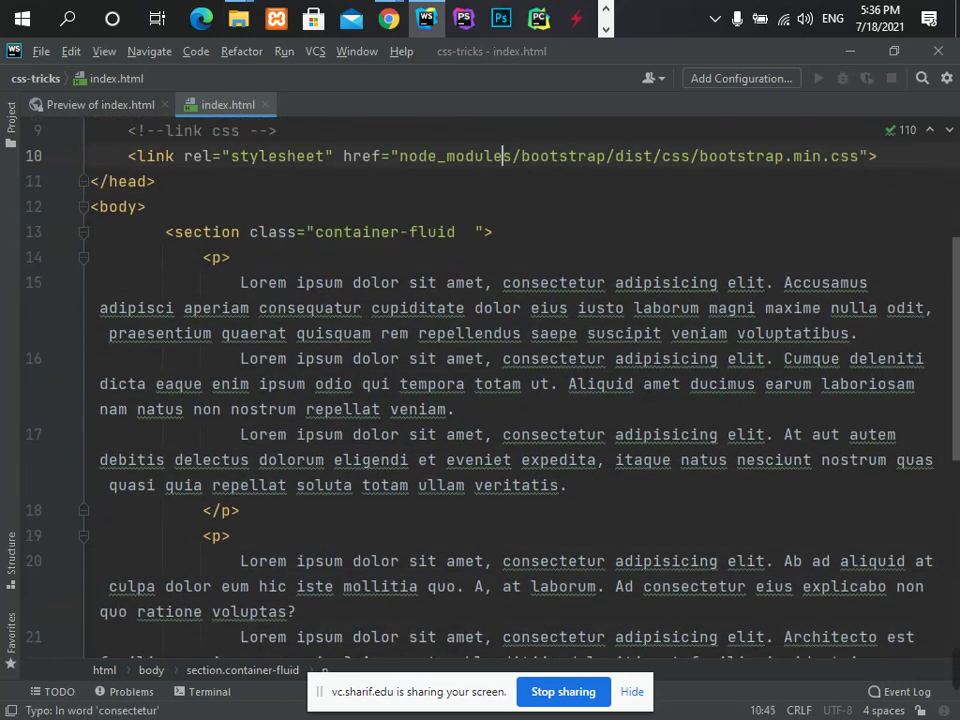
{"action": "key", "text": "Down"}
{"action": "key", "text": "Down"}
{"action": "key", "text": "Down"}
- Add the pb-5 bottom-padding class to the container-fluid section
{"action": "left_click", "coordinate": [474, 232]}
{"action": "type", "text": "pb"}
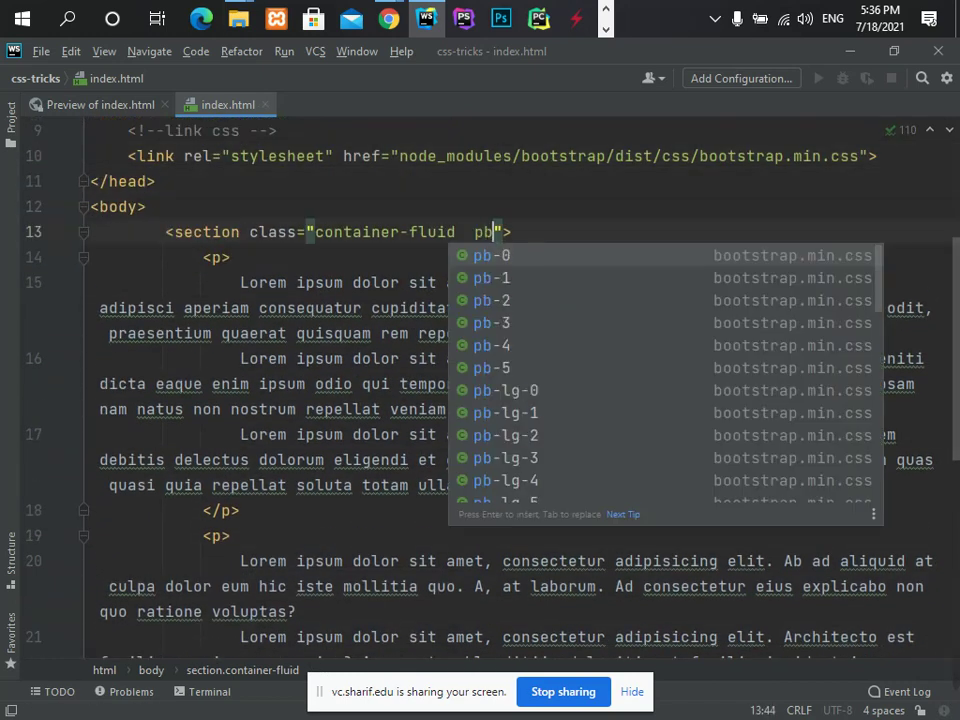
{"action": "key", "text": "Down"}
{"action": "key", "text": "Down"}
{"action": "key", "text": "Down"}
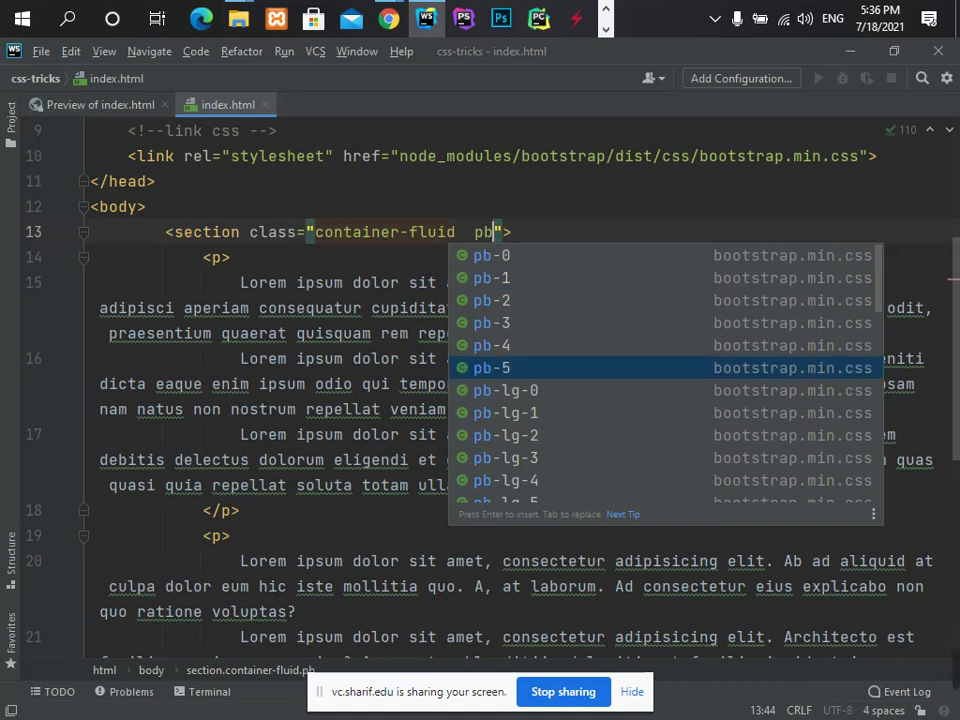
{"action": "key", "text": "Return"}
{"action": "key", "text": "End"}
- Show the tutorial-bootstrap5 page in Chrome at full width with the device toolbar off
{"action": "key", "text": "alt+Tab"}
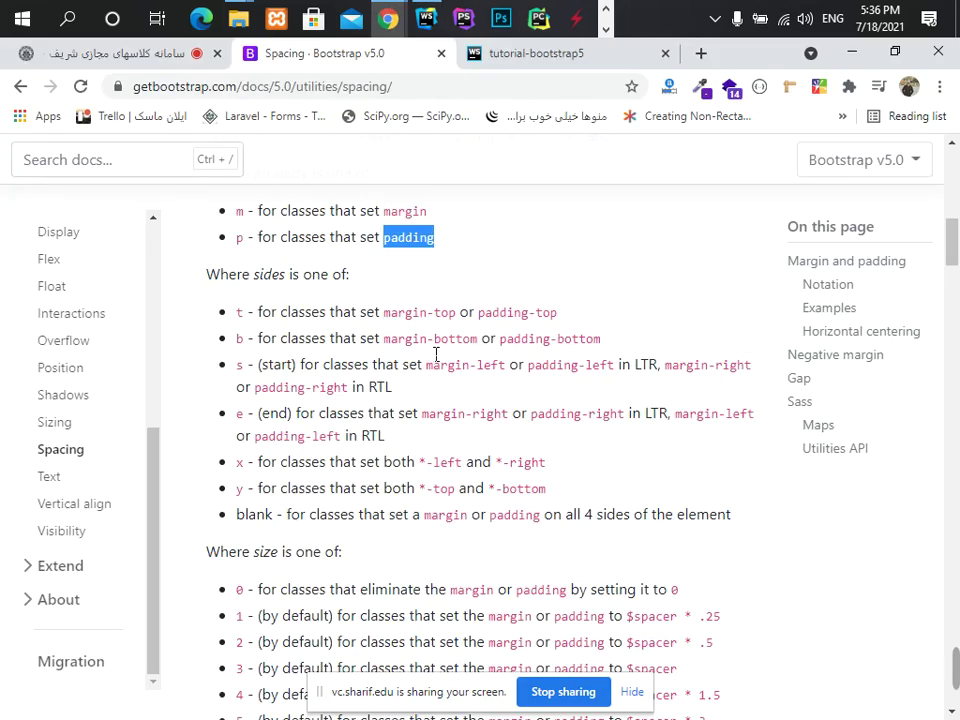
{"action": "key", "text": "ctrl+Tab"}
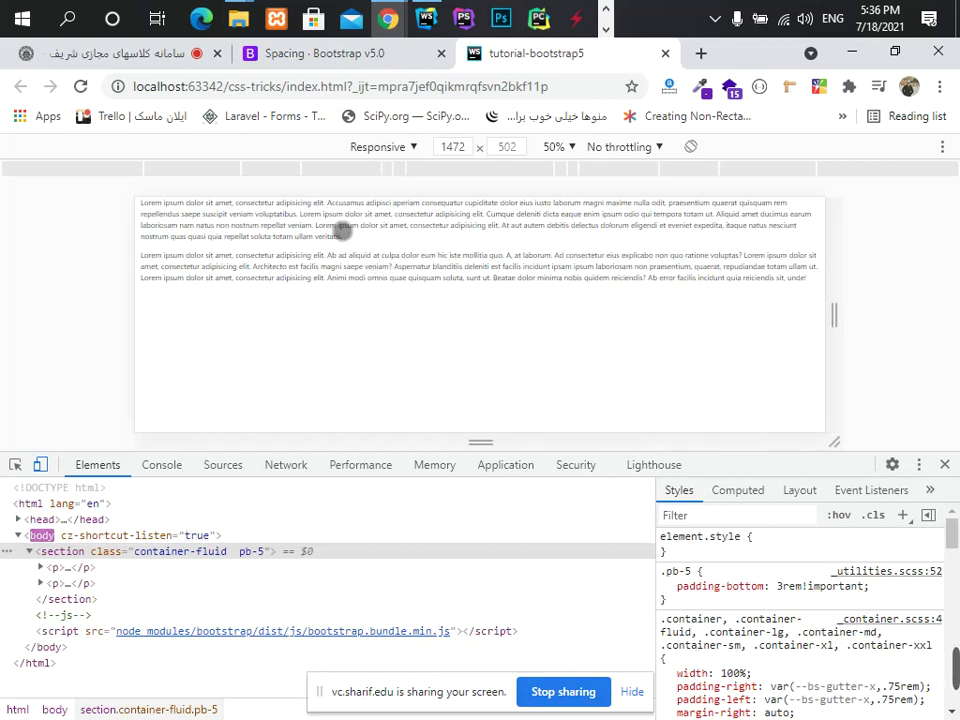
{"action": "left_click", "coordinate": [42, 466]}
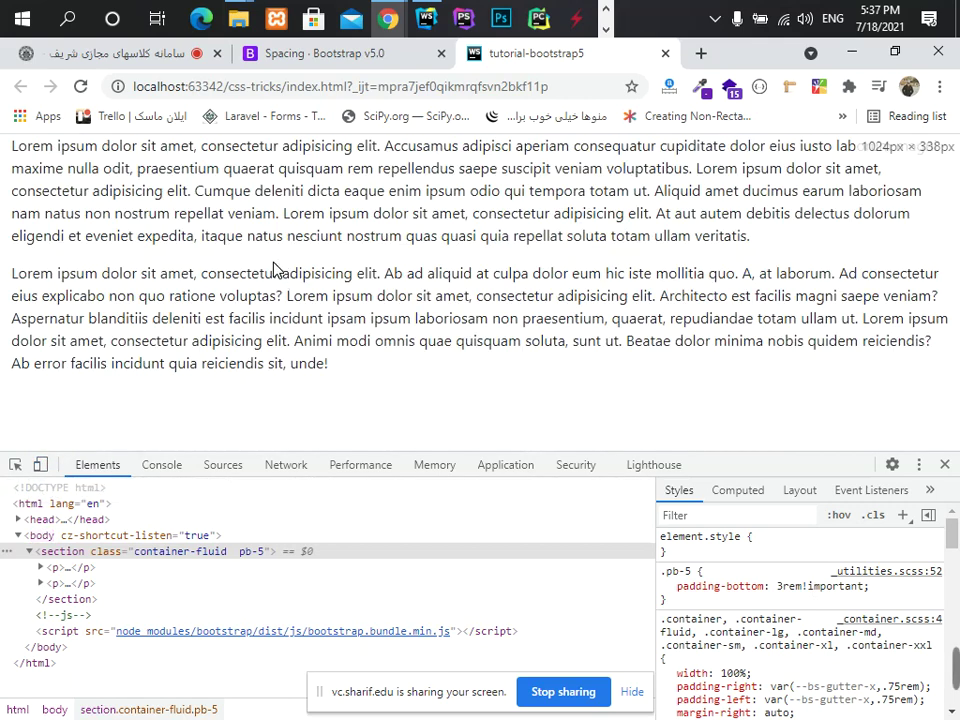
- Inspect the paragraph, then select the section node to confirm pb-5's 3rem bottom padding
{"action": "left_click", "coordinate": [15, 465]}
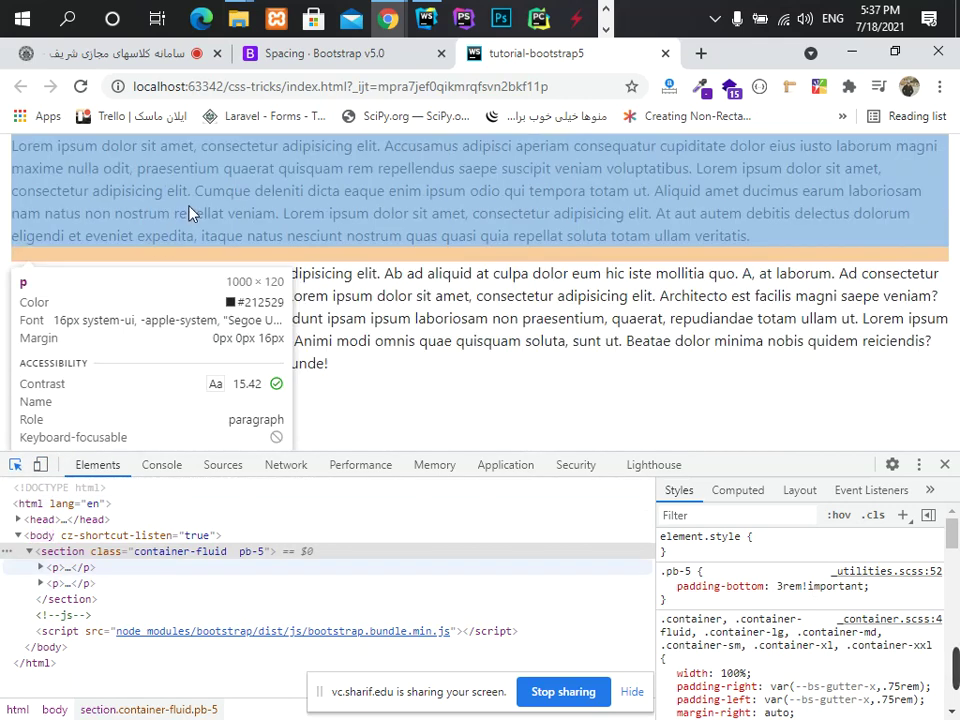
{"action": "left_click", "coordinate": [199, 199]}
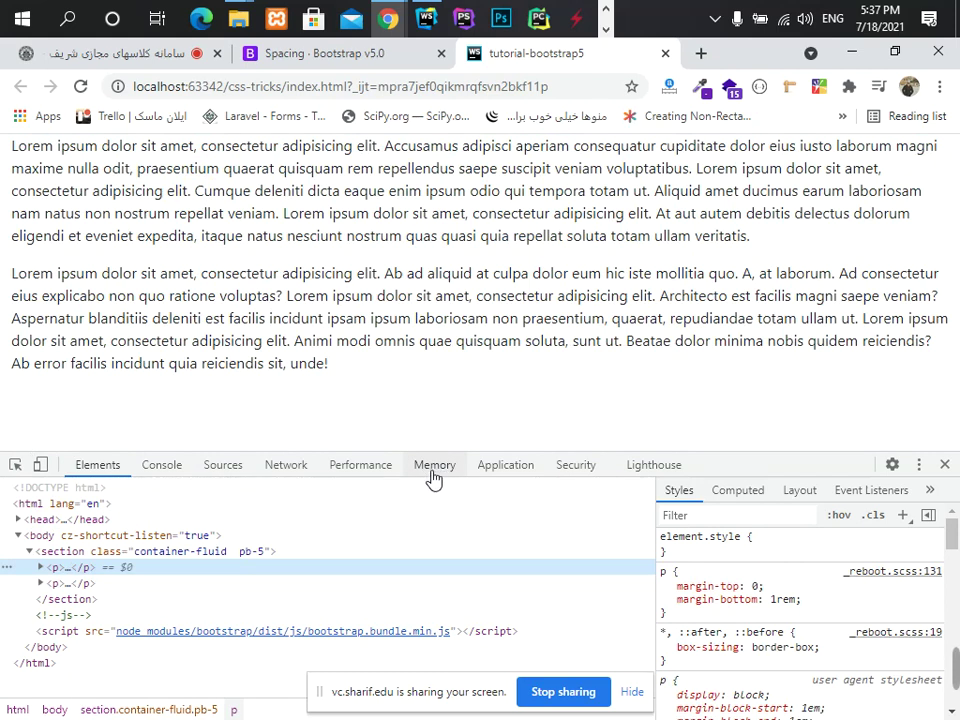
{"action": "key", "text": "Right"}
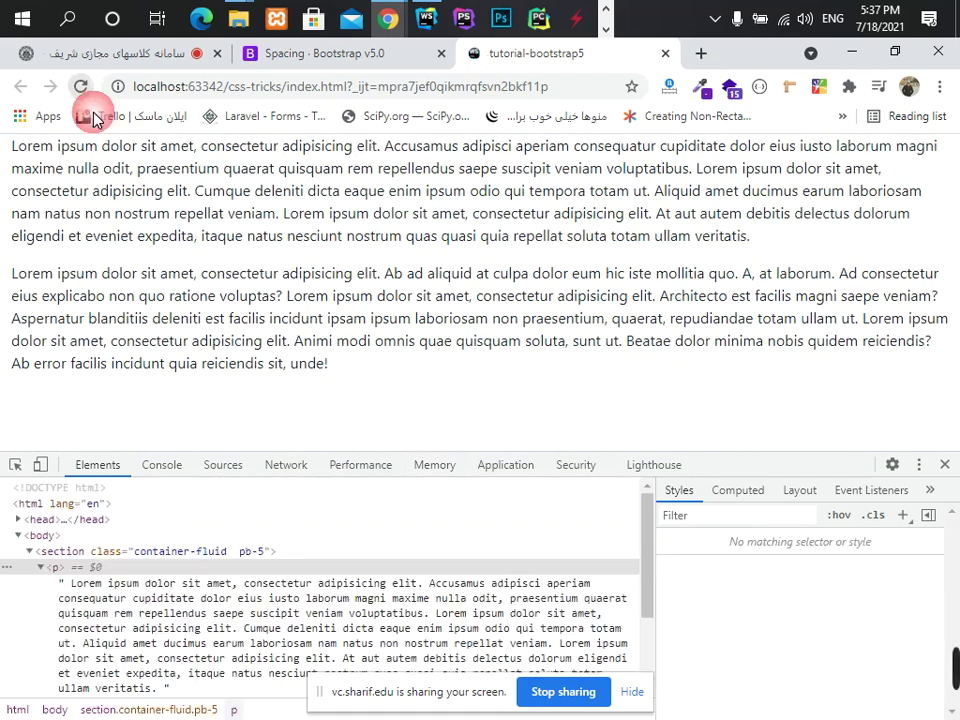
{"action": "left_click", "coordinate": [86, 551]}
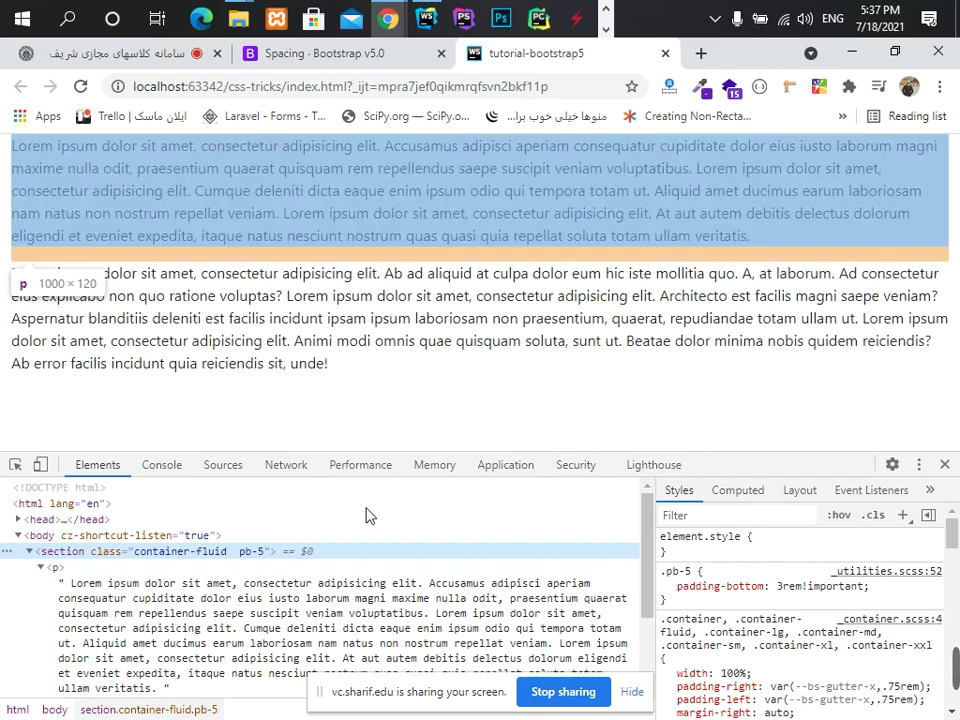
{"action": "key", "text": "alt+Tab"}
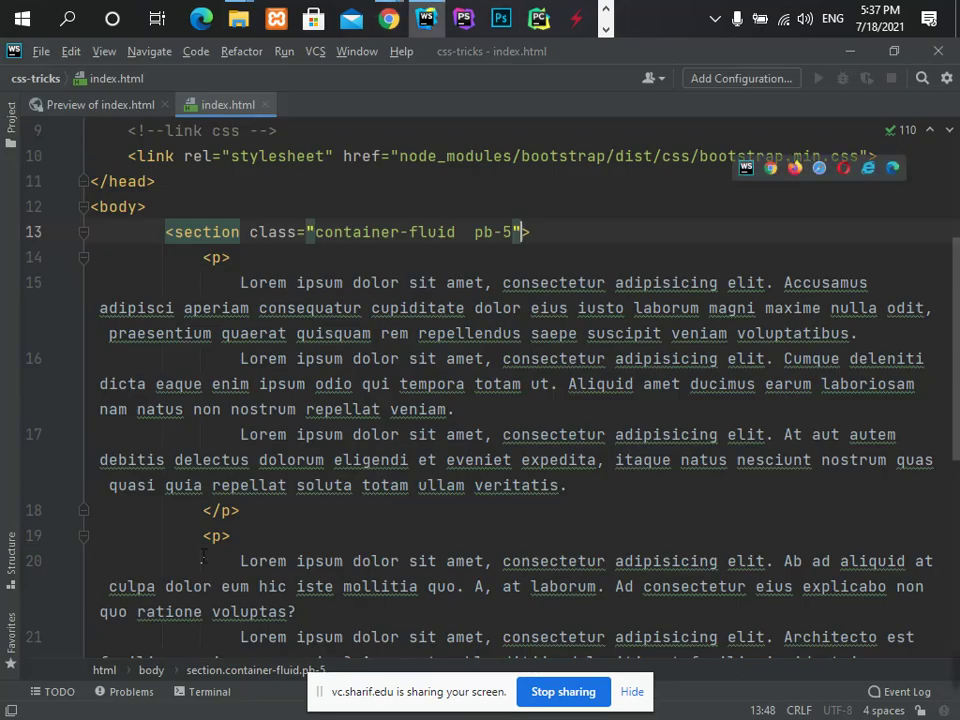
- Remove pb-5 from the section and add class="pb-5" to the first paragraph
{"action": "left_click_drag", "start_coordinate": [512, 232], "coordinate": [477, 232]}
{"action": "key", "text": "BackSpace"}
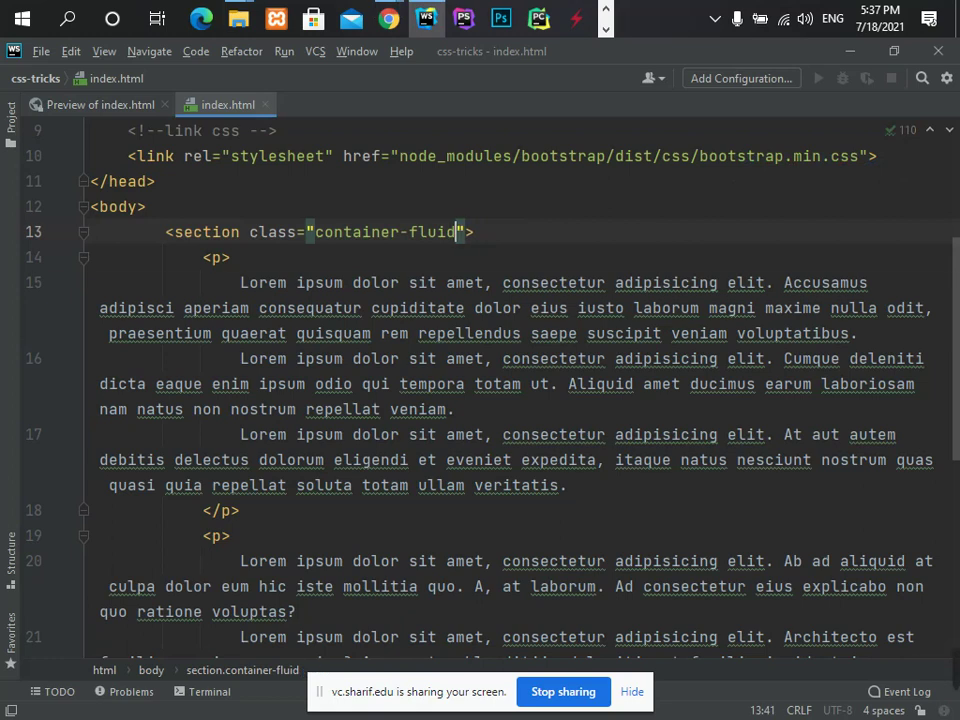
{"action": "left_click", "coordinate": [221, 257]}
{"action": "key", "text": "Return"}
{"action": "type", "text": "pb"}
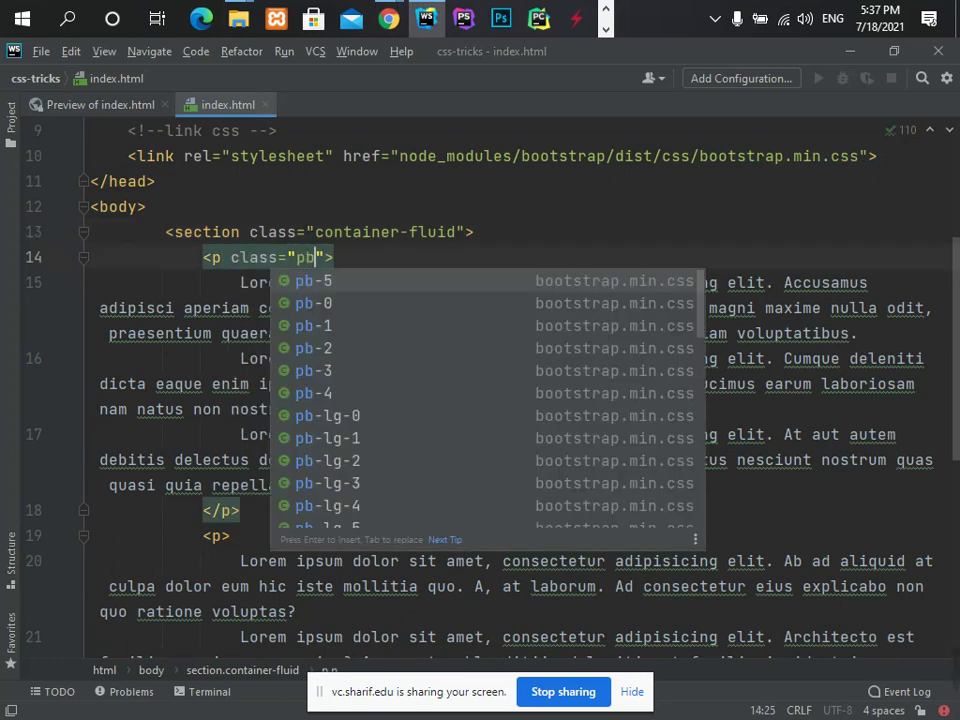
{"action": "key", "text": "Return"}
- Inspect the paragraph in Chrome's responsive device preview and resize it to check the bottom padding
{"action": "key", "text": "alt+Tab"}
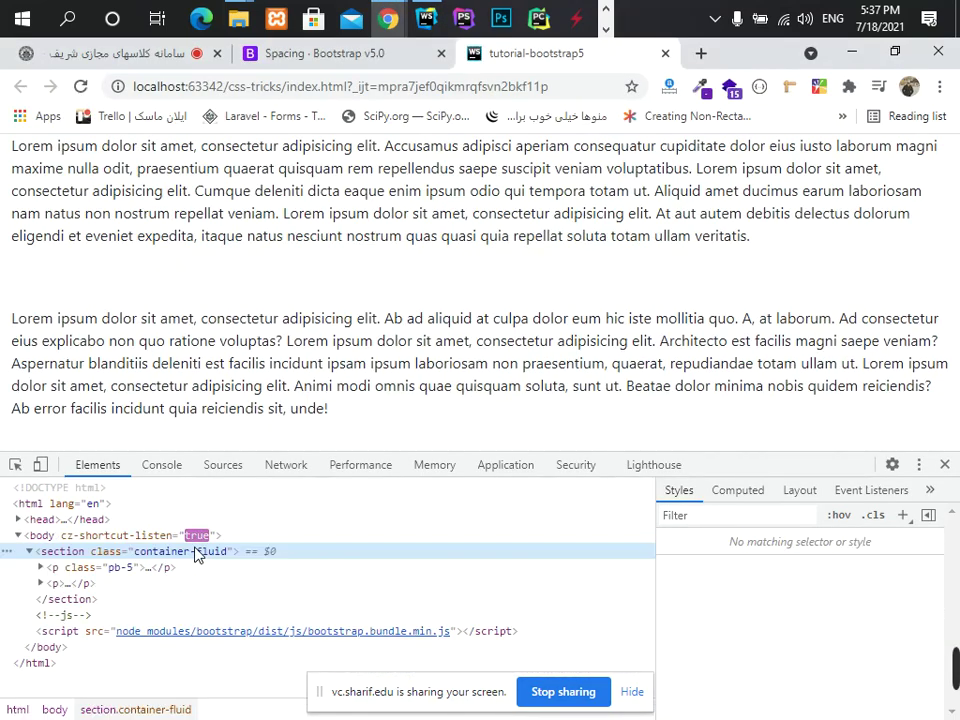
{"action": "left_click", "coordinate": [90, 568]}
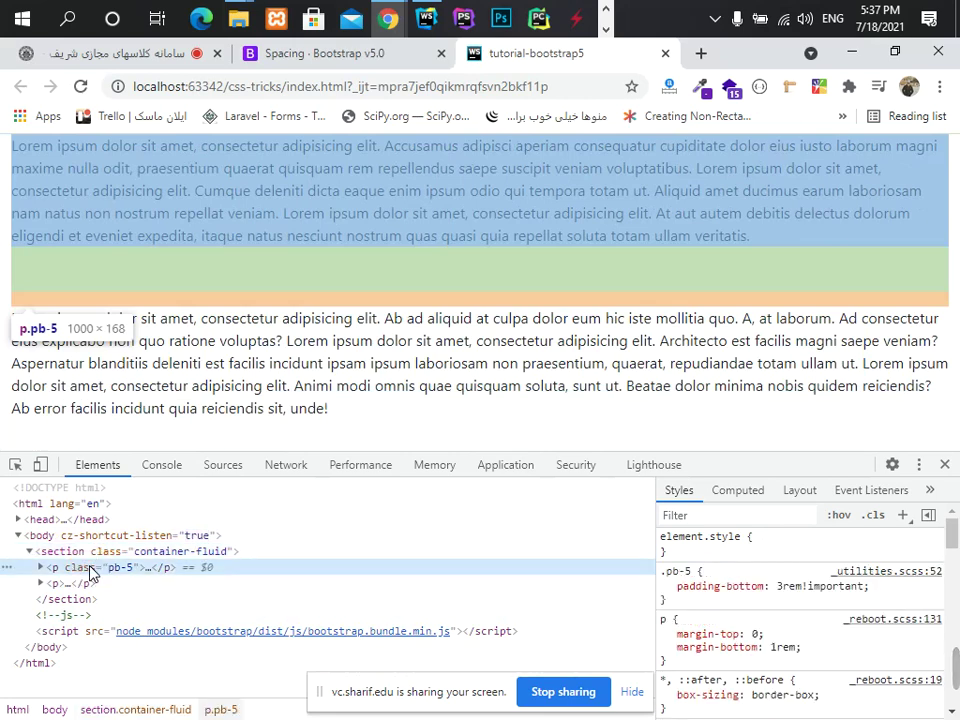
{"action": "left_click", "coordinate": [40, 464]}
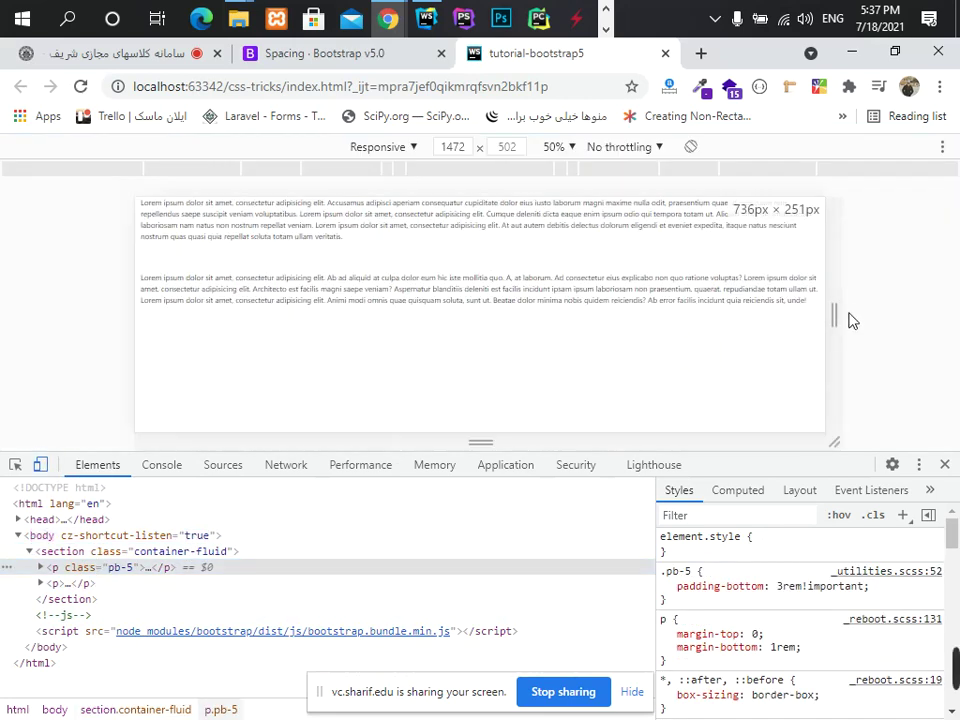
{"action": "mouse_move", "coordinate": [835, 317]}
{"action": "left_mouse_down"}
{"action": "mouse_move", "coordinate": [576, 304]}
{"action": "mouse_move", "coordinate": [659, 305]}
{"action": "mouse_move", "coordinate": [816, 333]}
{"action": "left_mouse_up"}
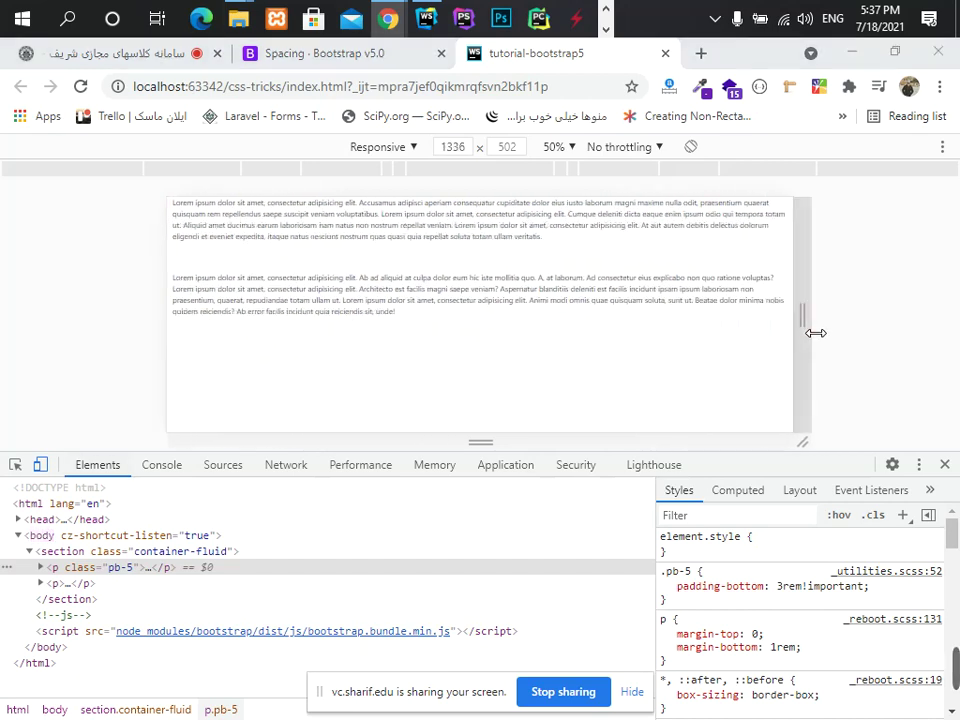
{"action": "key", "text": "alt+Tab"}
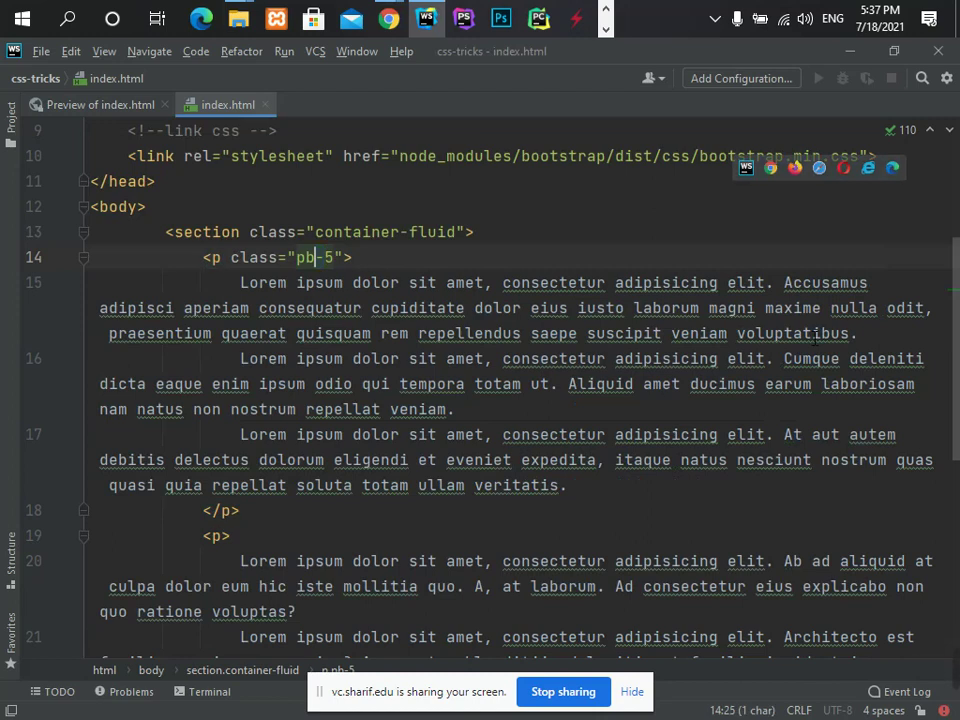
- Strip the -5 size suffix from the paragraph's pb-5 class
{"action": "key", "text": "Left"}
{"action": "key", "text": "Left"}
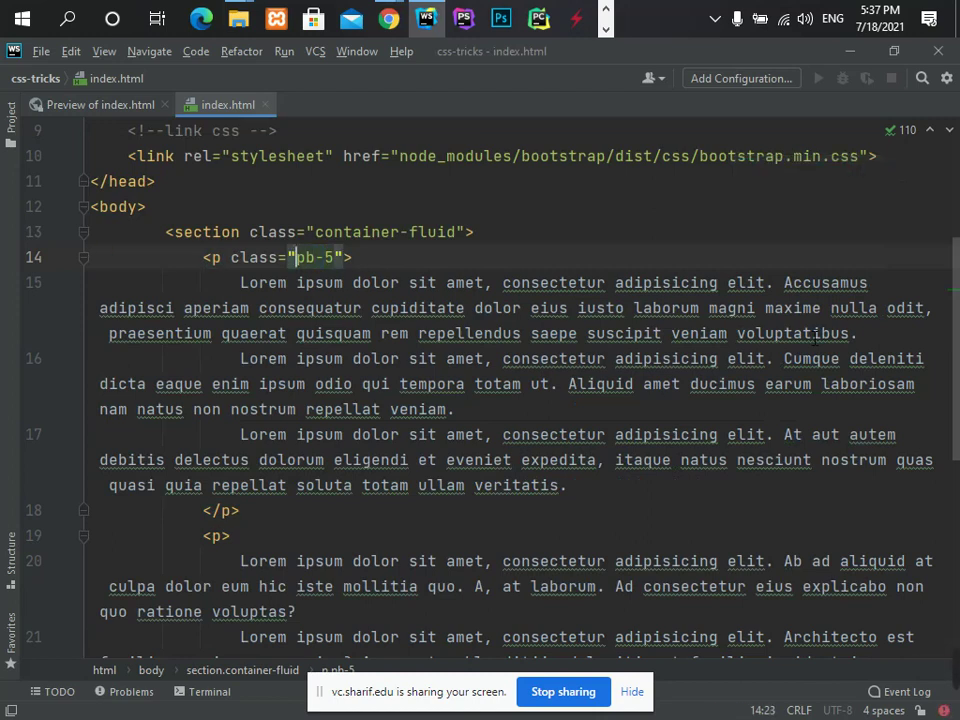
{"action": "key", "text": "shift+Right"}
{"action": "key", "text": "shift+Right"}
{"action": "key", "text": "Left"}
{"action": "key", "text": "Right"}
{"action": "key", "text": "Right"}
{"action": "key", "text": "shift+Left"}
{"action": "key", "text": "shift+Left"}
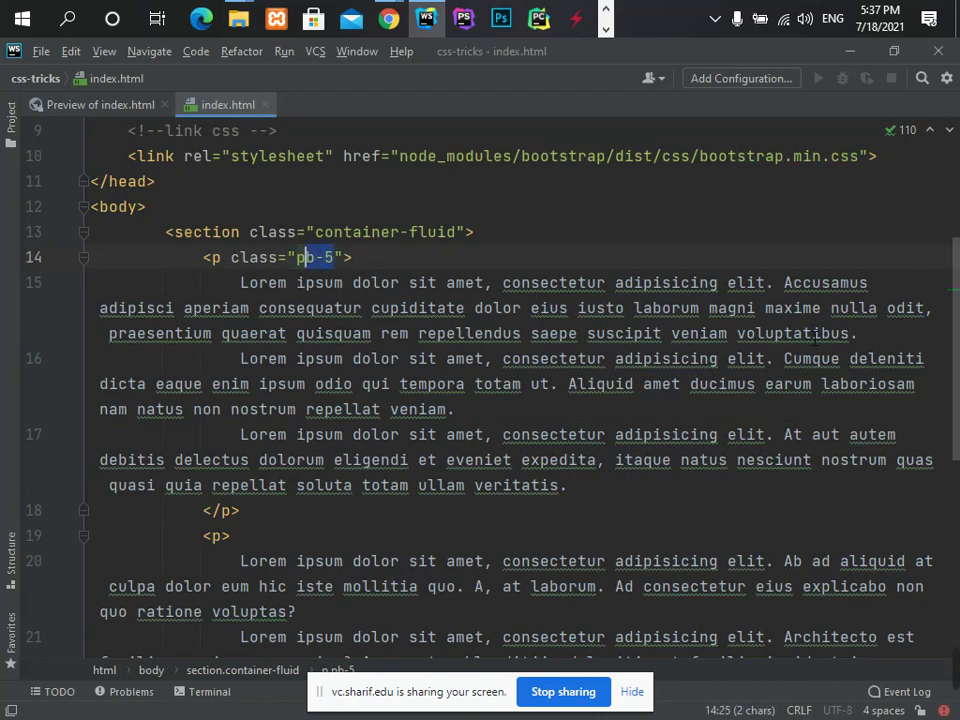
{"action": "key", "text": "BackSpace"}
- Complete the class as pb-xxl-5 via autocomplete and widen Chrome's preview to test it
{"action": "key", "text": "ctrl+space"}
{"action": "type", "text": "-"}
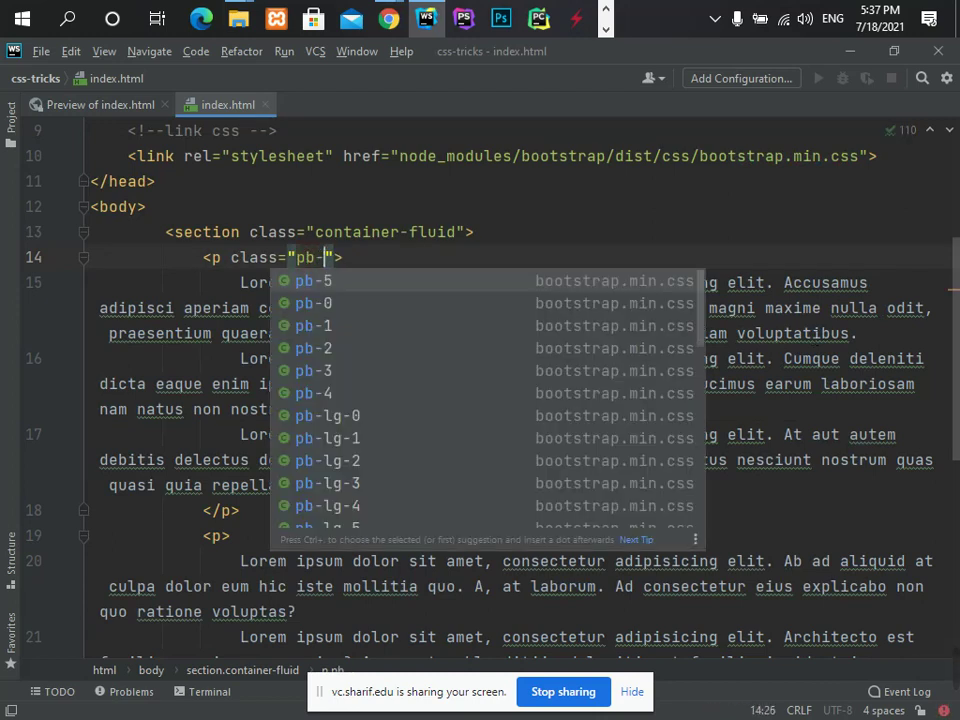
{"action": "type", "text": "xxl"}
{"action": "key", "text": "Down"}
{"action": "key", "text": "Down"}
{"action": "key", "text": "Down"}
{"action": "key", "text": "Down"}
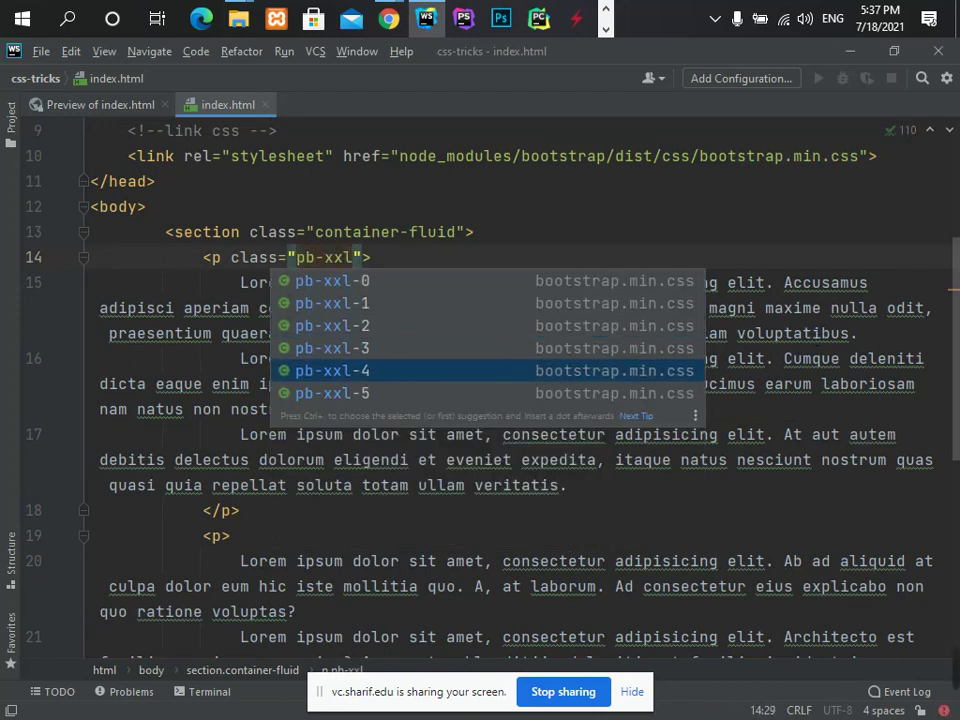
{"action": "key", "text": "Down"}
{"action": "key", "text": "Return"}
{"action": "key", "text": "End"}
{"action": "key", "text": "alt+Tab"}
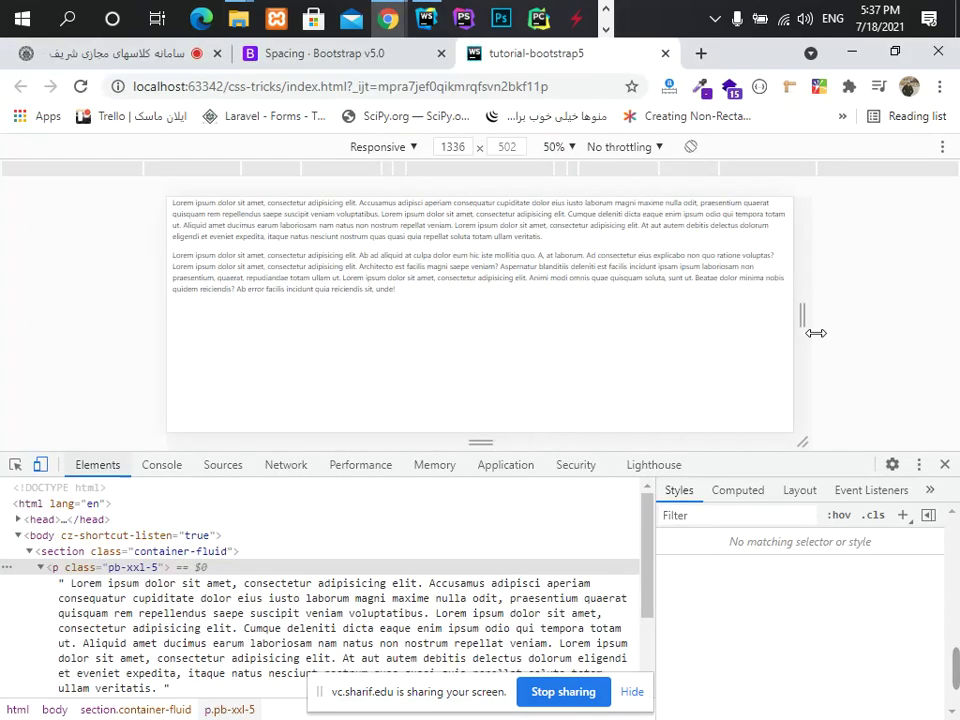
{"action": "mouse_move", "coordinate": [812, 321]}
{"action": "left_mouse_down"}
{"action": "mouse_move", "coordinate": [902, 317]}
{"action": "mouse_move", "coordinate": [825, 339]}
{"action": "left_mouse_up"}
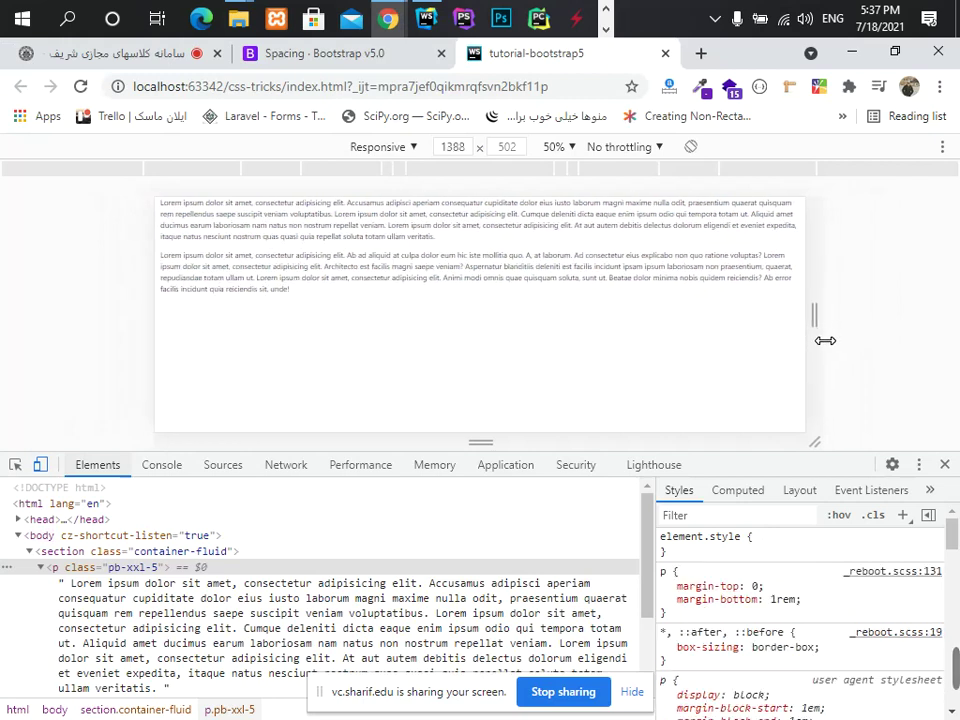
- Add pb-xl-5 to the paragraph and narrow Chrome's responsive preview to check it
{"action": "key", "text": "alt+Tab"}
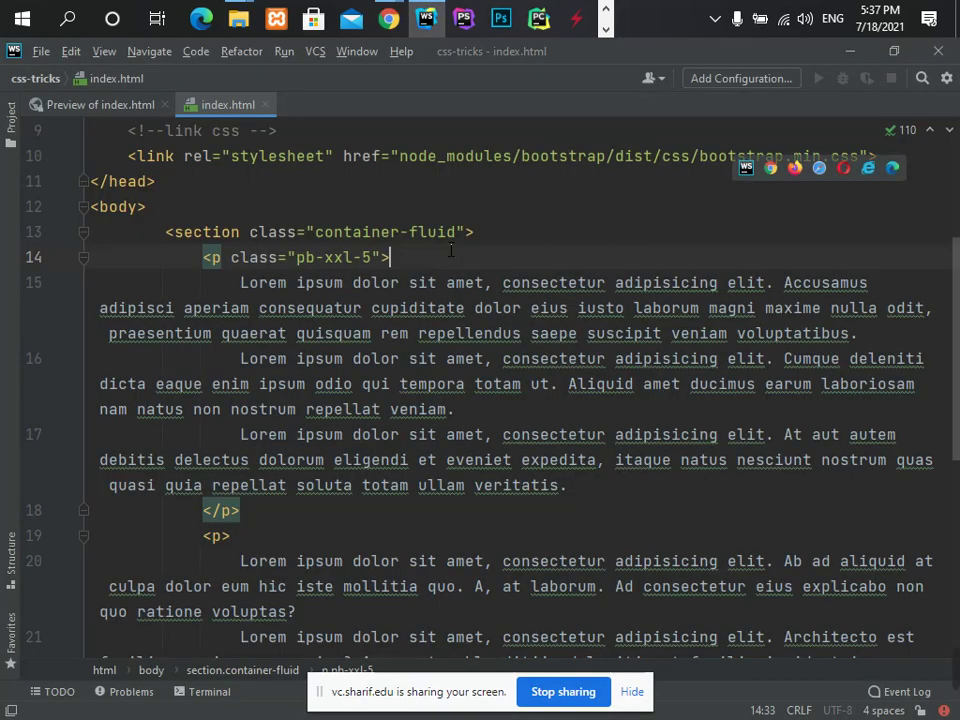
{"action": "type", "text": "pb"}
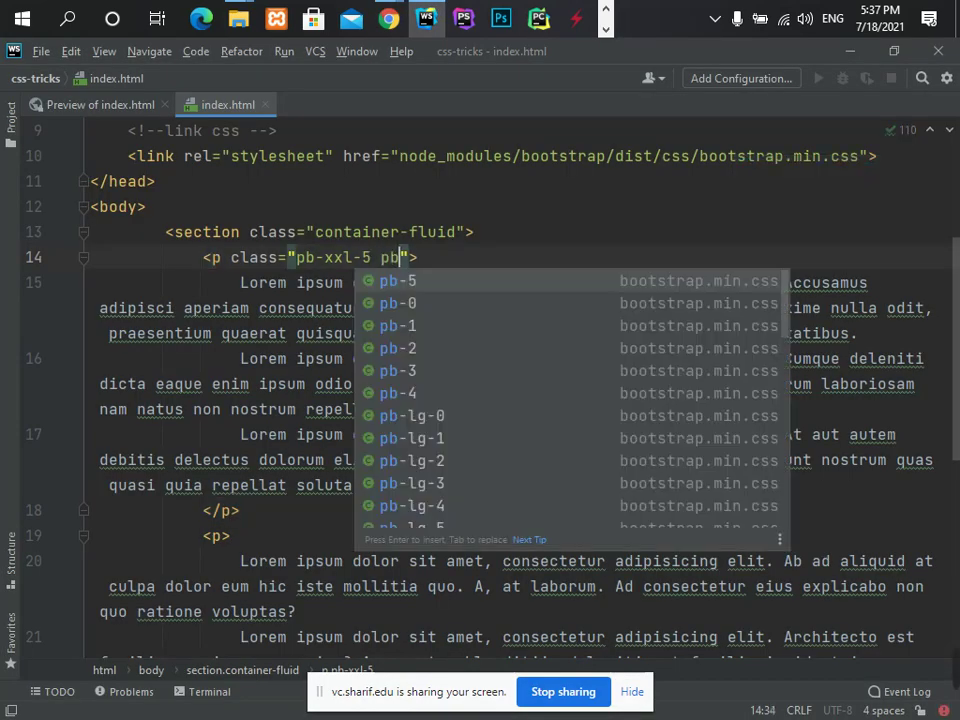
{"action": "type", "text": "-xl"}
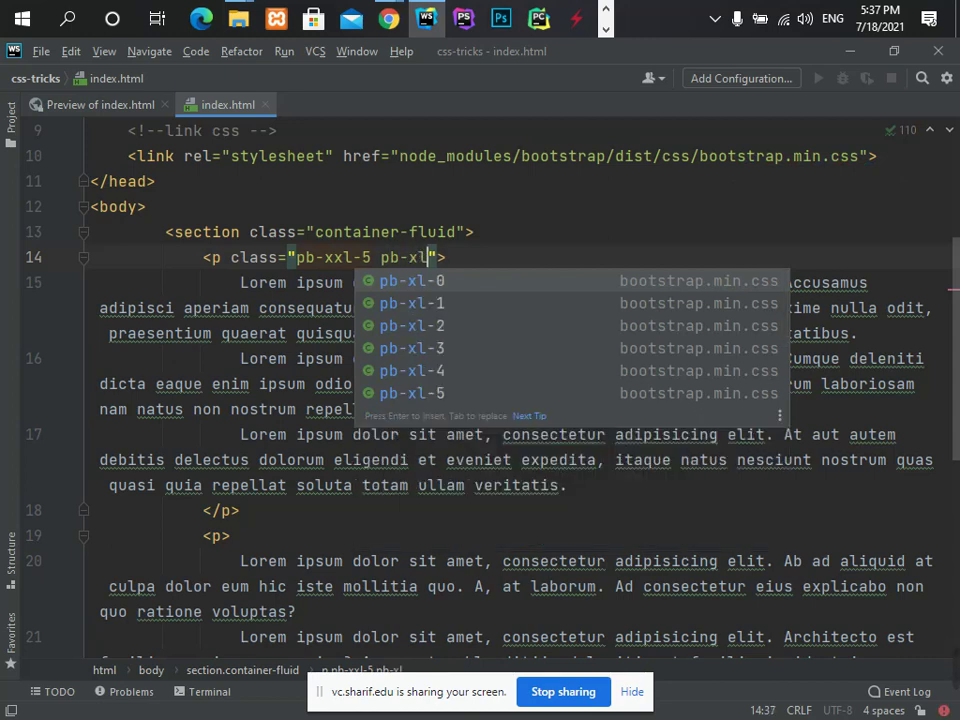
{"action": "key", "text": "Escape"}
{"action": "type", "text": "-5"}
{"action": "key", "text": "alt+Tab"}
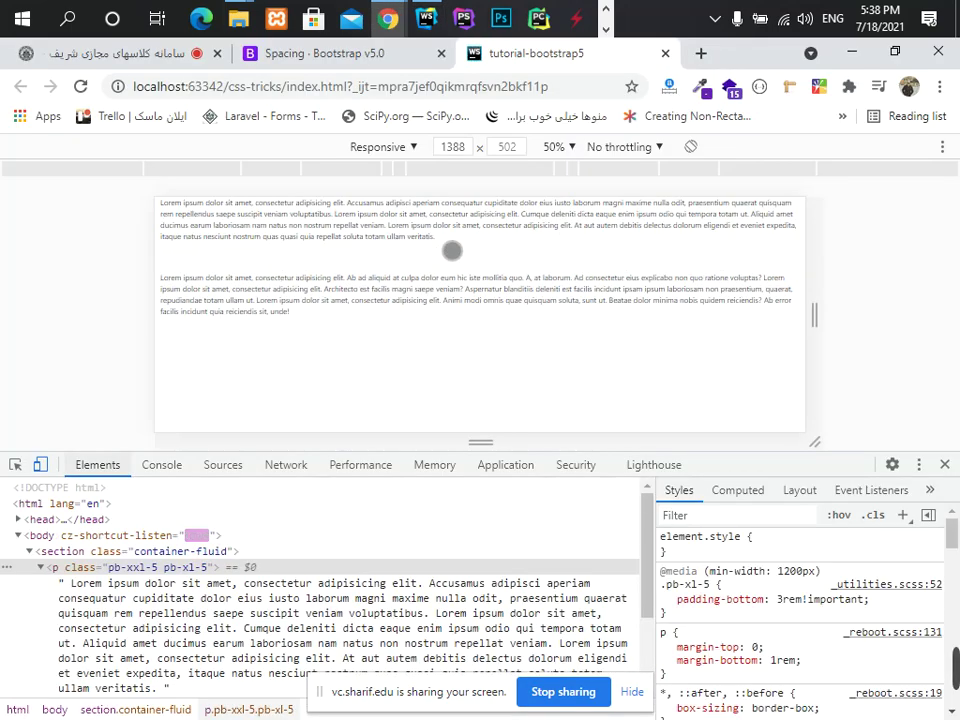
{"action": "mouse_move", "coordinate": [828, 326]}
{"action": "left_mouse_down"}
{"action": "mouse_move", "coordinate": [806, 321]}
{"action": "mouse_move", "coordinate": [771, 334]}
{"action": "left_mouse_up"}
{"action": "key", "text": "alt+Tab"}
- Add pb-lg-2 to the paragraph's classes and check the result in Chrome
{"action": "key", "text": "Left"}
{"action": "key", "text": "Left"}
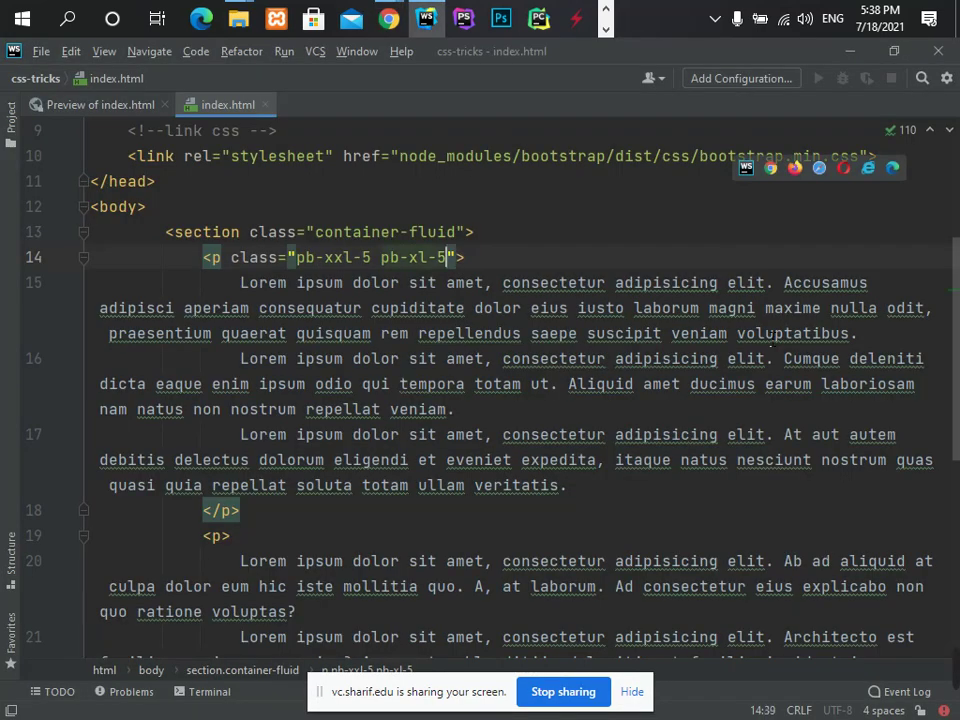
{"action": "type", "text": "pb-"}
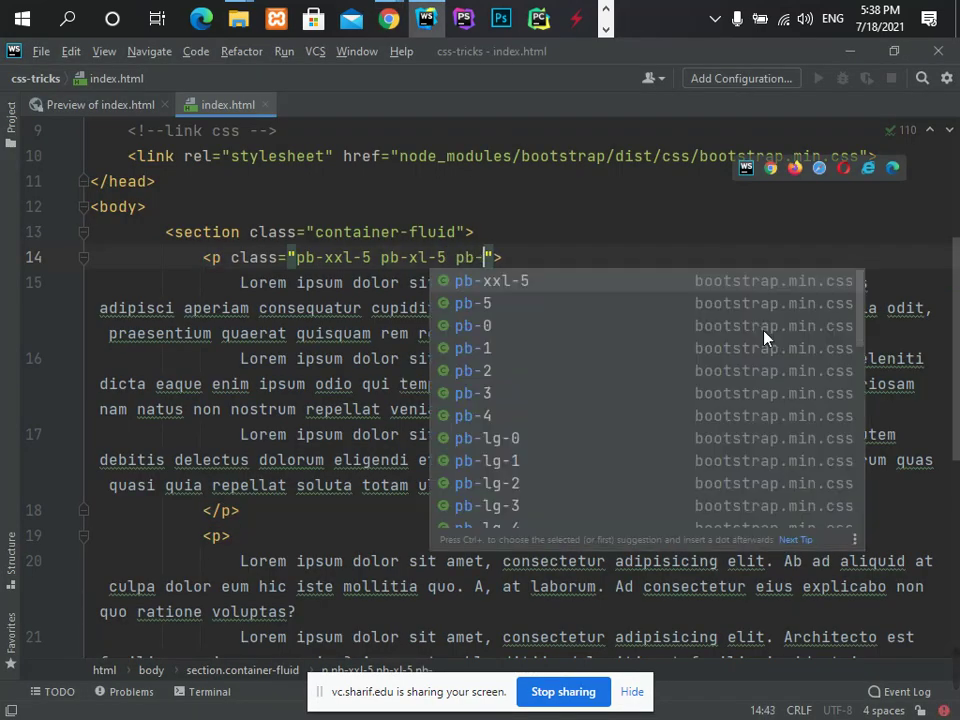
{"action": "type", "text": "lg"}
{"action": "key", "text": "Up"}
{"action": "key", "text": "Up"}
{"action": "key", "text": "Up"}
{"action": "key", "text": "Up"}
{"action": "key", "text": "Return"}
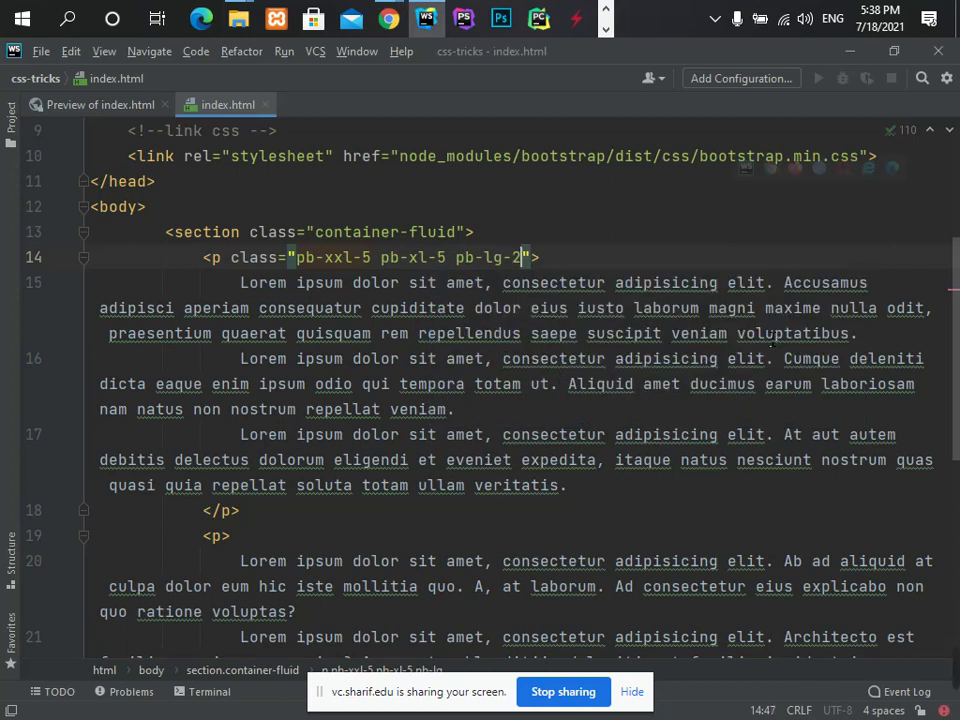
{"action": "key", "text": "alt+Tab"}
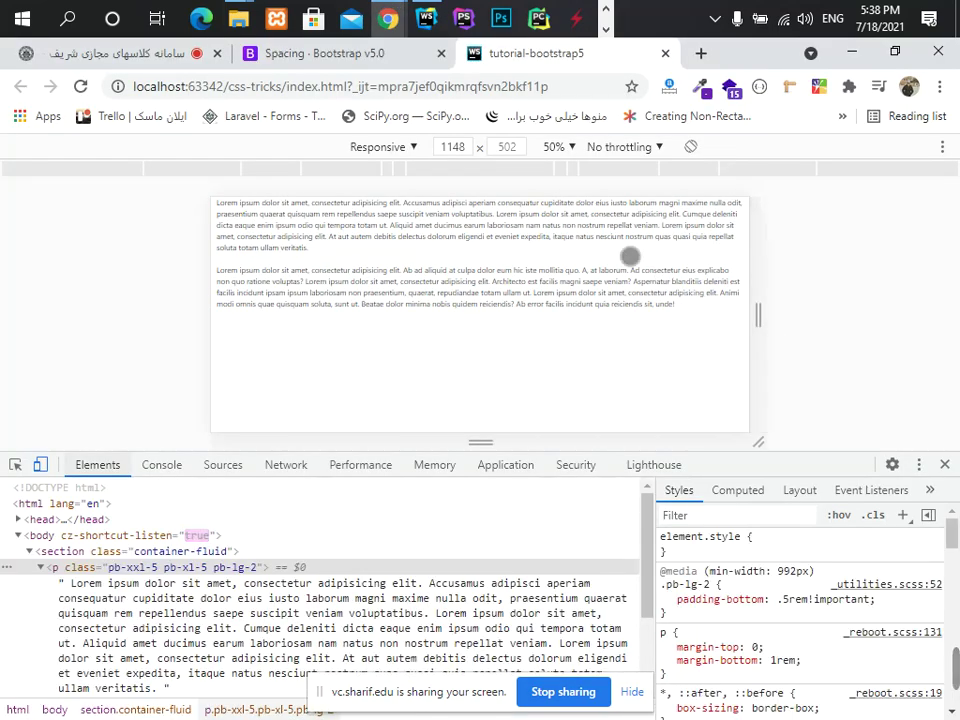
{"action": "key", "text": "alt+Tab"}
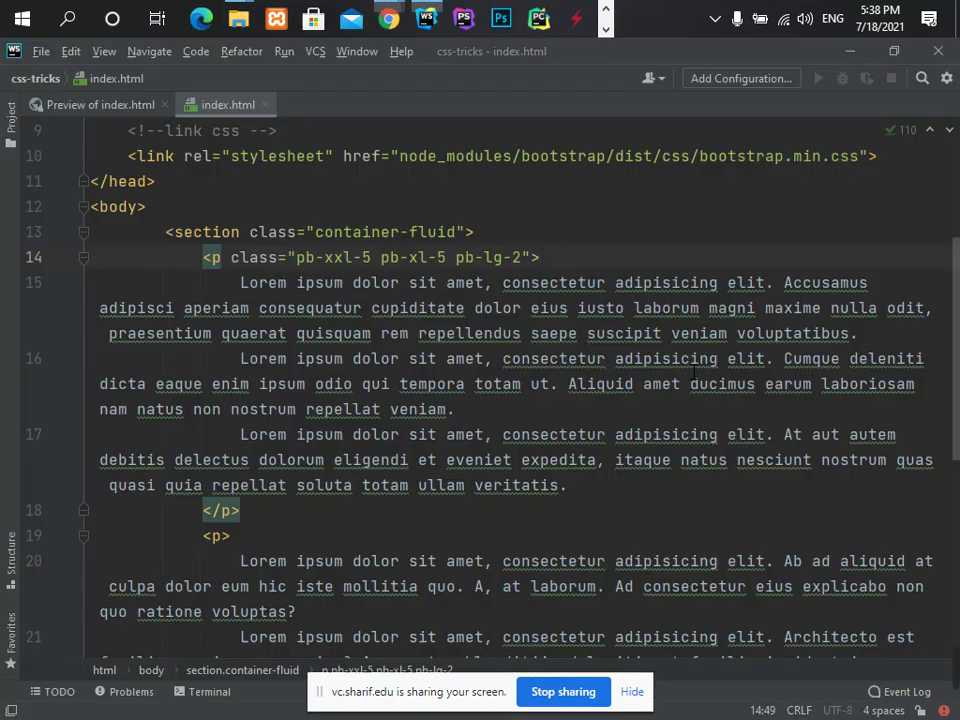
{"action": "key", "text": "Left"}
- Select the pb-xl-5 and pb-lg-2 classes, then go to Chrome's Bootstrap Spacing documentation
{"action": "key", "text": "ctrl+shift+Left"}
{"action": "key", "text": "ctrl+shift+Left"}
{"action": "key", "text": "ctrl+shift+Left"}
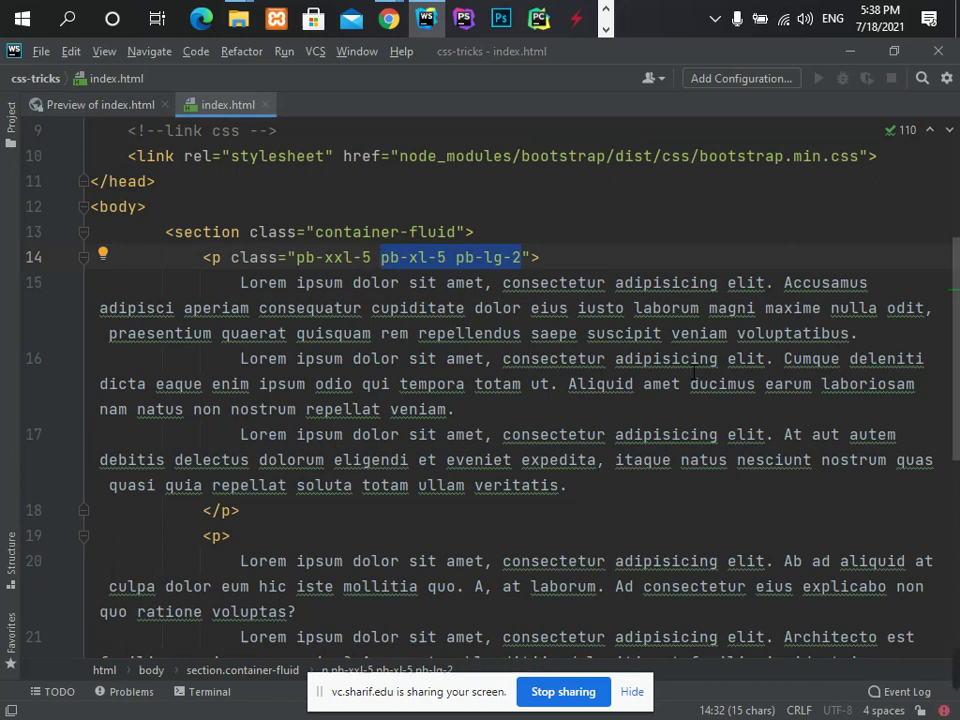
{"action": "key", "text": "alt+Tab"}
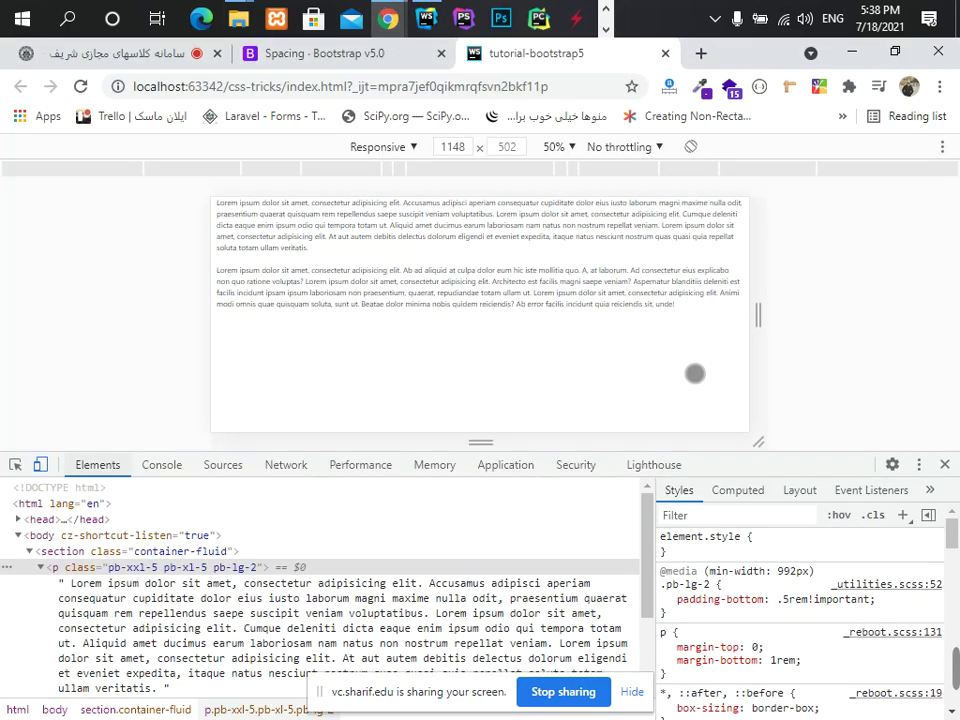
{"action": "left_click", "coordinate": [351, 55]}
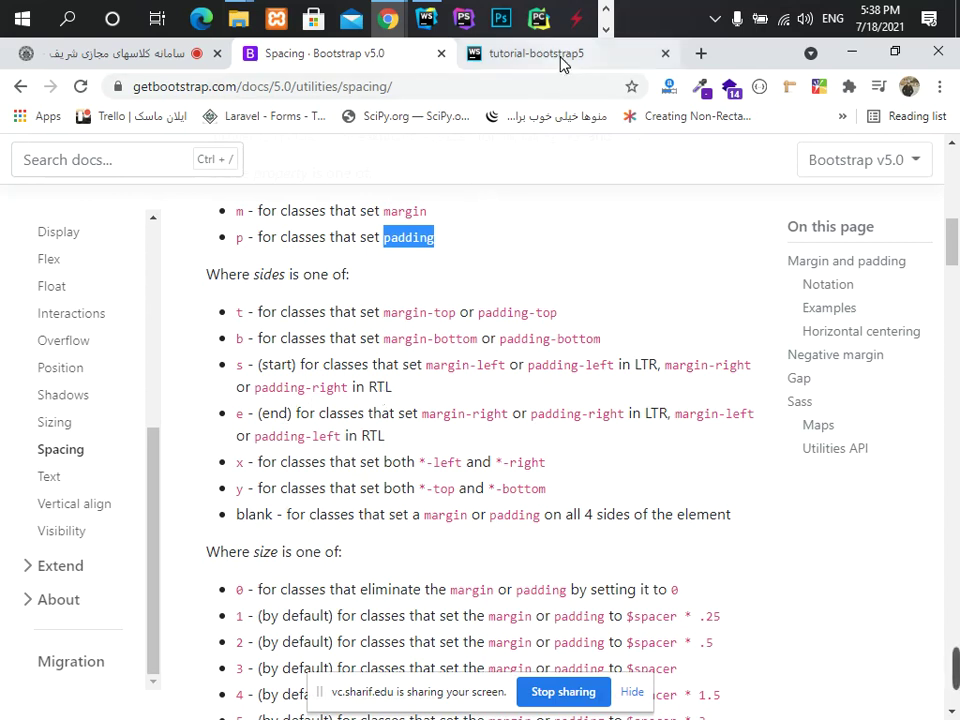
- Highlight 'start' in the Spacing docs' sides list, then return to index.html after pb-lg-2
{"action": "left_click", "coordinate": [520, 53]}
{"action": "left_click", "coordinate": [310, 55]}
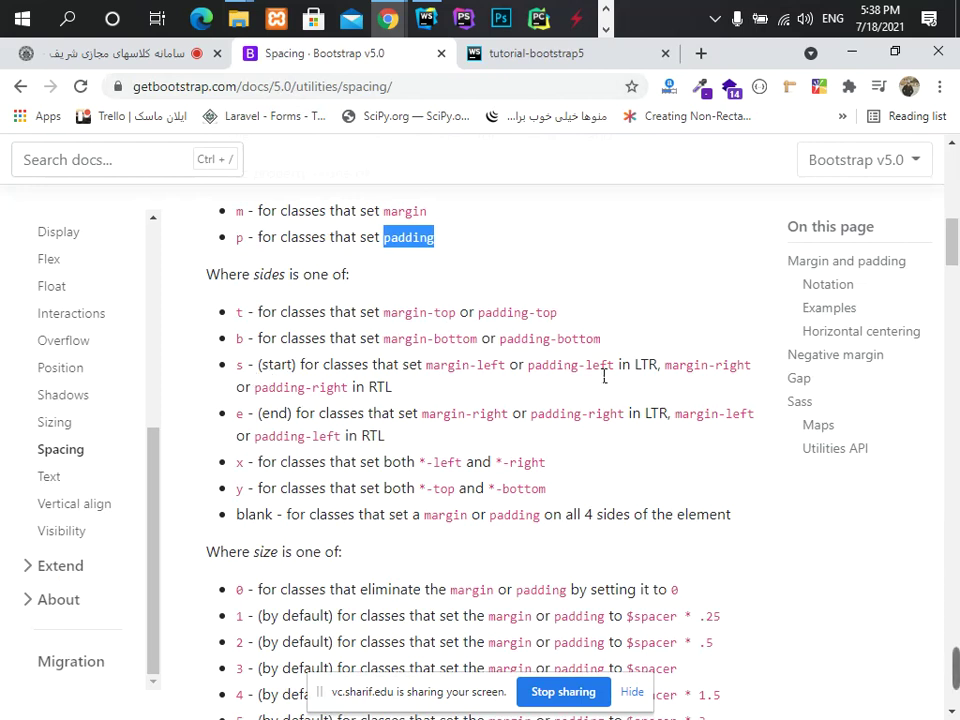
{"action": "double_click", "coordinate": [280, 366]}
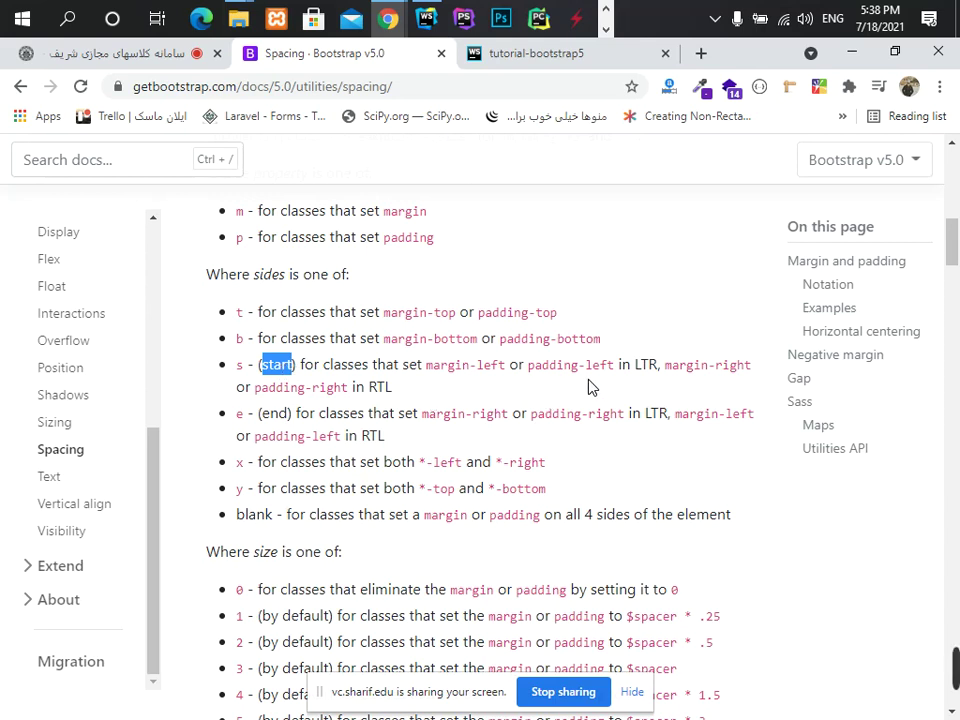
{"action": "key", "text": "alt+Tab"}
{"action": "key", "text": "Right"}
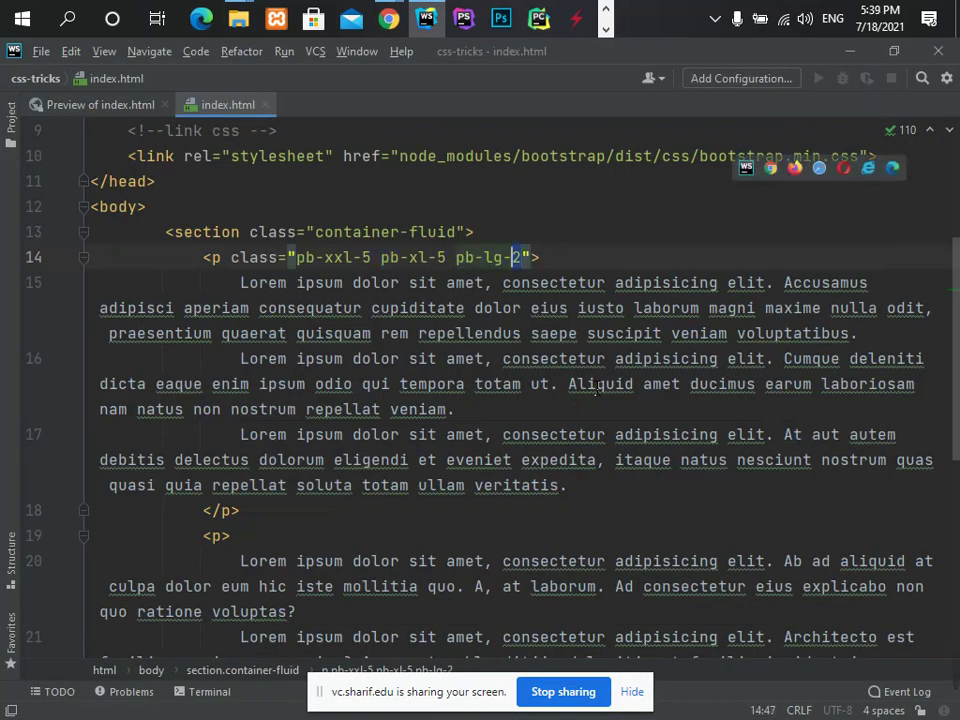
- Replace the pb-xl-5 pb-lg-2 classes with ps-5
{"action": "key", "text": "ctrl+shift+Left"}
{"action": "key", "text": "ctrl+shift+Left"}
{"action": "key", "text": "ctrl+shift+Left"}
{"action": "key", "text": "ctrl+shift+Left"}
{"action": "key", "text": "ctrl+shift+Left"}
{"action": "key", "text": "ctrl+shift+Left"}
{"action": "key", "text": "BackSpace"}
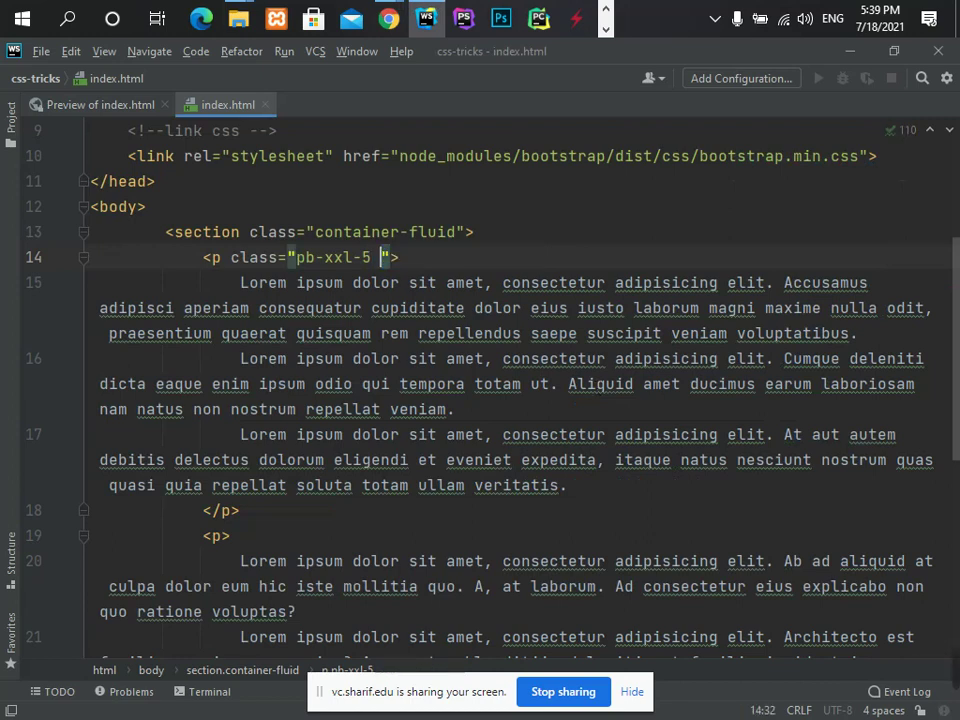
{"action": "type", "text": "ps"}
{"action": "key", "text": "Down"}
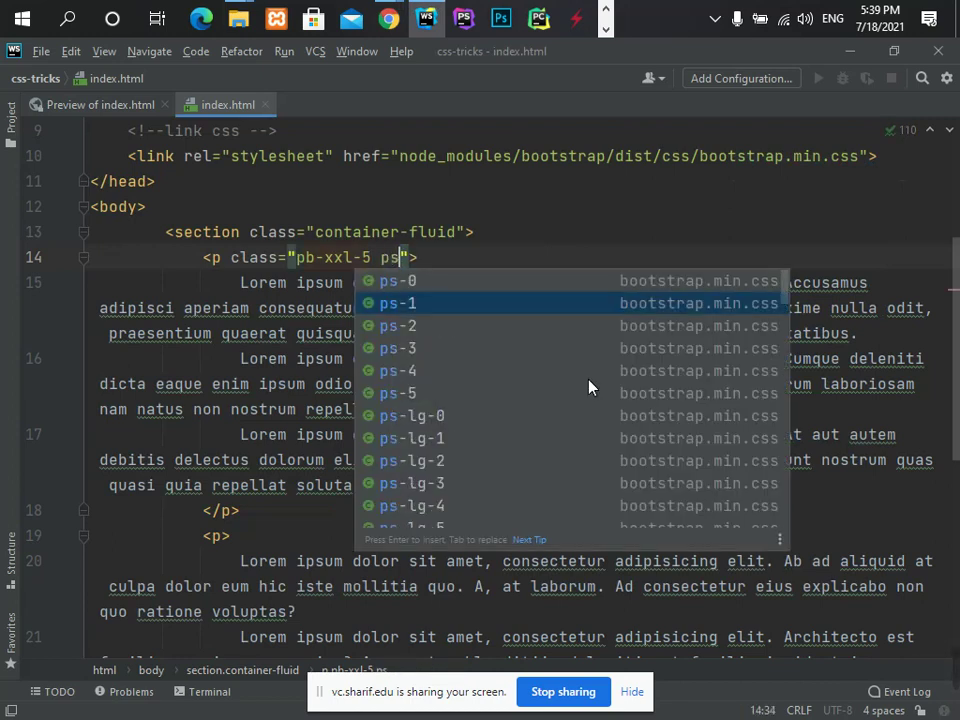
{"action": "key", "text": "Down"}
{"action": "key", "text": "Down"}
{"action": "key", "text": "Down"}
{"action": "key", "text": "Down"}
{"action": "key", "text": "Return"}
- Try a pl class instead, revert to the ps class, and check the left padding in Chrome's preview
{"action": "key", "text": "Left"}
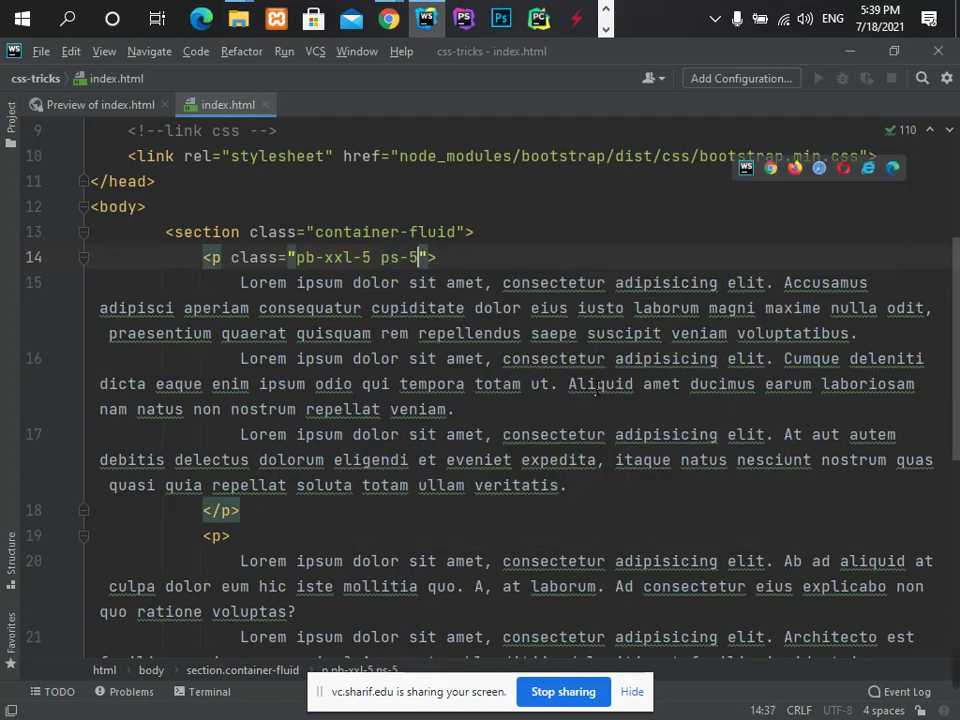
{"action": "key", "text": "Left"}
{"action": "key", "text": "shift+Left"}
{"action": "key", "text": "shift+Left"}
{"action": "key", "text": "shift+Left"}
{"action": "key", "text": "BackSpace"}
{"action": "type", "text": "l"}
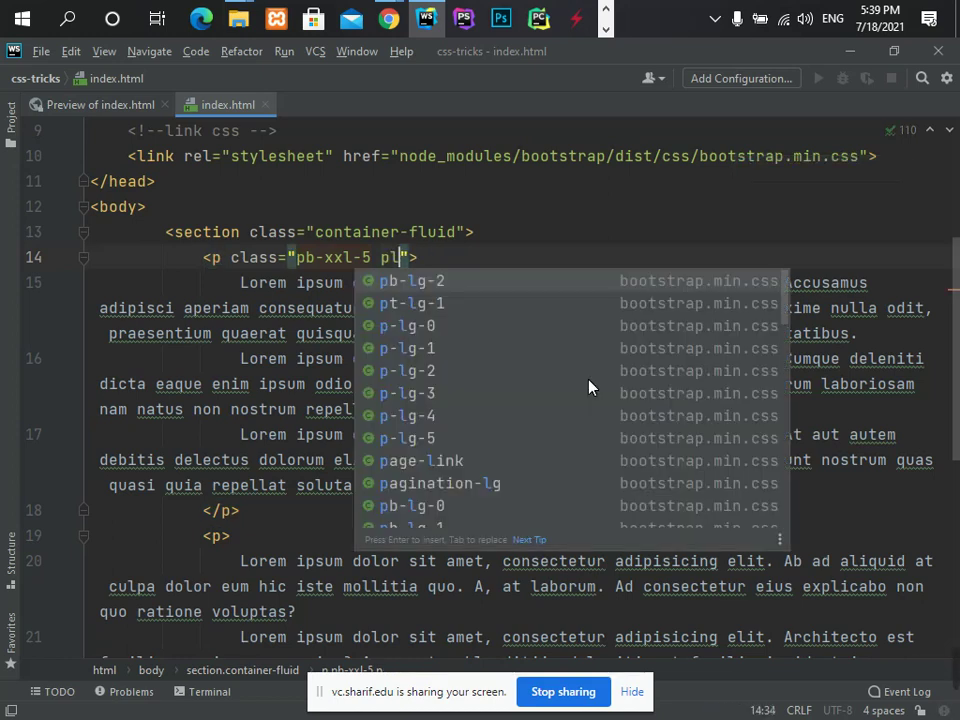
{"action": "key", "text": "Down"}
{"action": "key", "text": "Down"}
{"action": "key", "text": "Down"}
{"action": "key", "text": "Down"}
{"action": "key", "text": "Down"}
{"action": "key", "text": "Down"}
{"action": "key", "text": "Down"}
{"action": "key", "text": "Down"}
{"action": "key", "text": "Down"}
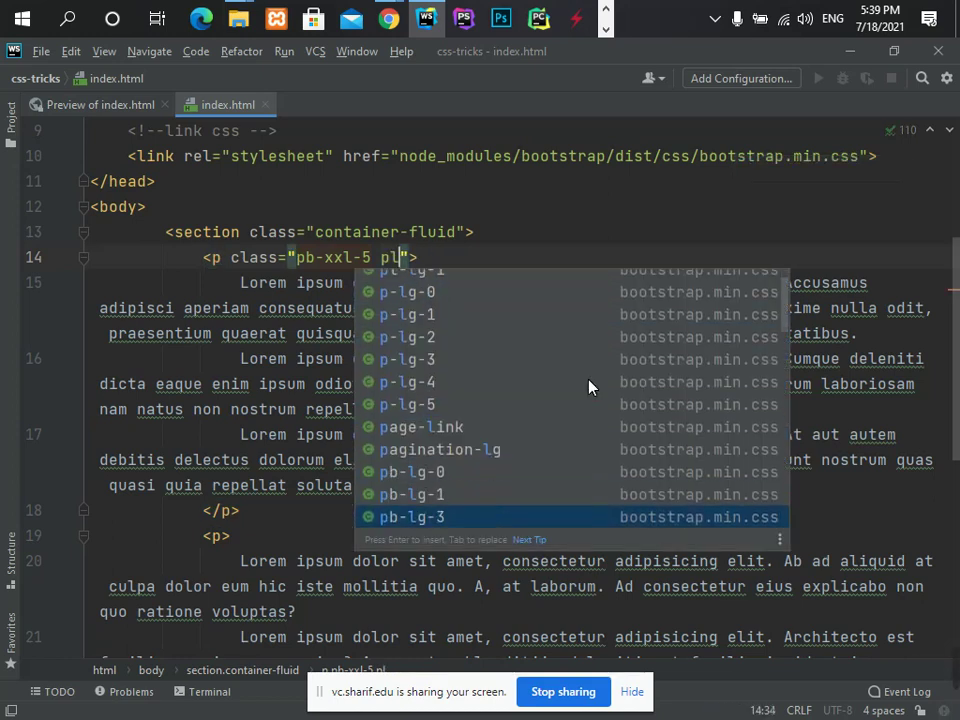
{"action": "key", "text": "Down"}
{"action": "key", "text": "Down"}
{"action": "key", "text": "Down"}
{"action": "key", "text": "Down"}
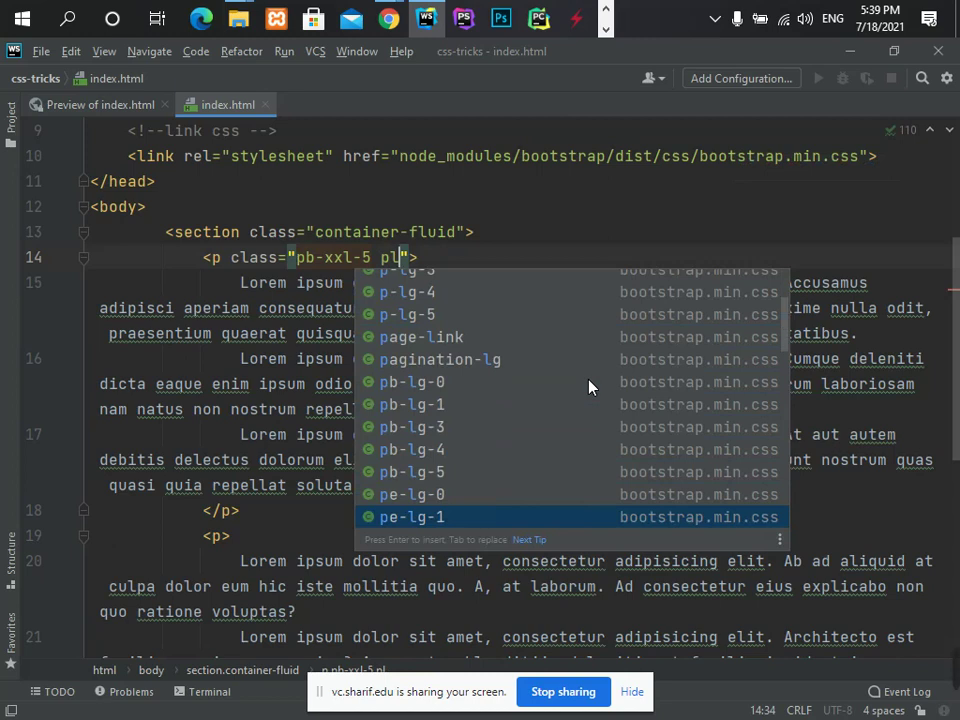
{"action": "key", "text": "BackSpace"}
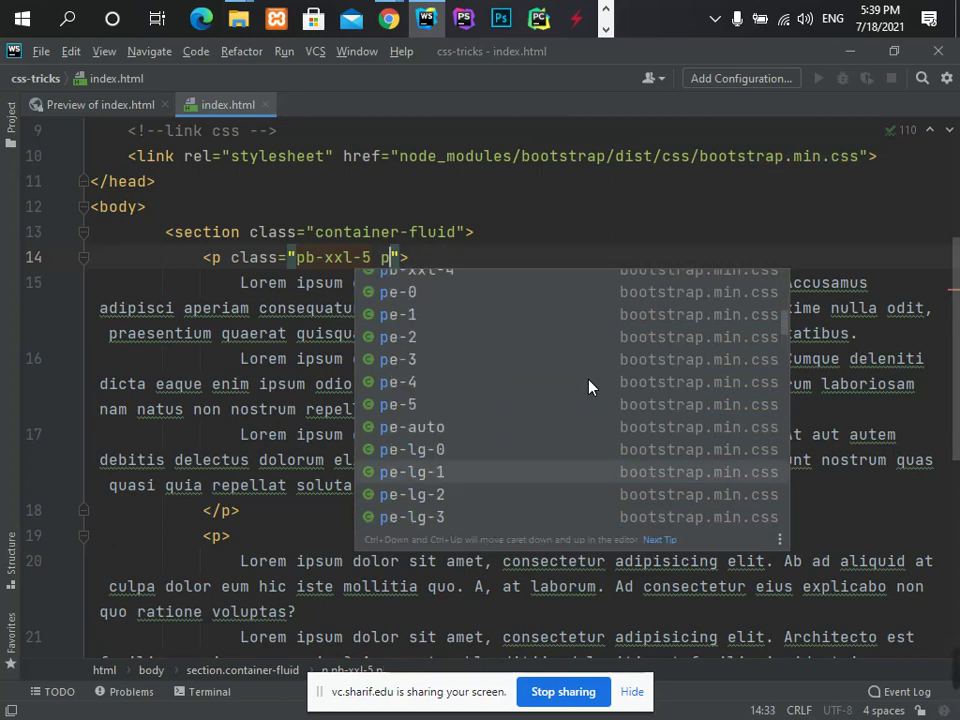
{"action": "type", "text": "s"}
{"action": "key", "text": "Down"}
{"action": "key", "text": "Down"}
{"action": "key", "text": "Down"}
{"action": "key", "text": "Down"}
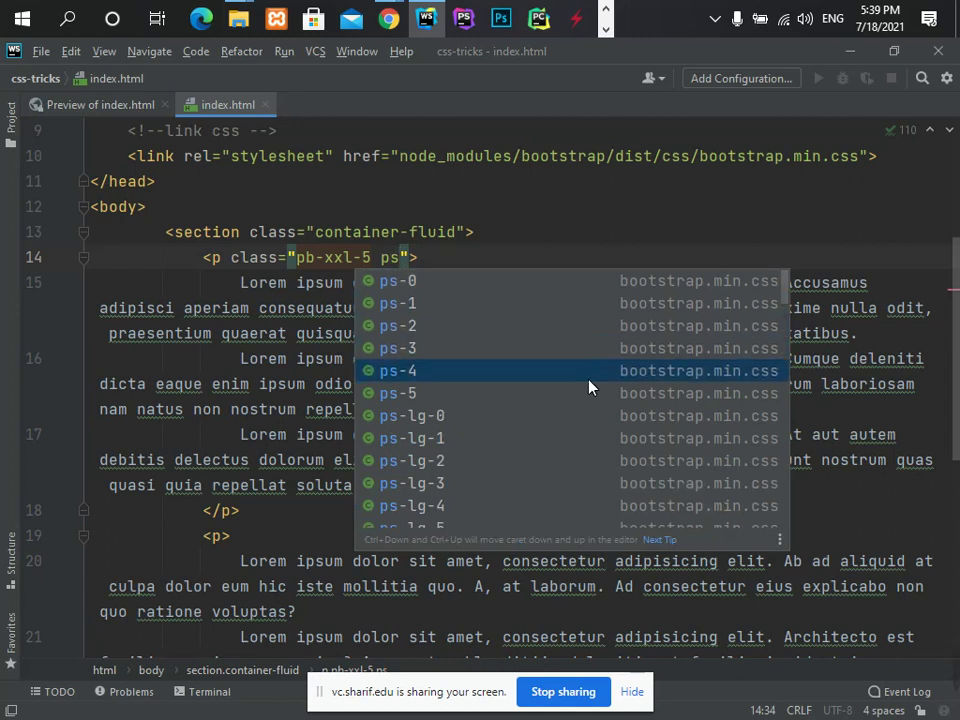
{"action": "key", "text": "Return"}
{"action": "key", "text": "alt+Tab"}
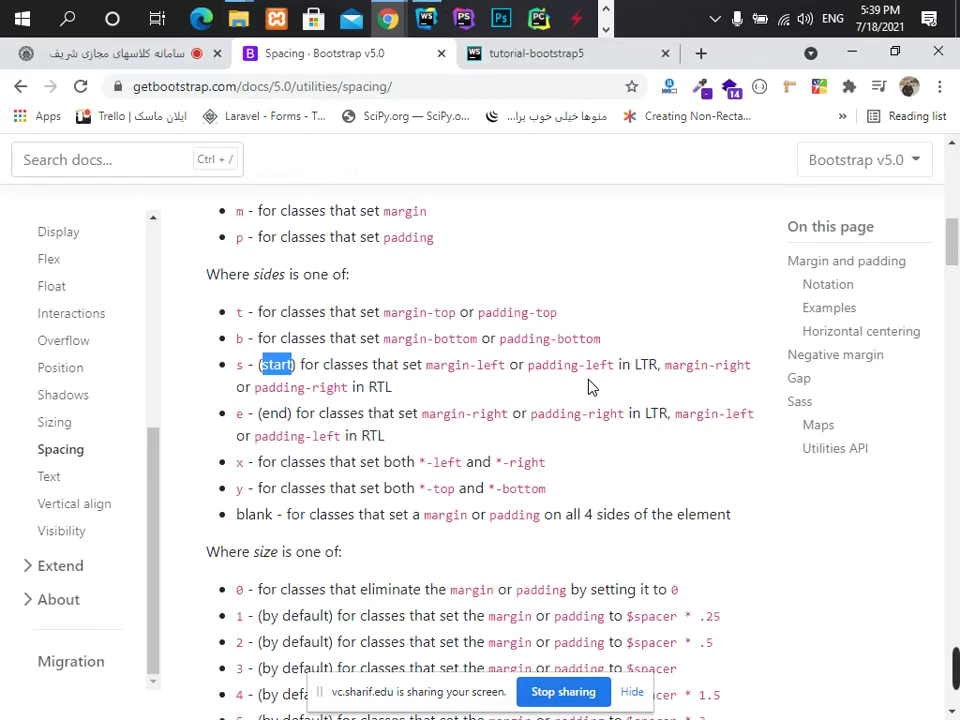
{"action": "key", "text": "ctrl+Tab"}
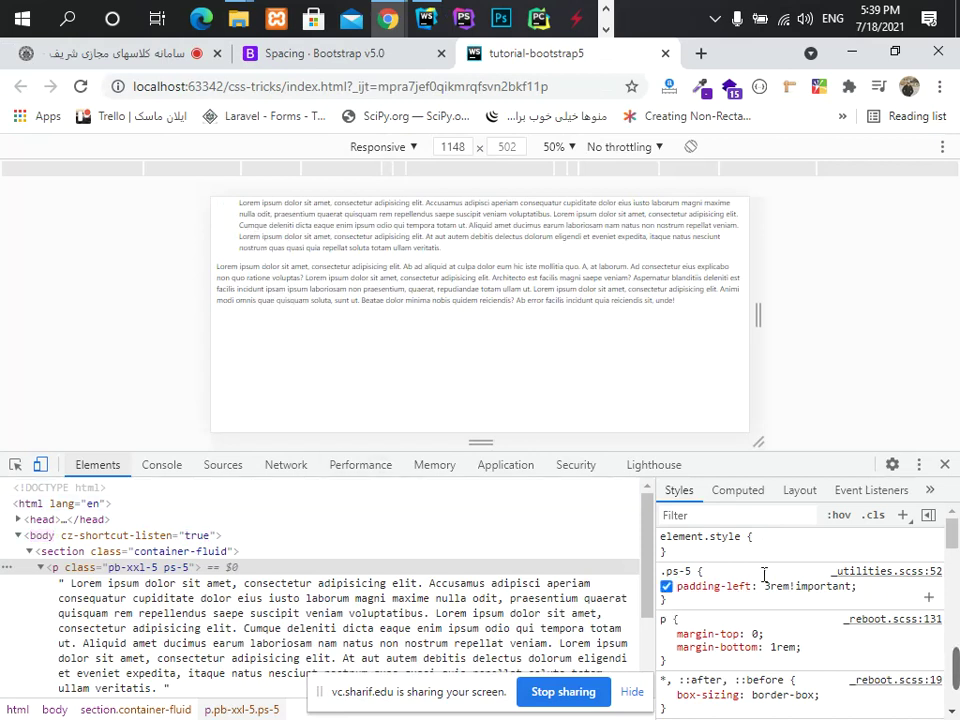
{"action": "key", "text": "alt+Tab"}
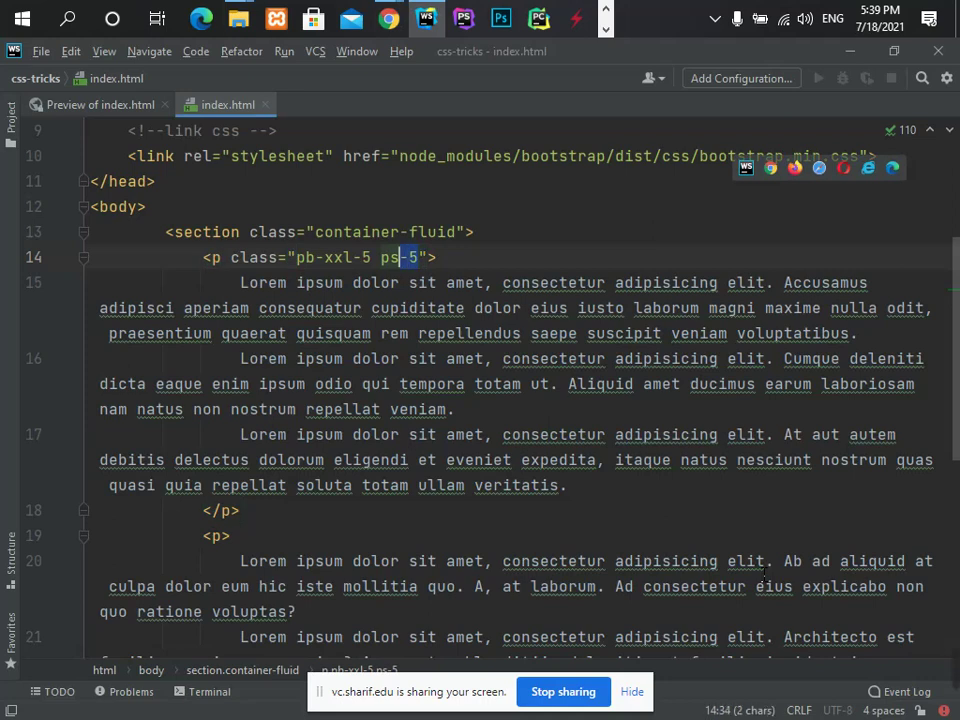
- Change ps-5 to ps-xxl-5 and widen Chrome's preview to test the xxl padding
{"action": "key", "text": "BackSpace"}
{"action": "key", "text": "ctrl+space"}
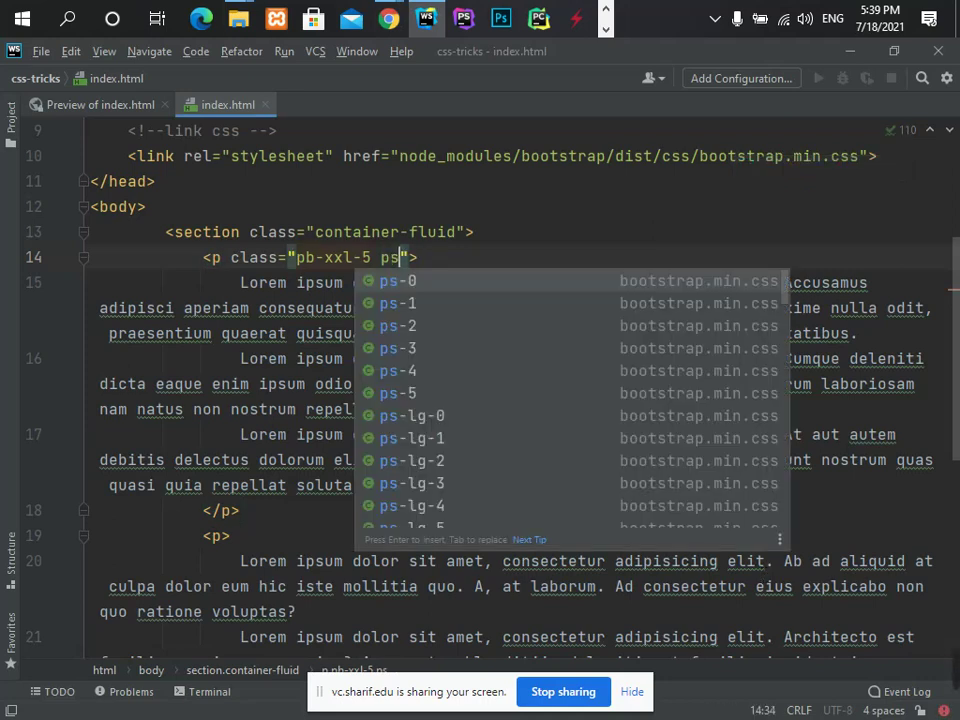
{"action": "key", "text": "Down"}
{"action": "key", "text": "Up"}
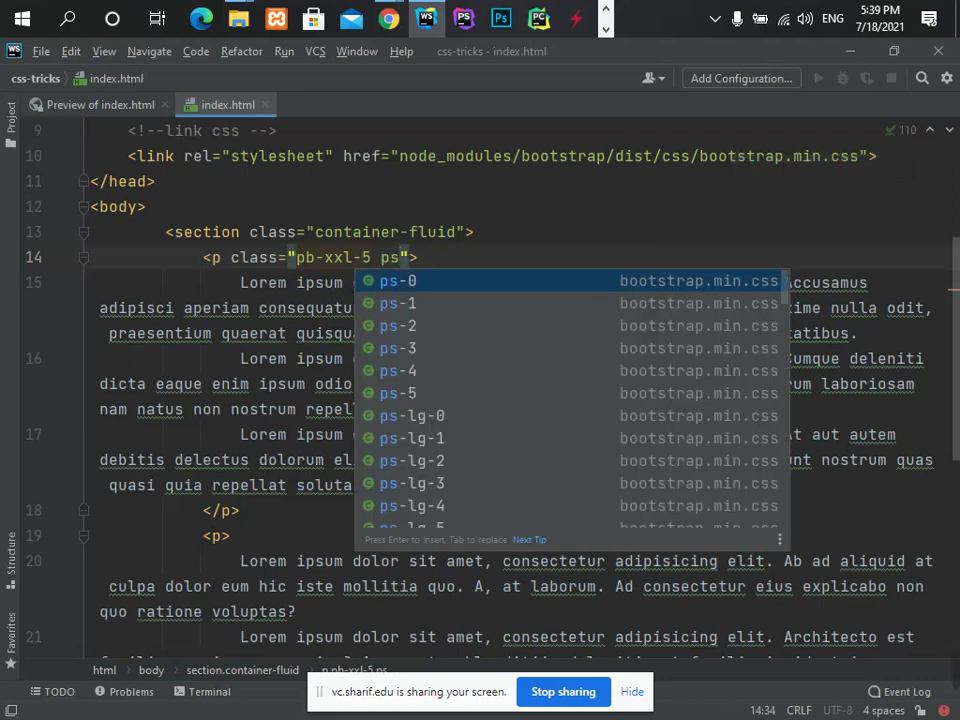
{"action": "type", "text": "-xx"}
{"action": "key", "text": "Up"}
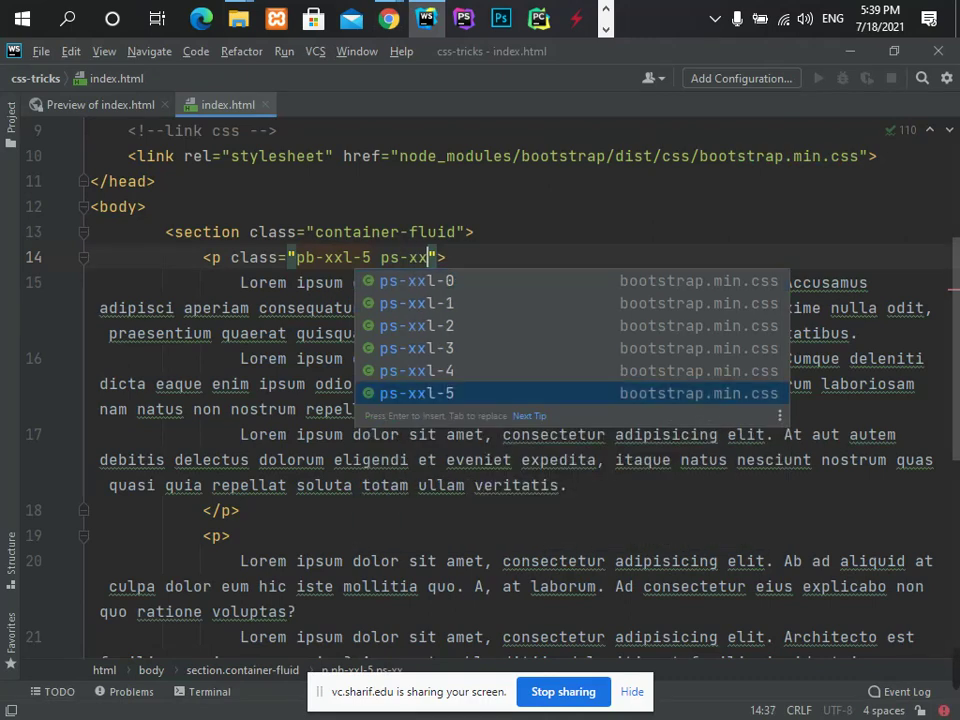
{"action": "key", "text": "Return"}
{"action": "key", "text": "alt+Tab"}
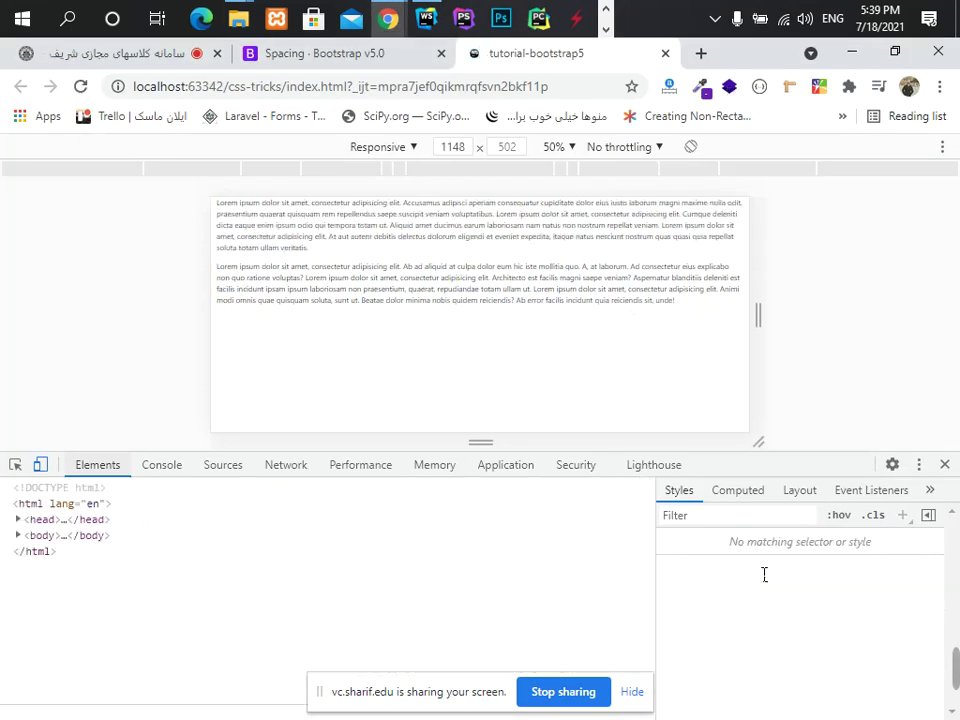
{"action": "mouse_move", "coordinate": [760, 315]}
{"action": "left_mouse_down"}
{"action": "mouse_move", "coordinate": [912, 323]}
{"action": "mouse_move", "coordinate": [818, 341]}
{"action": "left_mouse_up"}
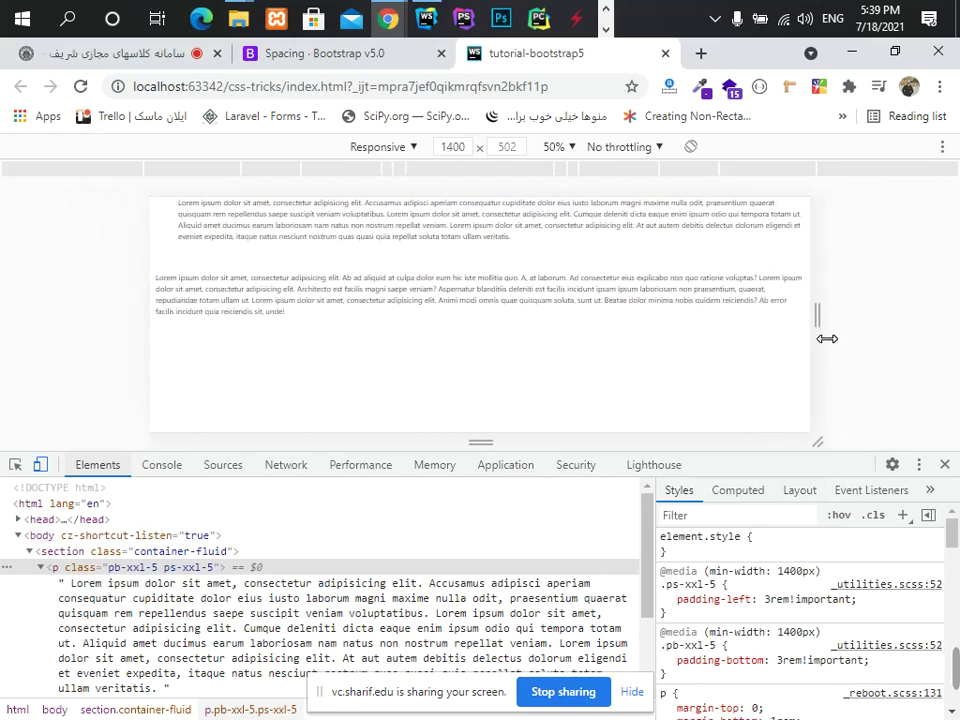
{"action": "key", "text": "alt+Tab"}
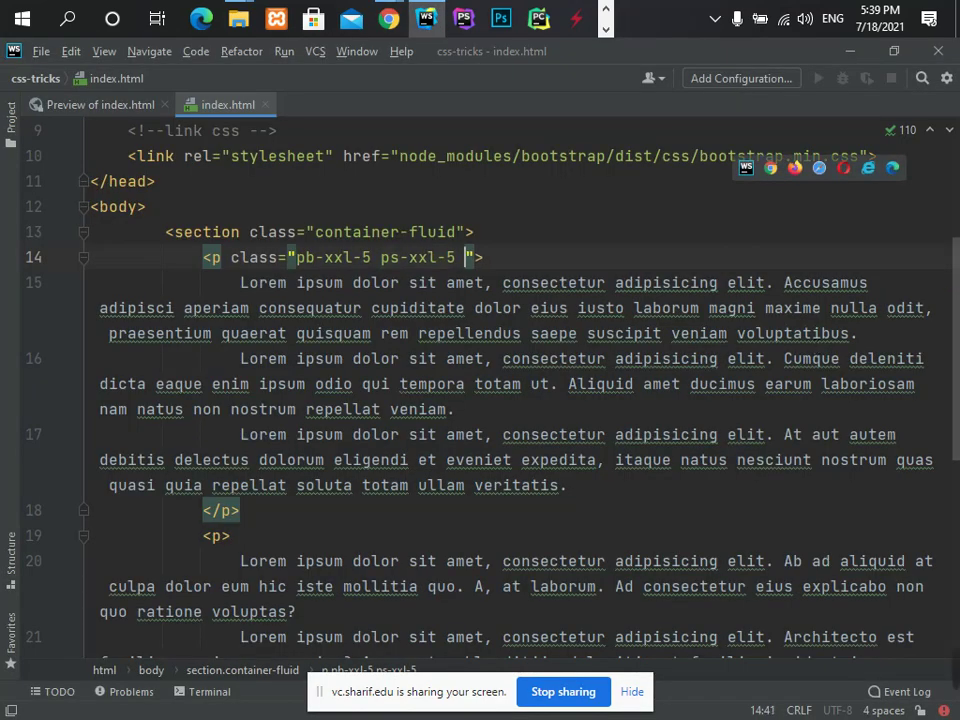
- Add ps-xl-3 and narrow Chrome's preview to 1120 px
{"action": "type", "text": "ps-"}
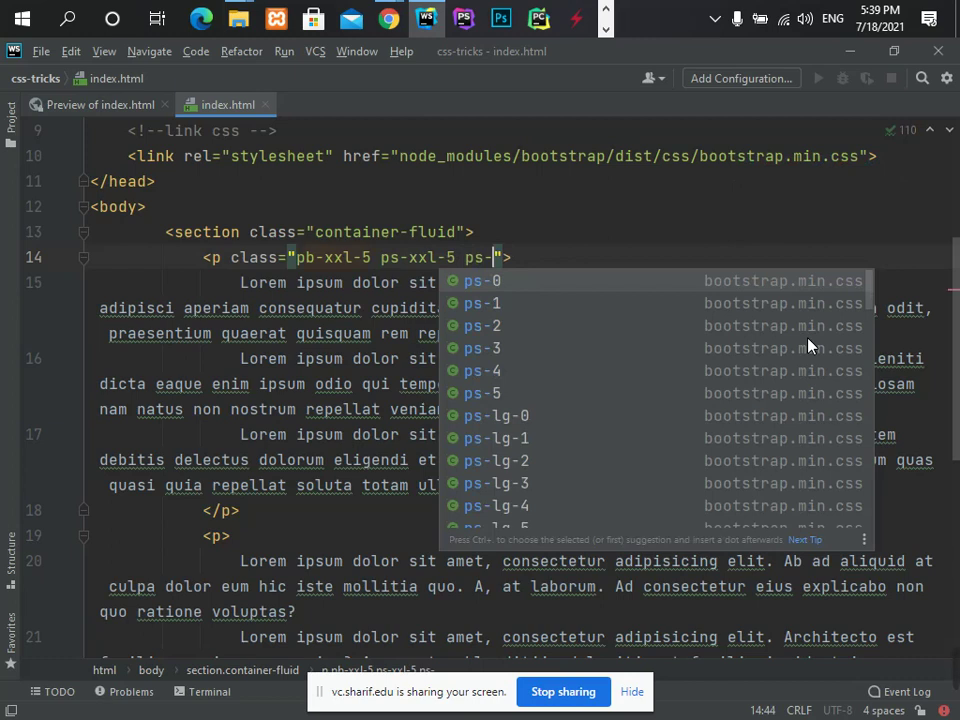
{"action": "type", "text": "xl"}
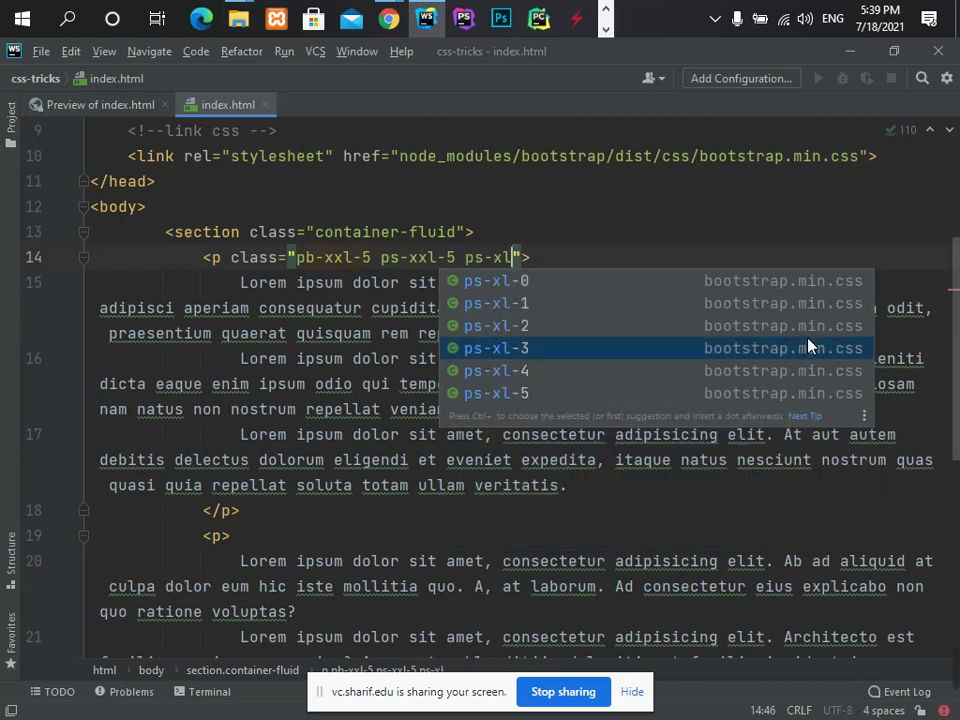
{"action": "key", "text": "Escape"}
{"action": "type", "text": "-3"}
{"action": "key", "text": "alt+Tab"}
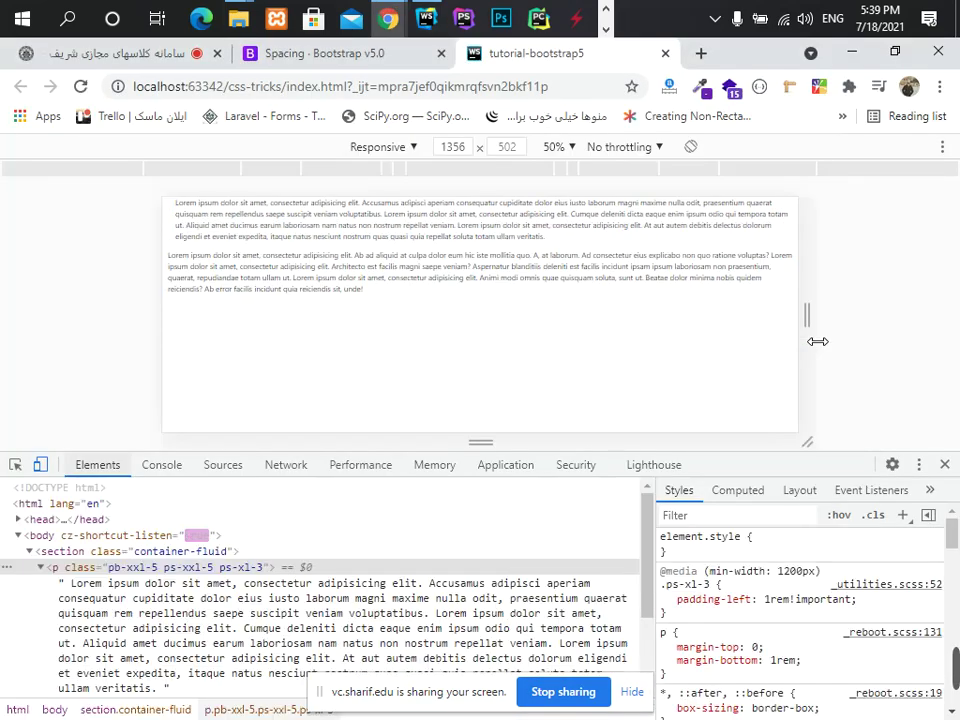
{"action": "left_click_drag", "start_coordinate": [814, 336], "coordinate": [761, 355]}
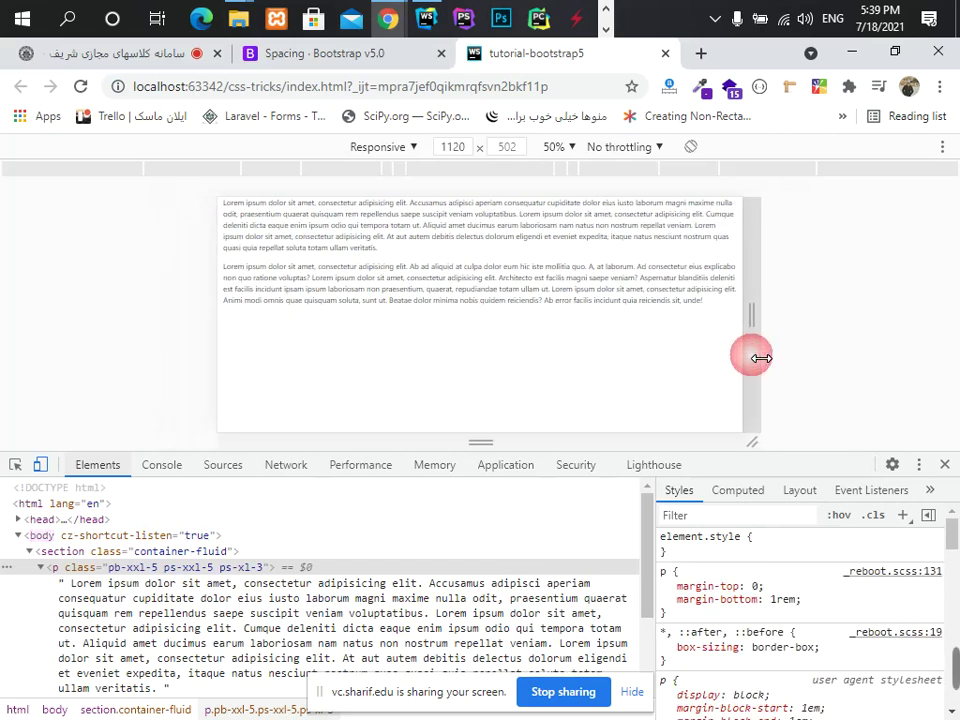
- Add ps-lg-5 to the paragraph and narrow Chrome's preview to 928 px
{"action": "key", "text": "alt+Tab"}
{"action": "key", "text": "Left"}
{"action": "key", "text": "Left"}
{"action": "type", "text": "p"}
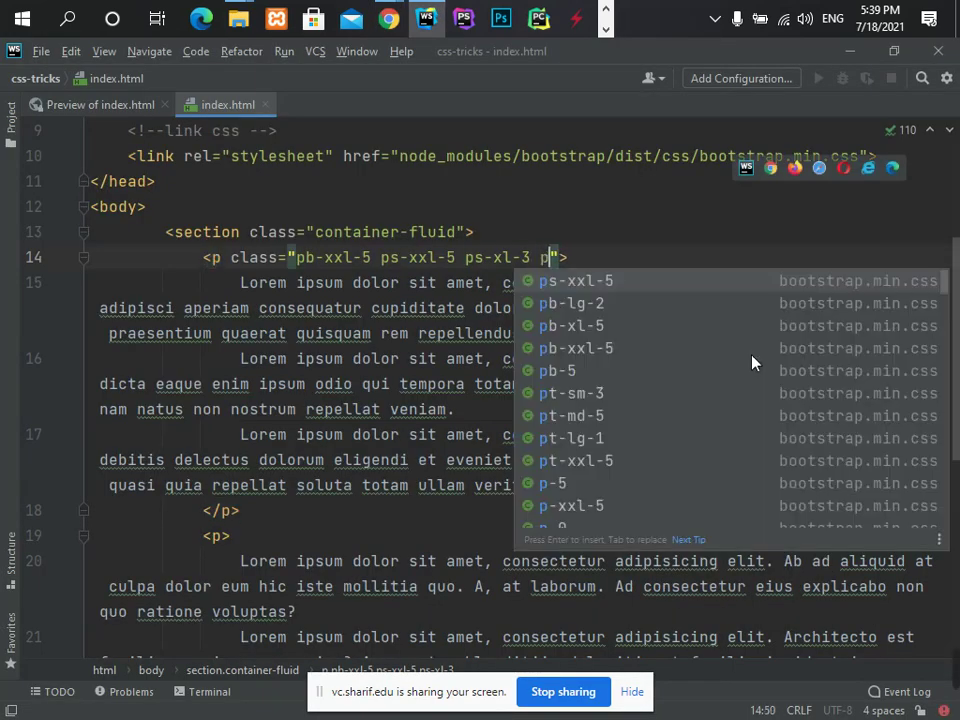
{"action": "type", "text": "l"}
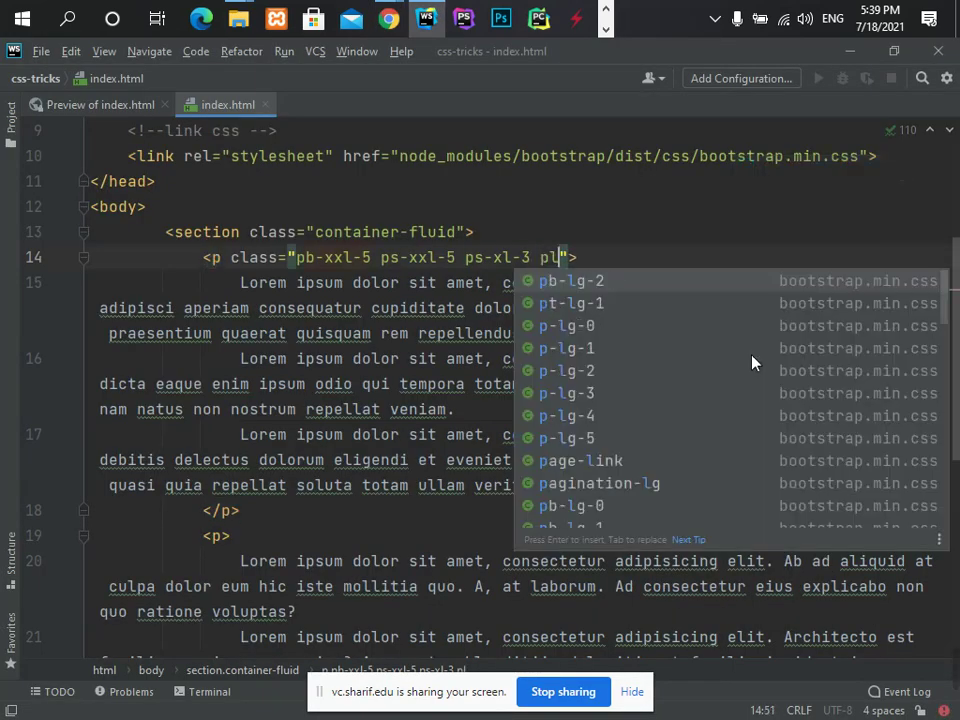
{"action": "type", "text": "-lg"}
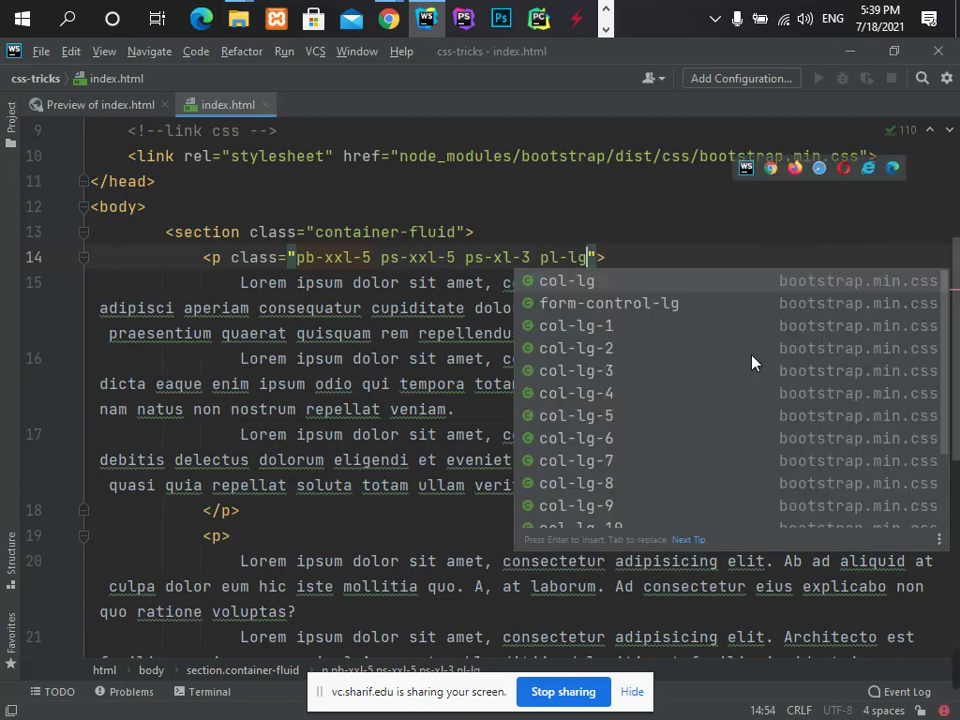
{"action": "key", "text": "BackSpace"}
{"action": "key", "text": "BackSpace"}
{"action": "key", "text": "BackSpace"}
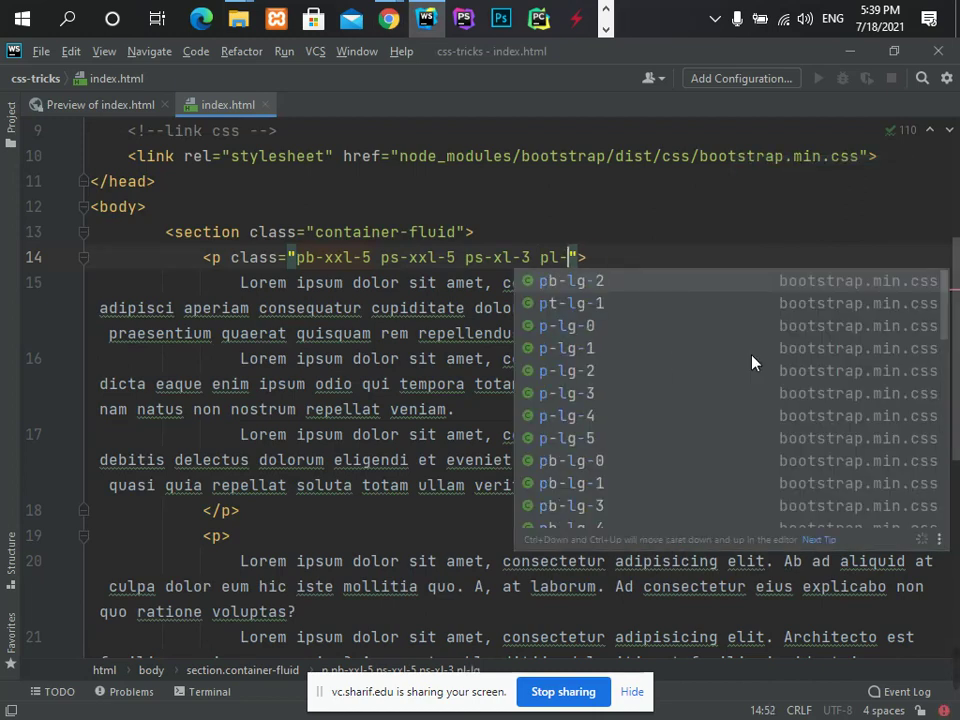
{"action": "key", "text": "BackSpace"}
{"action": "type", "text": "s-lg"}
{"action": "key", "text": "Down"}
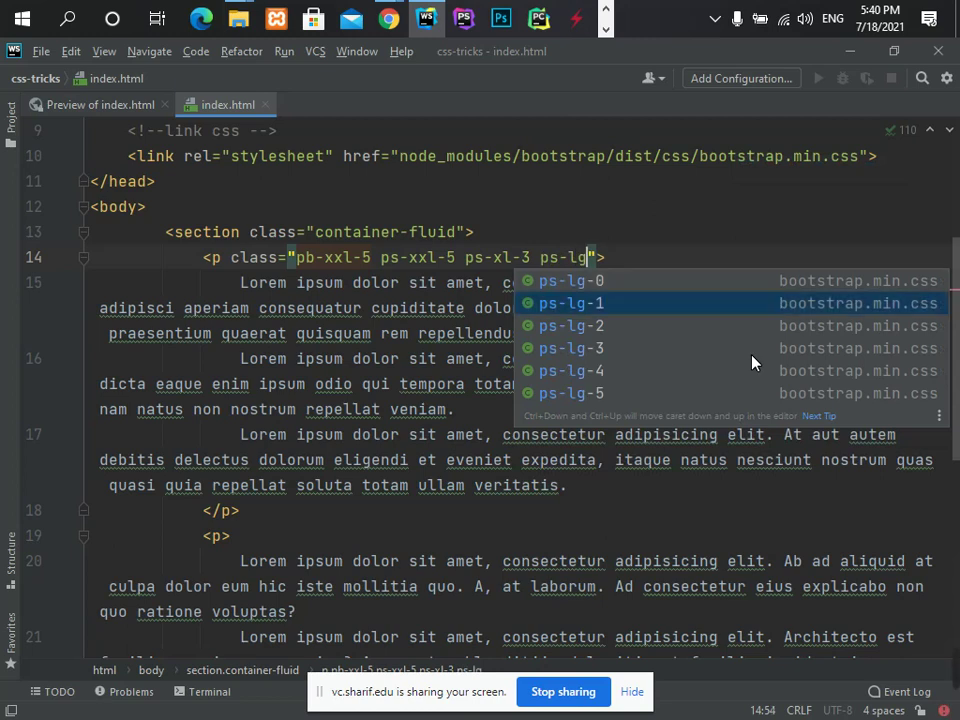
{"action": "key", "text": "Down"}
{"action": "key", "text": "Down"}
{"action": "key", "text": "Down"}
{"action": "key", "text": "Down"}
{"action": "key", "text": "Return"}
{"action": "key", "text": "alt+Tab"}
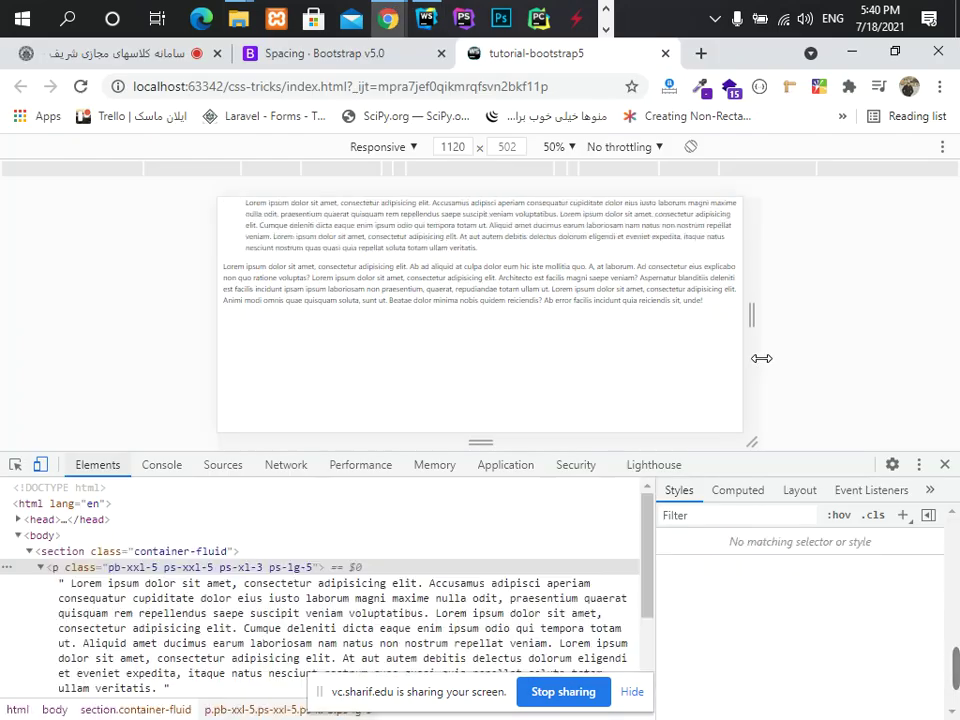
{"action": "left_click_drag", "start_coordinate": [762, 358], "coordinate": [716, 374]}
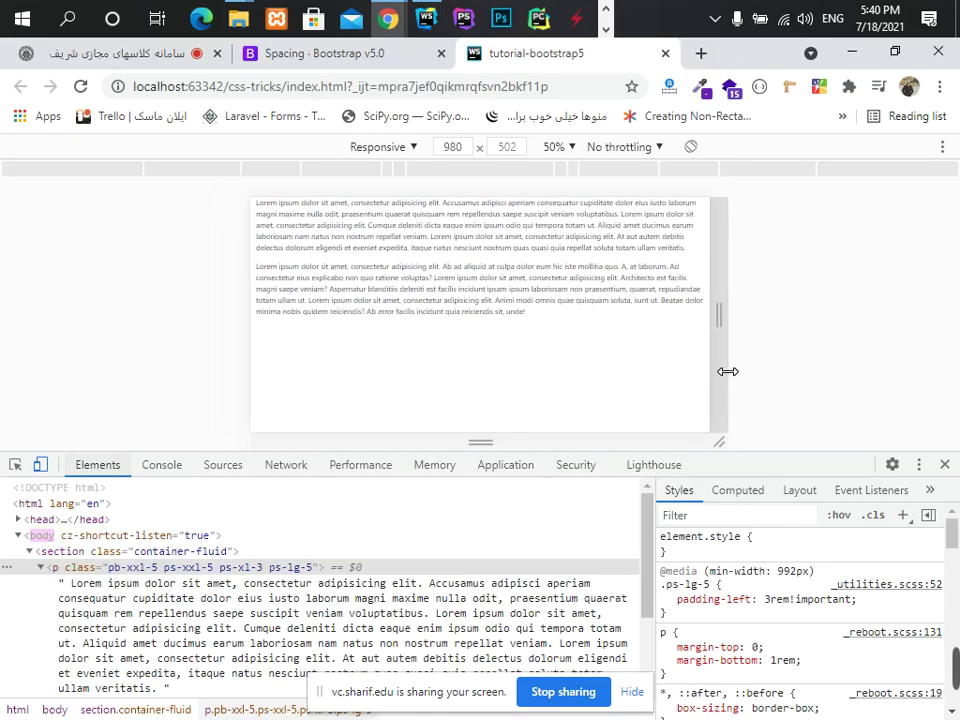
{"action": "key", "text": "alt+Tab"}
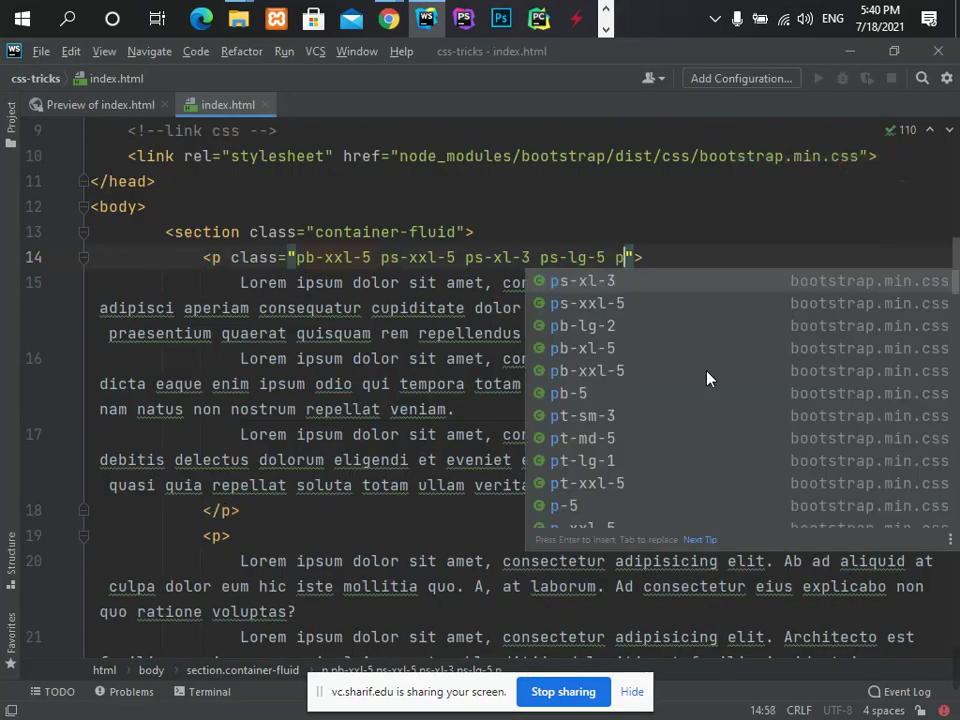
- Add ps-md-5 to the paragraph's classes and glance at the preview
{"action": "type", "text": "s-md"}
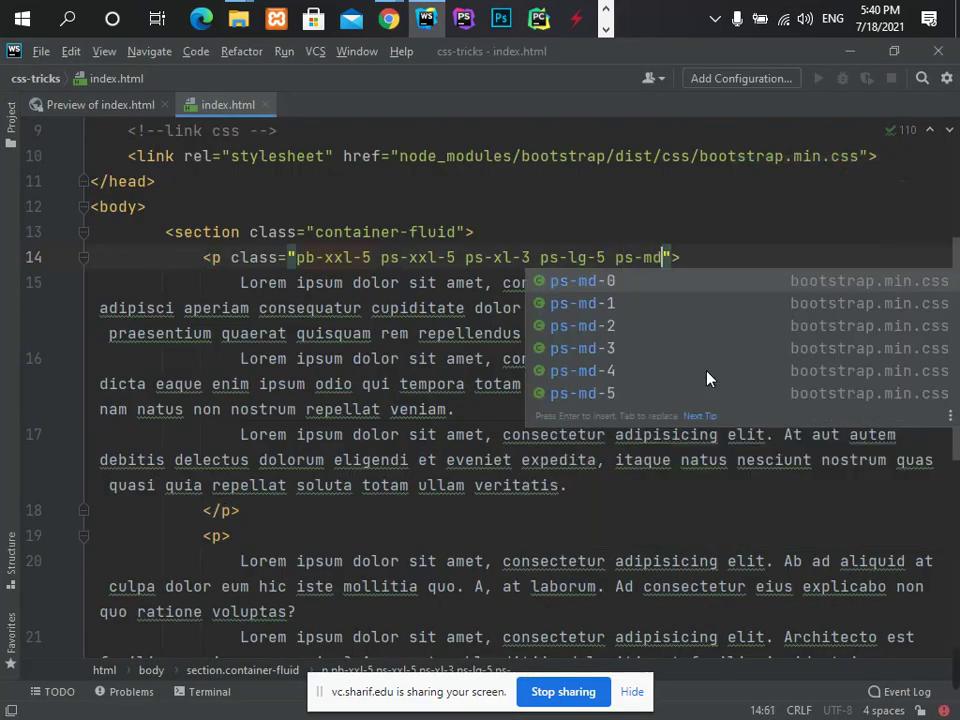
{"action": "key", "text": "Down"}
{"action": "key", "text": "Down"}
{"action": "key", "text": "Down"}
{"action": "key", "text": "Return"}
{"action": "key", "text": "alt+Tab"}
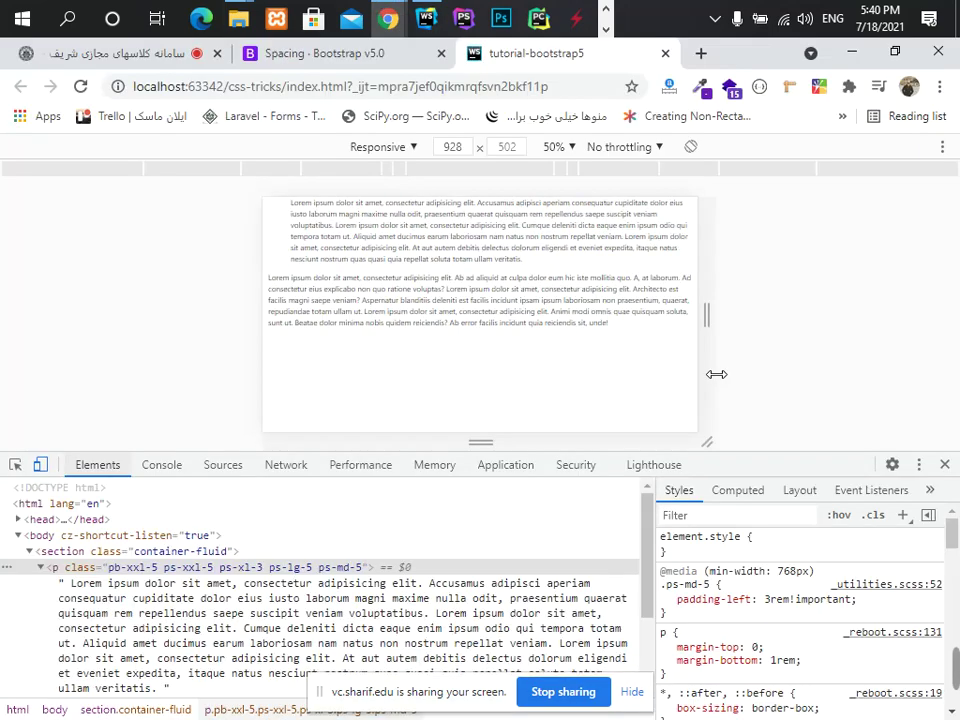
{"action": "key", "text": "alt+Tab"}
- Add ps-sm-5 and ps-5, then resize Chrome's preview to test small screens
{"action": "type", "text": "ps-"}
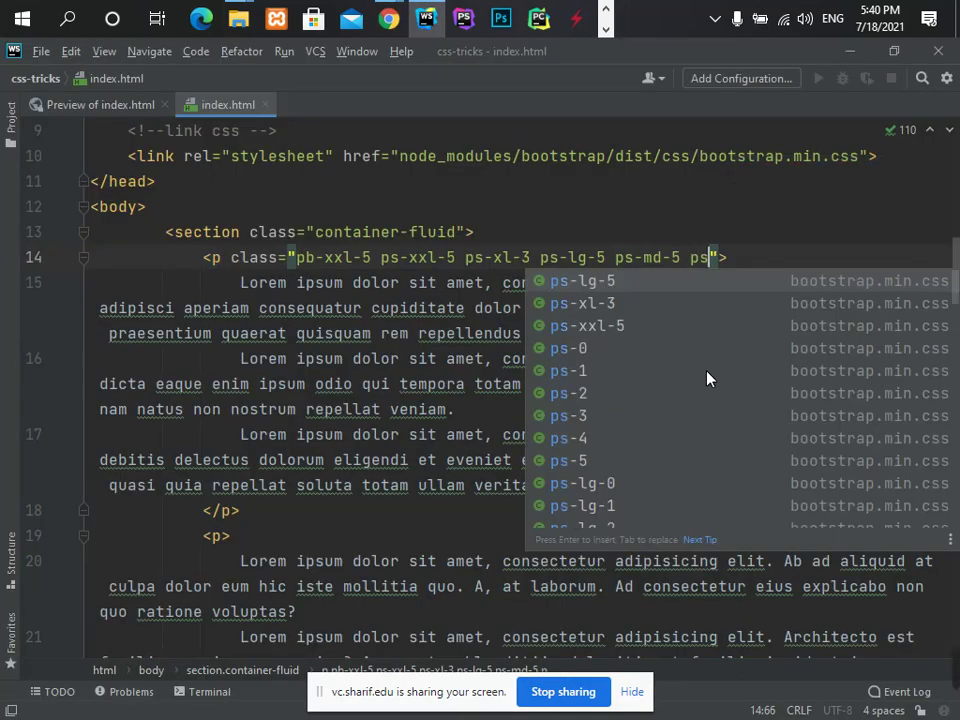
{"action": "type", "text": "l"}
{"action": "key", "text": "BackSpace"}
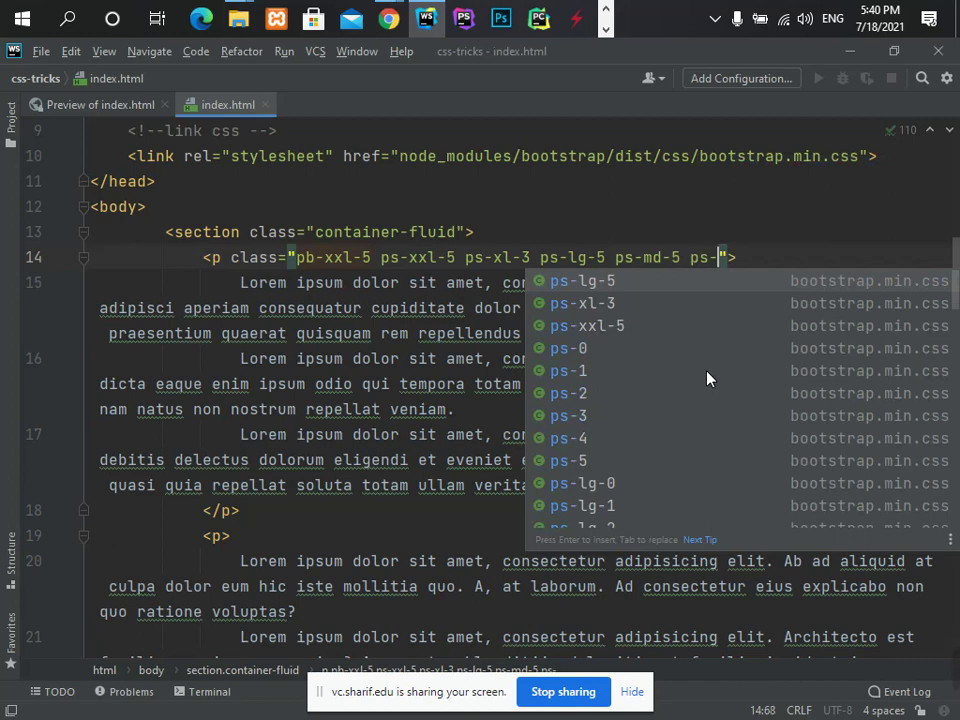
{"action": "type", "text": "-sm"}
{"action": "key", "text": "Up"}
{"action": "key", "text": "Return"}
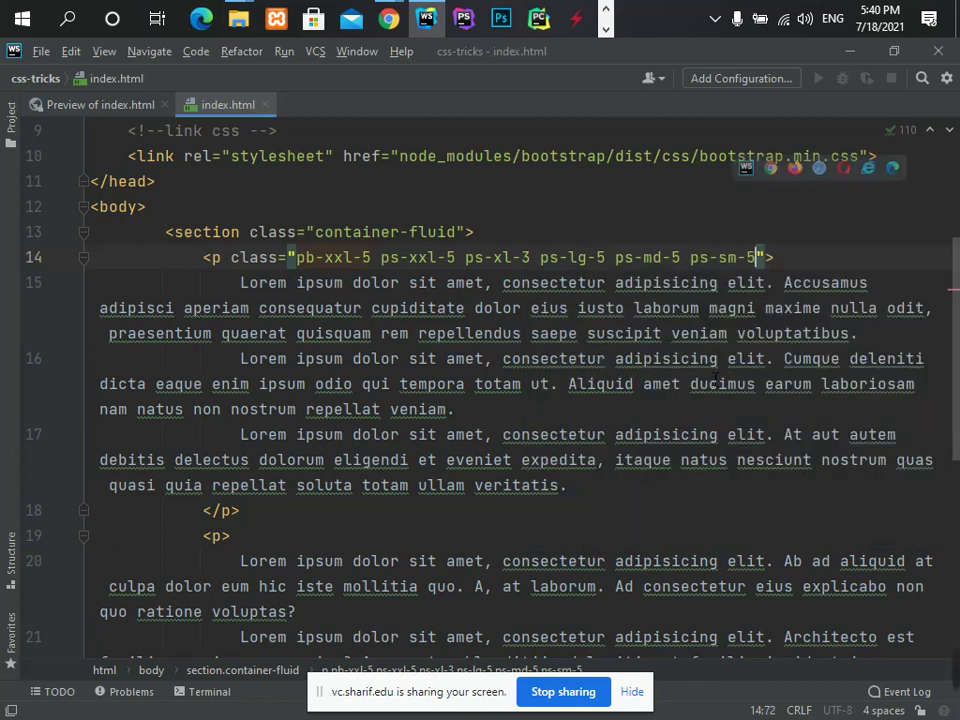
{"action": "type", "text": "ps"}
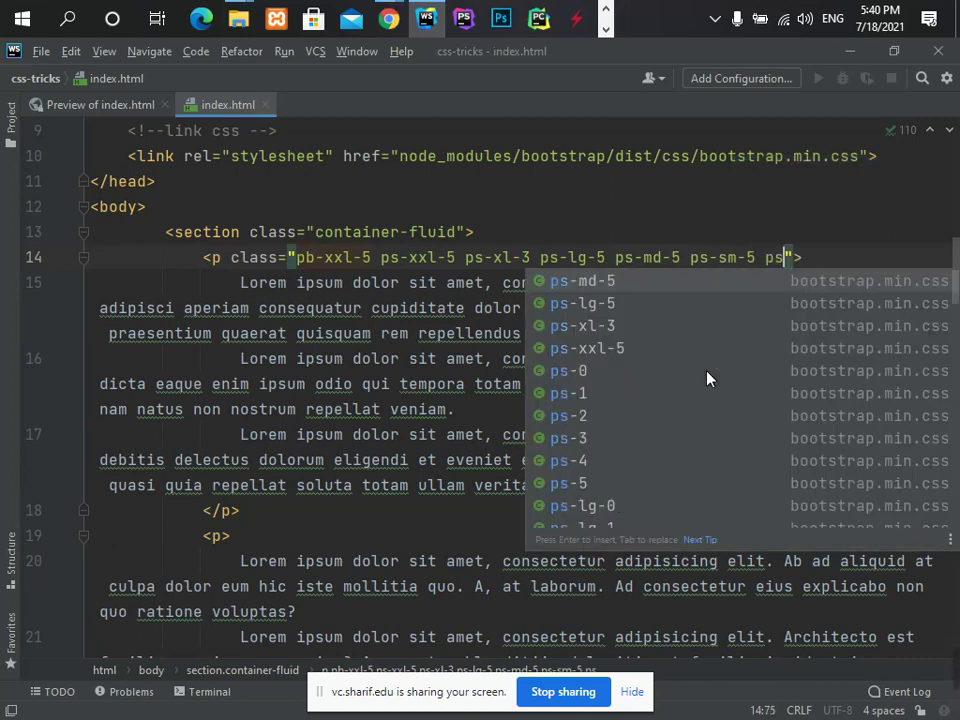
{"action": "key", "text": "Down"}
{"action": "key", "text": "Down"}
{"action": "key", "text": "Down"}
{"action": "key", "text": "Down"}
{"action": "key", "text": "Return"}
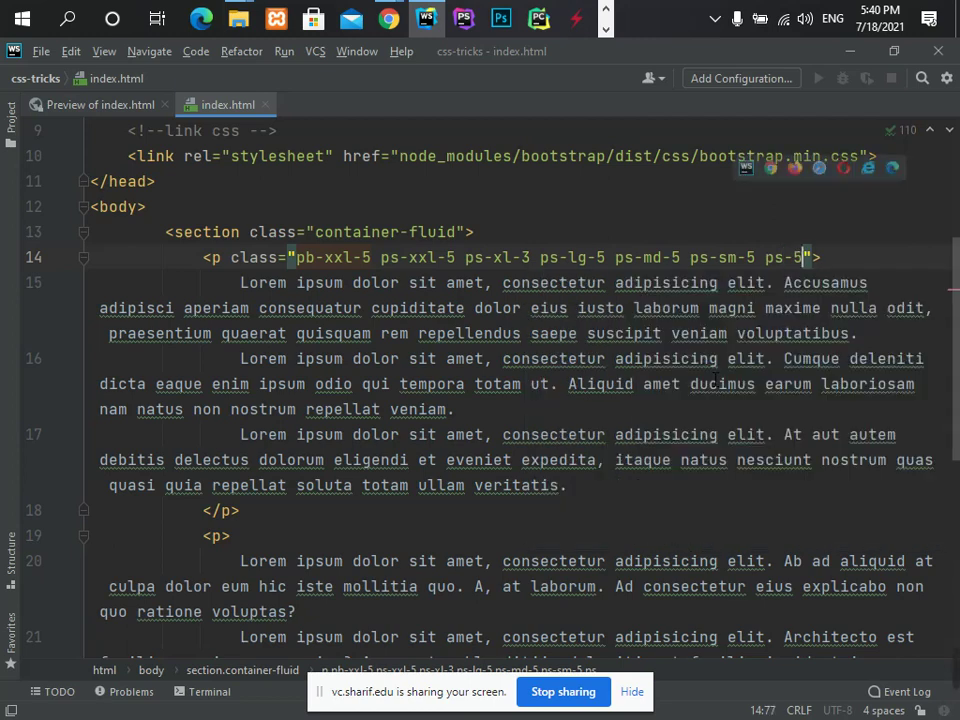
{"action": "key", "text": "alt+Tab"}
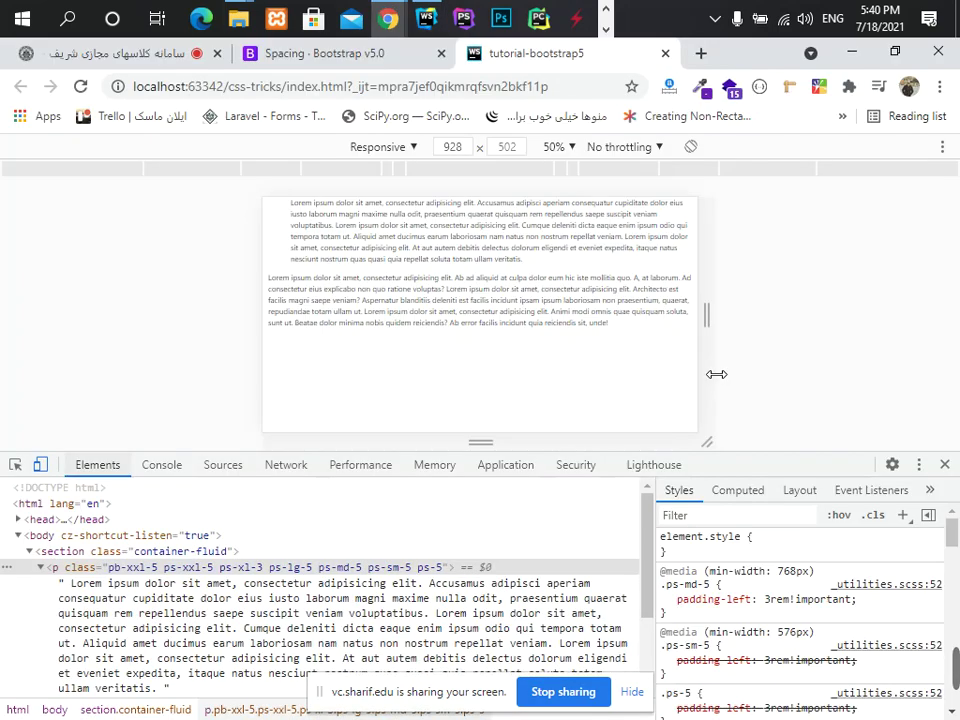
{"action": "mouse_move", "coordinate": [716, 374]}
{"action": "left_mouse_down"}
{"action": "mouse_move", "coordinate": [581, 378]}
{"action": "mouse_move", "coordinate": [947, 381]}
{"action": "left_mouse_up"}
- Replace the trailing ps-* classes with ps-5 and narrow the preview to about 1300 px
{"action": "key", "text": "alt+Tab"}
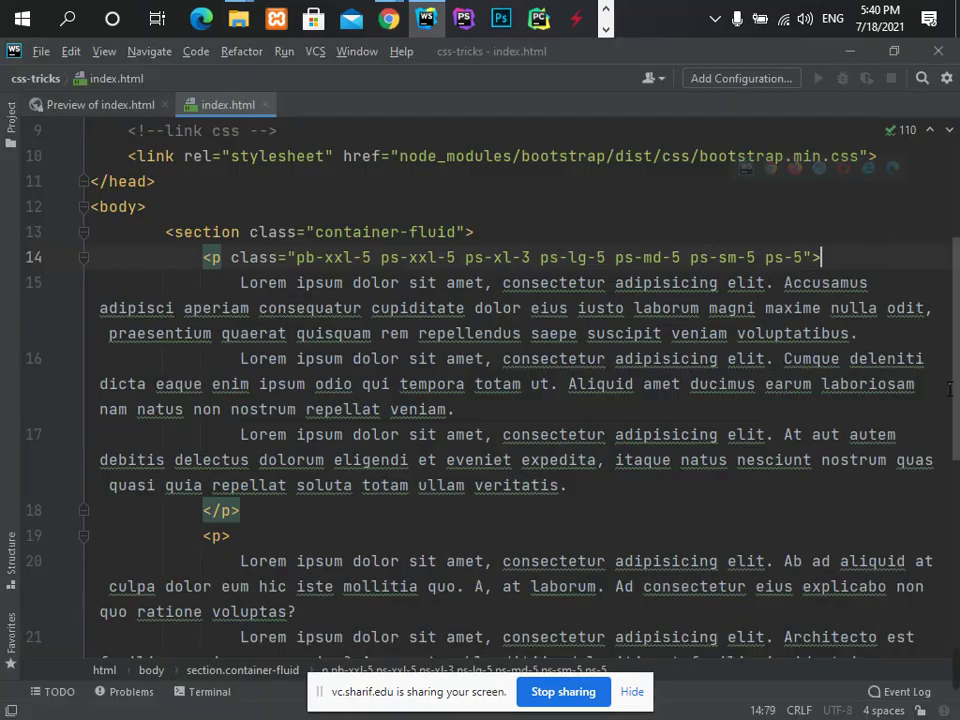
{"action": "key", "text": "Left"}
{"action": "key", "text": "Left"}
{"action": "key", "text": "shift+Left"}
{"action": "key", "text": "shift+Left"}
{"action": "key", "text": "shift+Left"}
{"action": "key", "text": "shift+Left"}
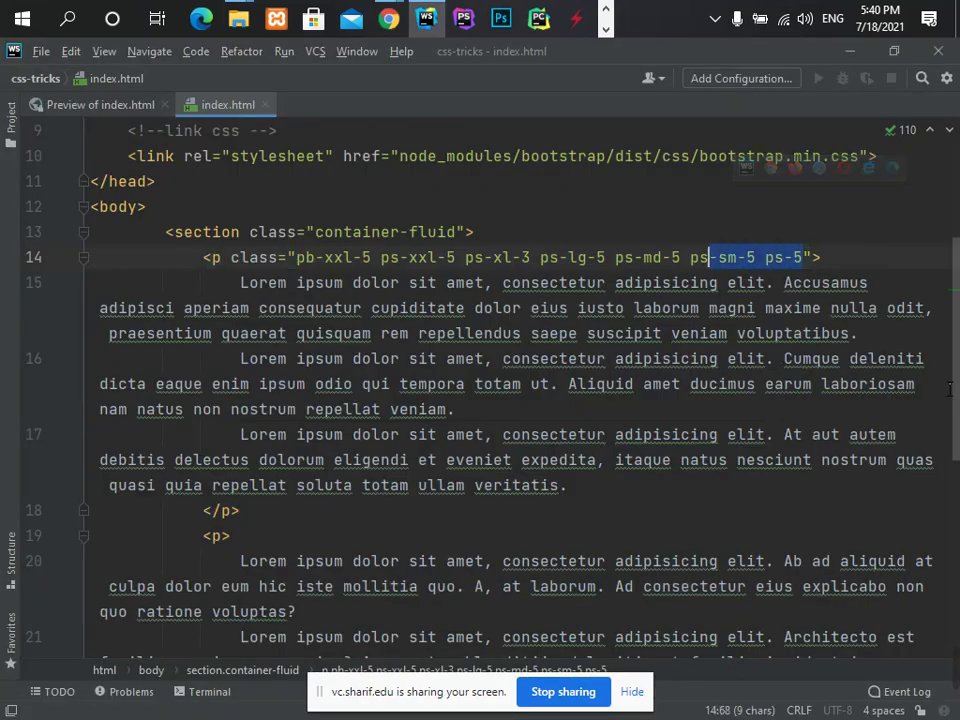
{"action": "key", "text": "shift+Left"}
{"action": "key", "text": "shift+Left"}
{"action": "key", "text": "shift+Left"}
{"action": "key", "text": "shift+Left"}
{"action": "key", "text": "shift+Left"}
{"action": "key", "text": "shift+Left"}
{"action": "key", "text": "shift+Left"}
{"action": "key", "text": "shift+Left"}
{"action": "key", "text": "shift+Left"}
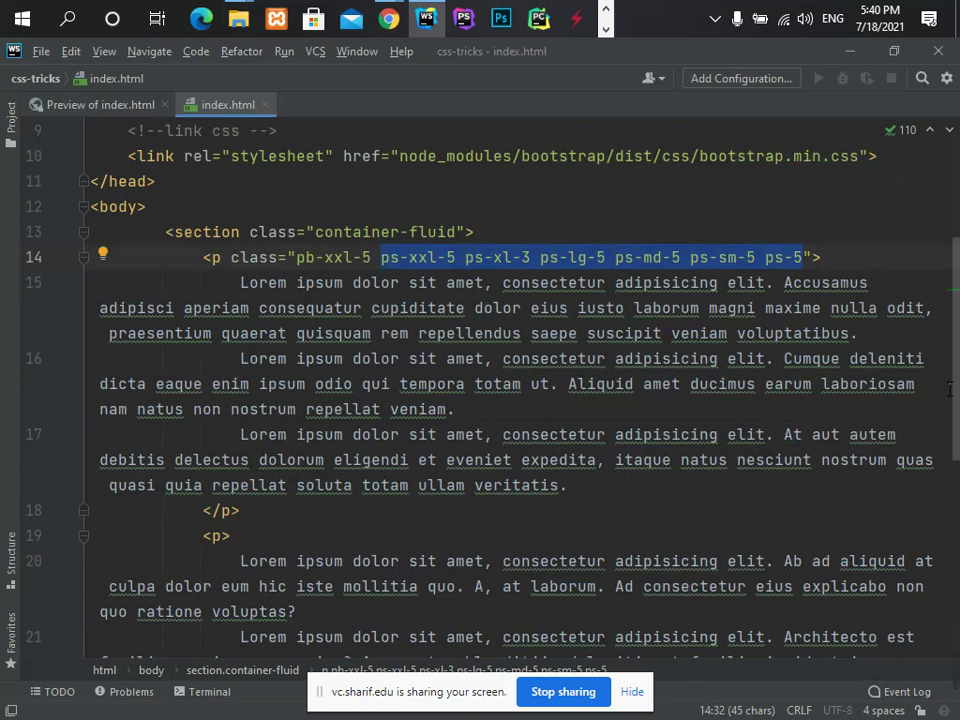
{"action": "type", "text": "p class=\"pb-xxl-5 p"}
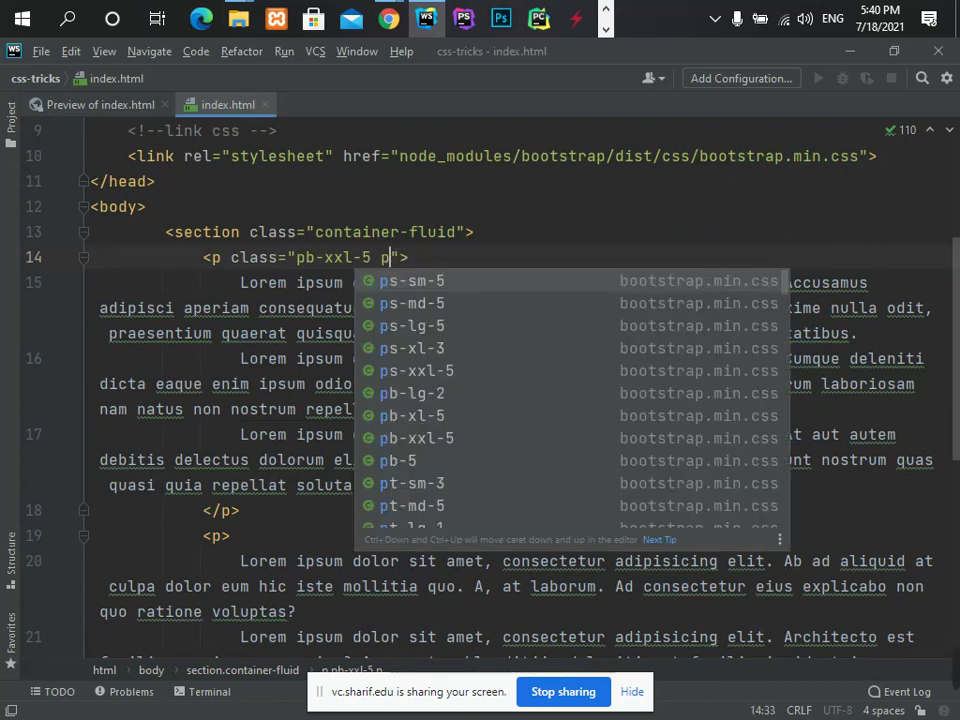
{"action": "type", "text": "s"}
{"action": "key", "text": "Down"}
{"action": "key", "text": "Down"}
{"action": "key", "text": "Down"}
{"action": "key", "text": "Down"}
{"action": "key", "text": "Down"}
{"action": "key", "text": "Down"}
{"action": "key", "text": "Down"}
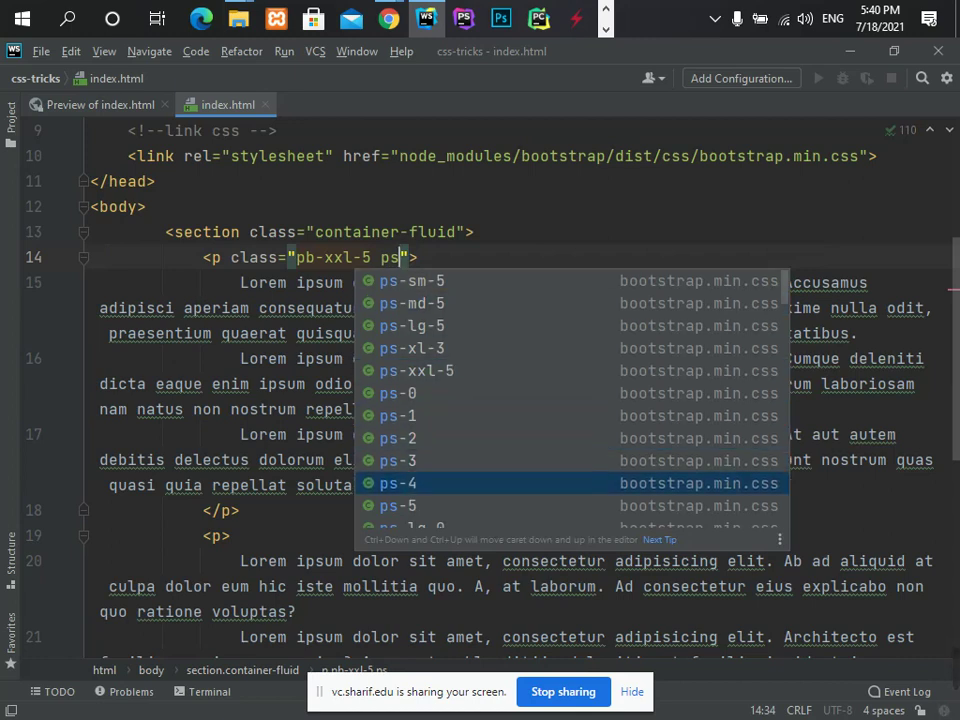
{"action": "key", "text": "Down"}
{"action": "key", "text": "Return"}
{"action": "key", "text": "alt+Tab"}
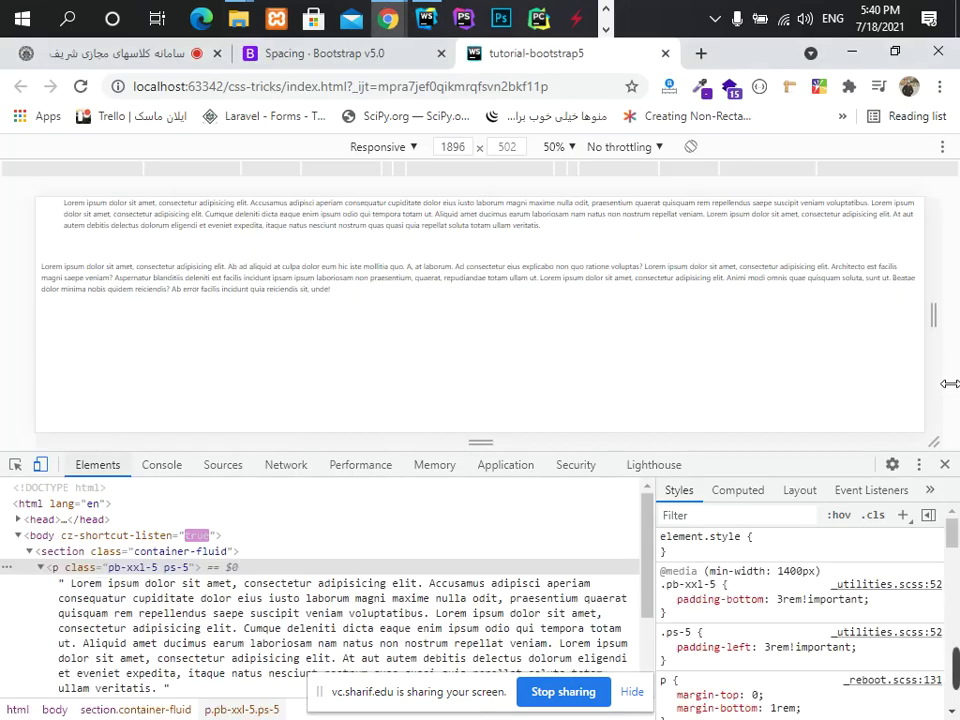
{"action": "mouse_move", "coordinate": [949, 383]}
{"action": "left_mouse_down"}
{"action": "mouse_move", "coordinate": [802, 408]}
{"action": "mouse_move", "coordinate": [896, 392]}
{"action": "left_mouse_up"}
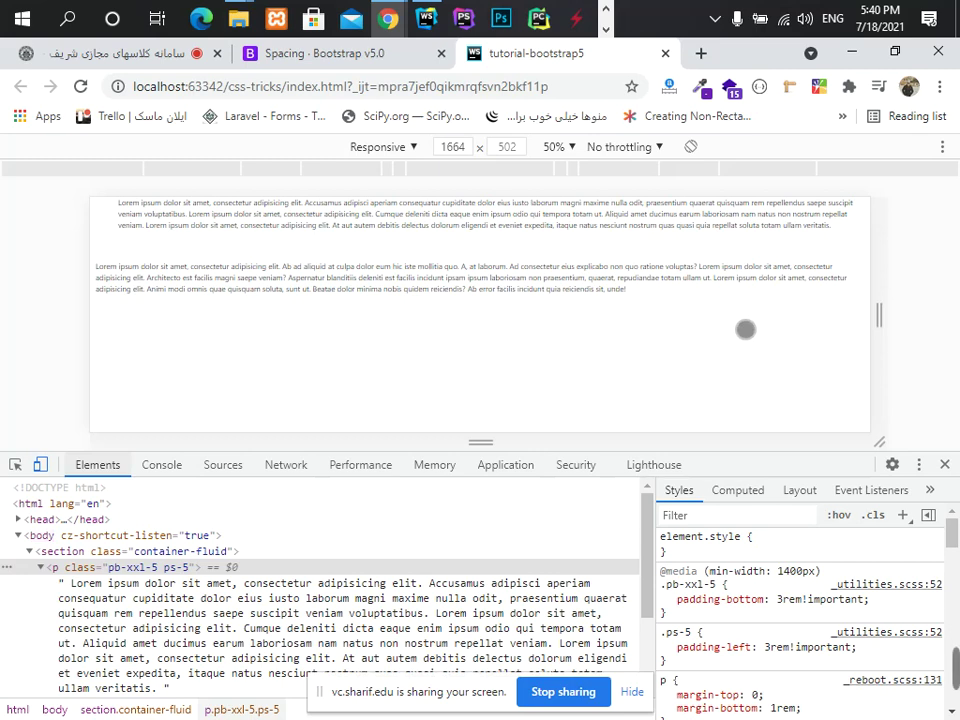
- Edit ps-5 into ps-xl-5 and widen Chrome's preview from 1664 to 1936 px
{"action": "key", "text": "alt+Tab"}
{"action": "key", "text": "Left"}
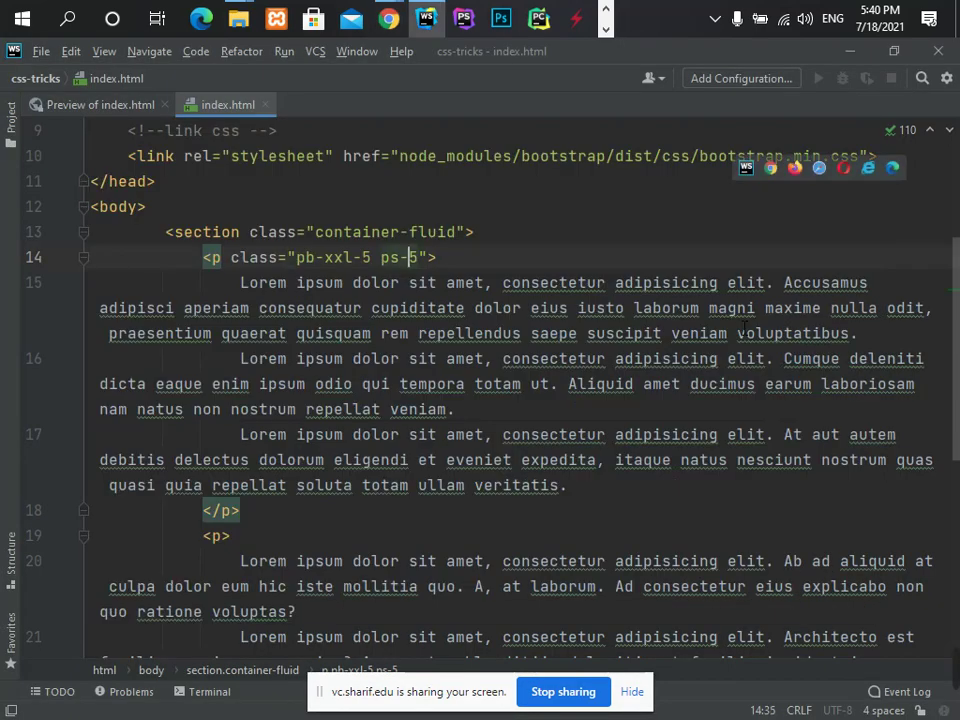
{"action": "key", "text": "Left"}
{"action": "key", "text": "Left"}
{"action": "type", "text": "xl"}
{"action": "key", "text": "Escape"}
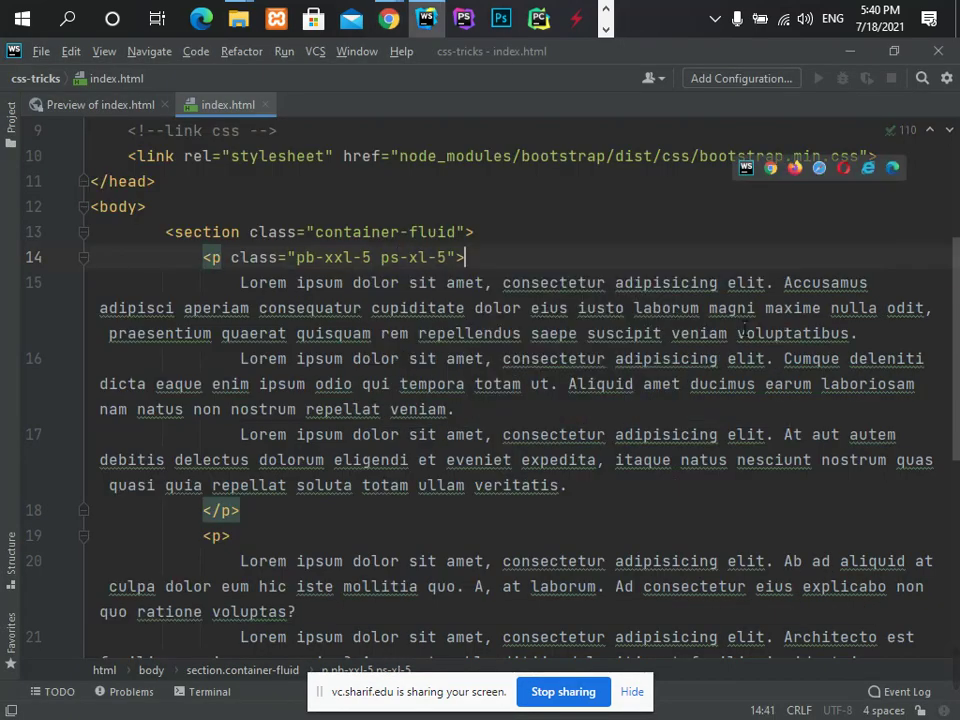
{"action": "key", "text": "alt+Tab"}
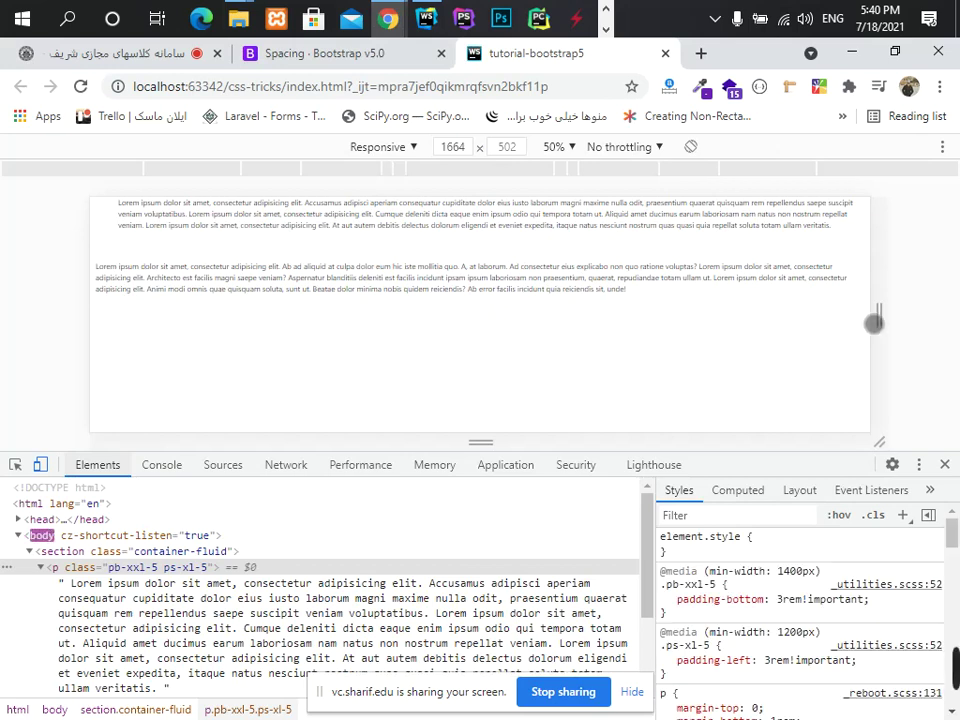
{"action": "mouse_move", "coordinate": [879, 316]}
{"action": "left_mouse_down"}
{"action": "mouse_move", "coordinate": [958, 313]}
{"action": "mouse_move", "coordinate": [778, 336]}
{"action": "left_mouse_up"}
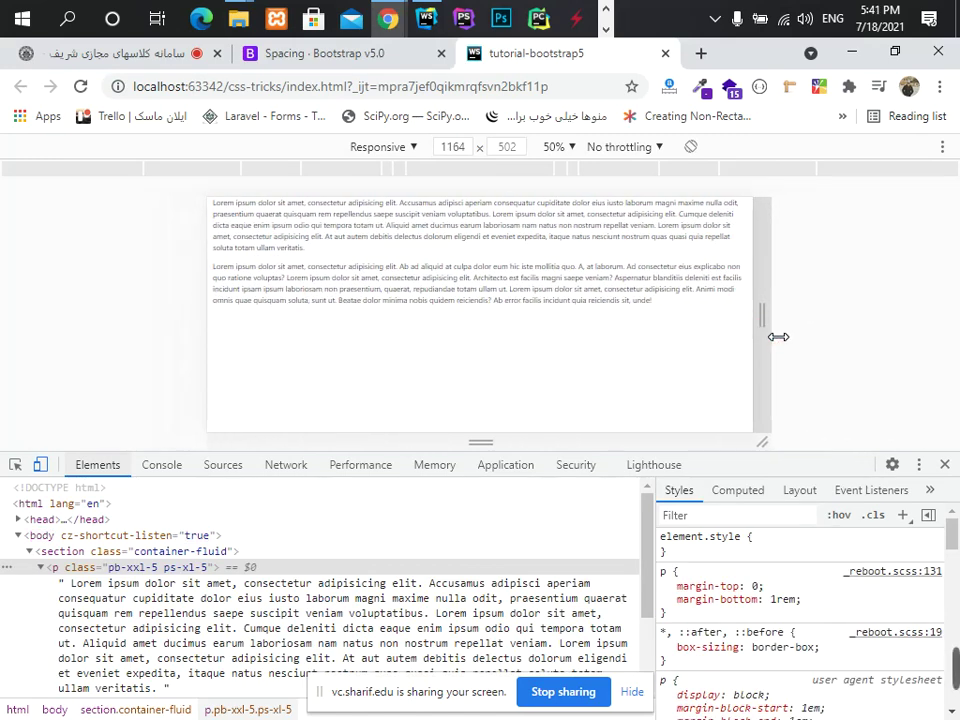
{"action": "key", "text": "alt+Tab"}
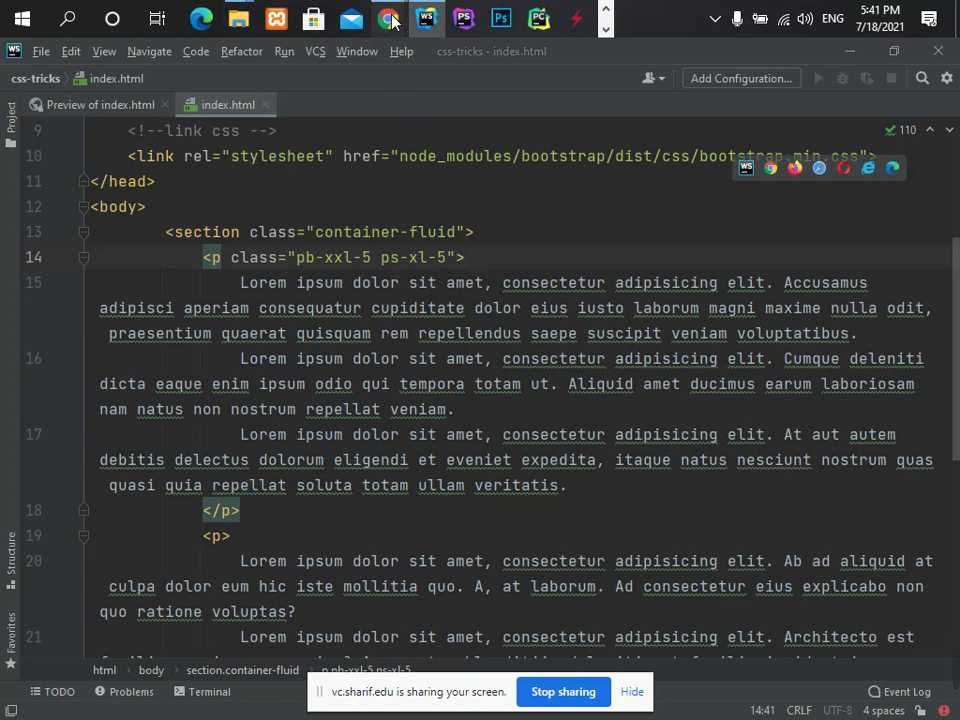
- Highlight the end-side and LTR notes in Bootstrap's Spacing docs, then switch to the tutorial-bootstrap5 preview
{"action": "mouse_move", "coordinate": [389, 18]}
{"action": "left_click", "coordinate": [279, 96]}
{"action": "left_click", "coordinate": [293, 60]}
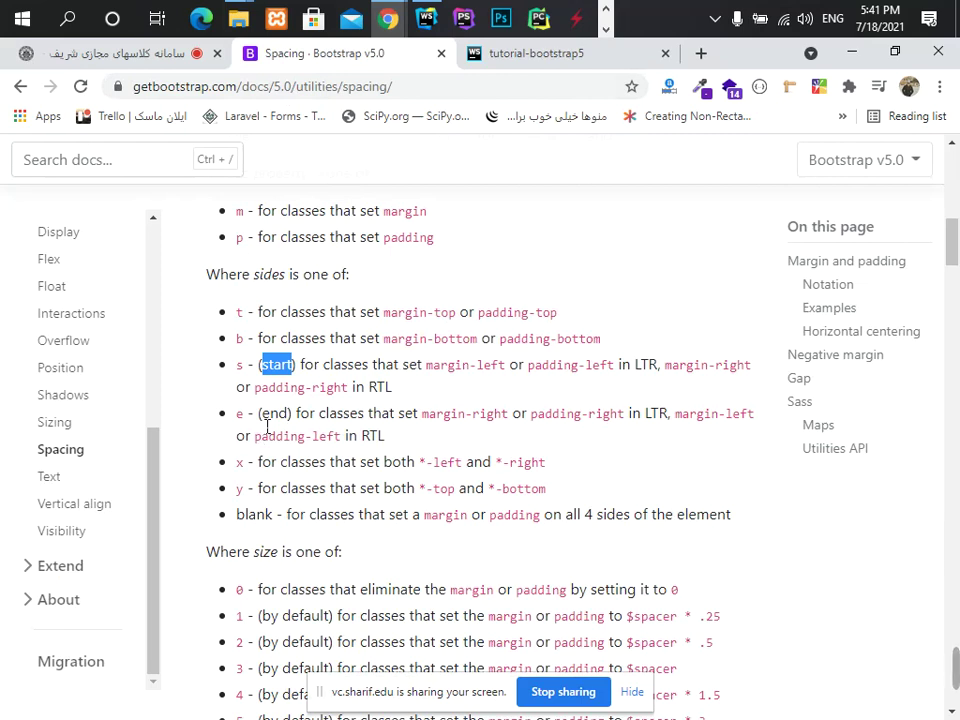
{"action": "left_click_drag", "start_coordinate": [583, 415], "coordinate": [592, 423]}
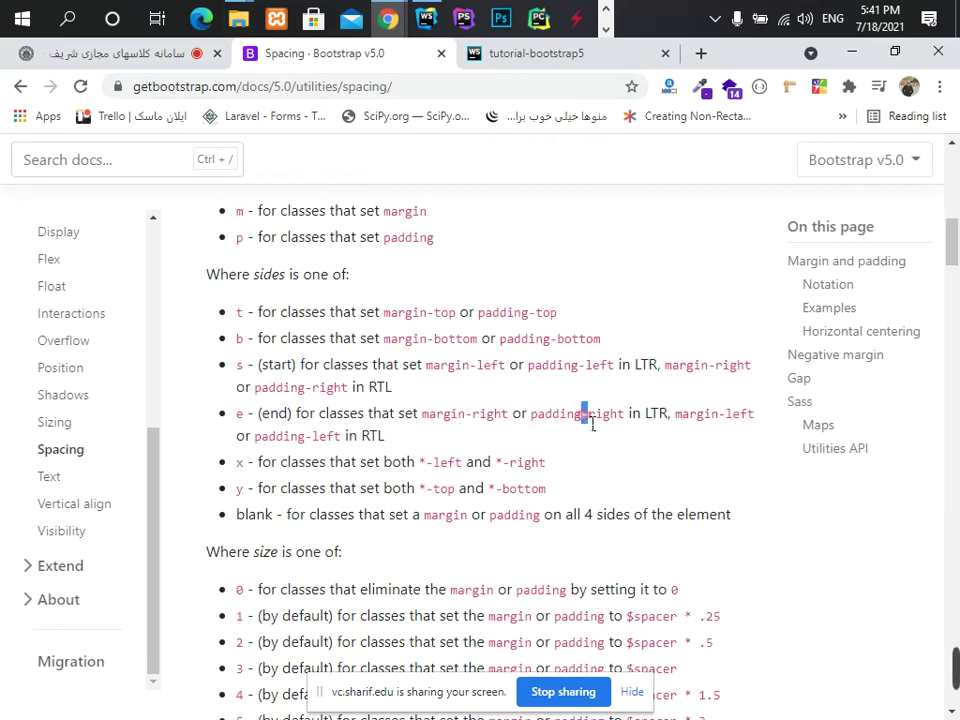
{"action": "double_click", "coordinate": [656, 413]}
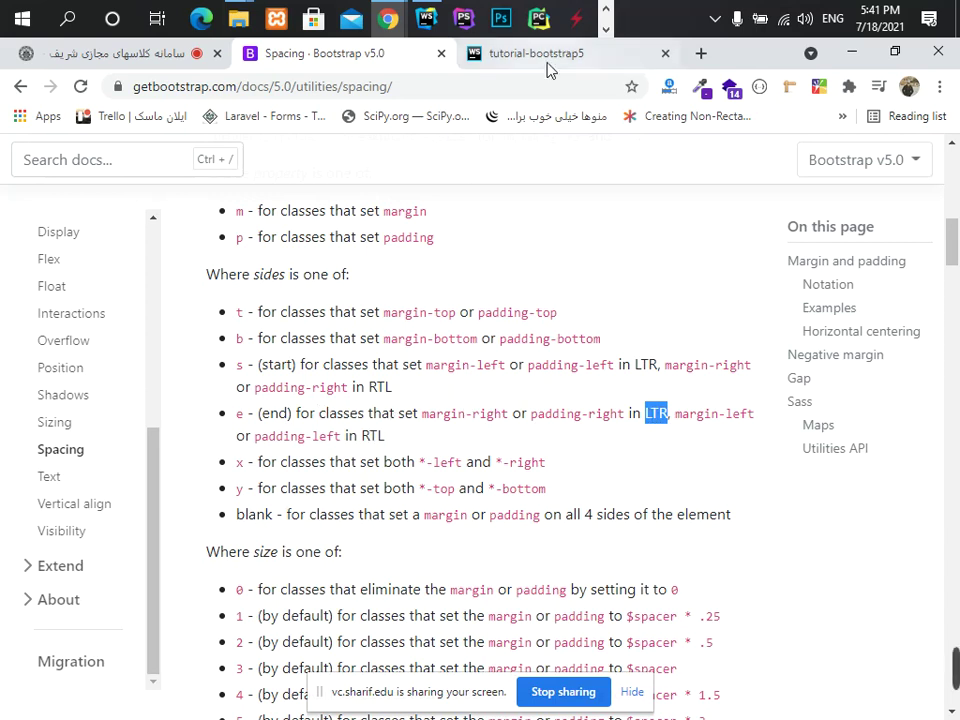
{"action": "left_click", "coordinate": [389, 20]}
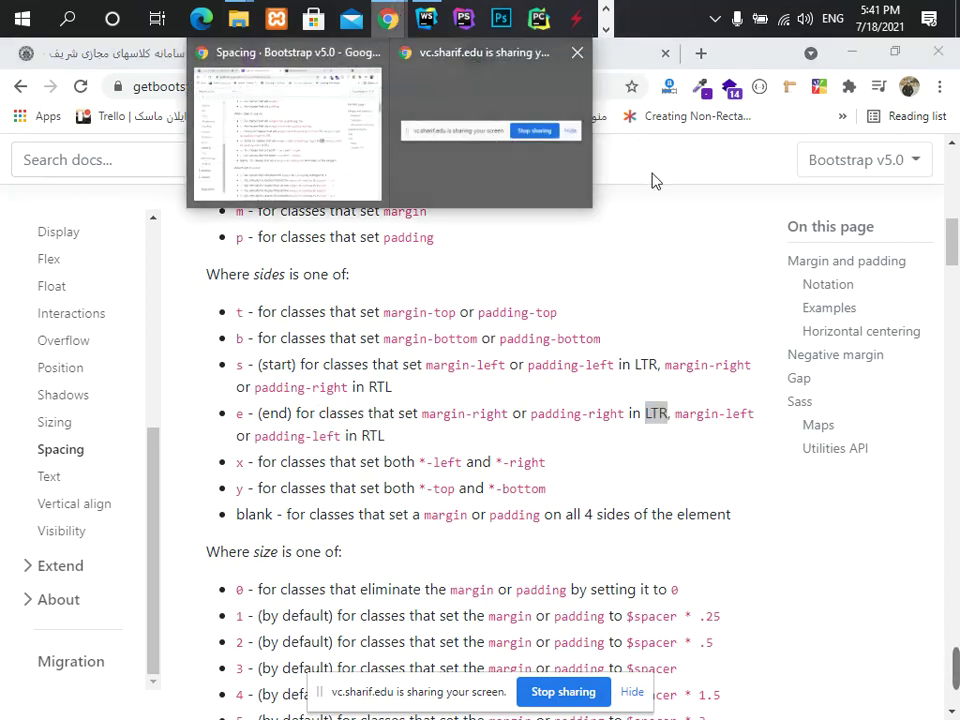
{"action": "left_click", "coordinate": [545, 53]}
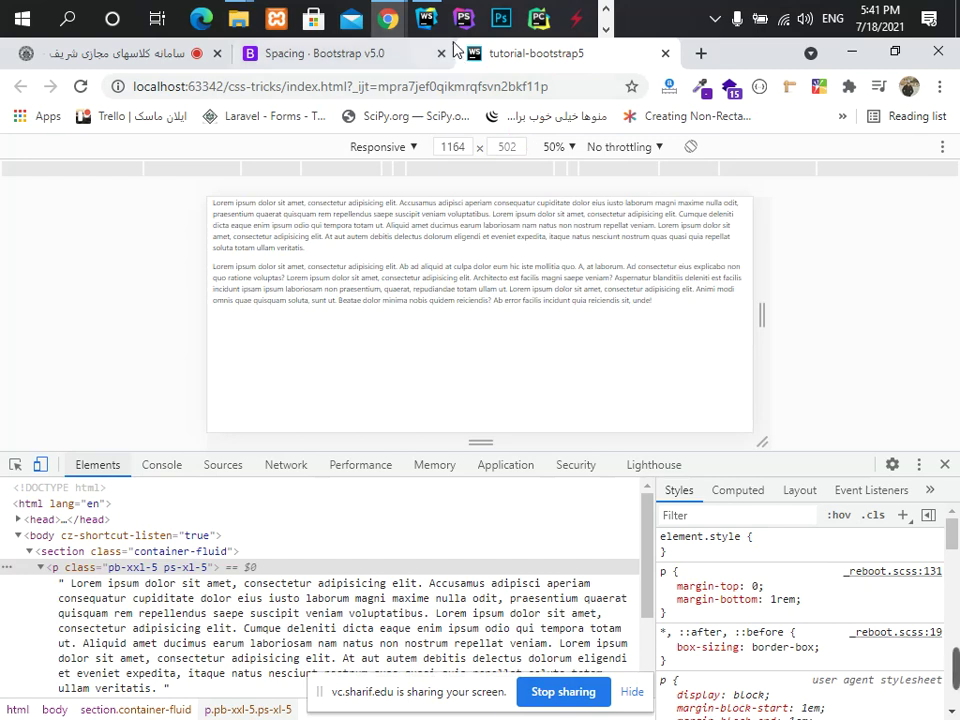
- Replace the paragraph's ps-xl-5 class with pe-5 using autocomplete
{"action": "left_click", "coordinate": [427, 18]}
{"action": "key", "text": "Left"}
{"action": "key", "text": "Left"}
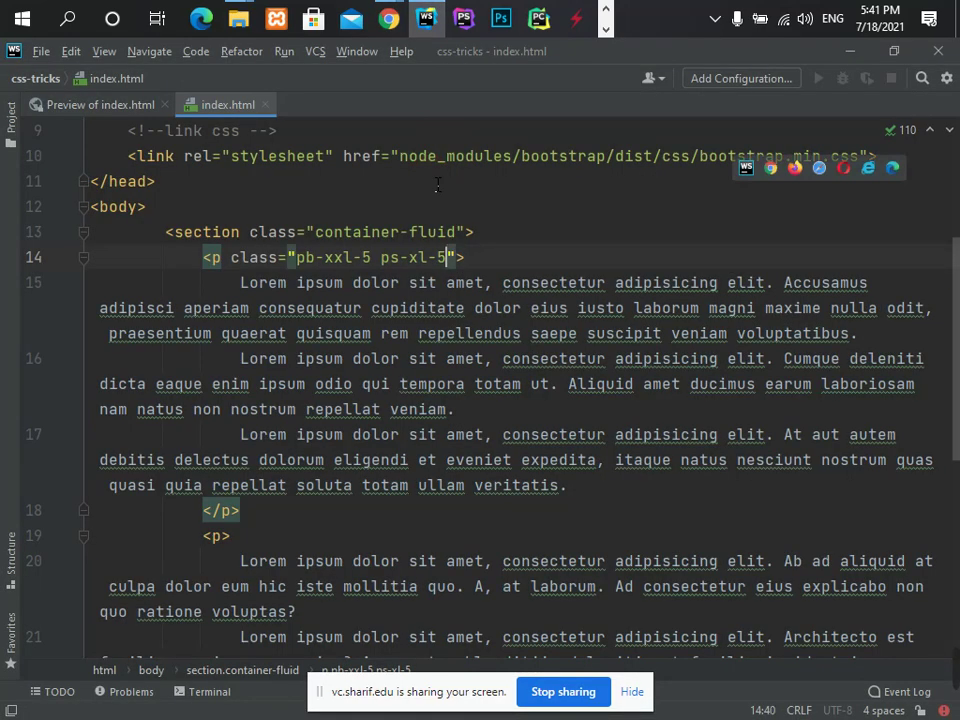
{"action": "key", "text": "shift+Left"}
{"action": "key", "text": "shift+Left"}
{"action": "key", "text": "shift+Left"}
{"action": "key", "text": "shift+Right"}
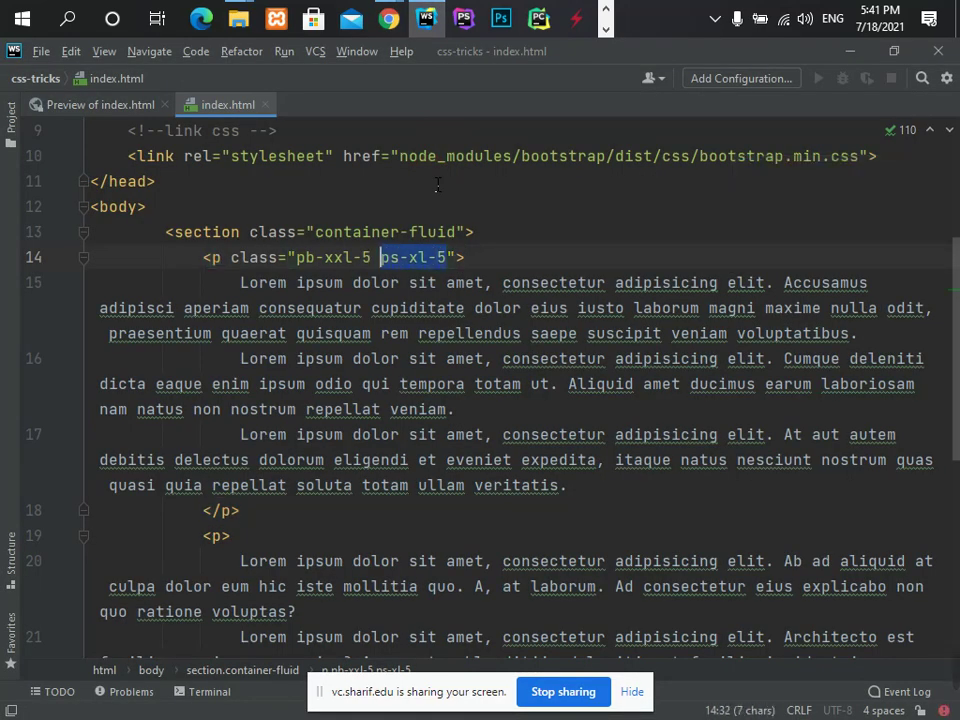
{"action": "type", "text": "p"}
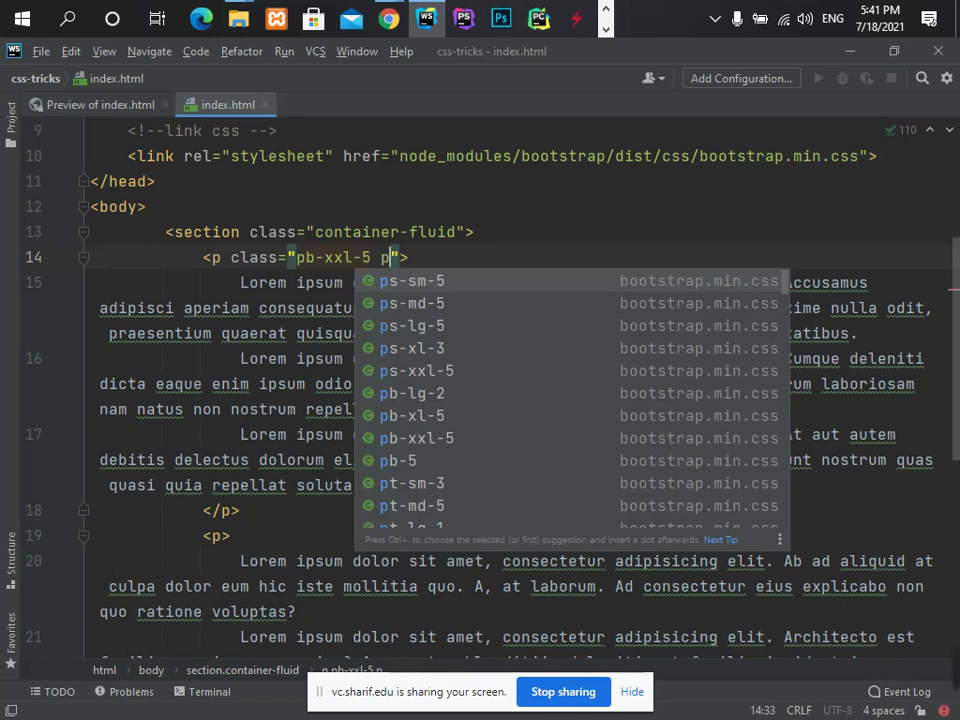
{"action": "type", "text": "e"}
{"action": "key", "text": "Down"}
{"action": "key", "text": "Down"}
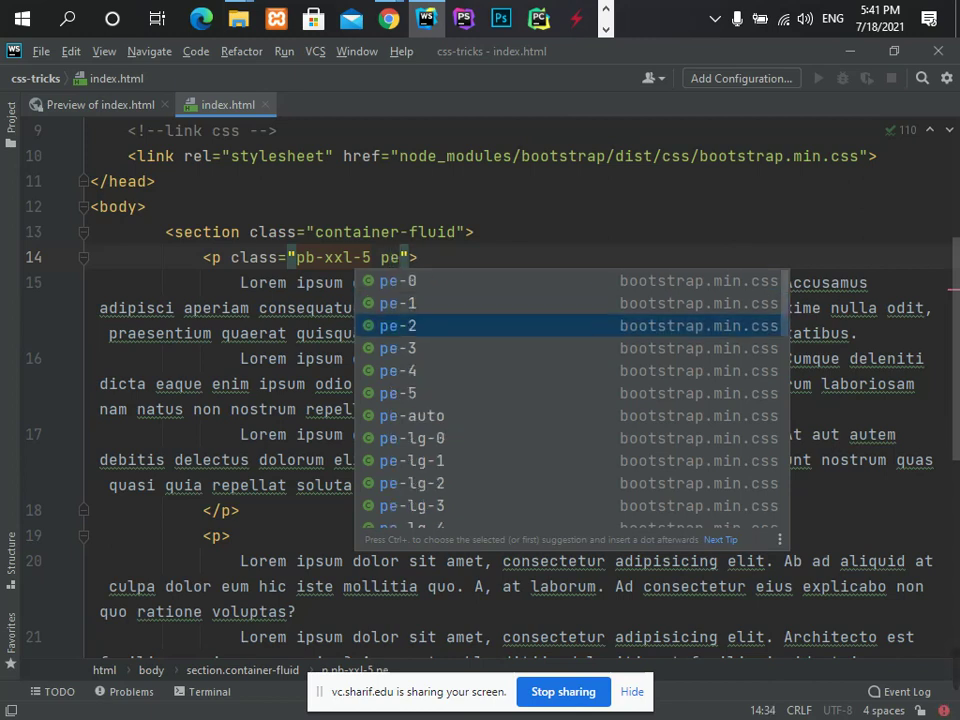
{"action": "key", "text": "Down"}
{"action": "key", "text": "Down"}
{"action": "key", "text": "Down"}
{"action": "key", "text": "Return"}
{"action": "key", "text": "End"}
- Preview the page in Chrome, widening the responsive view, then turn off the device preview
{"action": "key", "text": "alt+Tab"}
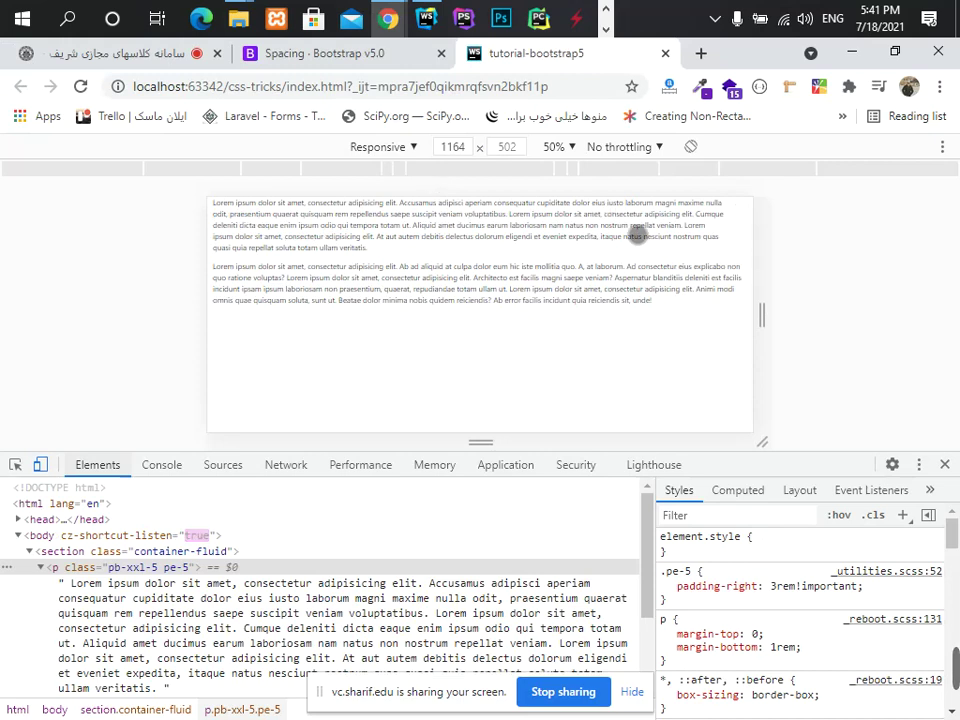
{"action": "mouse_move", "coordinate": [762, 316]}
{"action": "left_mouse_down"}
{"action": "mouse_move", "coordinate": [955, 318]}
{"action": "mouse_move", "coordinate": [849, 360]}
{"action": "left_mouse_up"}
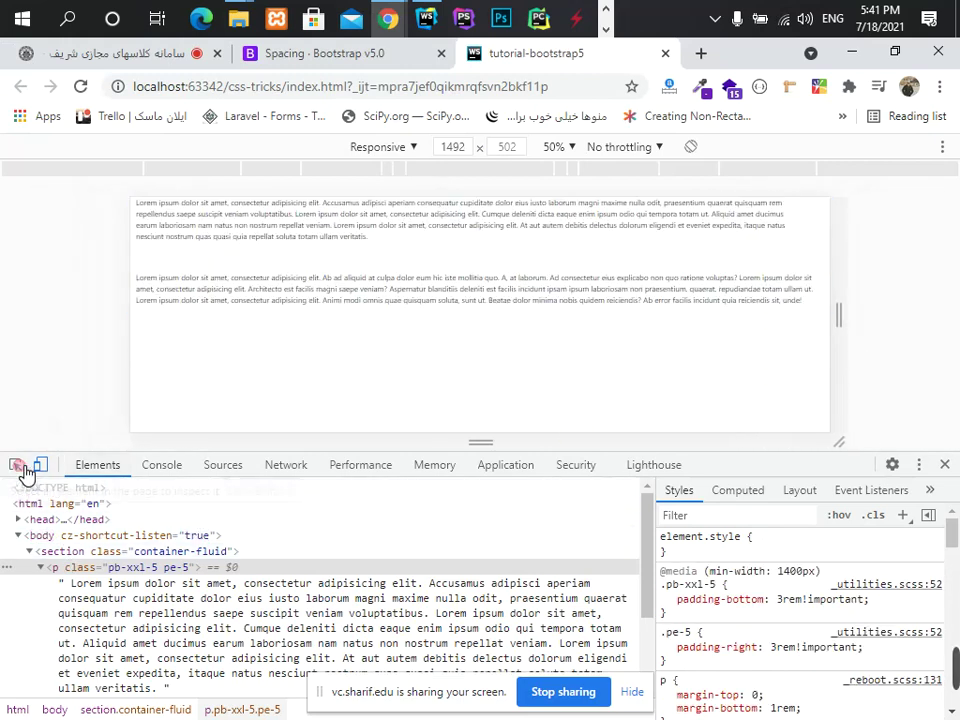
{"action": "left_click", "coordinate": [40, 466]}
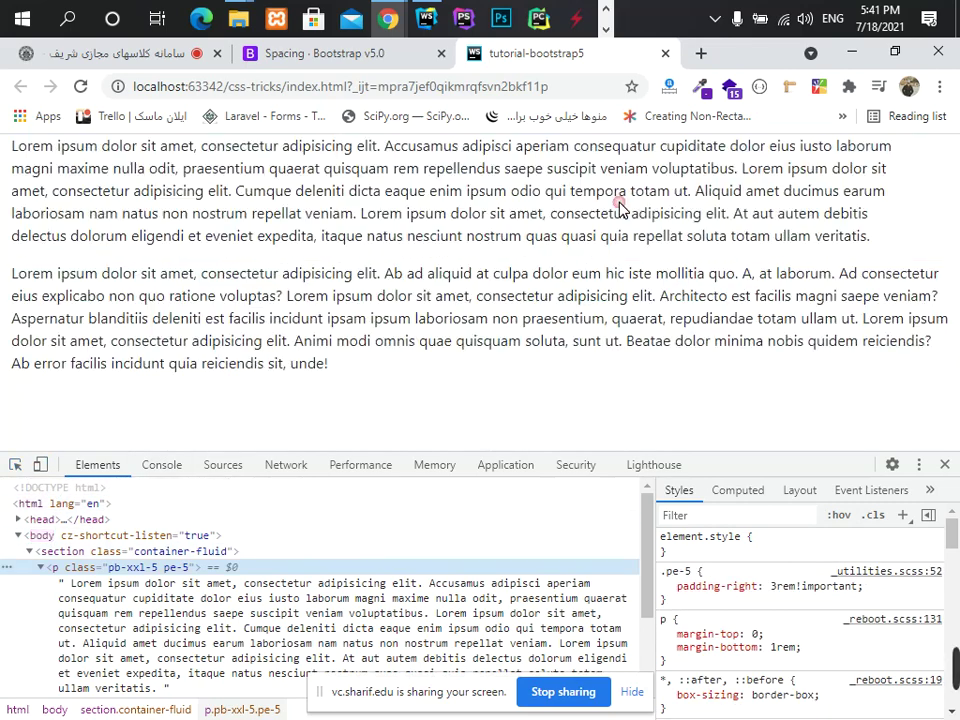
- Try xxl, md and sm breakpoint variants on the class, then keep plain pe-5
{"action": "key", "text": "alt+Tab"}
{"action": "key", "text": "Left"}
{"action": "key", "text": "Left"}
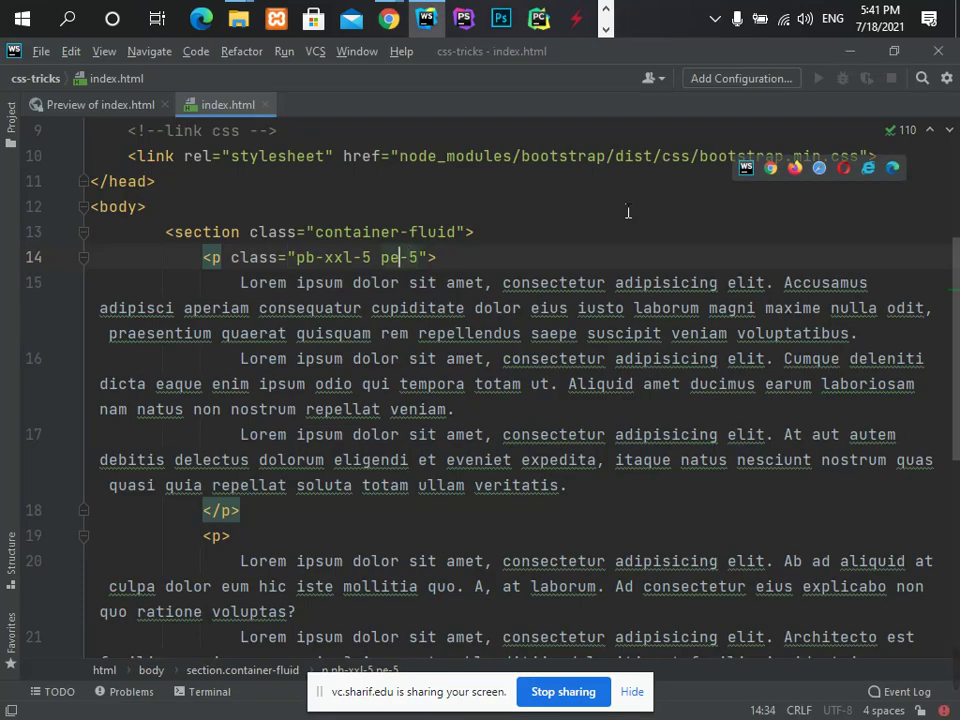
{"action": "type", "text": "-xxl"}
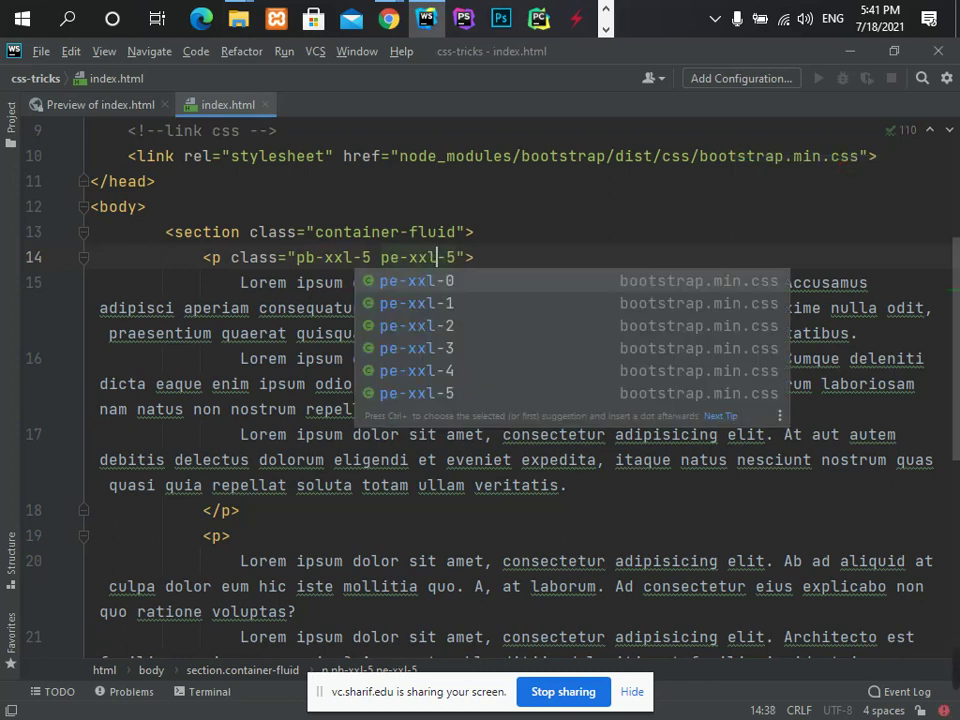
{"action": "key", "text": "BackSpace"}
{"action": "key", "text": "BackSpace"}
{"action": "key", "text": "BackSpace"}
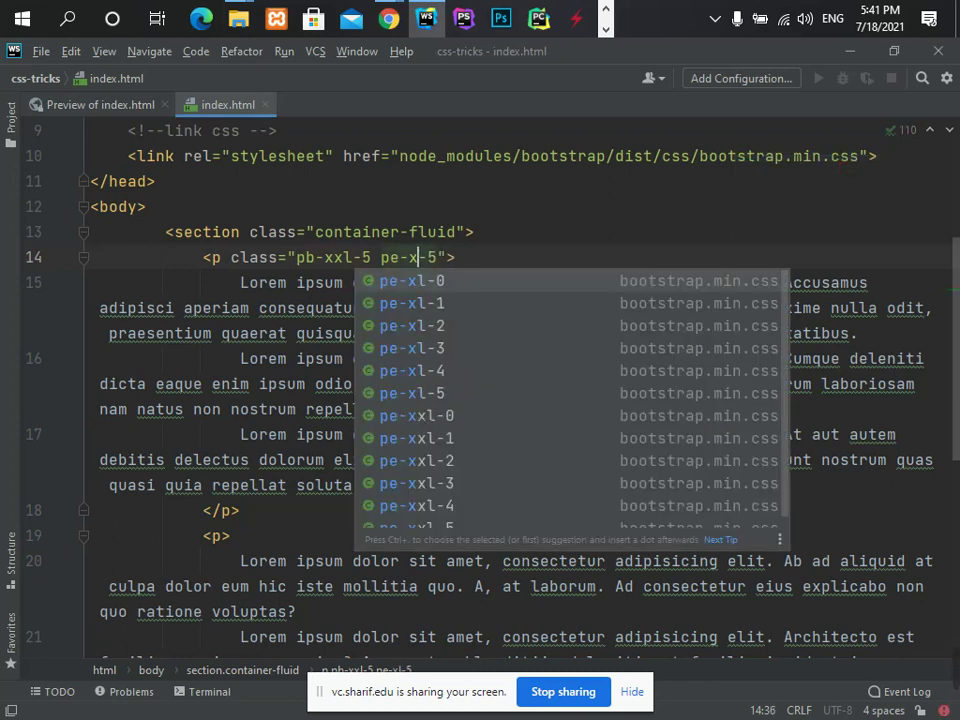
{"action": "type", "text": "l"}
{"action": "key", "text": "BackSpace"}
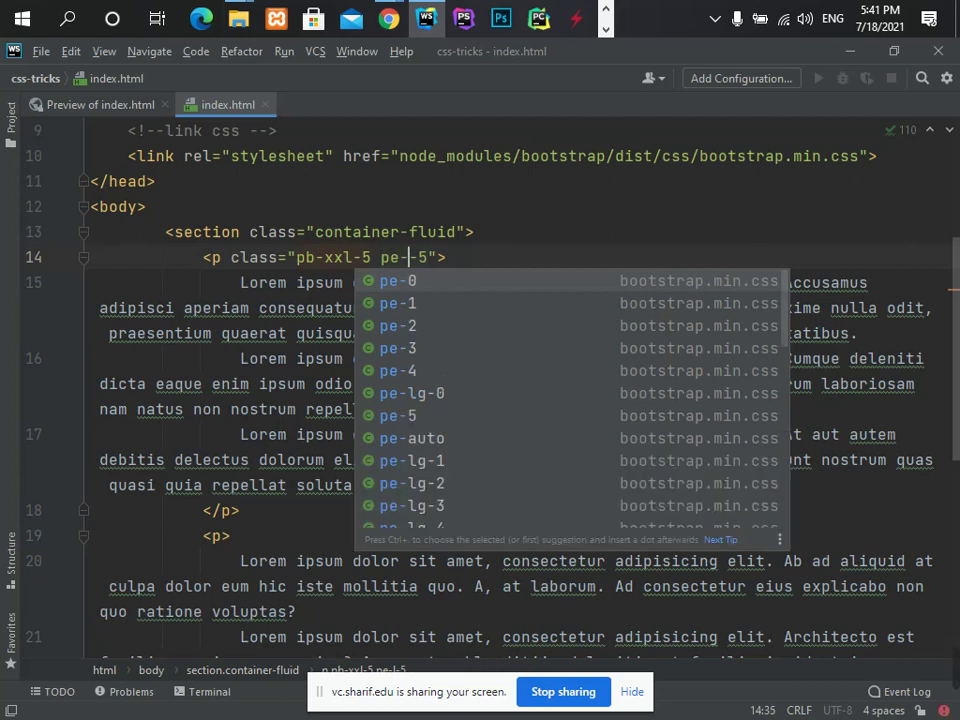
{"action": "type", "text": "md"}
{"action": "key", "text": "BackSpace"}
{"action": "key", "text": "BackSpace"}
{"action": "type", "text": "sm"}
{"action": "key", "text": "BackSpace"}
{"action": "key", "text": "BackSpace"}
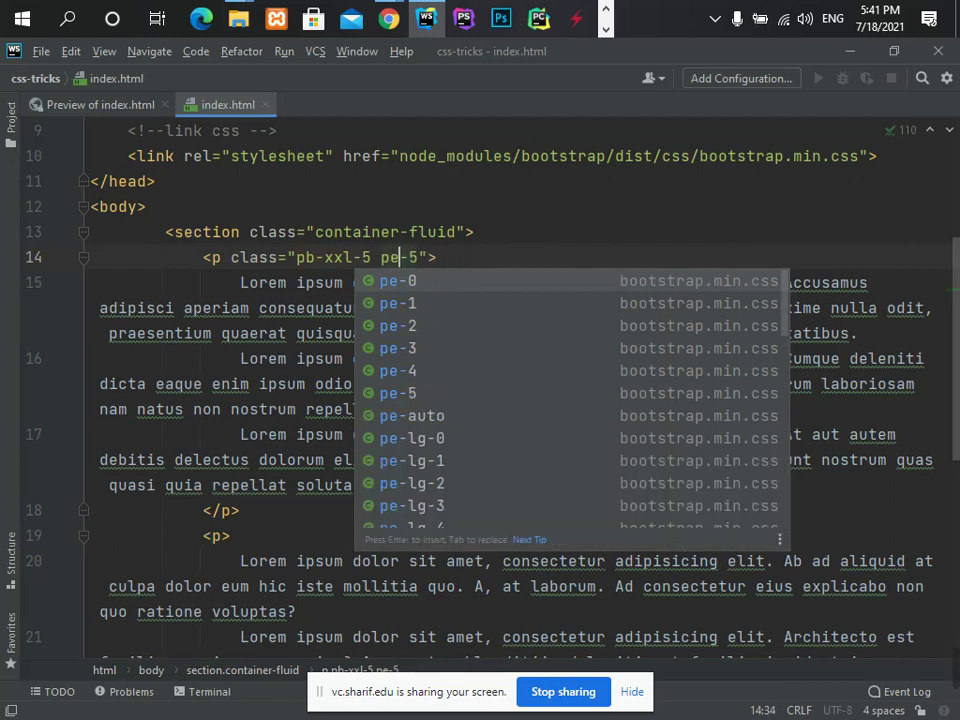
{"action": "left_click", "coordinate": [437, 257]}
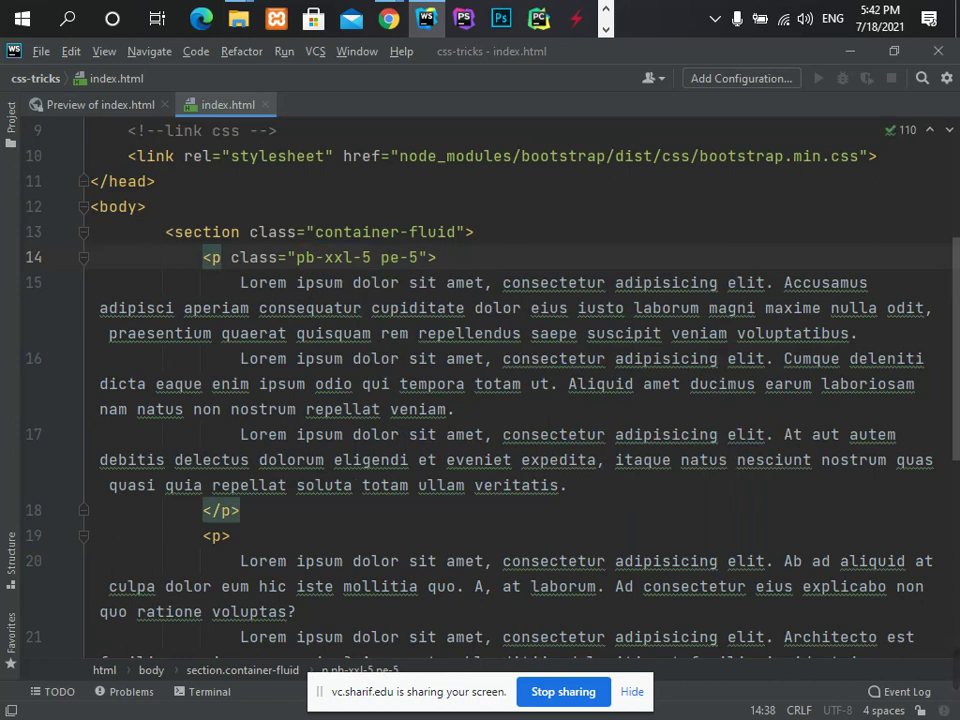
- Show Bootstrap's Spacing documentation in Chrome and scroll to the sides and sizes list
{"action": "key", "text": "alt+Tab"}
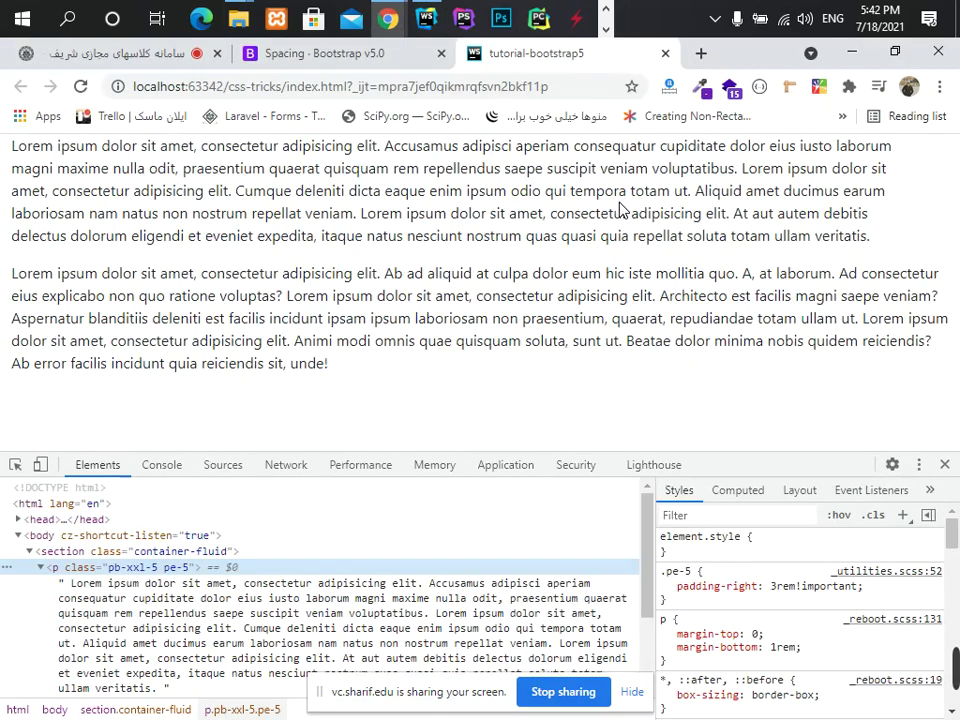
{"action": "left_click", "coordinate": [383, 60]}
{"action": "scroll", "coordinate": [491, 403], "scroll_direction": "down", "scroll_amount": 1}
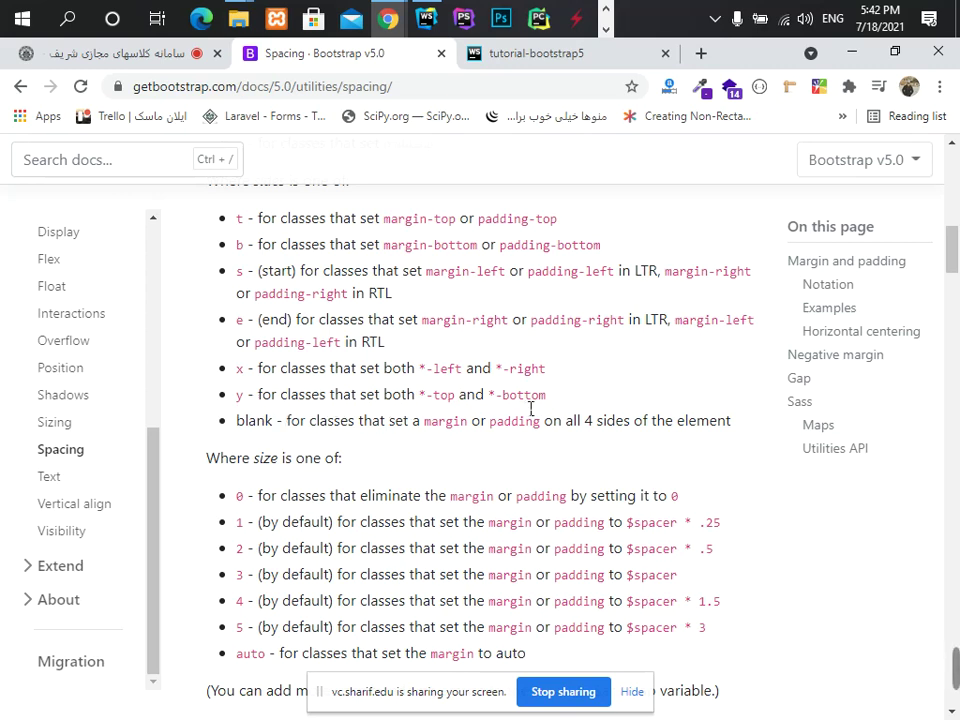
- Change the paragraph's pe-5 class to px-5 via autocomplete
{"action": "key", "text": "alt+Tab"}
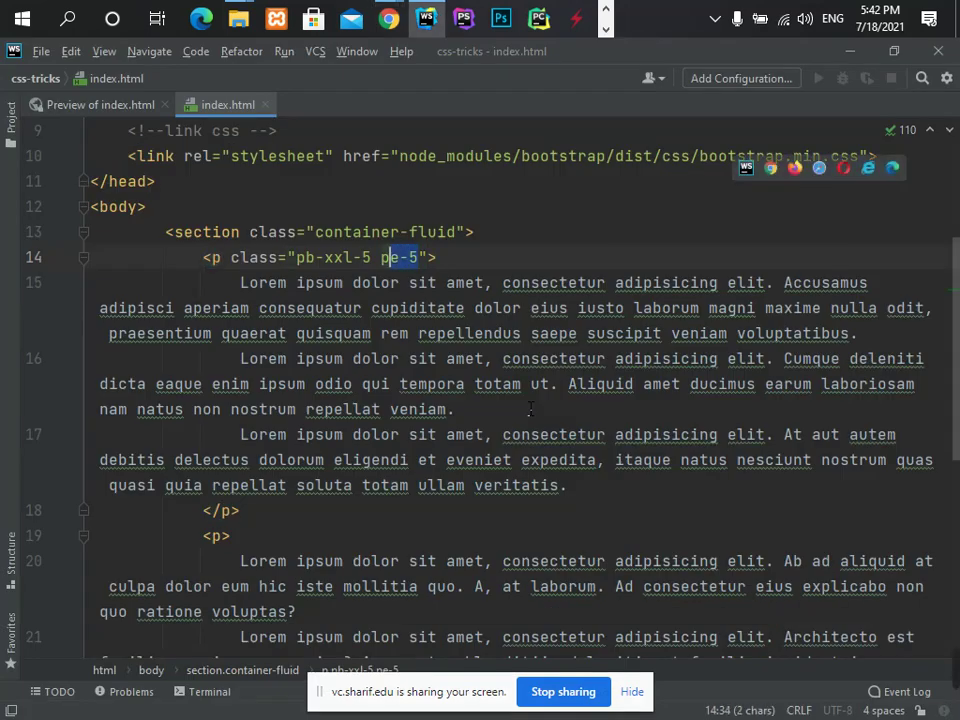
{"action": "key", "text": "Delete"}
{"action": "key", "text": "Delete"}
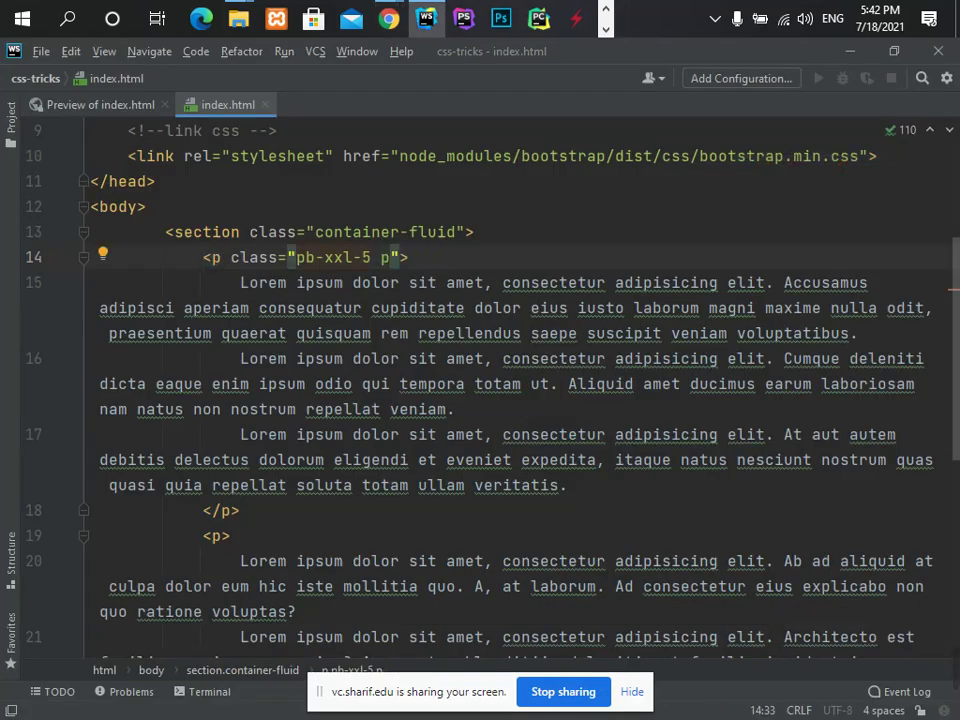
{"action": "type", "text": "x"}
{"action": "key", "text": "Down"}
{"action": "key", "text": "Down"}
{"action": "key", "text": "Down"}
{"action": "key", "text": "Down"}
{"action": "key", "text": "Down"}
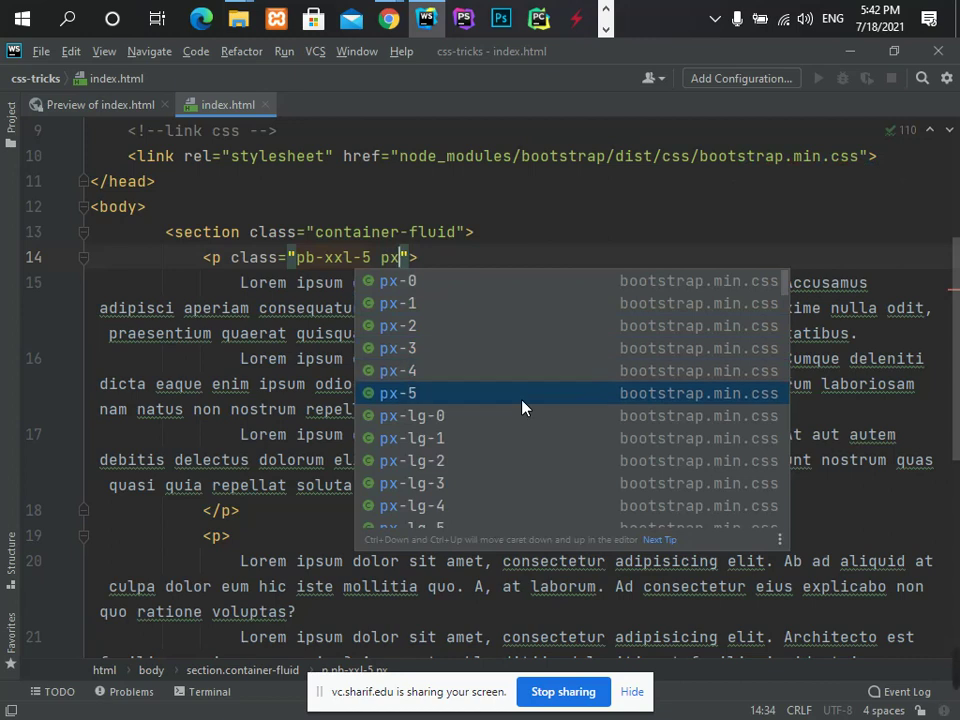
{"action": "key", "text": "Return"}
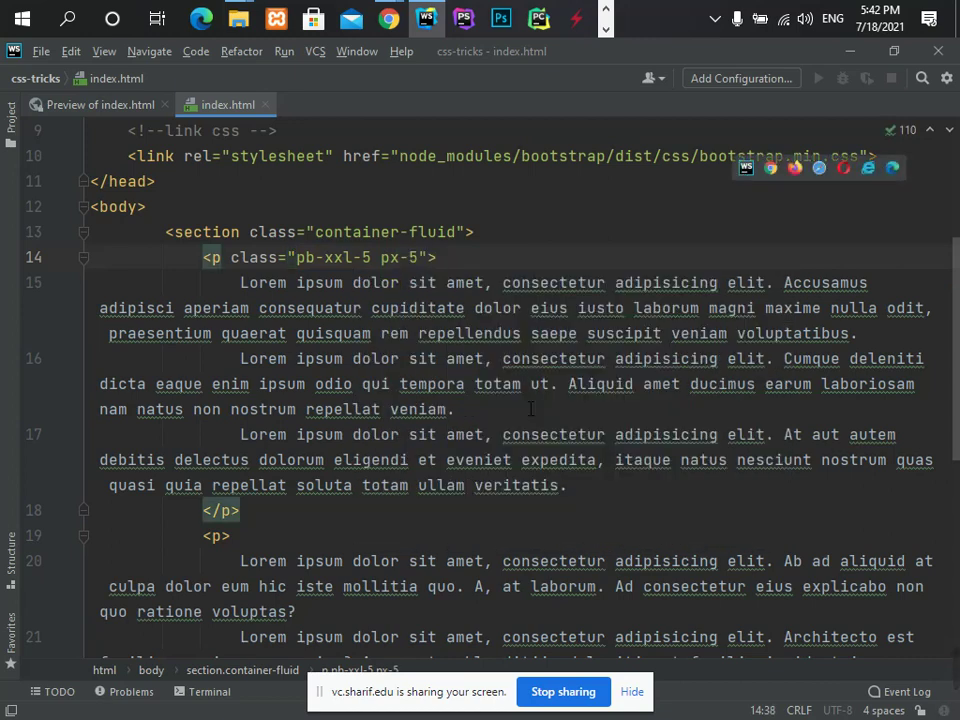
- Check the 3rem side padding in Chrome, glancing at the Spacing docs, then return to the tutorial page
{"action": "key", "text": "alt+Tab"}
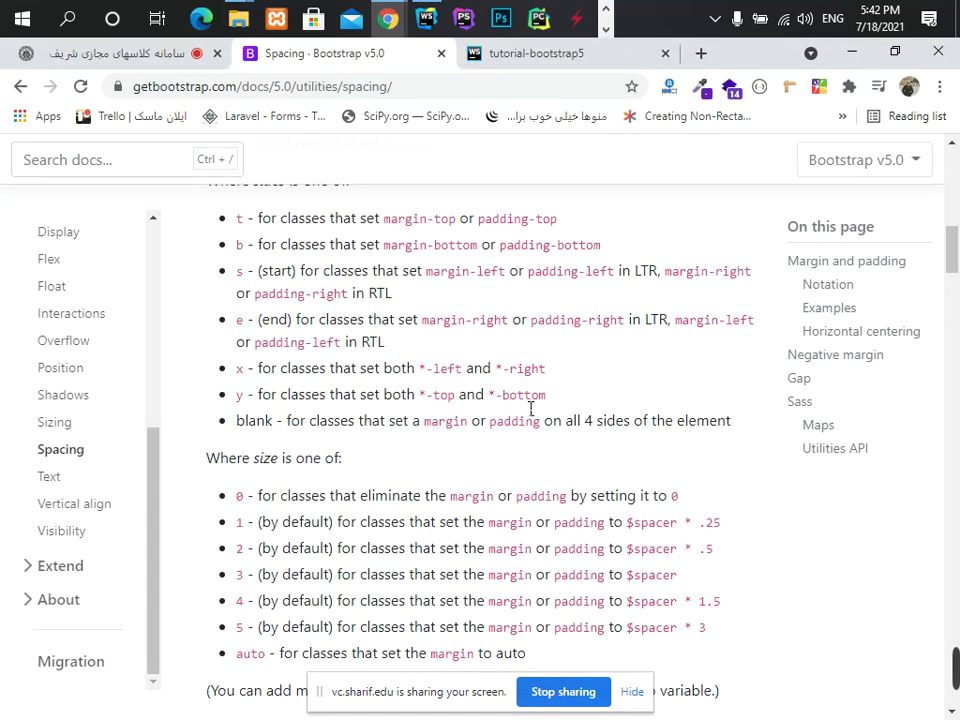
{"action": "key", "text": "ctrl+Tab"}
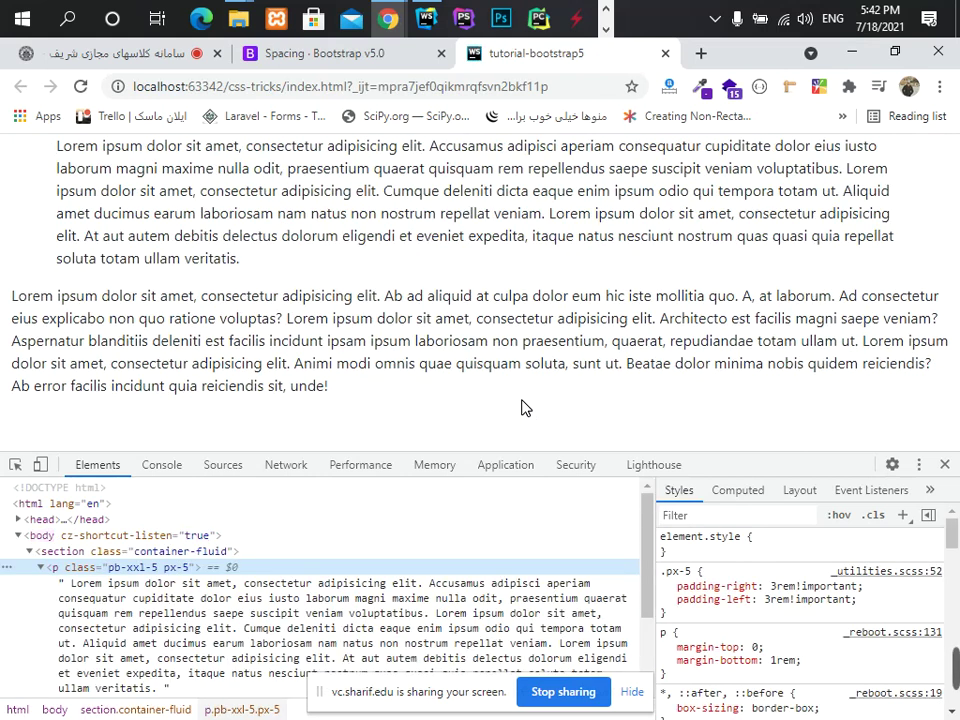
{"action": "key", "text": "ctrl+Tab"}
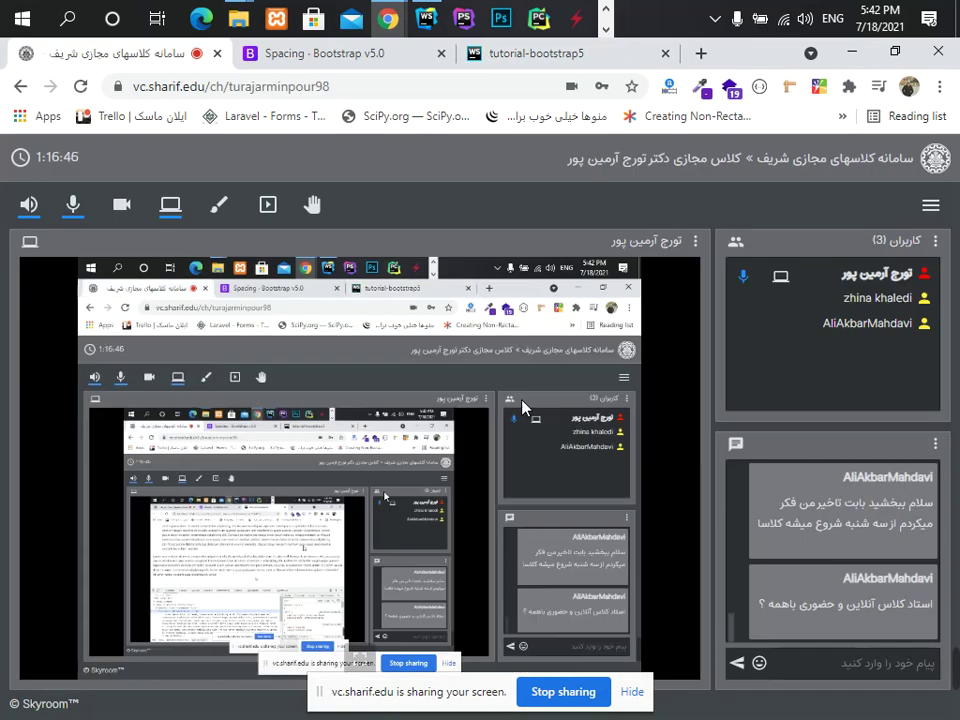
{"action": "key", "text": "ctrl+Tab"}
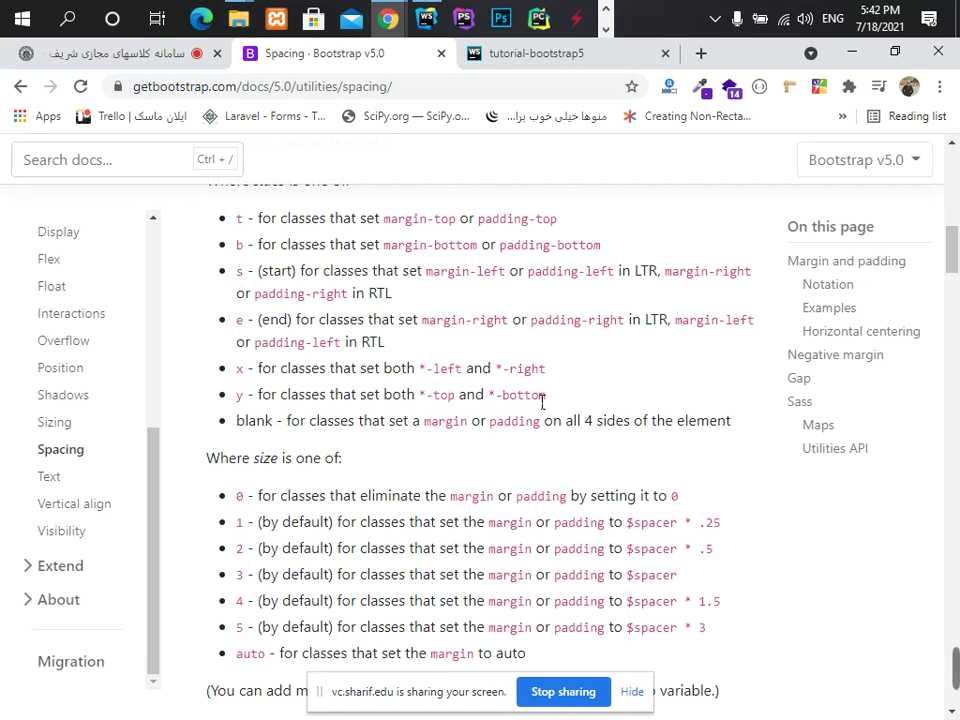
{"action": "left_click", "coordinate": [520, 53]}
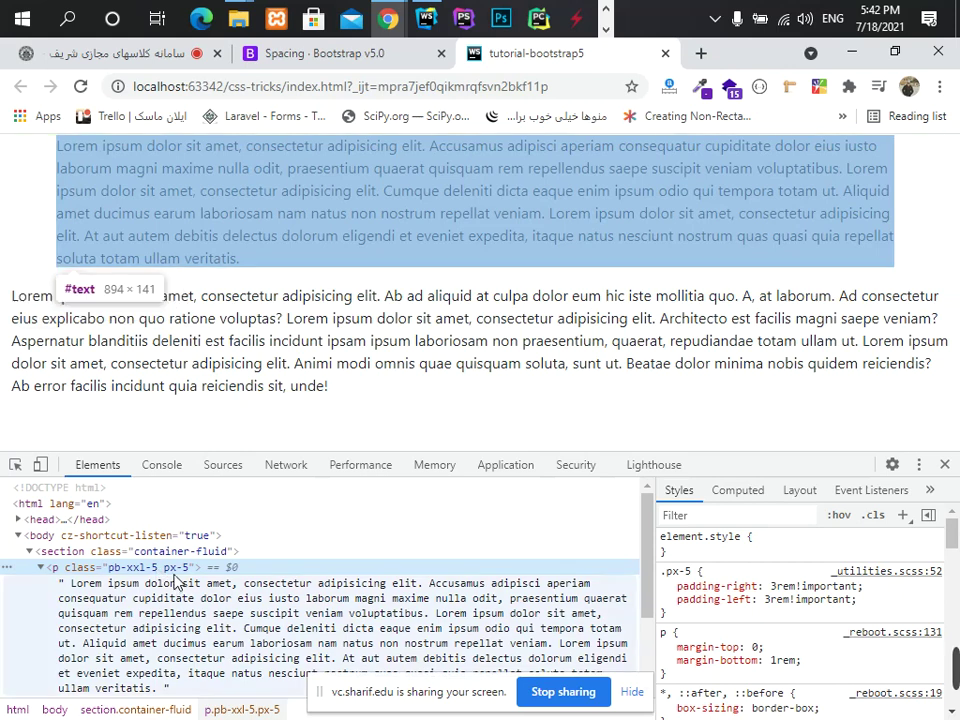
- Clear the paragraph's existing classes and start a new px class
{"action": "key", "text": "alt+Tab"}
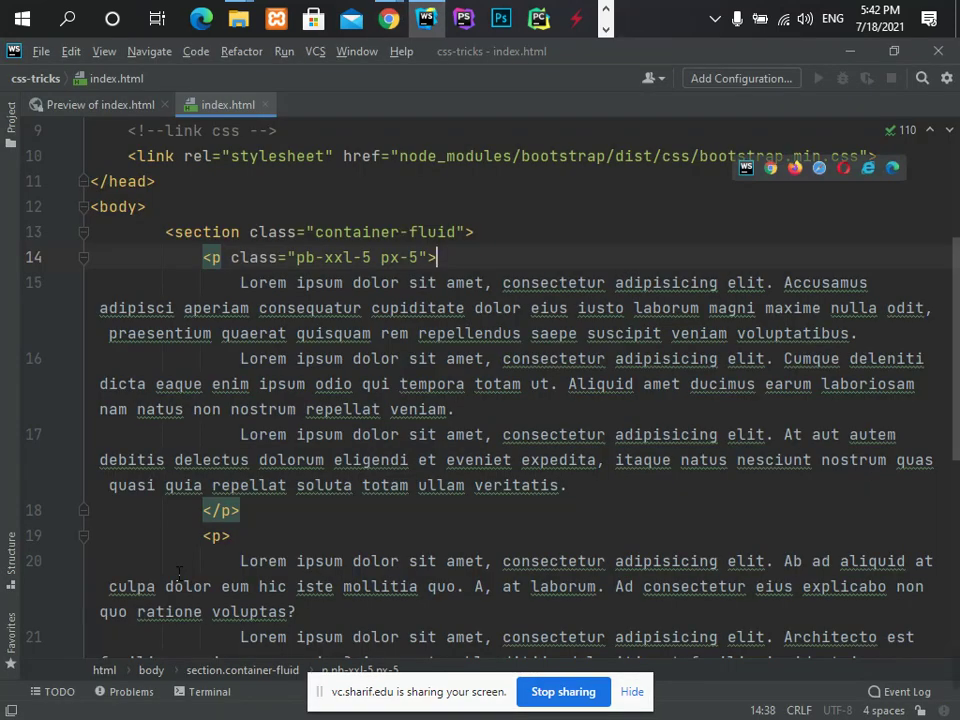
{"action": "key", "text": "ctrl+shift+Left"}
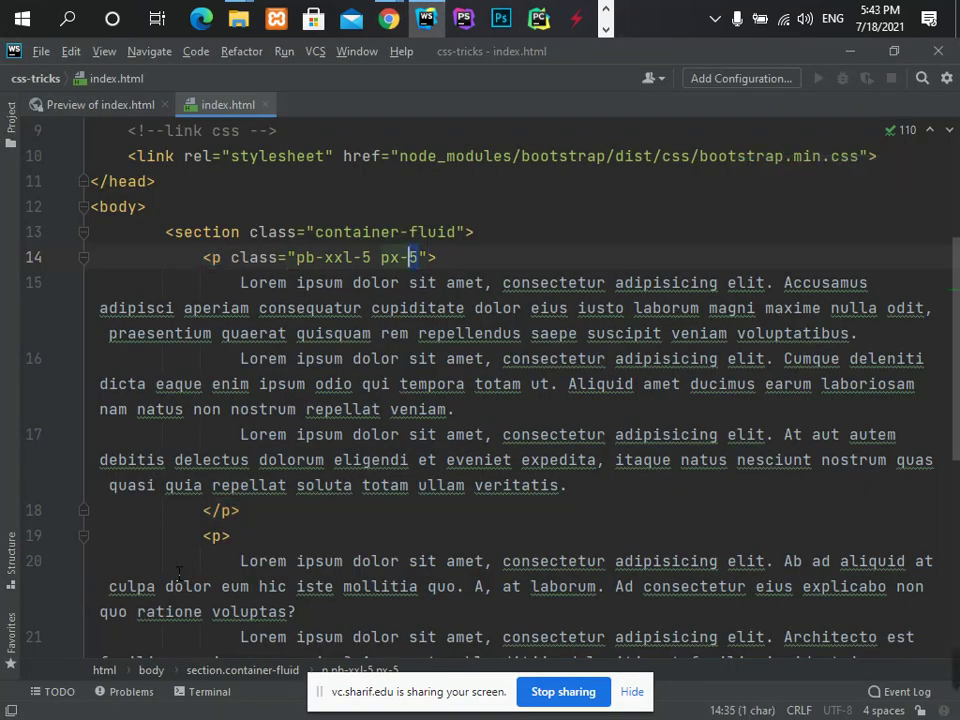
{"action": "key", "text": "ctrl+shift+Left"}
{"action": "key", "text": "ctrl+shift+Left"}
{"action": "key", "text": "ctrl+shift+Left"}
{"action": "key", "text": "ctrl+shift+Left"}
{"action": "key", "text": "ctrl+shift+Left"}
{"action": "key", "text": "ctrl+shift+Left"}
{"action": "key", "text": "BackSpace"}
{"action": "type", "text": "\""}
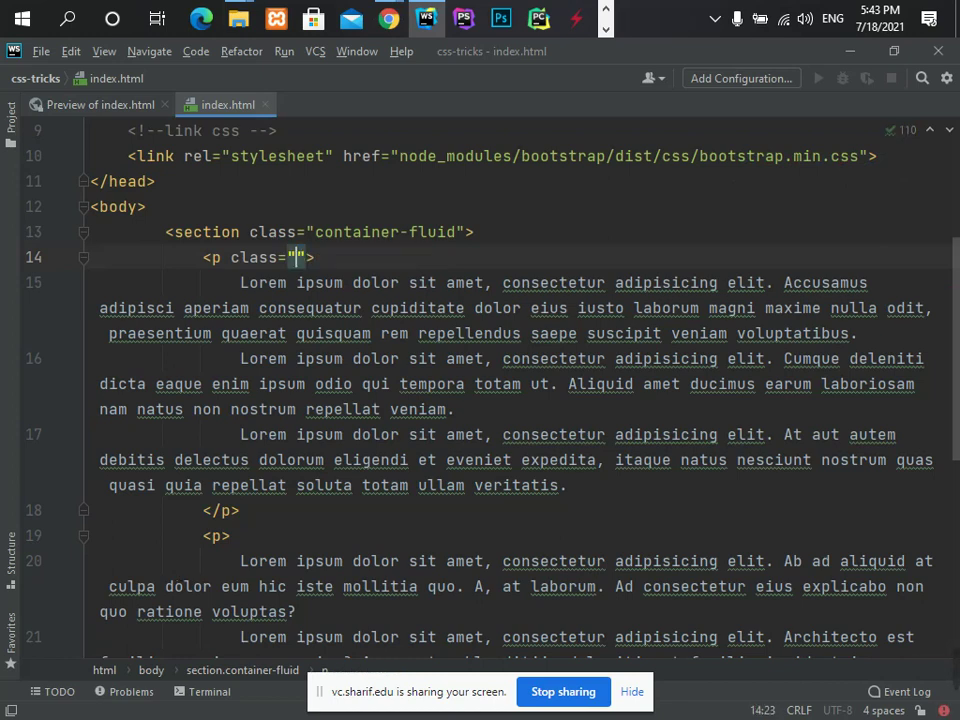
{"action": "type", "text": "px"}
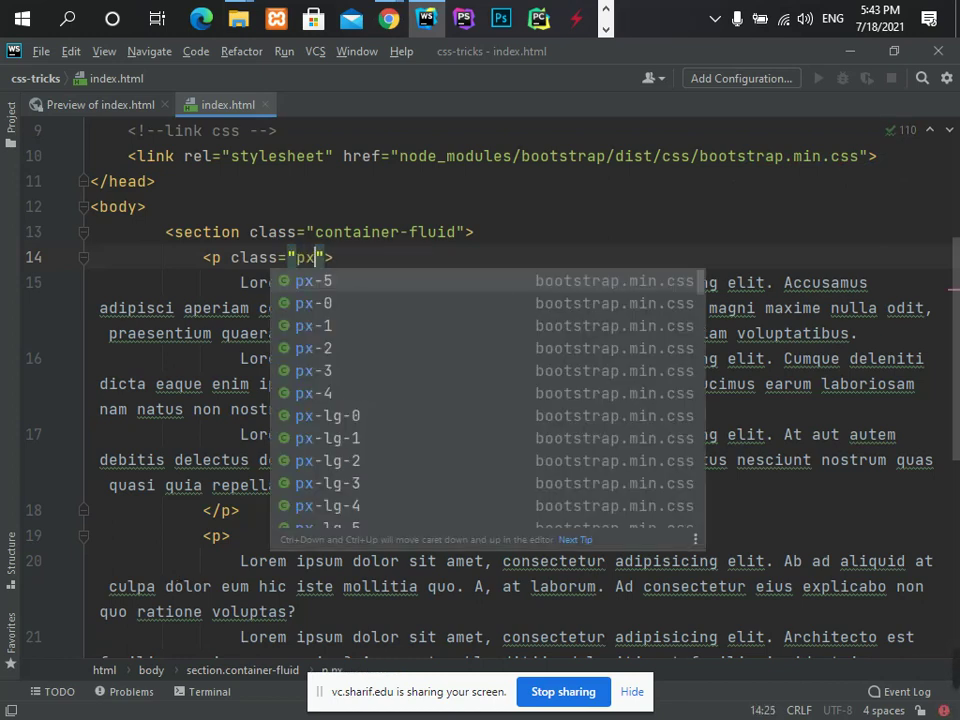
{"action": "key", "text": "Down"}
{"action": "key", "text": "Down"}
{"action": "key", "text": "Down"}
{"action": "key", "text": "Down"}
{"action": "key", "text": "Down"}
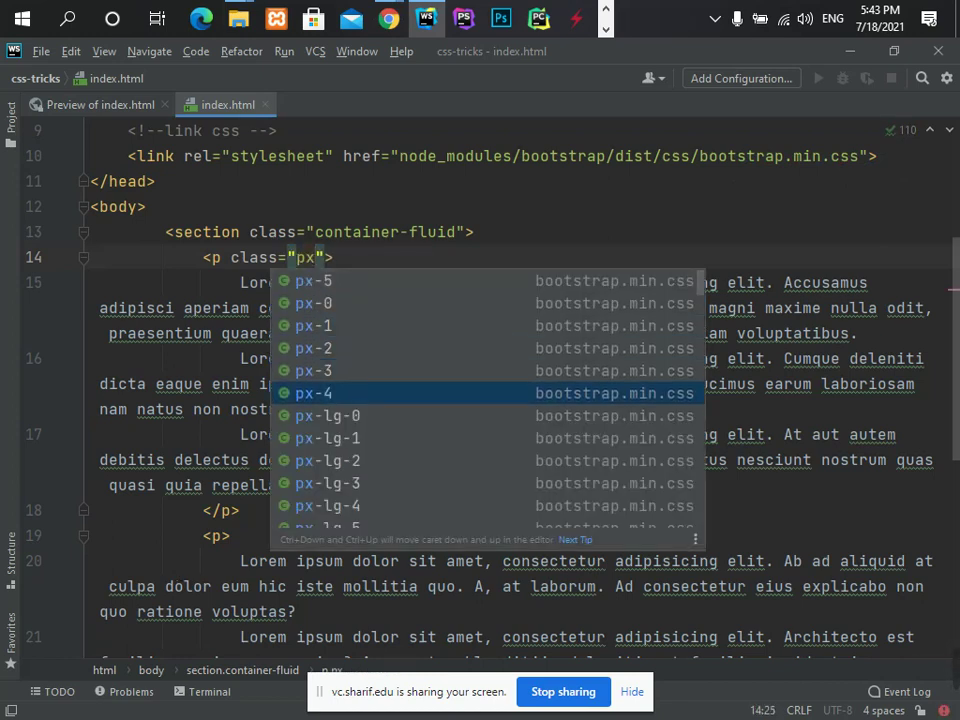
- Try the xl, lg, md and sm breakpoints before settling on px-xxl-5
{"action": "type", "text": "-xxl"}
{"action": "key", "text": "BackSpace"}
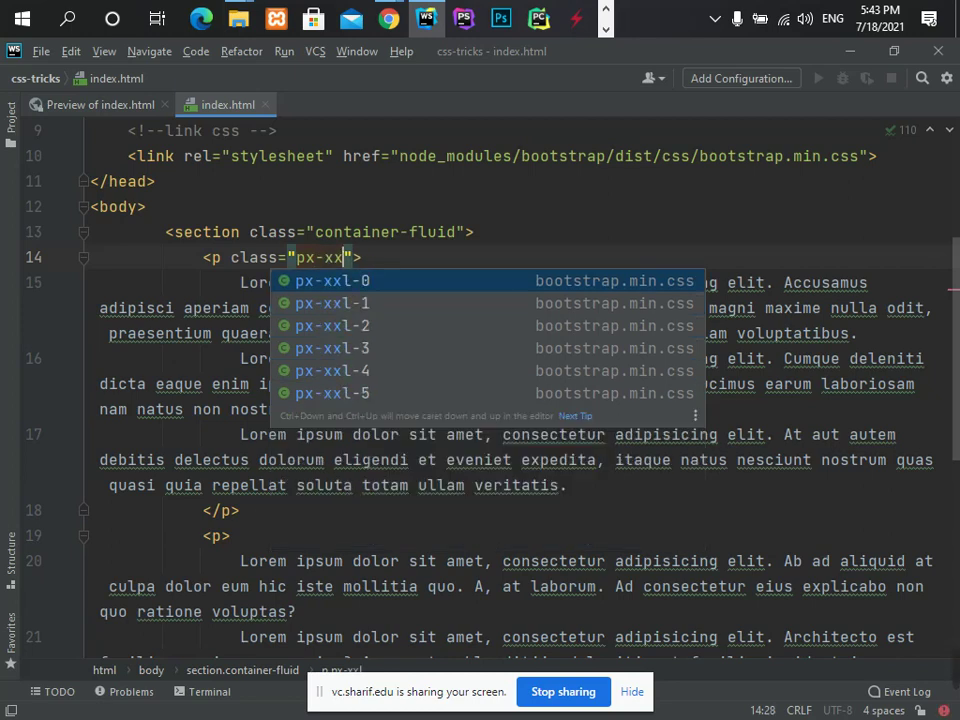
{"action": "key", "text": "BackSpace"}
{"action": "key", "text": "BackSpace"}
{"action": "type", "text": "l"}
{"action": "key", "text": "BackSpace"}
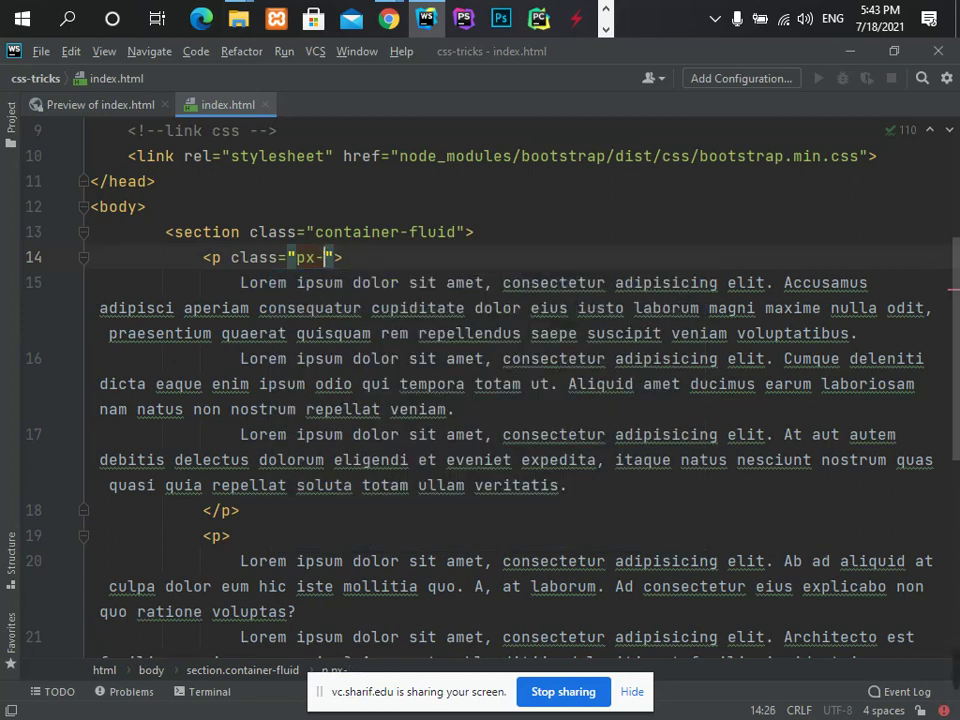
{"action": "type", "text": "xl"}
{"action": "key", "text": "BackSpace"}
{"action": "key", "text": "BackSpace"}
{"action": "type", "text": "lf"}
{"action": "key", "text": "BackSpace"}
{"action": "key", "text": "BackSpace"}
{"action": "type", "text": "f"}
{"action": "key", "text": "BackSpace"}
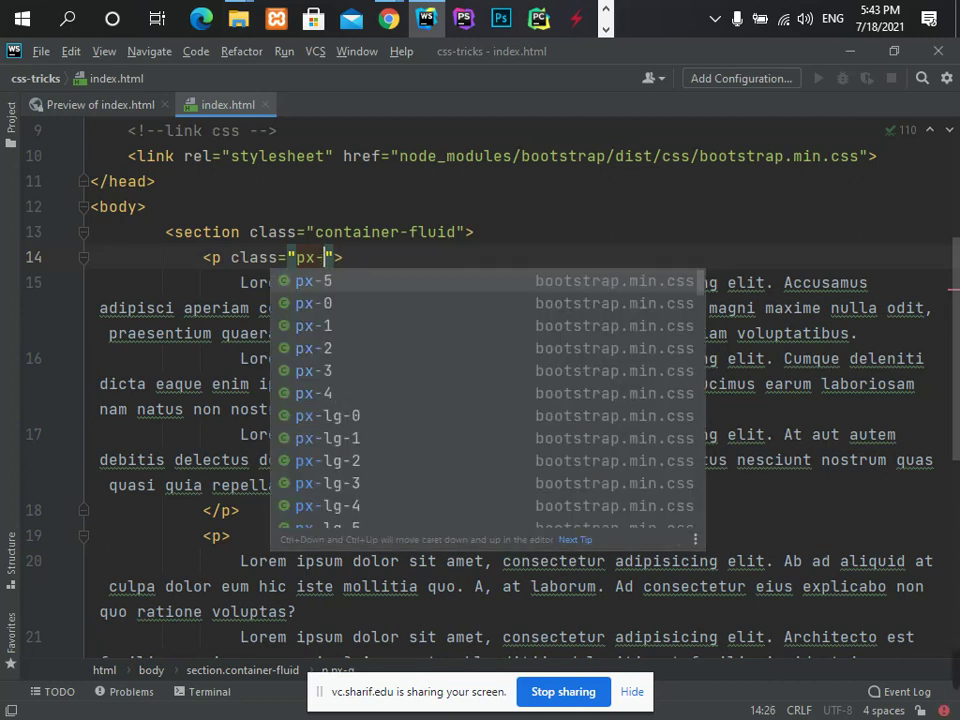
{"action": "type", "text": "lg"}
{"action": "key", "text": "BackSpace"}
{"action": "key", "text": "BackSpace"}
{"action": "type", "text": "md"}
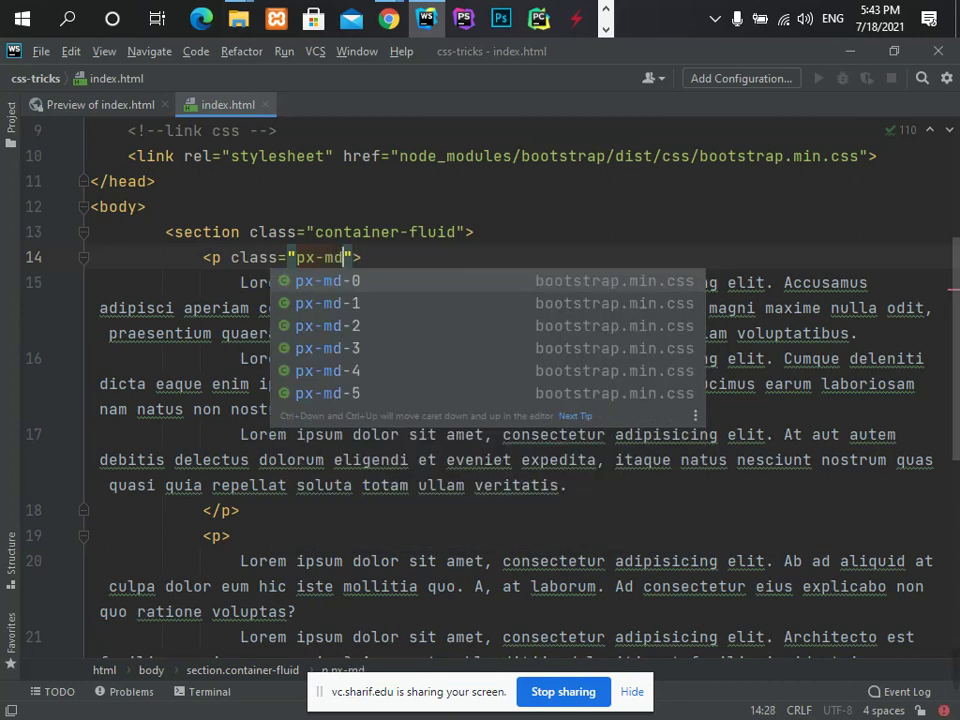
{"action": "key", "text": "BackSpace"}
{"action": "key", "text": "BackSpace"}
{"action": "type", "text": "sm"}
{"action": "key", "text": "BackSpace"}
{"action": "key", "text": "BackSpace"}
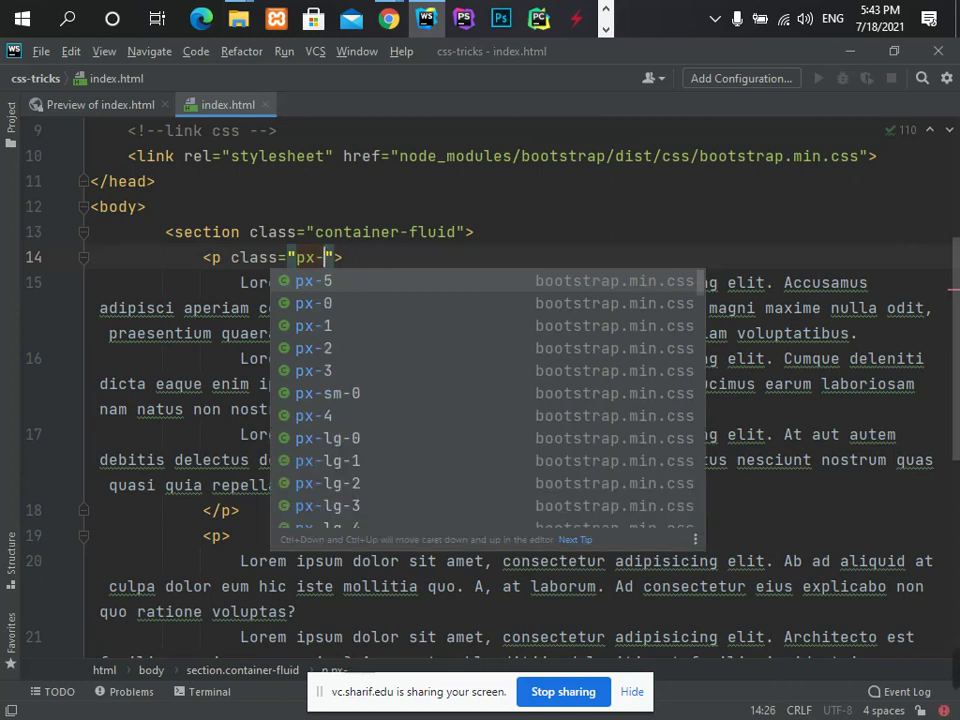
{"action": "type", "text": "xxl"}
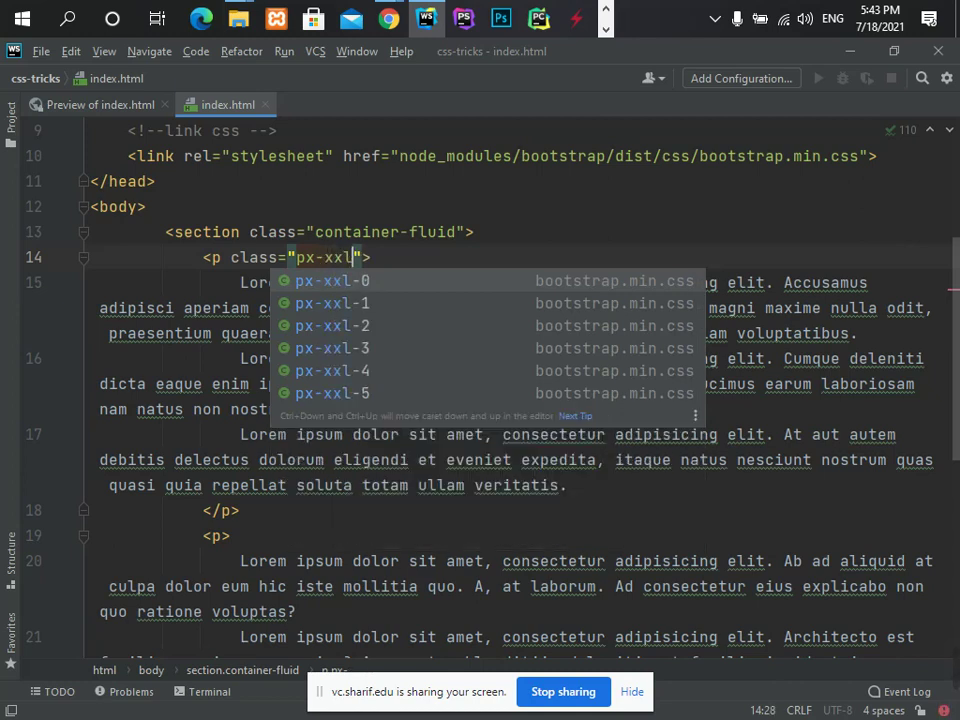
{"action": "type", "text": "-5"}
- Preview in Chrome's responsive device mode, reload, and narrow the viewport to 1360 px
{"action": "key", "text": "alt+Tab"}
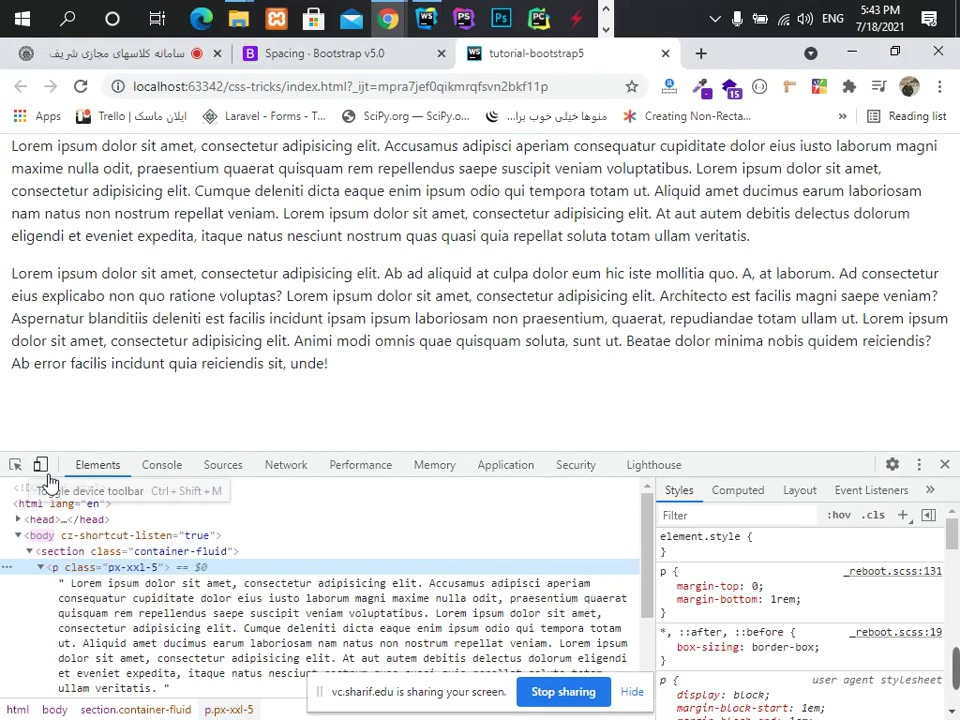
{"action": "left_click", "coordinate": [40, 464]}
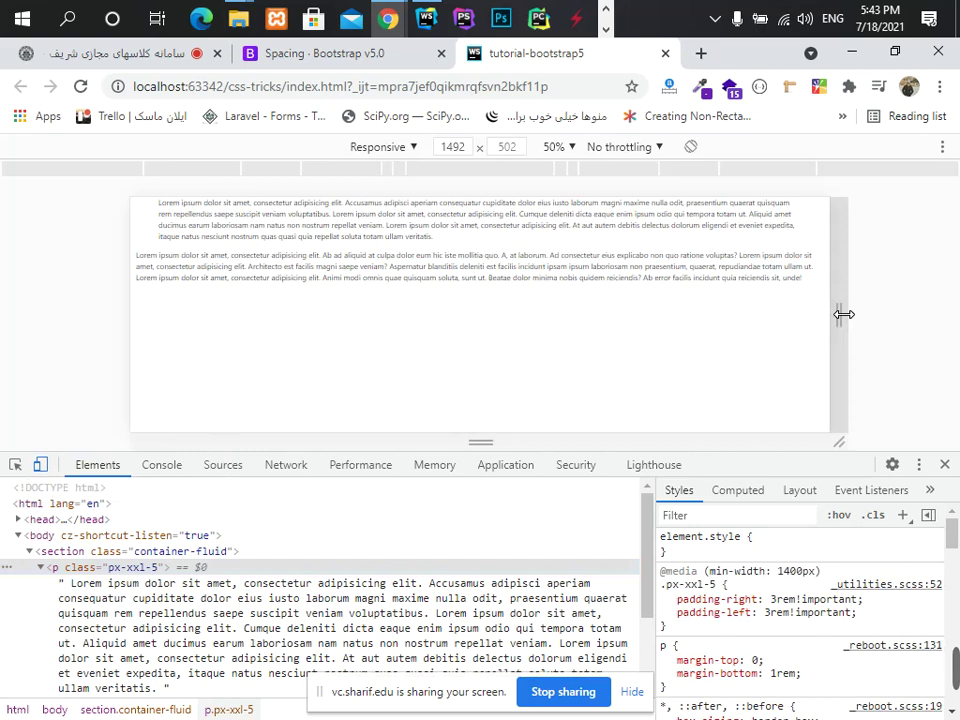
{"action": "left_click", "coordinate": [81, 86]}
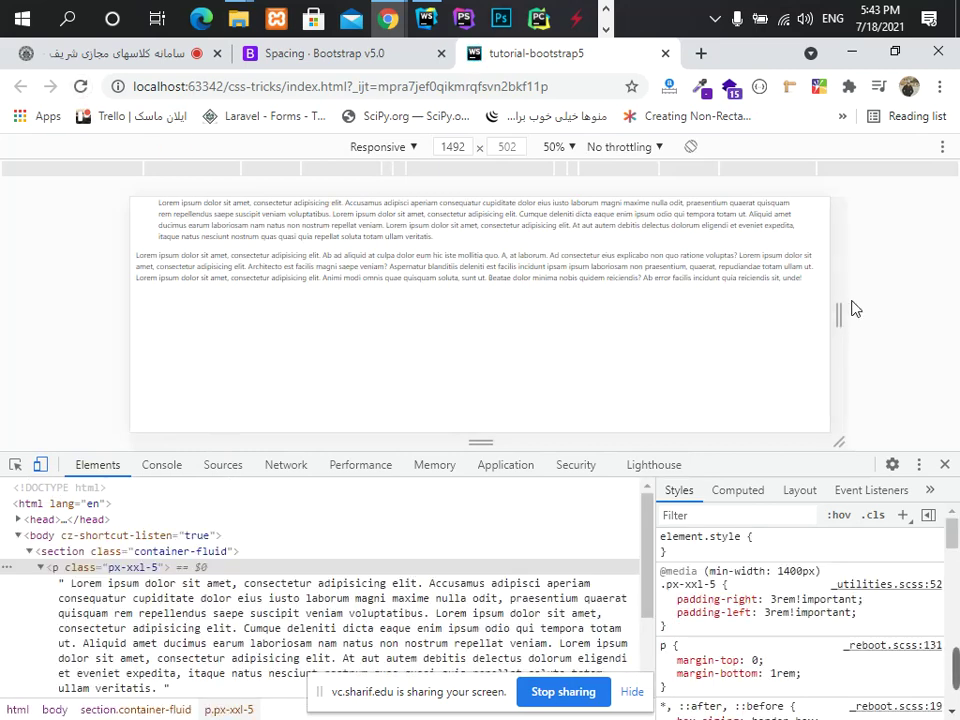
{"action": "left_click_drag", "start_coordinate": [851, 313], "coordinate": [822, 320]}
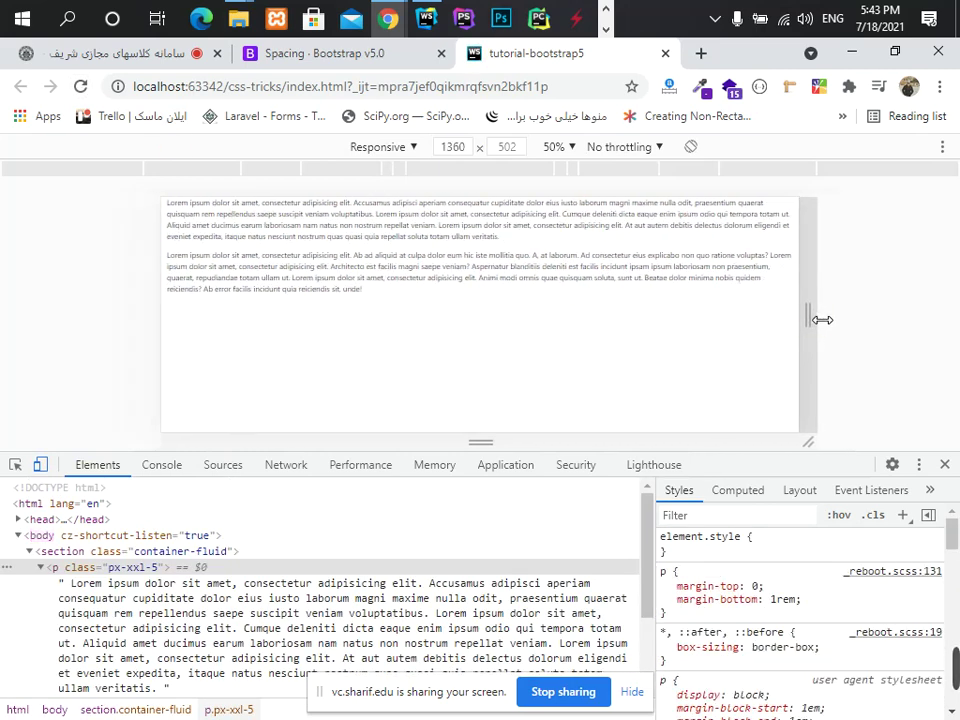
{"action": "key", "text": "alt+Tab"}
- Replace the paragraph's px-xxl-5 class with py-xxl-5
{"action": "key", "text": "shift+Left"}
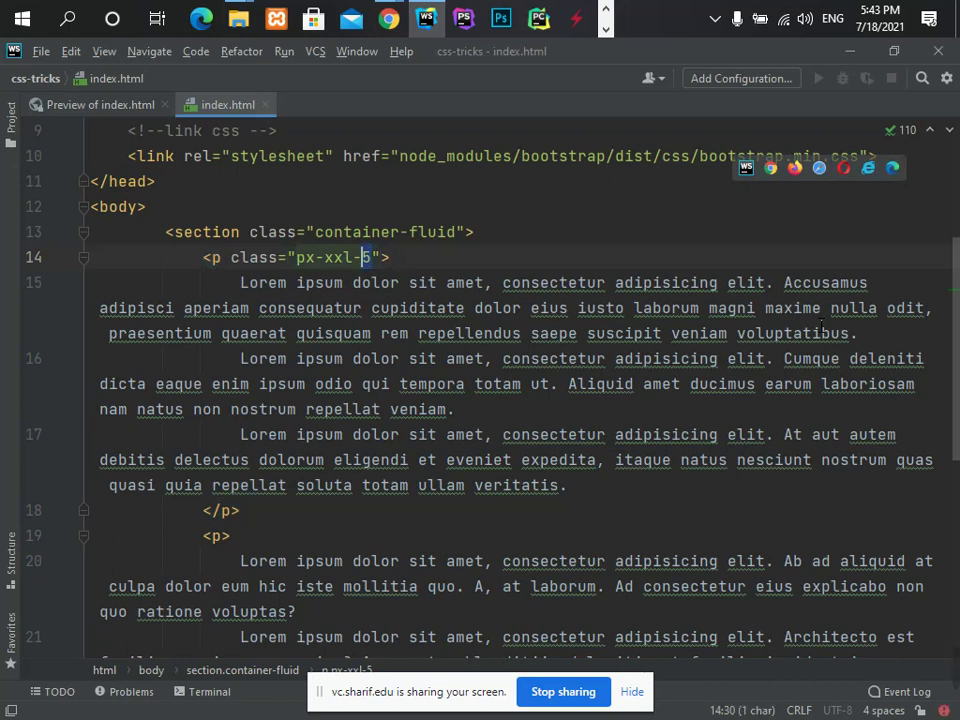
{"action": "key", "text": "shift+Left"}
{"action": "key", "text": "shift+Left"}
{"action": "key", "text": "shift+Left"}
{"action": "key", "text": "shift+Left"}
{"action": "key", "text": "shift+Left"}
{"action": "key", "text": "shift+Left"}
{"action": "key", "text": "BackSpace"}
{"action": "type", "text": "py"}
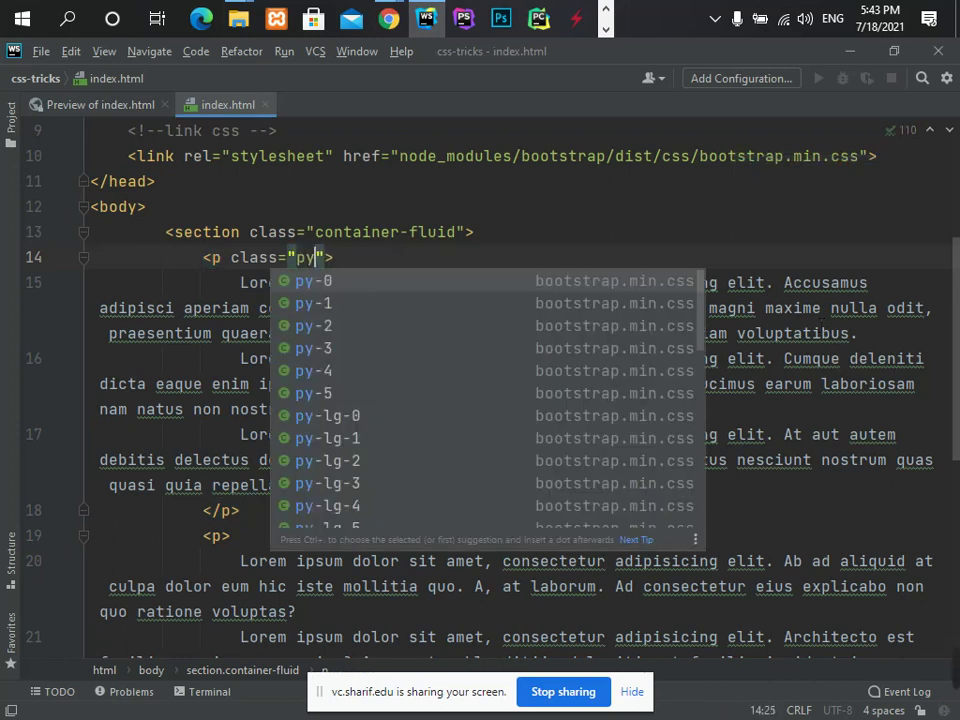
{"action": "type", "text": "-x"}
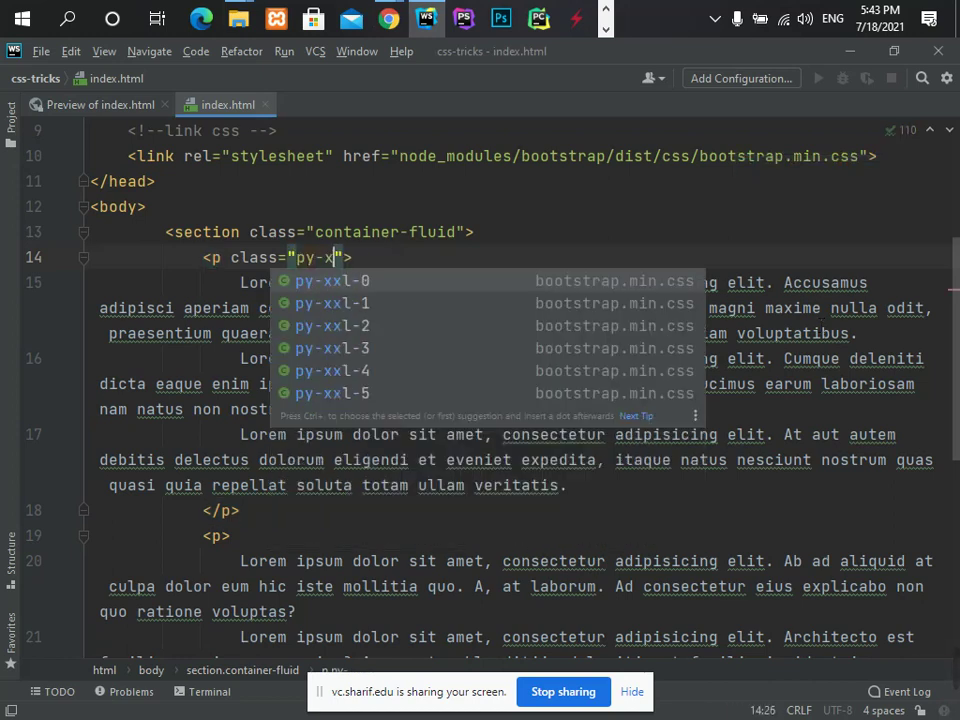
{"action": "type", "text": "xl-5"}
{"action": "key", "text": "End"}
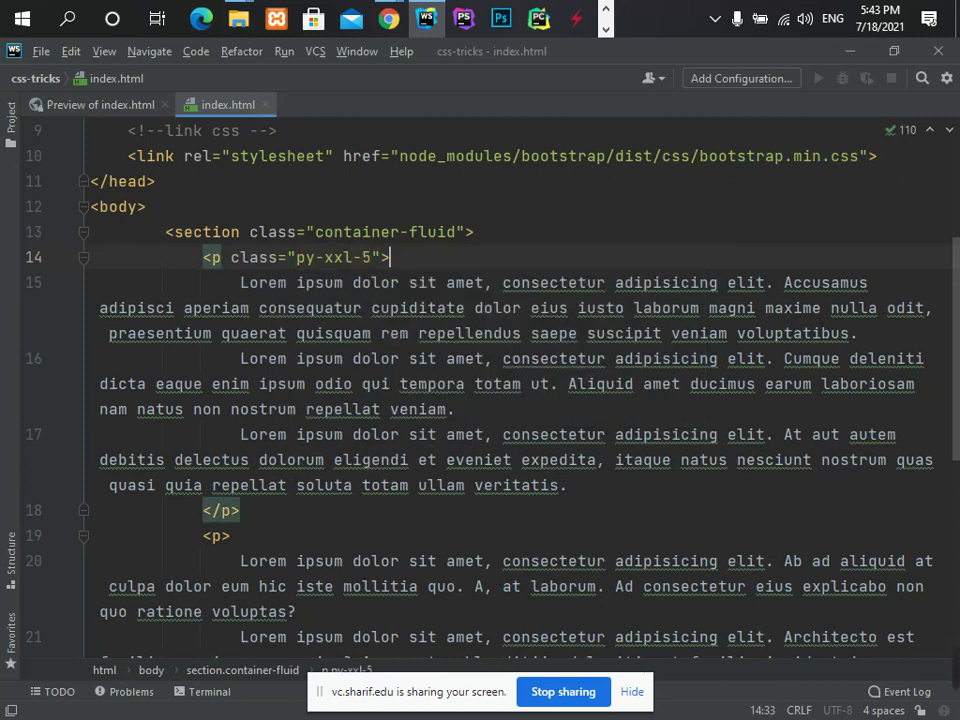
- Test the vertical padding in Chrome's responsive view at 1484, 1352 and 1188 px widths
{"action": "key", "text": "alt+Tab"}
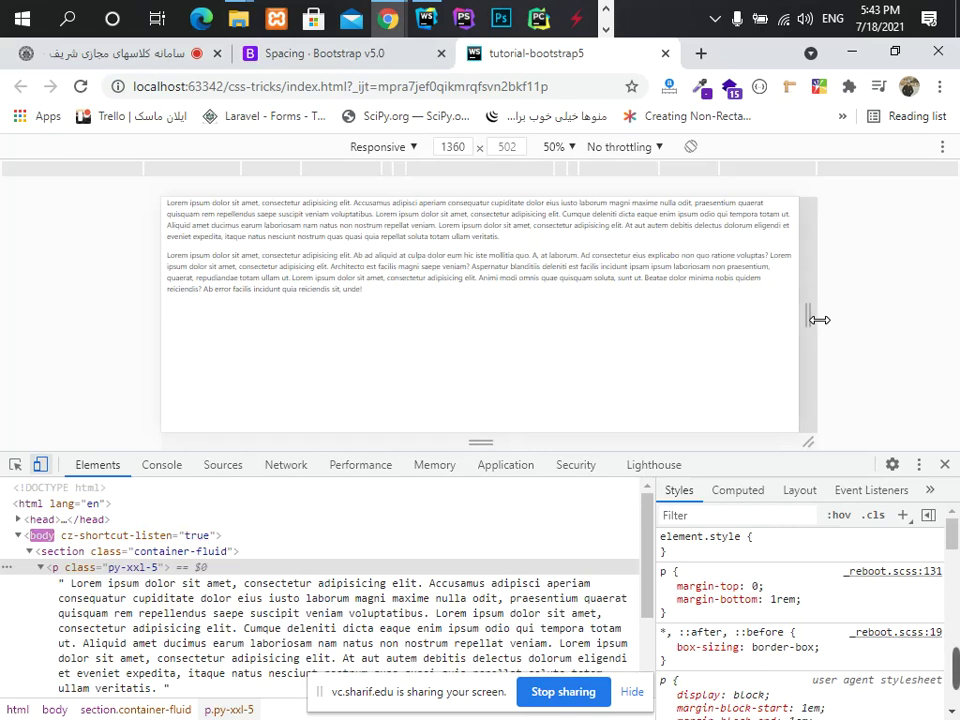
{"action": "left_click_drag", "start_coordinate": [816, 317], "coordinate": [846, 315]}
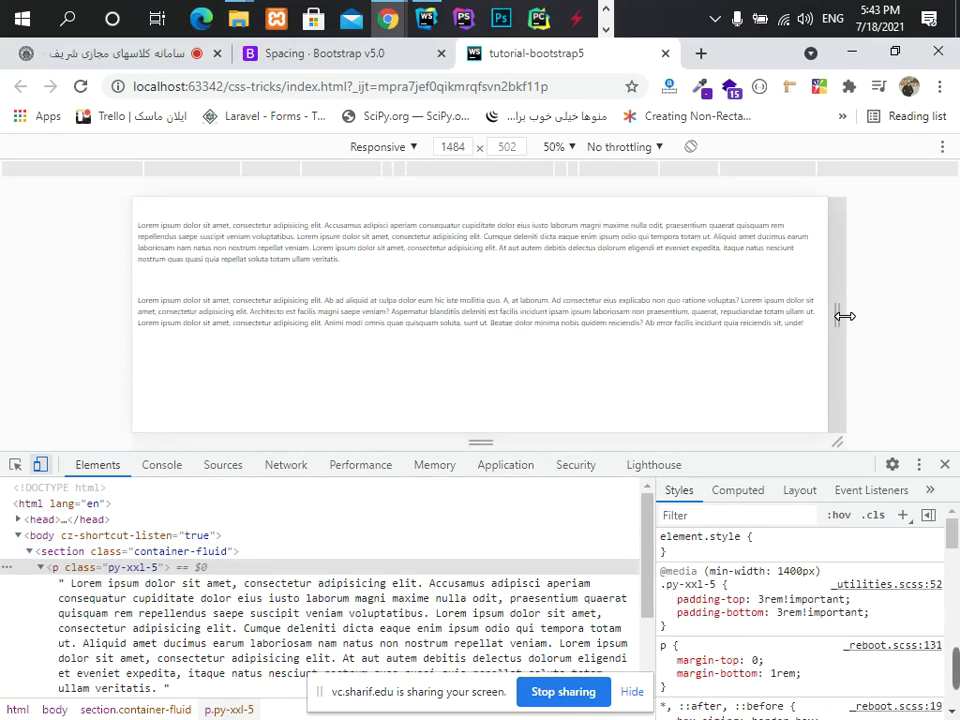
{"action": "left_click_drag", "start_coordinate": [839, 316], "coordinate": [813, 322]}
{"action": "key", "text": "alt+Tab"}
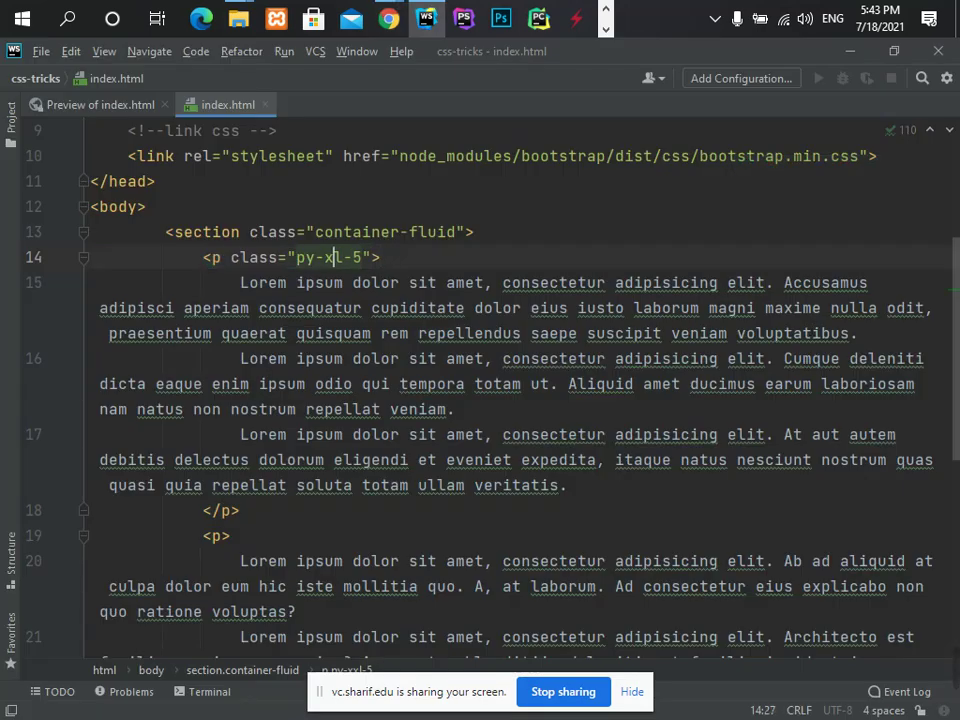
{"action": "key", "text": "alt+Tab"}
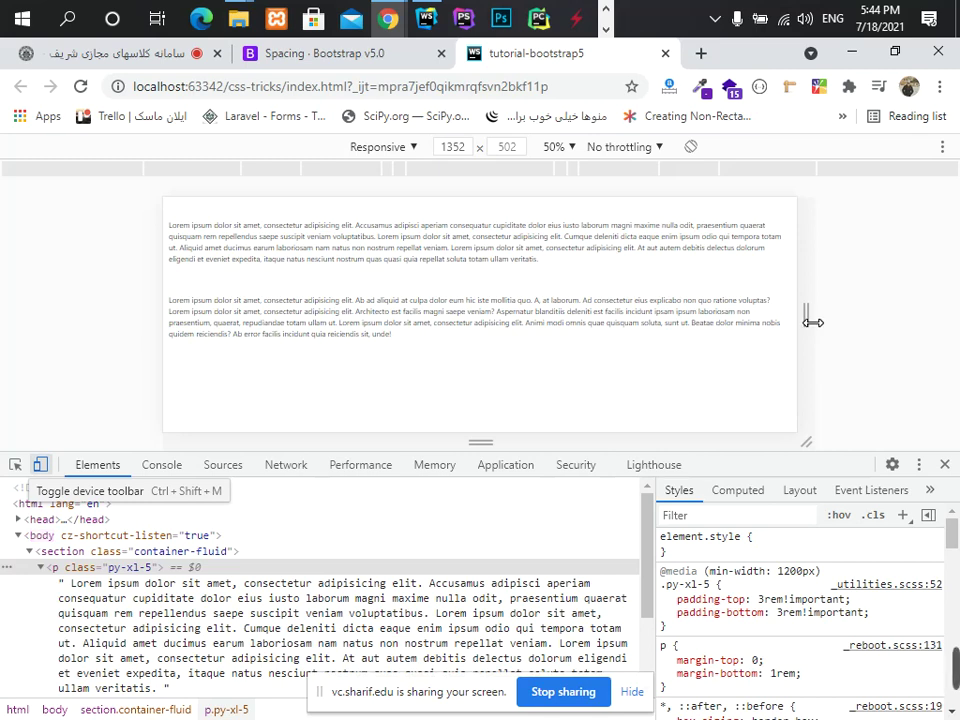
{"action": "left_click_drag", "start_coordinate": [812, 322], "coordinate": [775, 334]}
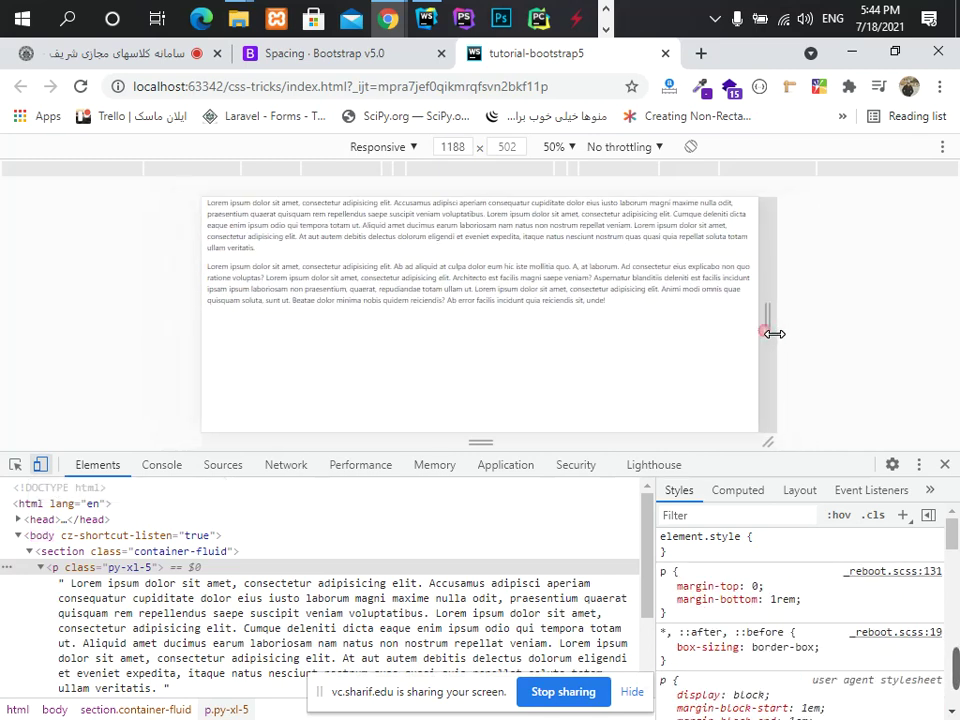
{"action": "key", "text": "alt+Tab"}
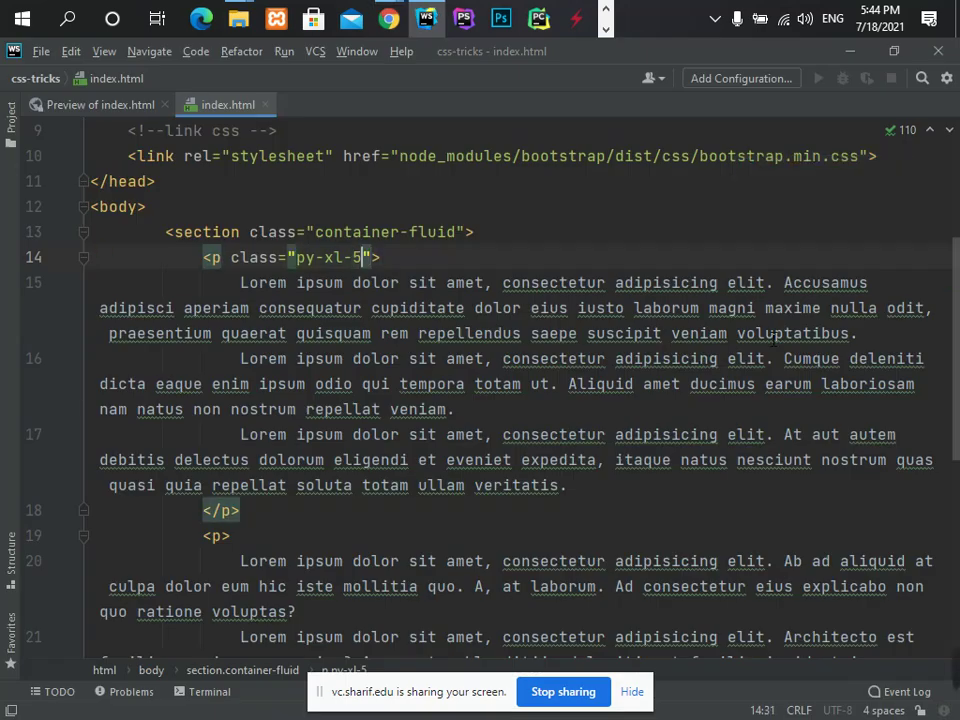
- Add py-lg-3 after py-xl-5 from the completion list
{"action": "type", "text": "py-"}
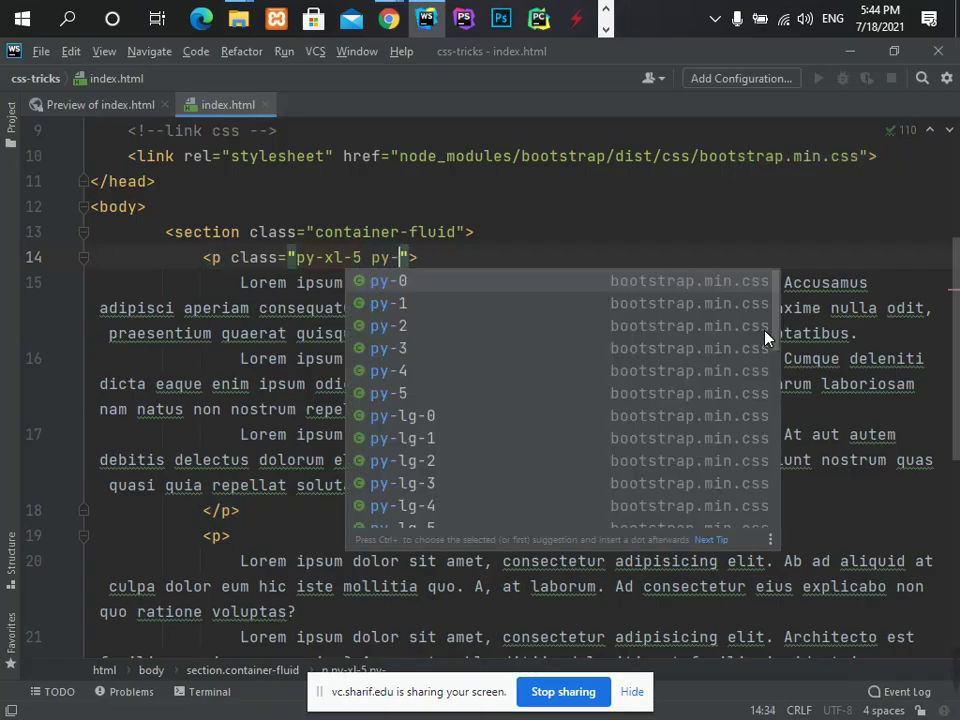
{"action": "type", "text": "lg"}
{"action": "key", "text": "Up"}
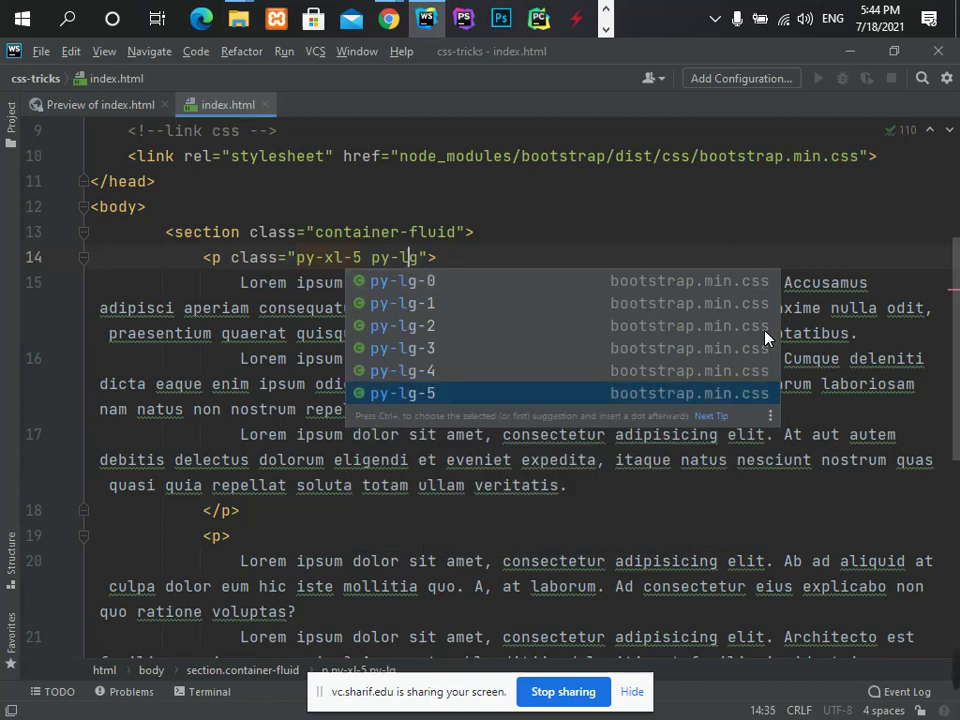
{"action": "key", "text": "Up"}
{"action": "key", "text": "Up"}
{"action": "key", "text": "Return"}
- Delete the stray g after py-lg-3, check Chrome, and show Bootstrap's Spacing docs
{"action": "key", "text": "alt+Tab"}
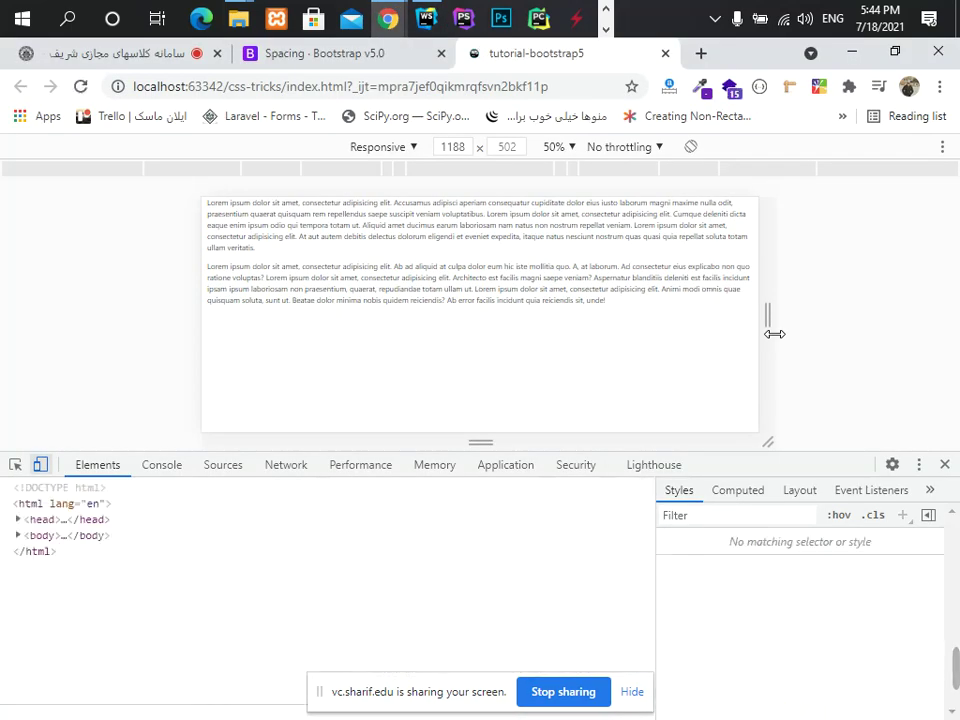
{"action": "key", "text": "alt+Tab"}
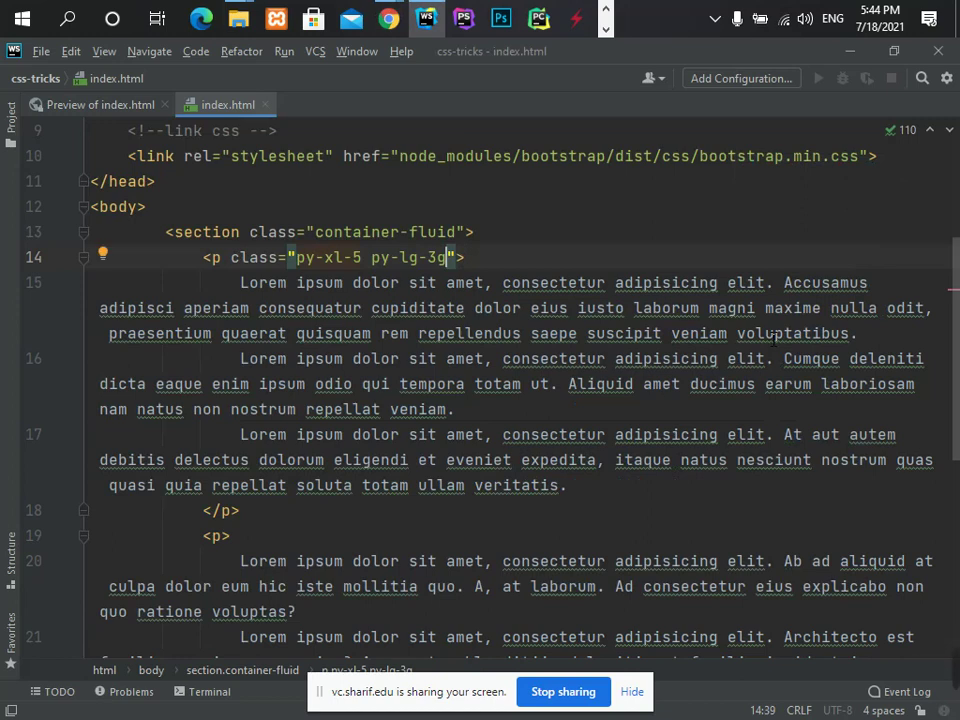
{"action": "key", "text": "BackSpace"}
{"action": "key", "text": "alt+Tab"}
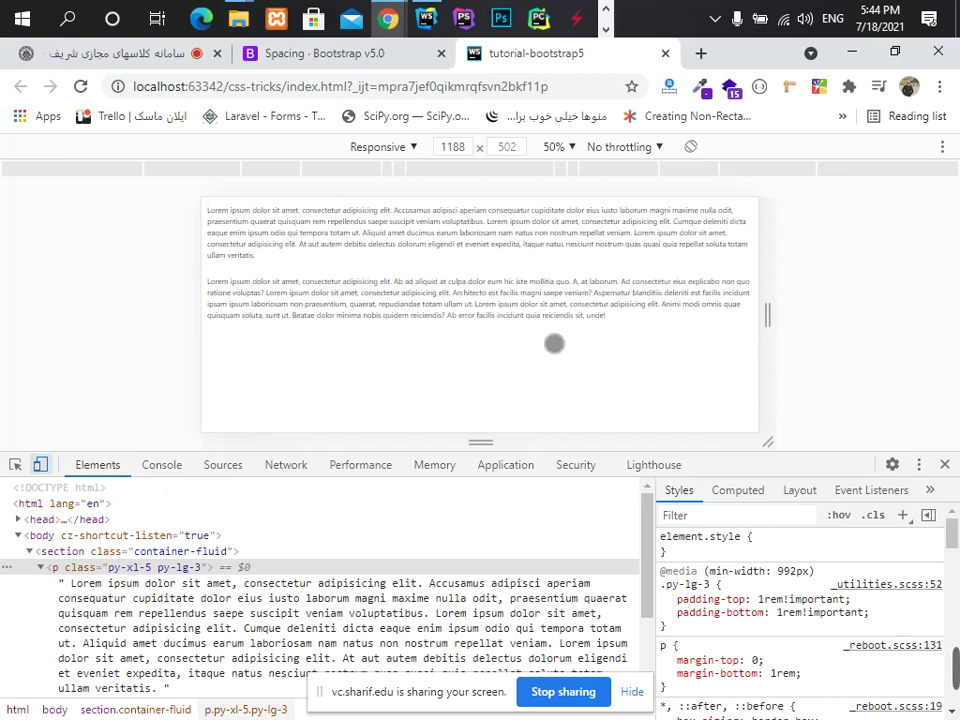
{"action": "left_click", "coordinate": [335, 55]}
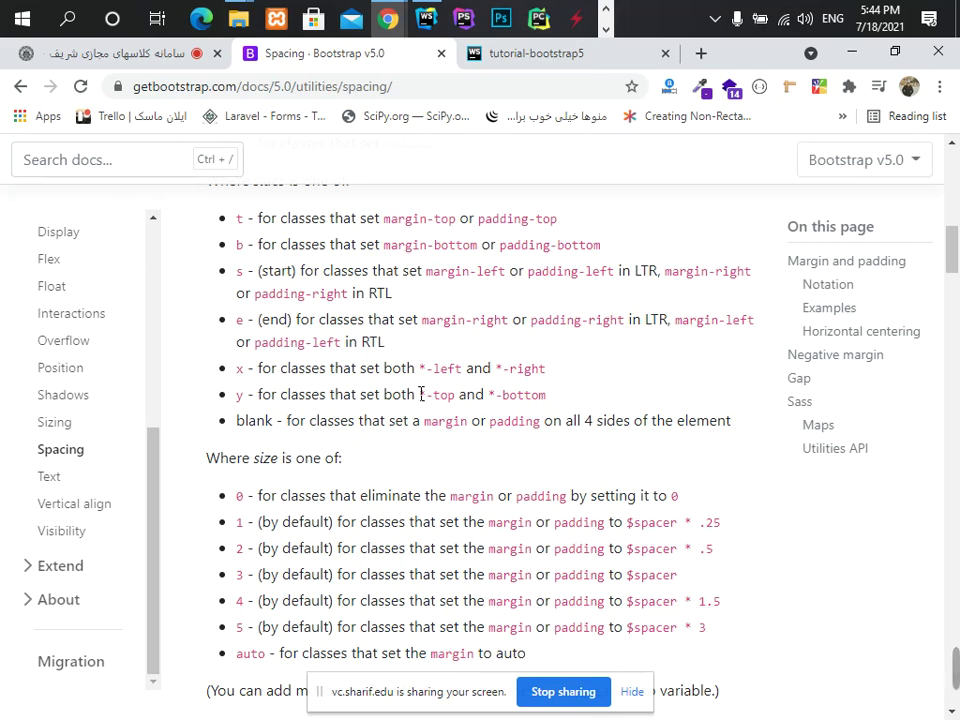
{"action": "scroll", "coordinate": [421, 393], "scroll_direction": "down", "scroll_amount": 1}
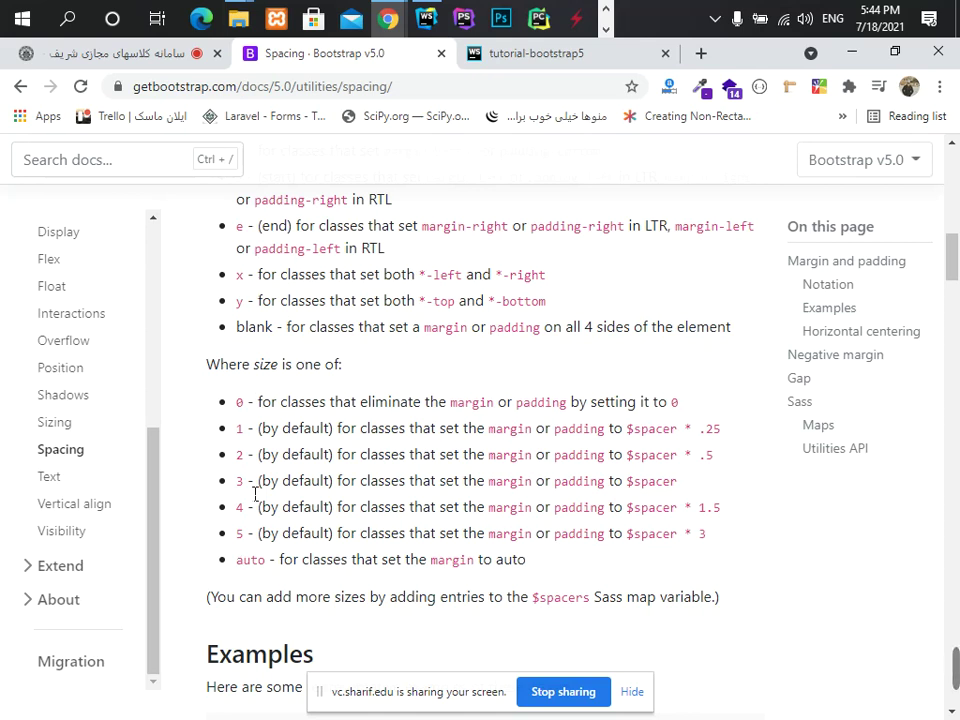
{"action": "scroll", "coordinate": [250, 485], "scroll_direction": "down", "scroll_amount": 2}
{"action": "scroll", "coordinate": [264, 484], "scroll_direction": "down", "scroll_amount": 1}
{"action": "scroll", "coordinate": [261, 489], "scroll_direction": "down", "scroll_amount": 2}
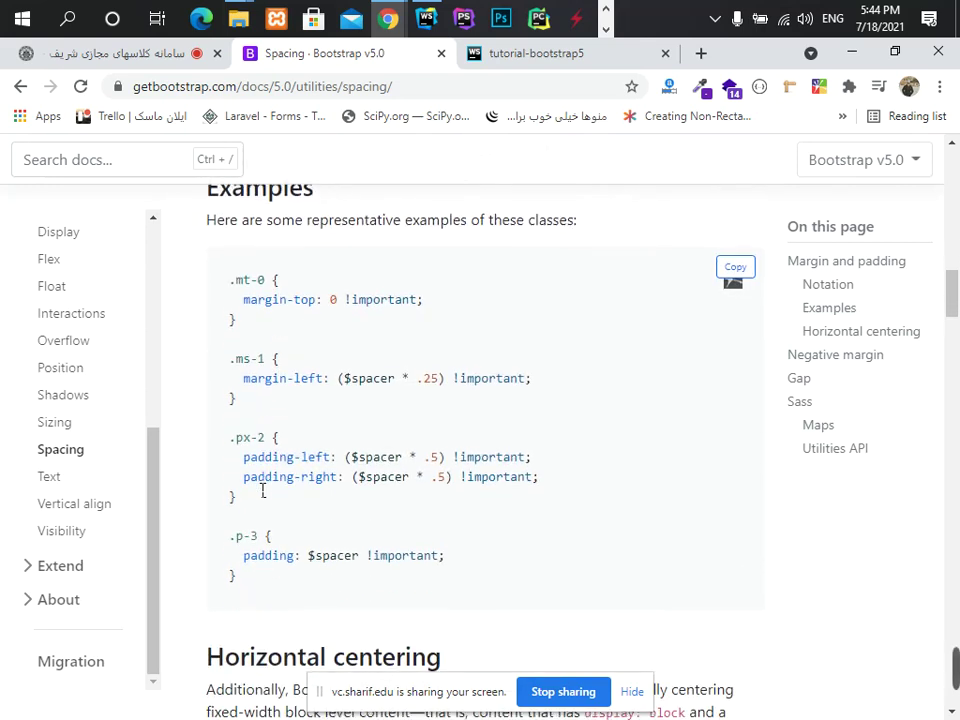
{"action": "scroll", "coordinate": [408, 398], "scroll_direction": "down", "scroll_amount": 3}
{"action": "scroll", "coordinate": [410, 396], "scroll_direction": "down", "scroll_amount": 3}
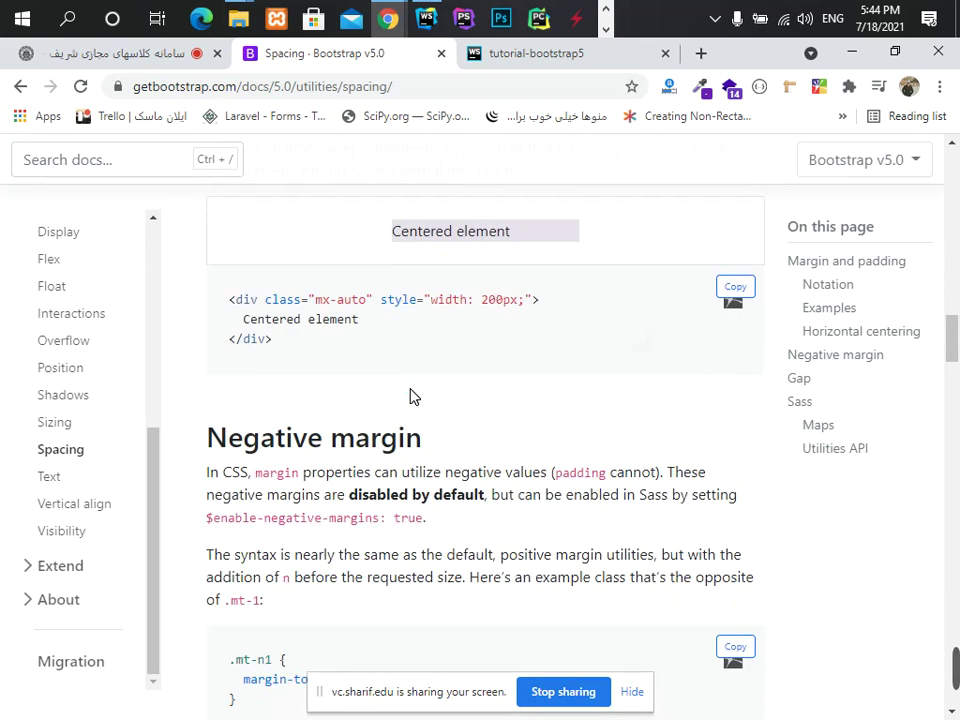
{"action": "scroll", "coordinate": [407, 377], "scroll_direction": "up", "scroll_amount": 4}
{"action": "scroll", "coordinate": [418, 377], "scroll_direction": "up", "scroll_amount": 1}
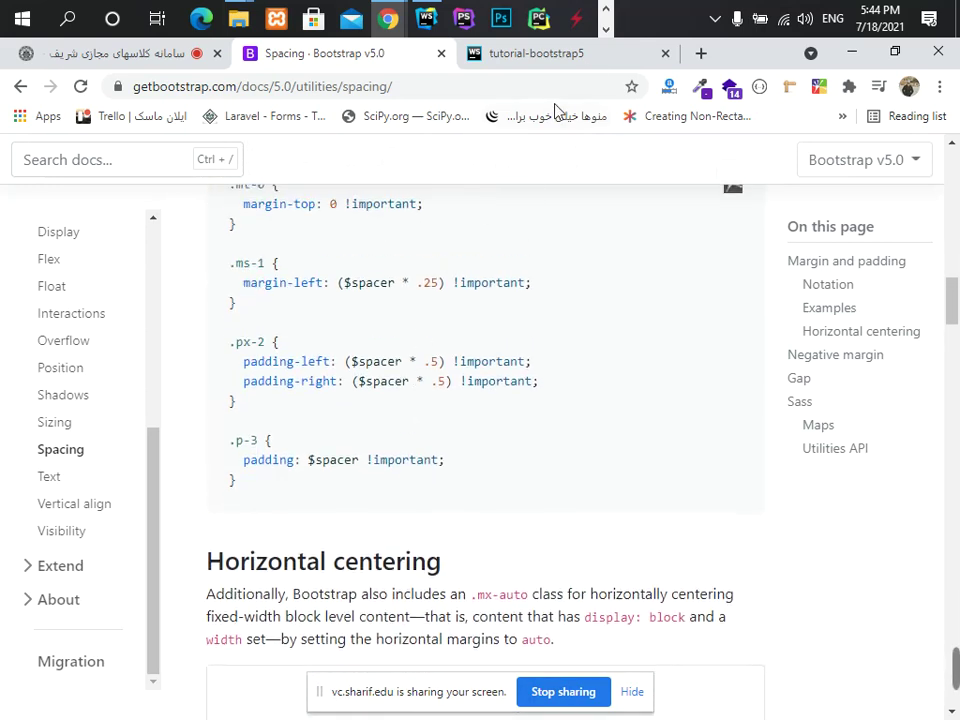
{"action": "left_click", "coordinate": [606, 30]}
{"action": "left_click", "coordinate": [204, 18]}
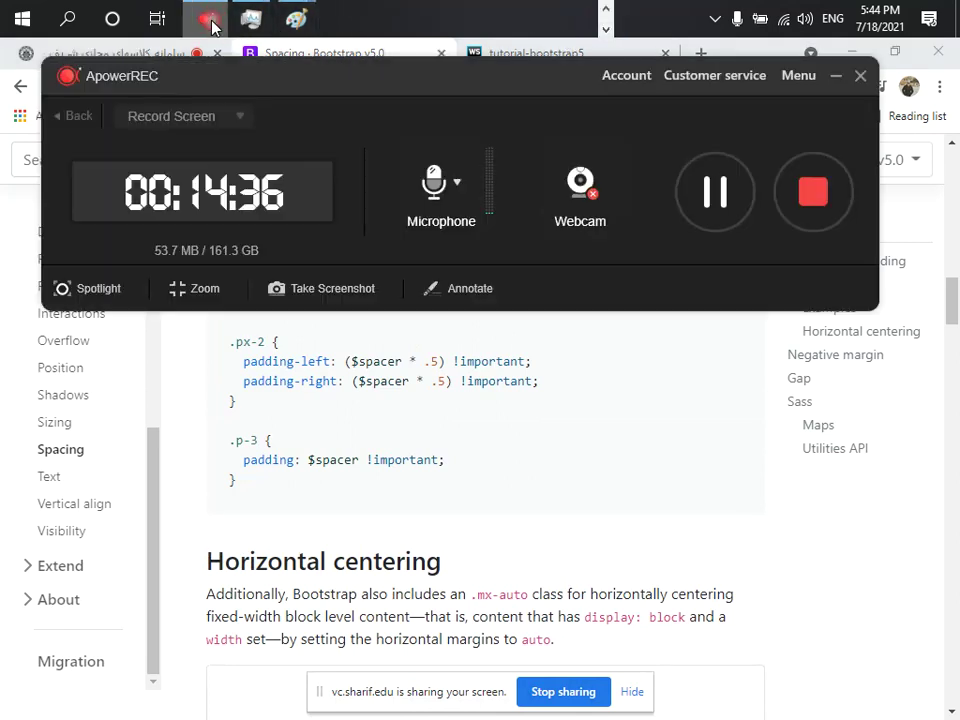